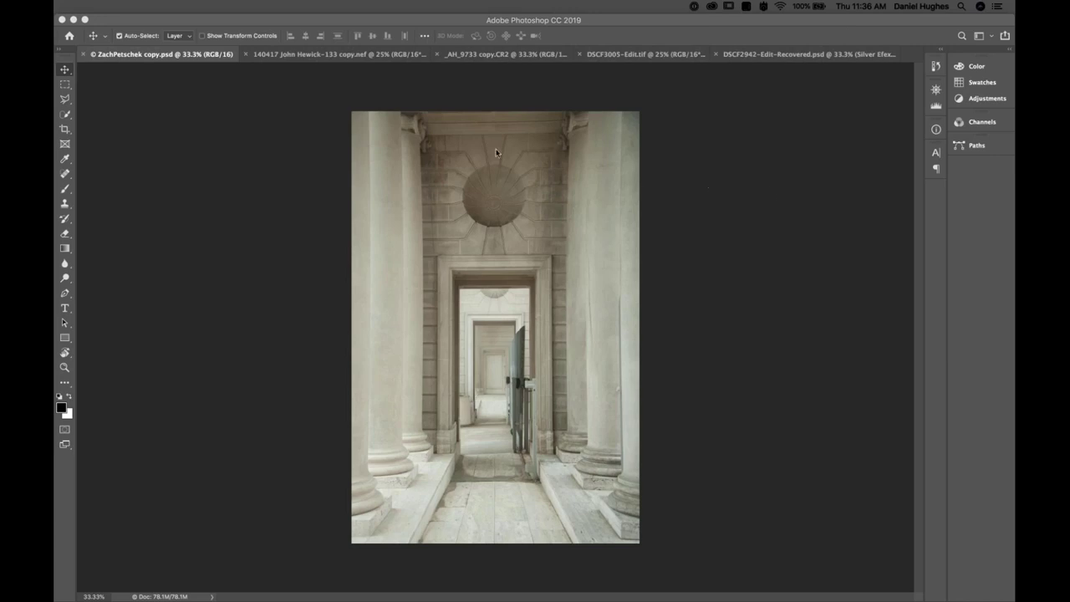
Move the Nik Selective Tool panel beside the corridor photo and shrink it slightly
left_click(155, 58)
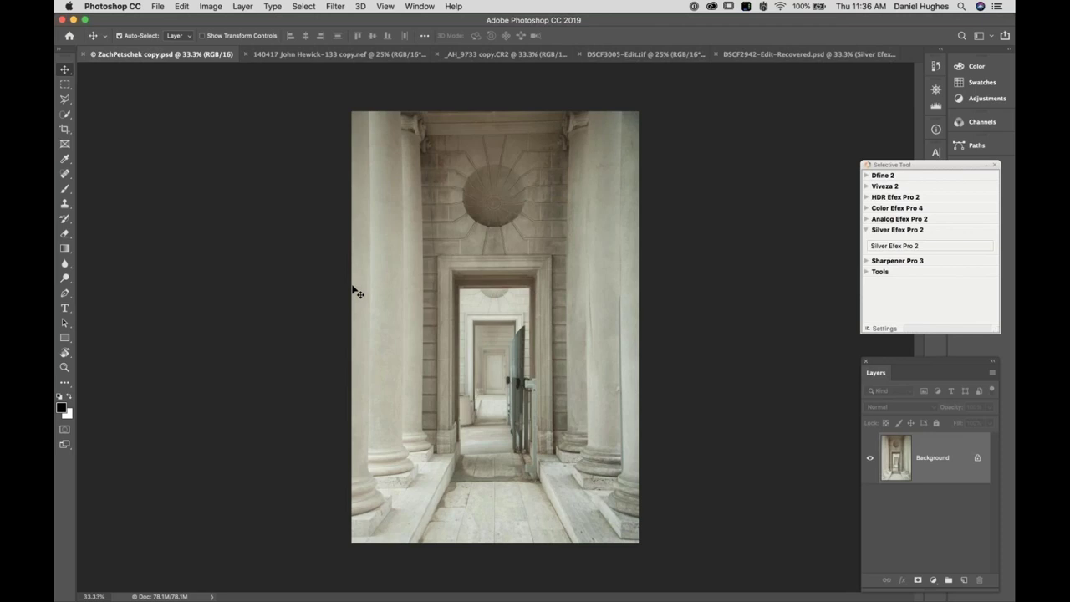
left_click_drag(910, 166, 699, 107)
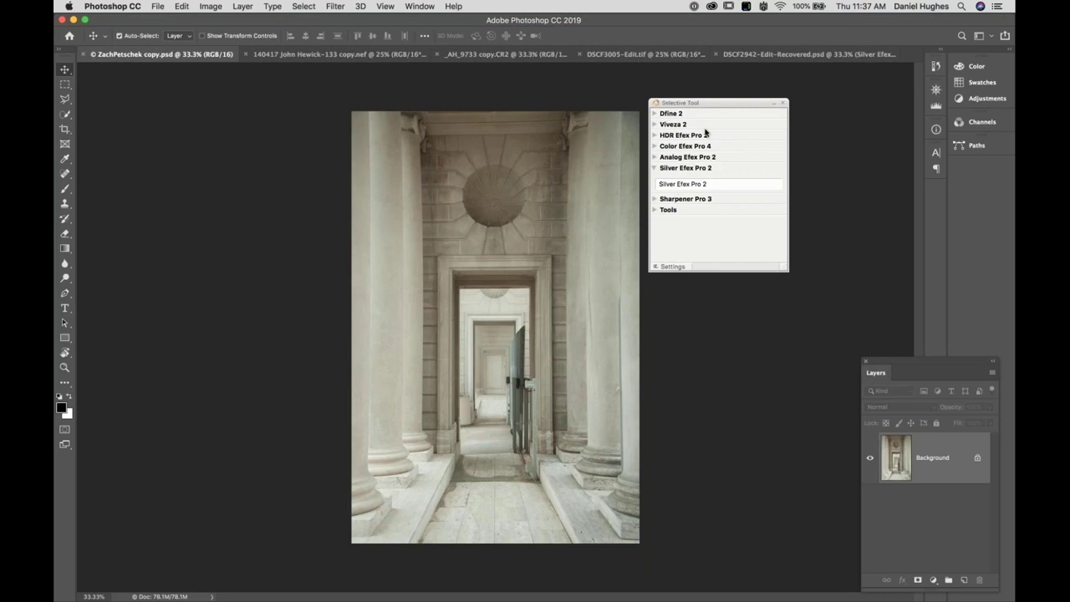
left_click_drag(700, 105, 711, 67)
mouse_move(732, 243)
left_mouse_down()
mouse_move(747, 428)
mouse_move(726, 238)
left_mouse_up()
Re-expand the Silver Efex Pro 2 group, attempt a launch, then open the Filter menu
left_click(611, 138)
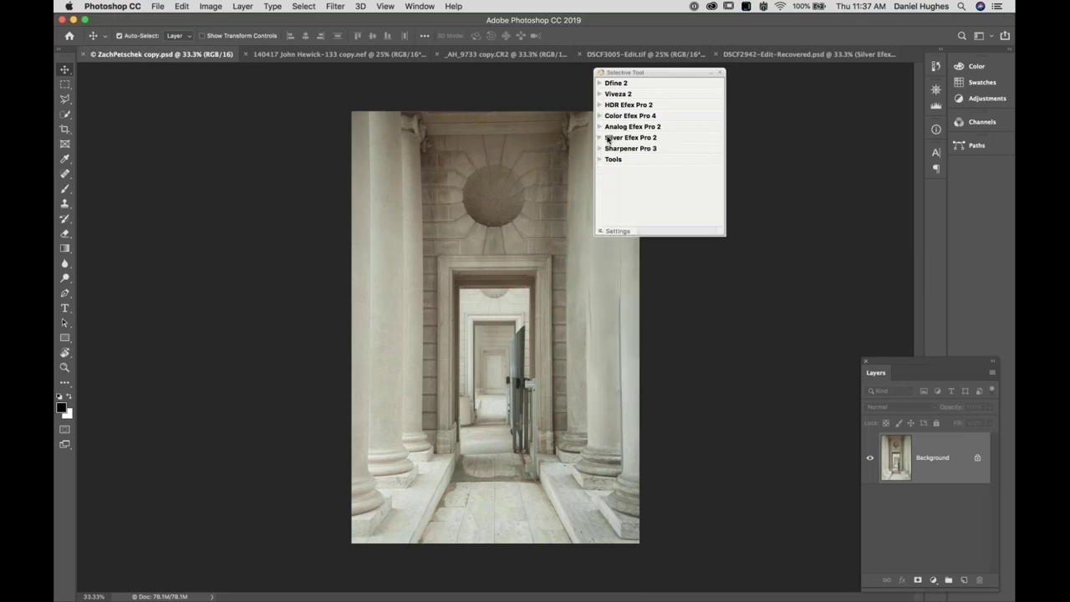
left_click(609, 138)
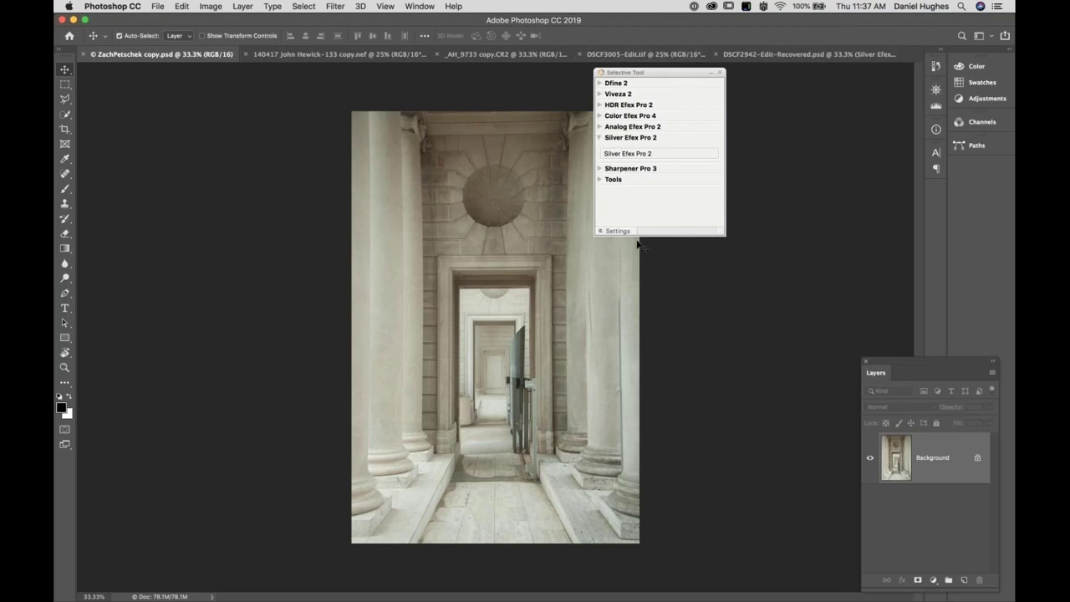
left_click(624, 155)
left_click(335, 5)
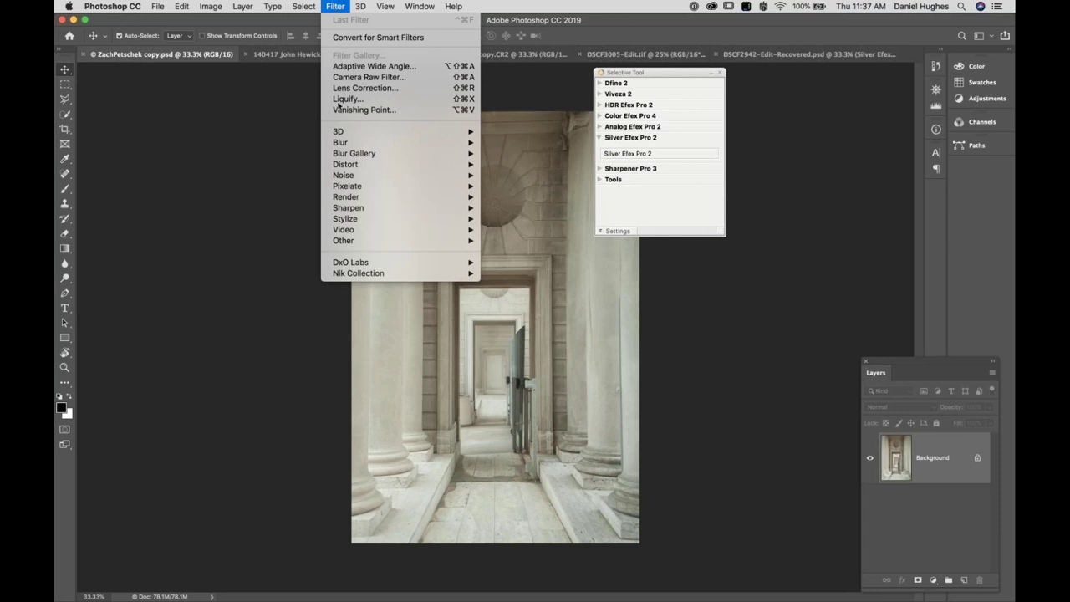
Launch Silver Efex Pro 2 on the corridor photo from Filter > Nik Collection
mouse_move(373, 278)
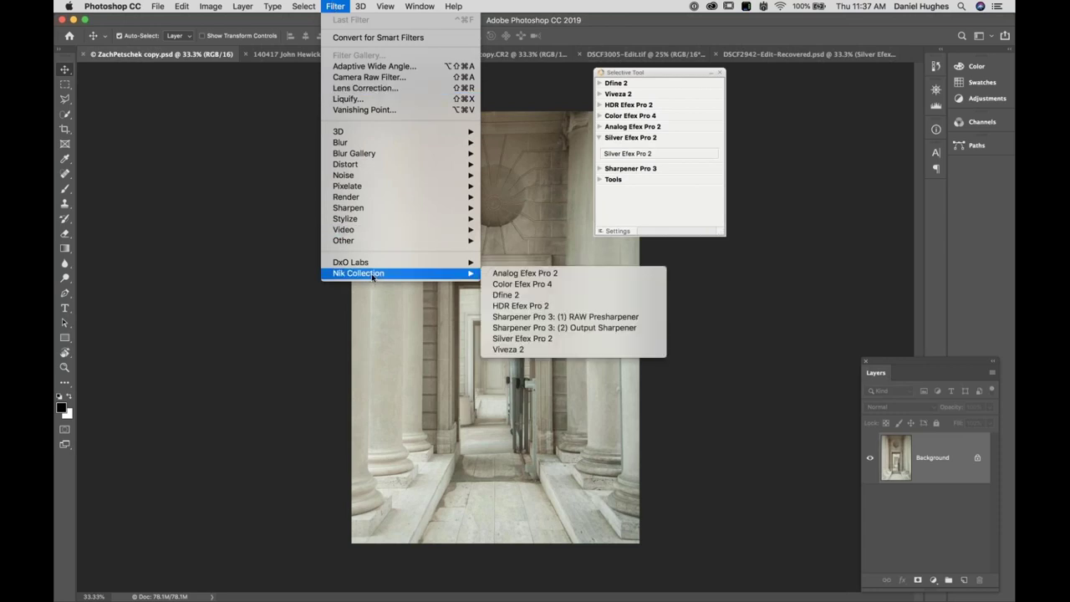
left_click(531, 338)
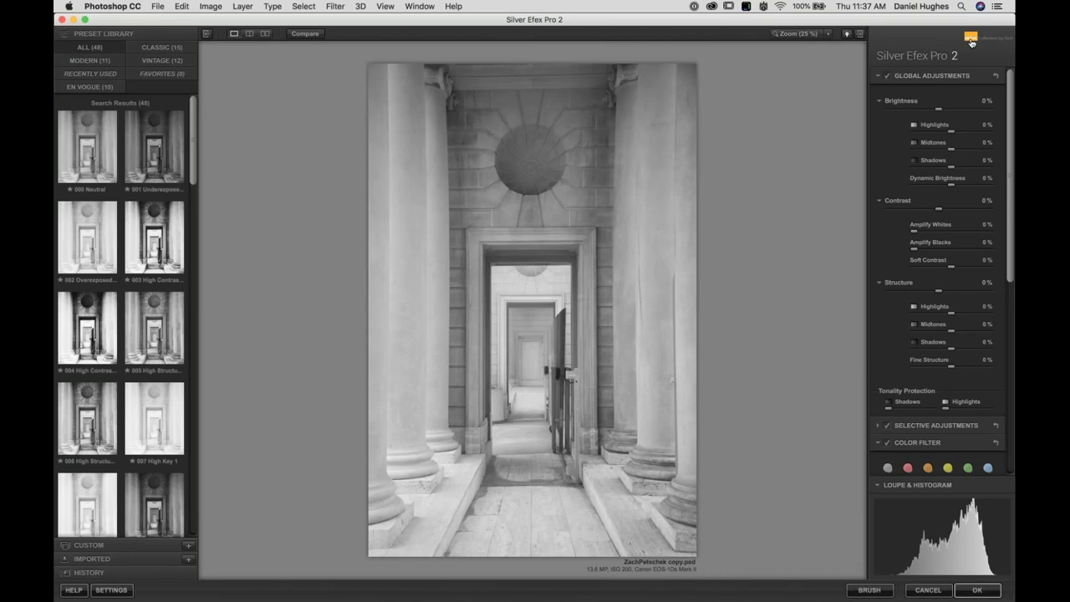
Collapse the Brightness, Contrast, Structure, Color Filter and Film Types sections to their headers
left_click(903, 102)
left_click(897, 124)
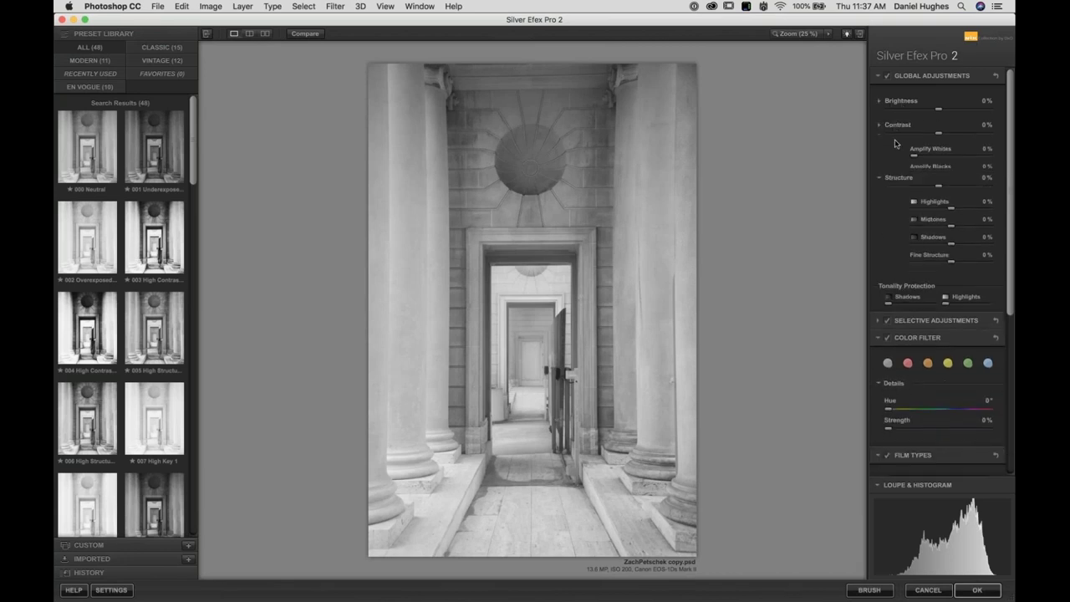
left_click(899, 150)
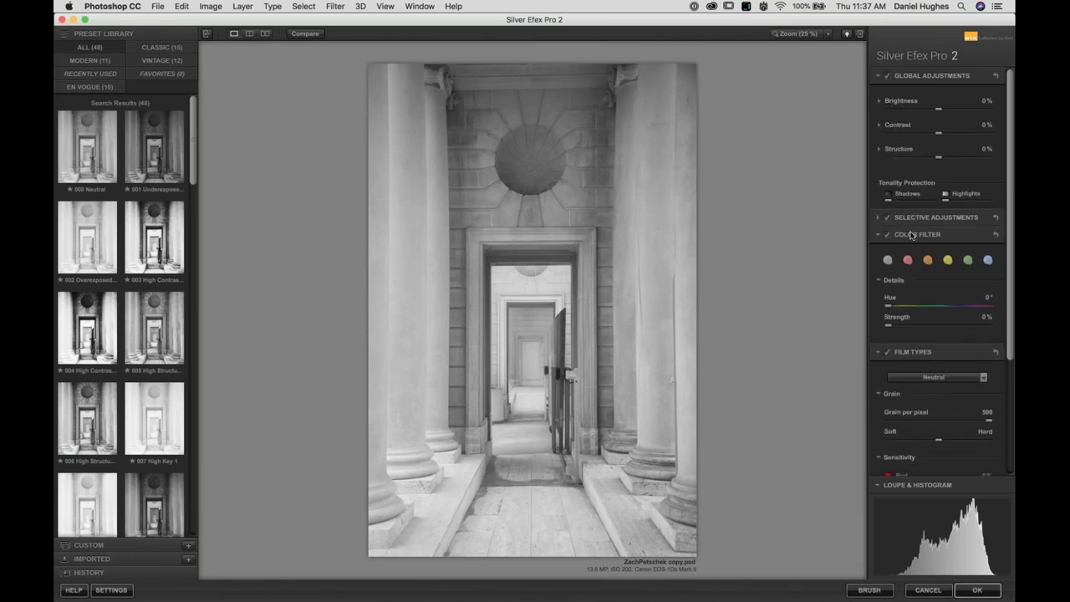
left_click(910, 235)
left_click(913, 254)
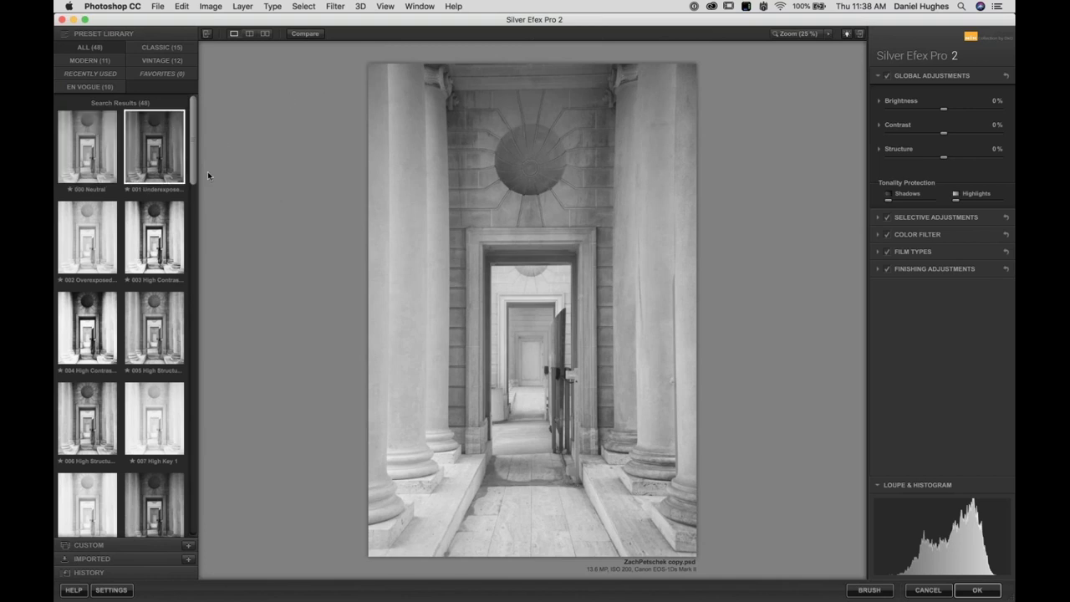
Preview preset 011 Push Process and the next two presets in the library
scroll(193, 139, "down", 5)
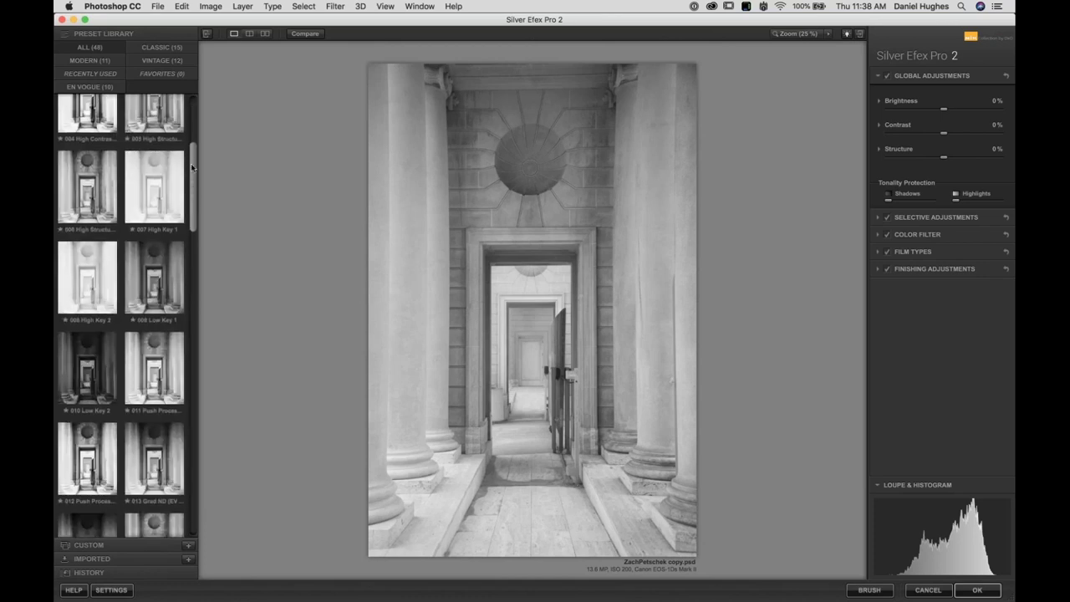
scroll(192, 168, "up", 5)
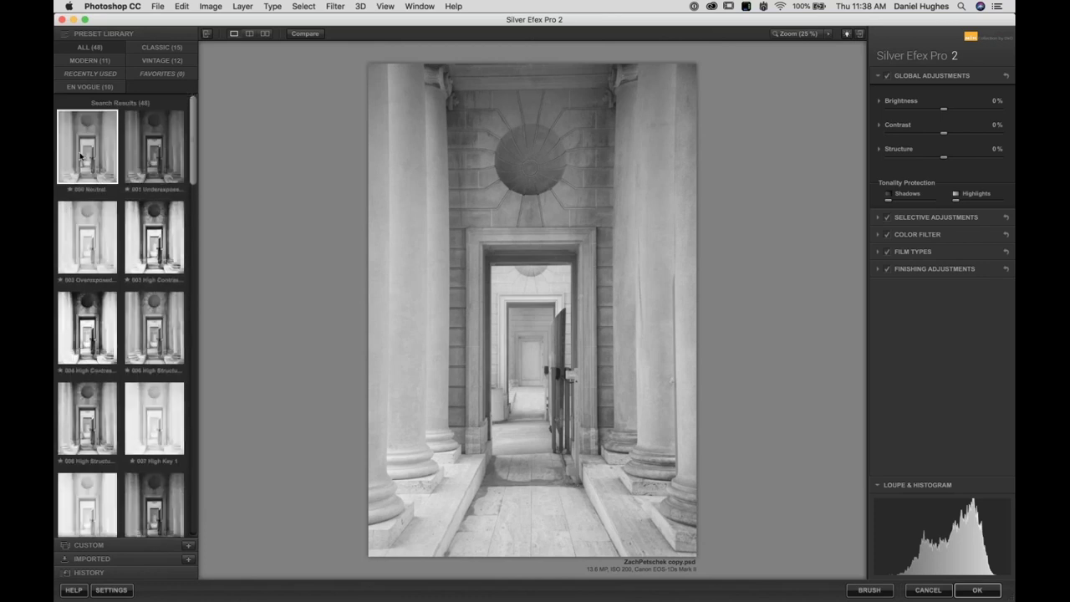
left_click_drag(193, 148, 190, 204)
left_click(170, 330)
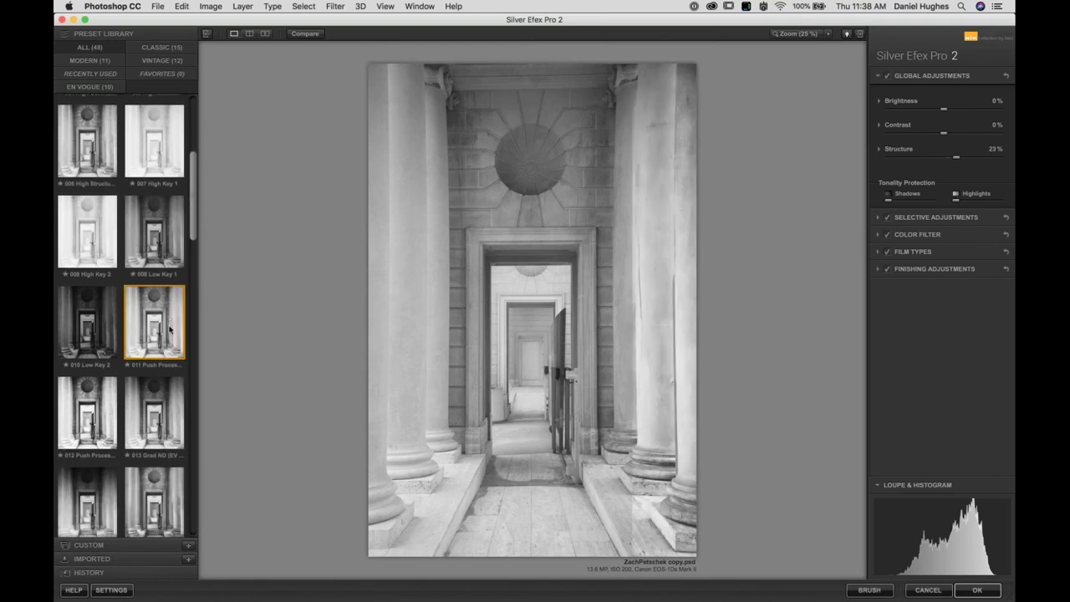
key("Down")
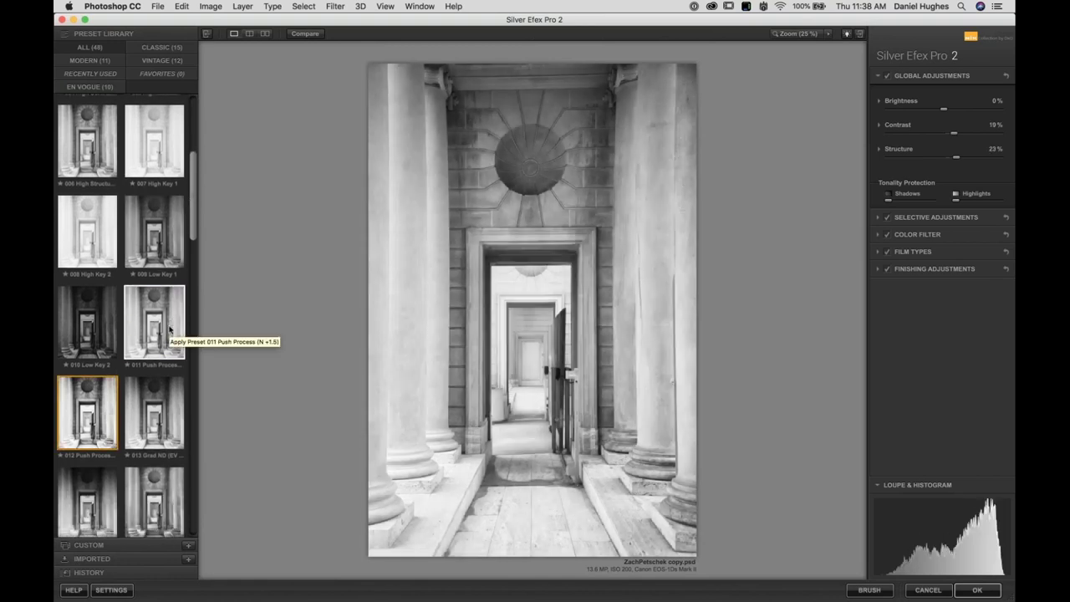
key("Down")
key("Down")
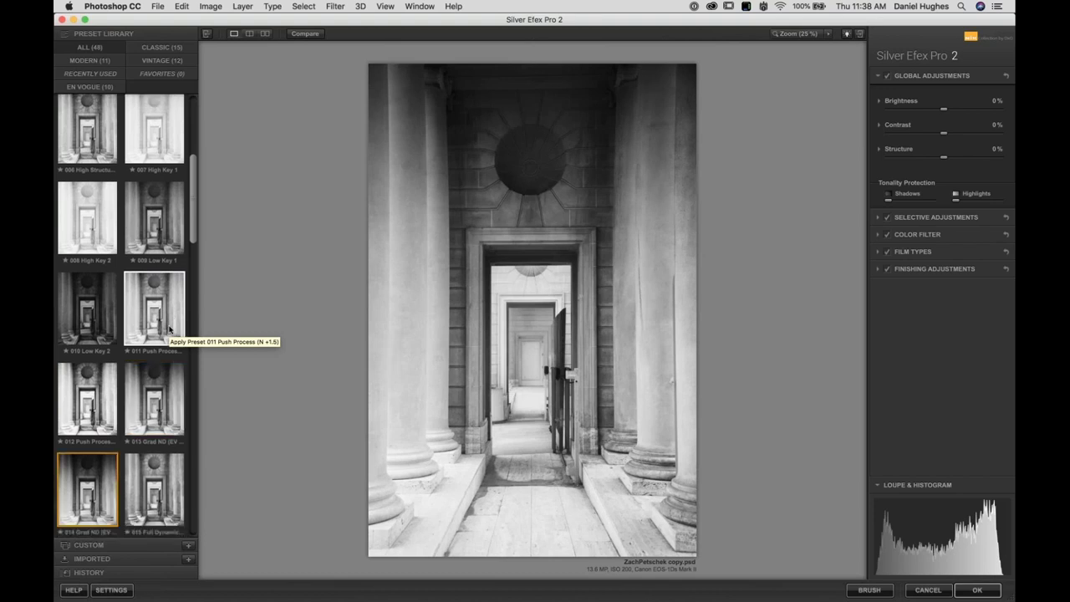
Compare presets 015 Full Dynamic (harsh), 017 Full Spectrum, 016, 019 Fine Art Process and 018
scroll(188, 262, "down", 5)
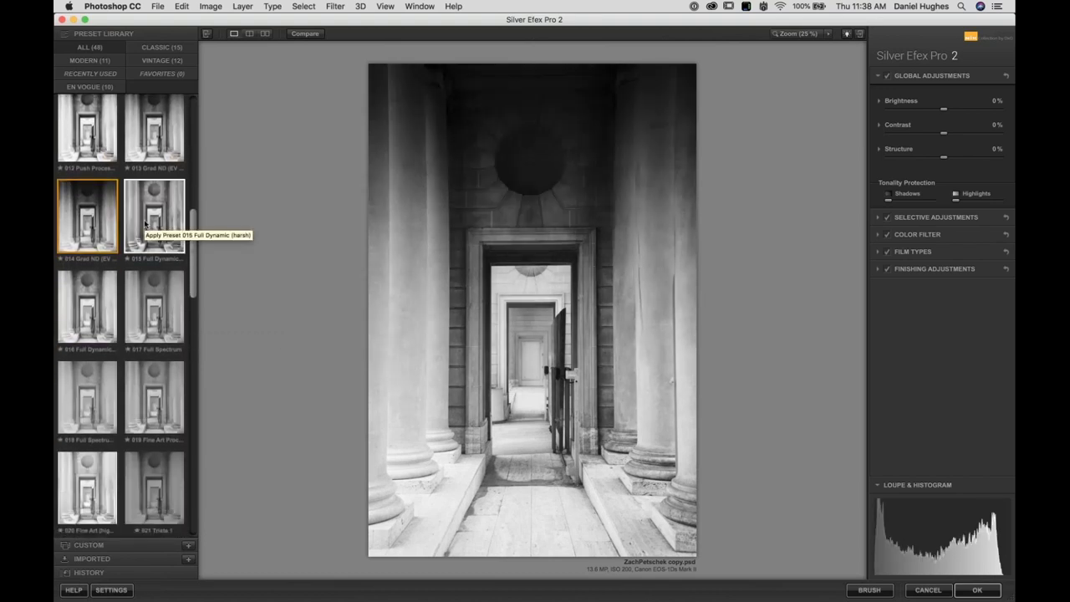
left_click(144, 222)
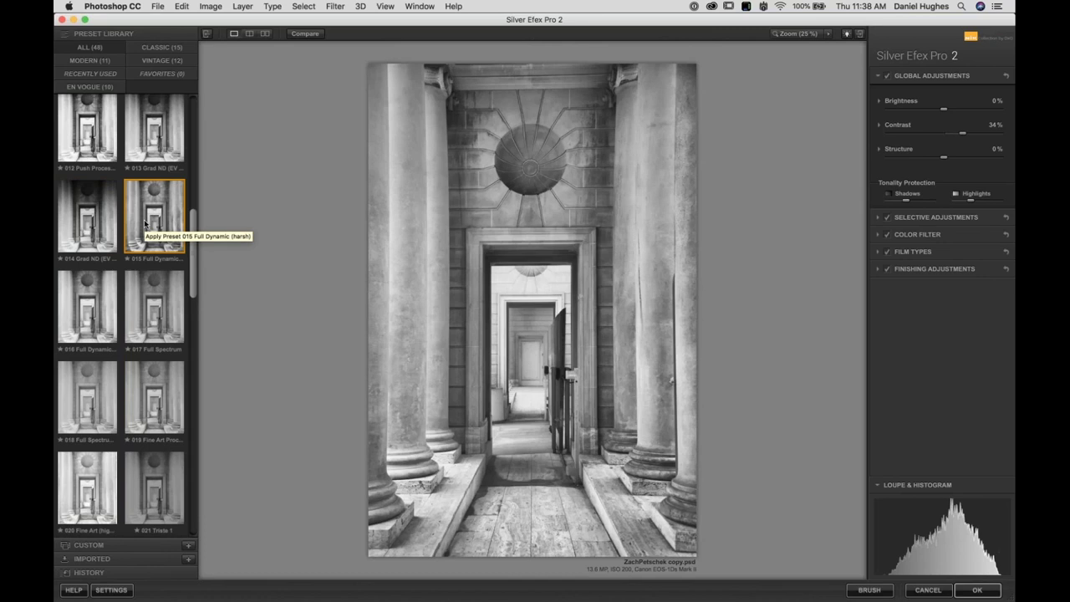
left_click(146, 312)
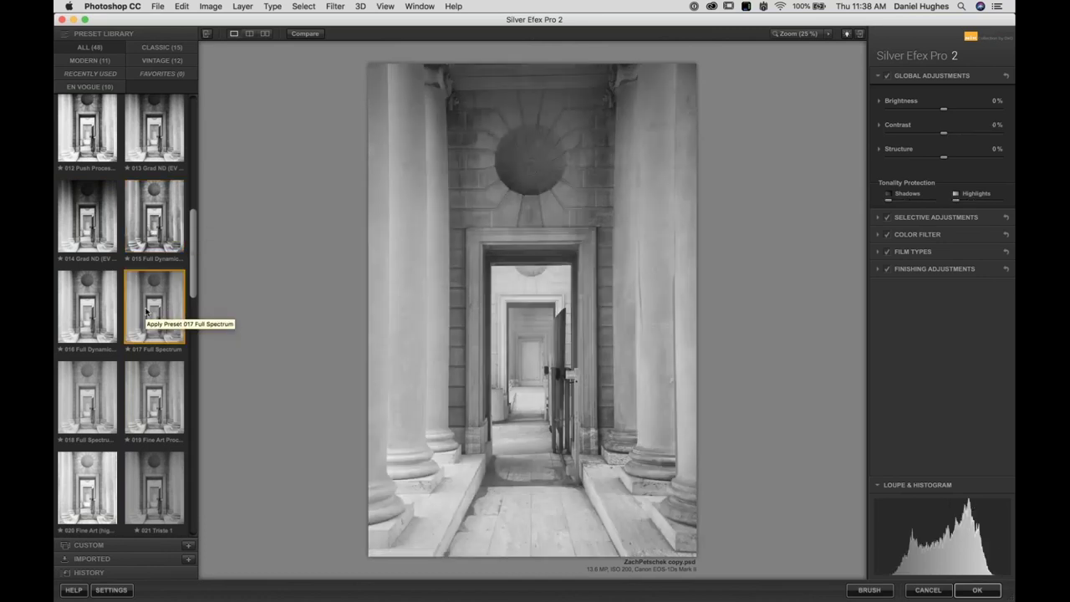
left_click(88, 314)
left_click(163, 389)
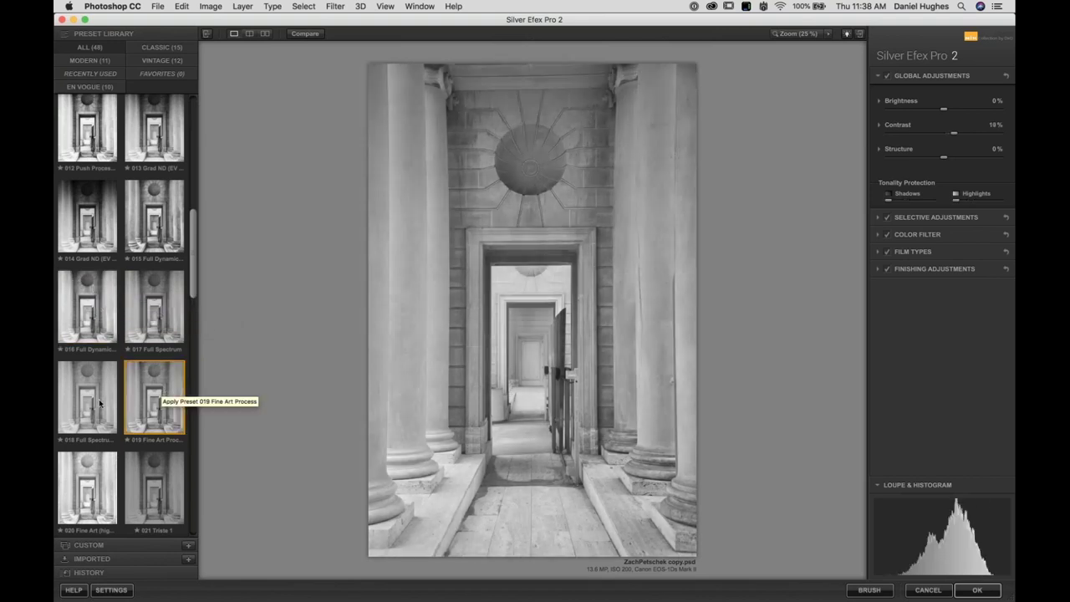
left_click(96, 403)
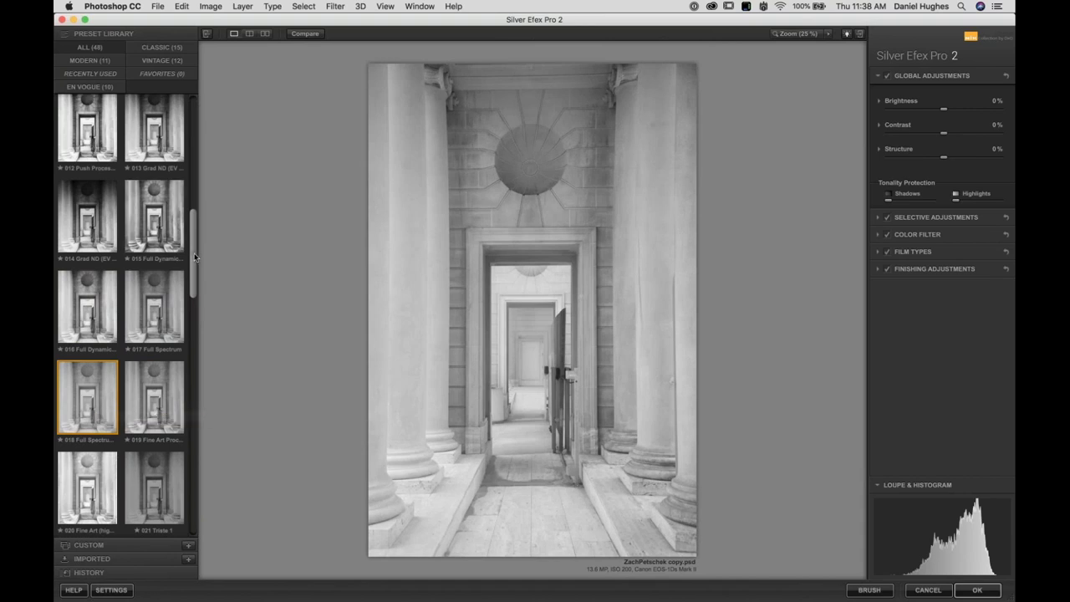
Try 024 Full Contrast and Structure and 025 Silhouette, then keep 024 Full Contrast and Structure
left_click_drag(197, 250, 196, 380)
scroll(158, 246, "up", 6)
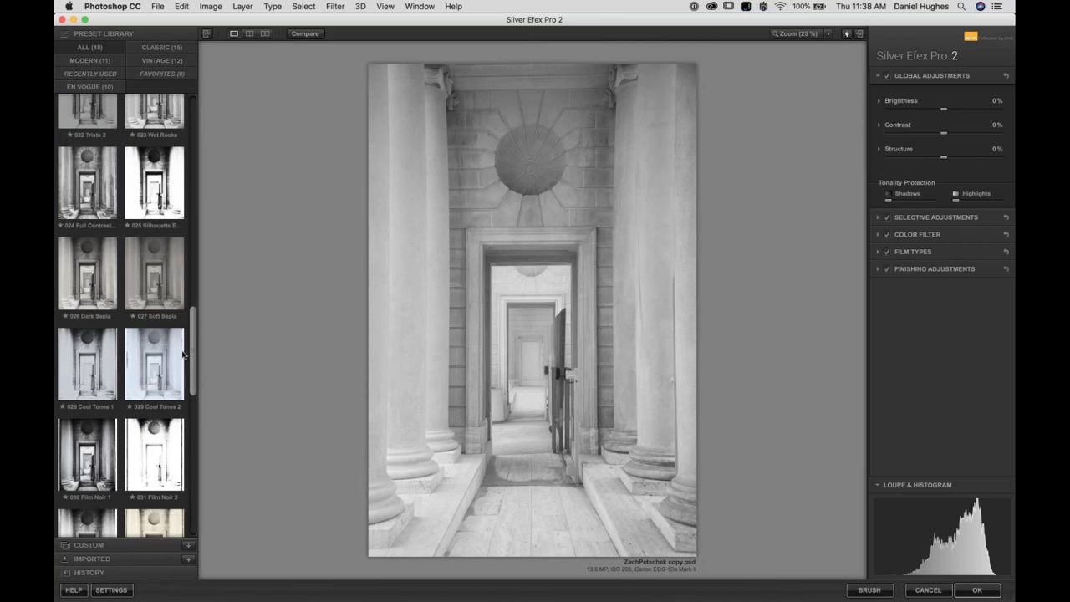
left_click(83, 179)
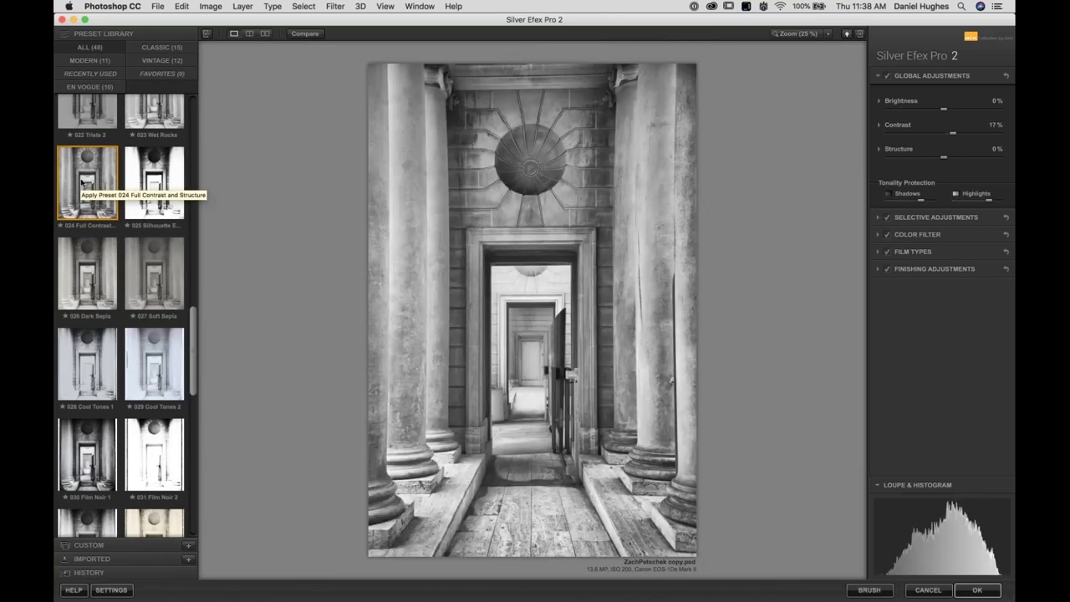
left_click(149, 185)
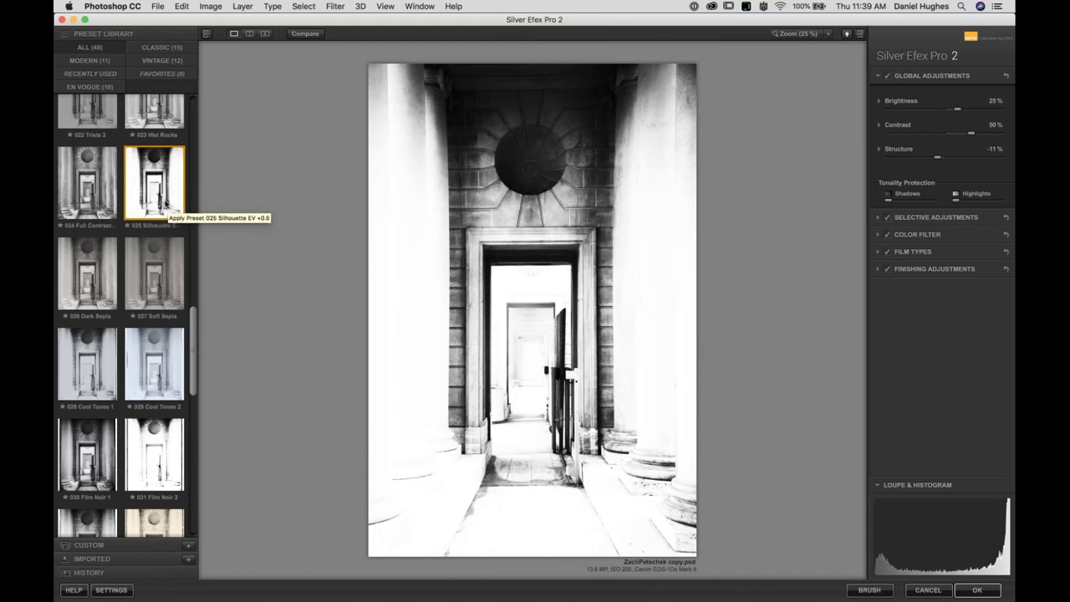
left_click(98, 192)
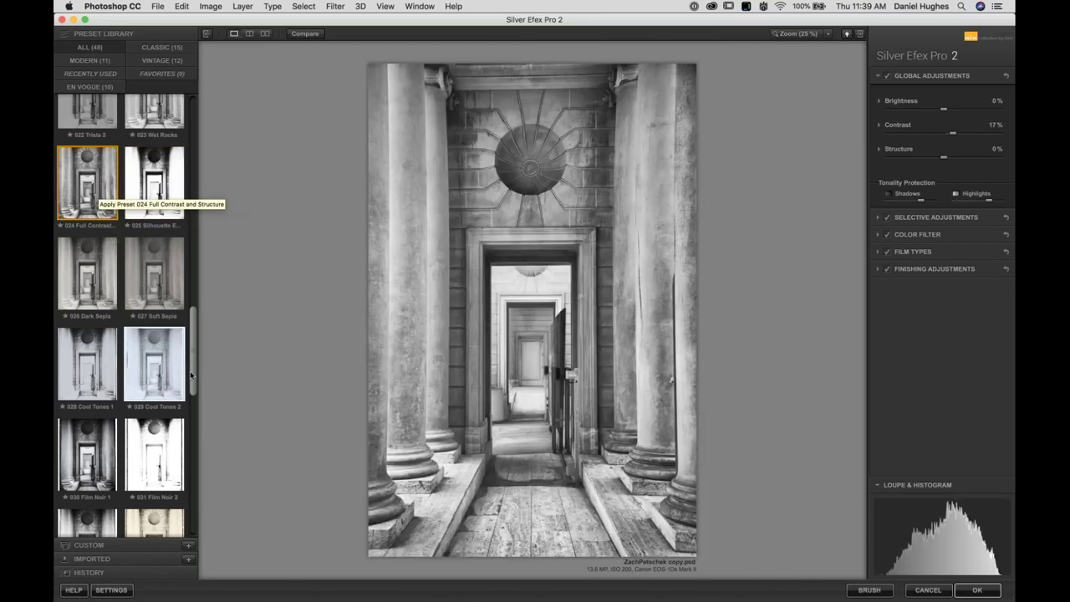
Preview presets 033 Yellowed 1, 039 Dark Pop, 043 More Silver and 045 Contrasty
scroll(191, 372, "down", 3)
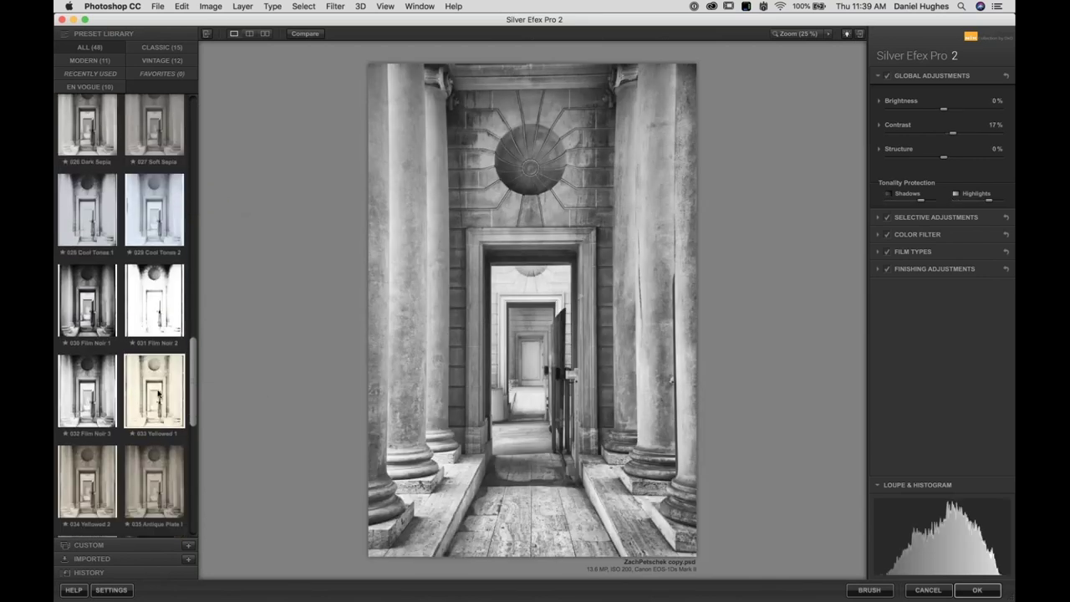
left_click(158, 393)
scroll(197, 436, "down", 4)
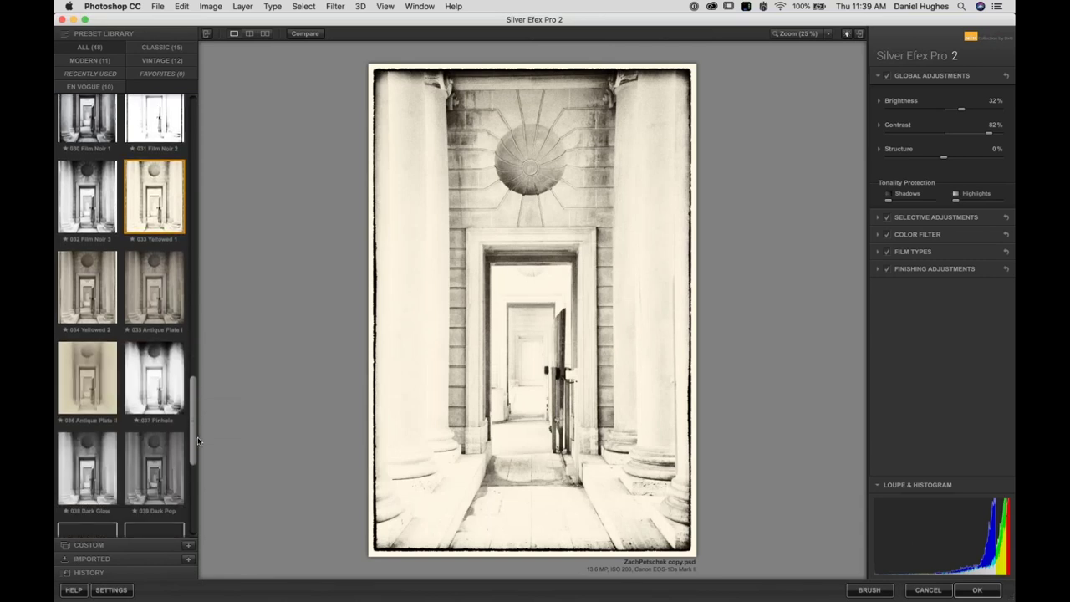
scroll(194, 439, "down", 2)
left_click(174, 399)
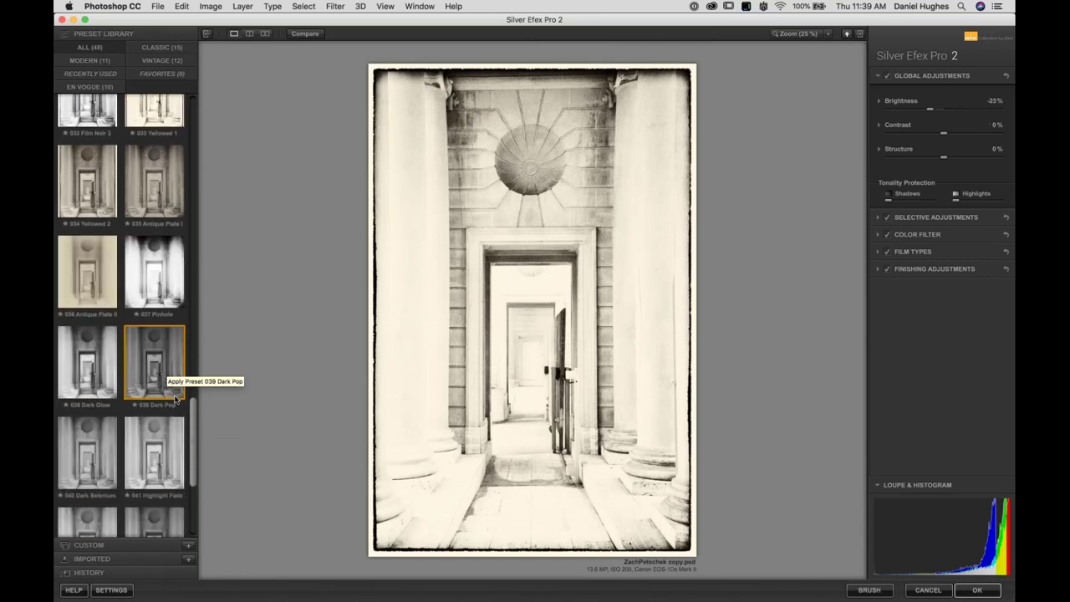
scroll(173, 389, "down", 4)
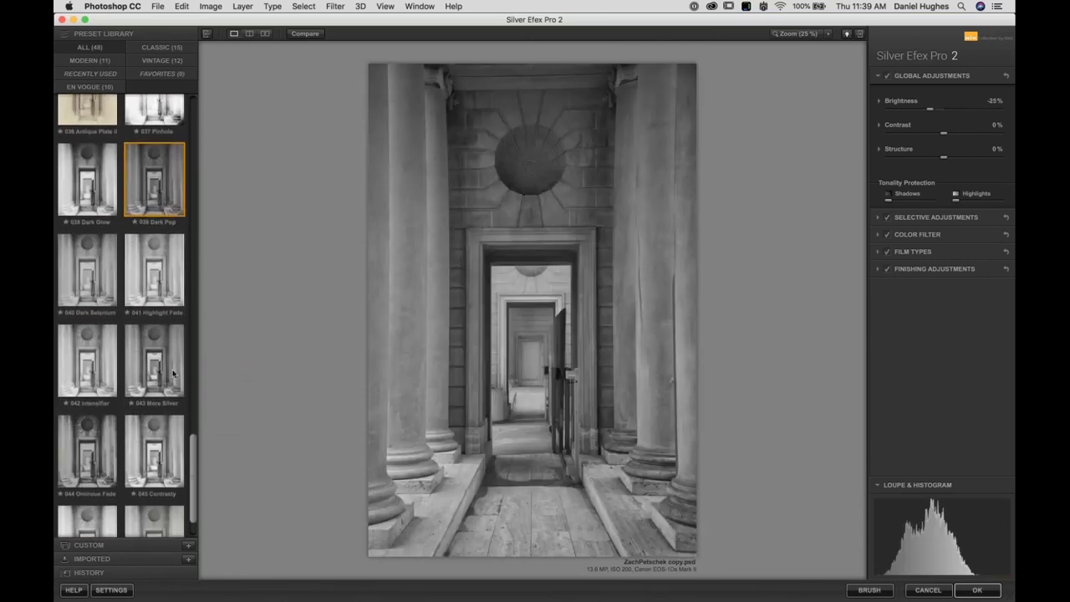
left_click(173, 373)
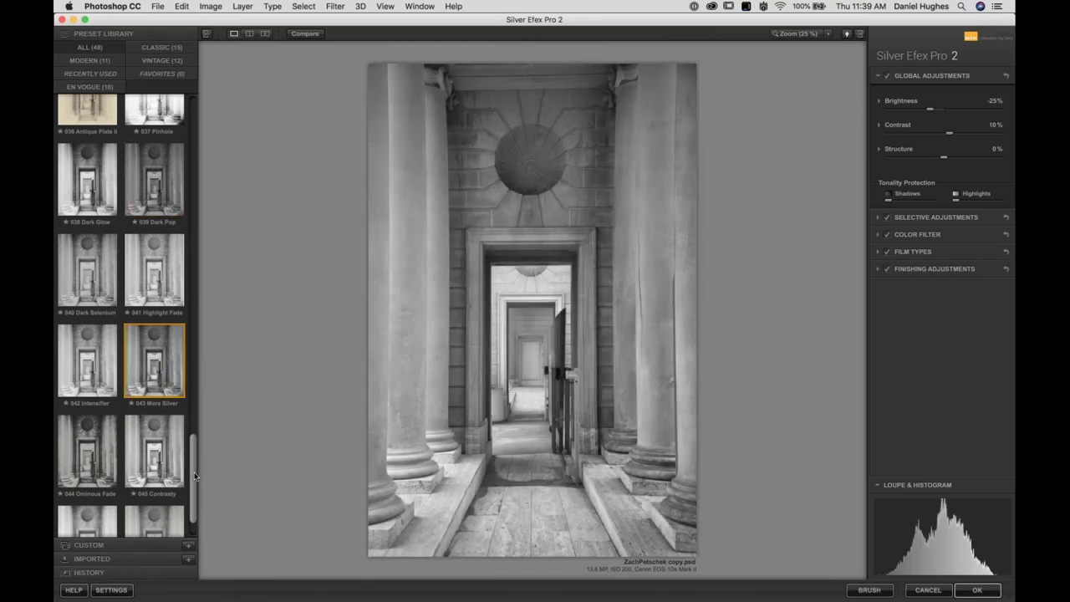
scroll(194, 476, "down", 2)
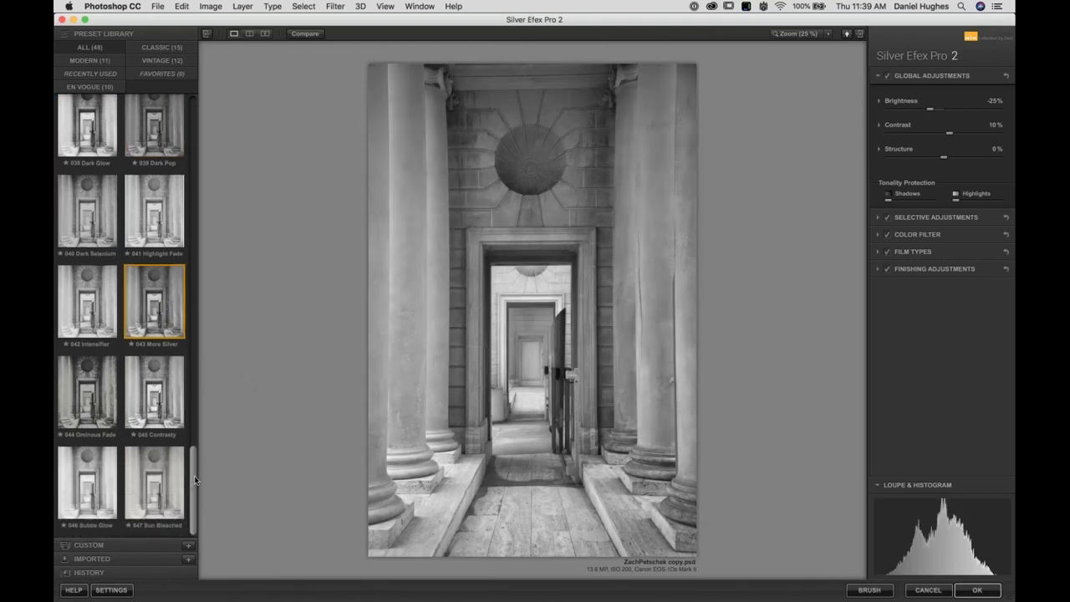
left_click(156, 392)
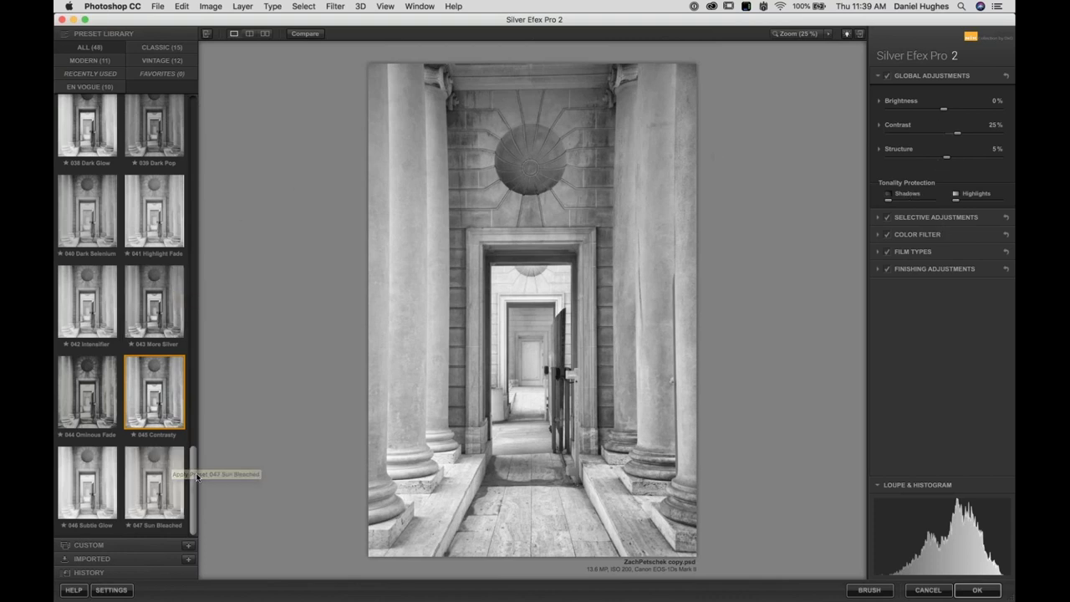
Return to the top of the library and apply the 000 Neutral preset
scroll(195, 469, "up", 1)
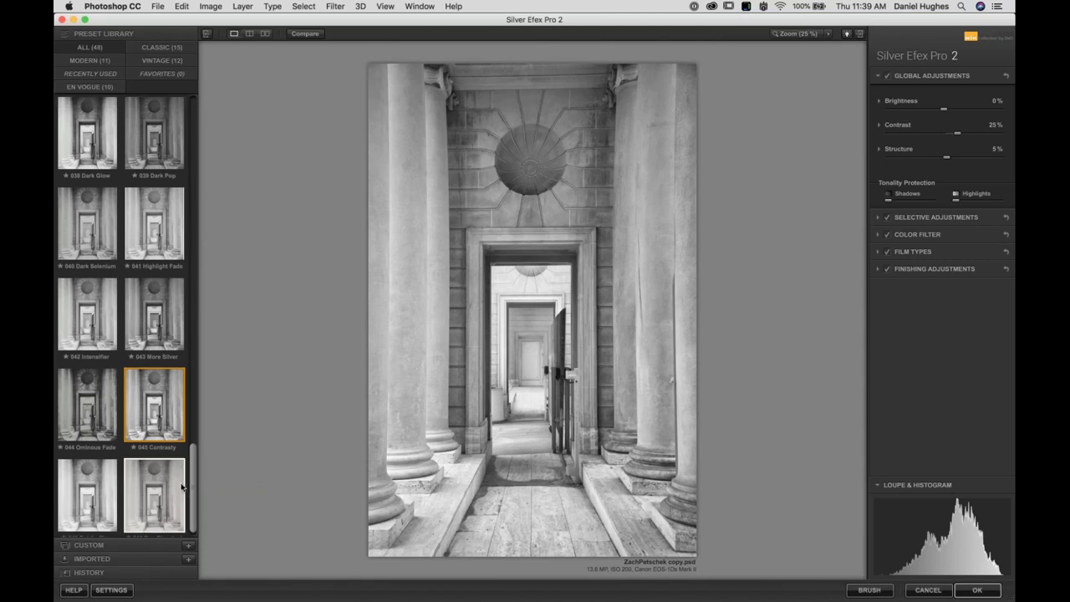
scroll(199, 251, "up", 2)
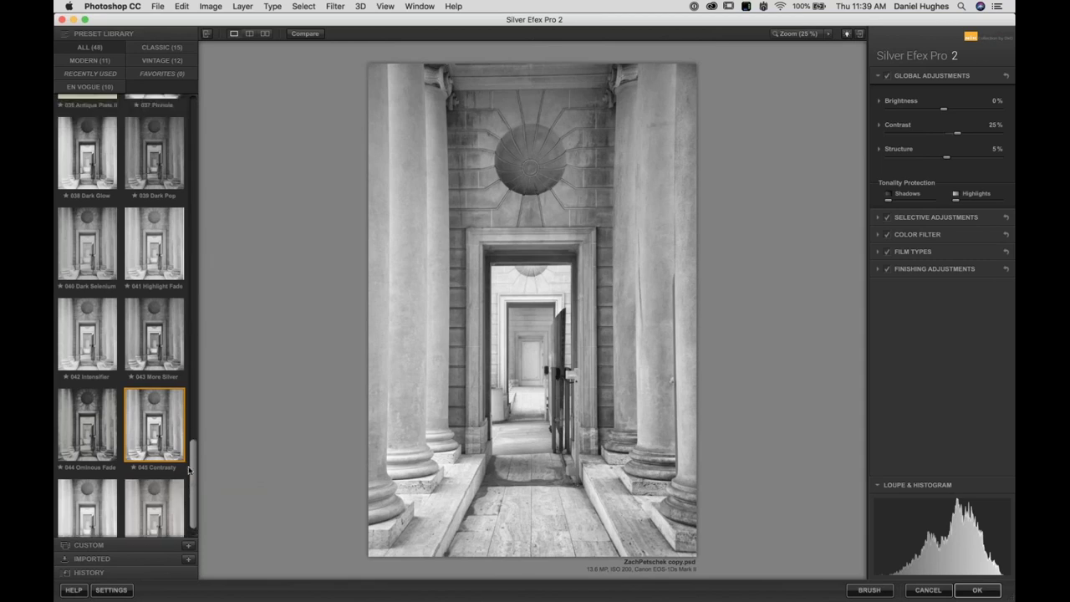
scroll(196, 369, "up", 1)
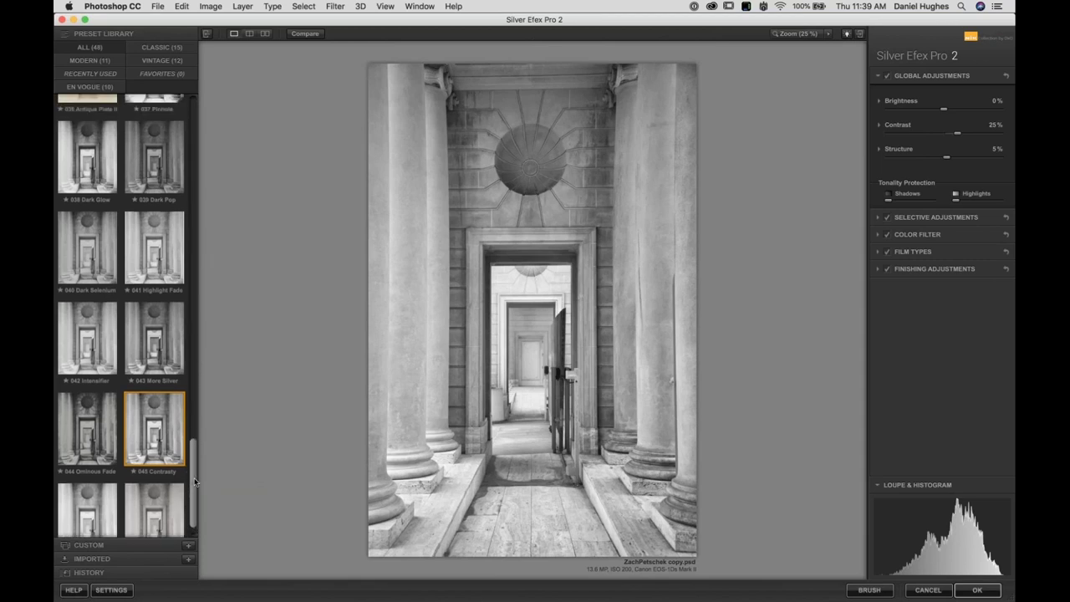
scroll(192, 393, "up", 10)
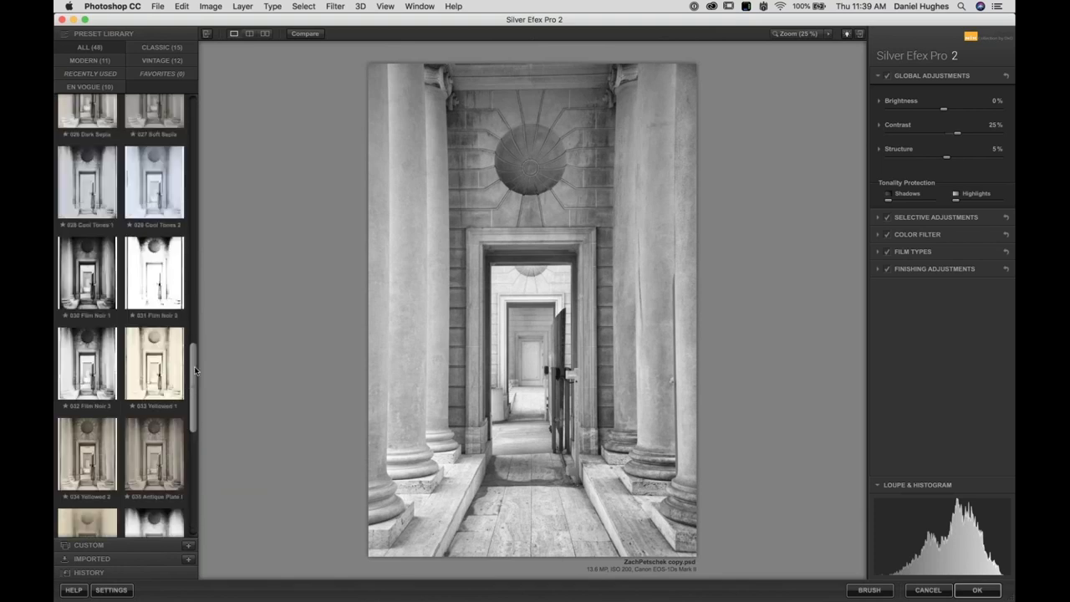
scroll(193, 338, "up", 20)
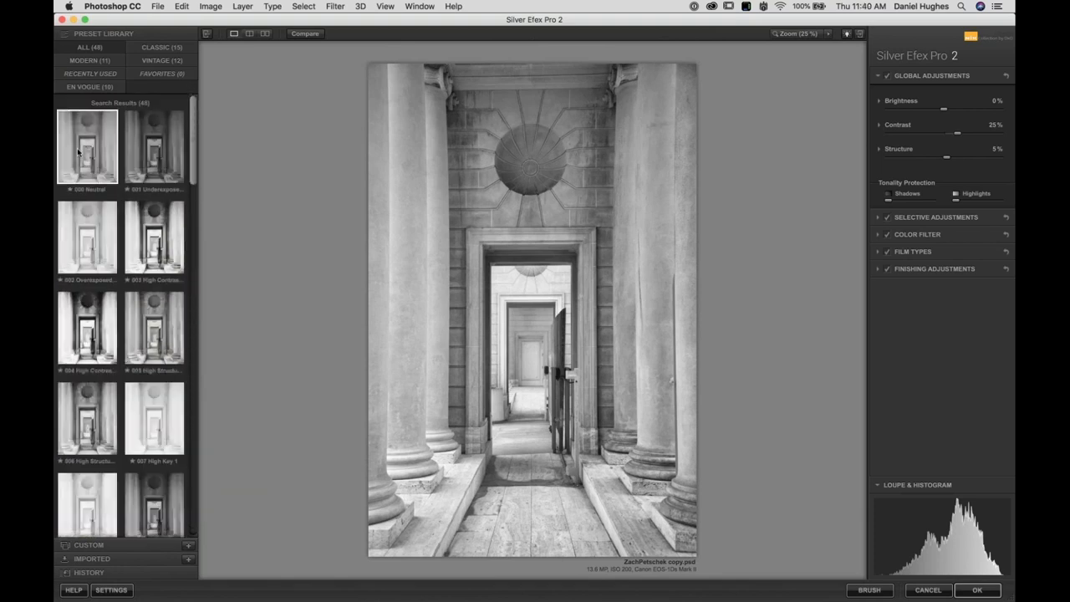
left_click(77, 151)
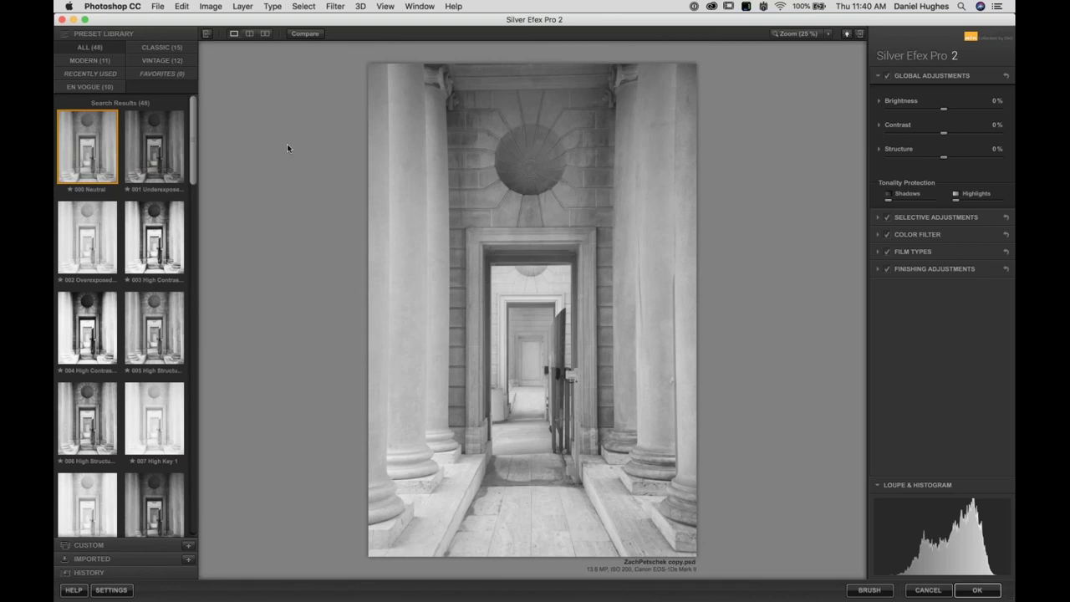
Try 003 High Contrast and 009 Low Key 1, then go back to 000 Neutral
left_click(157, 245)
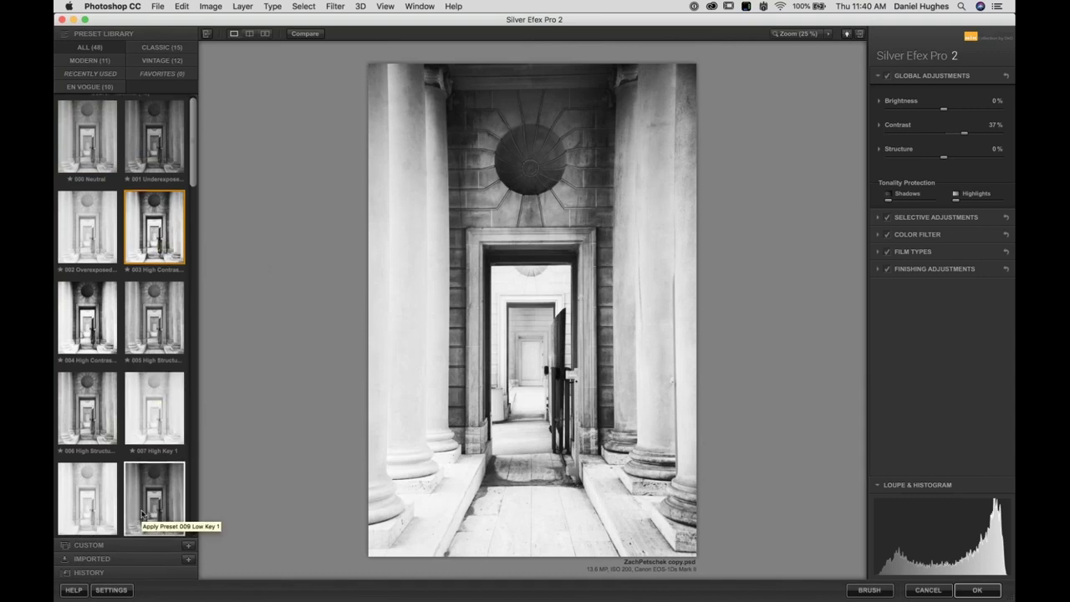
scroll(146, 510, "down", 3)
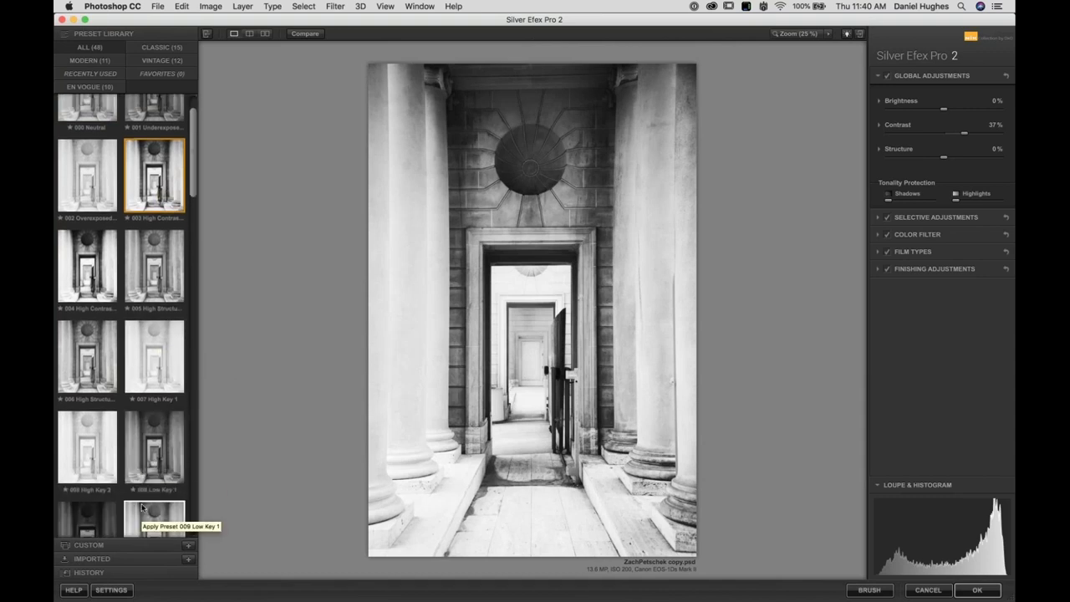
left_click(152, 419)
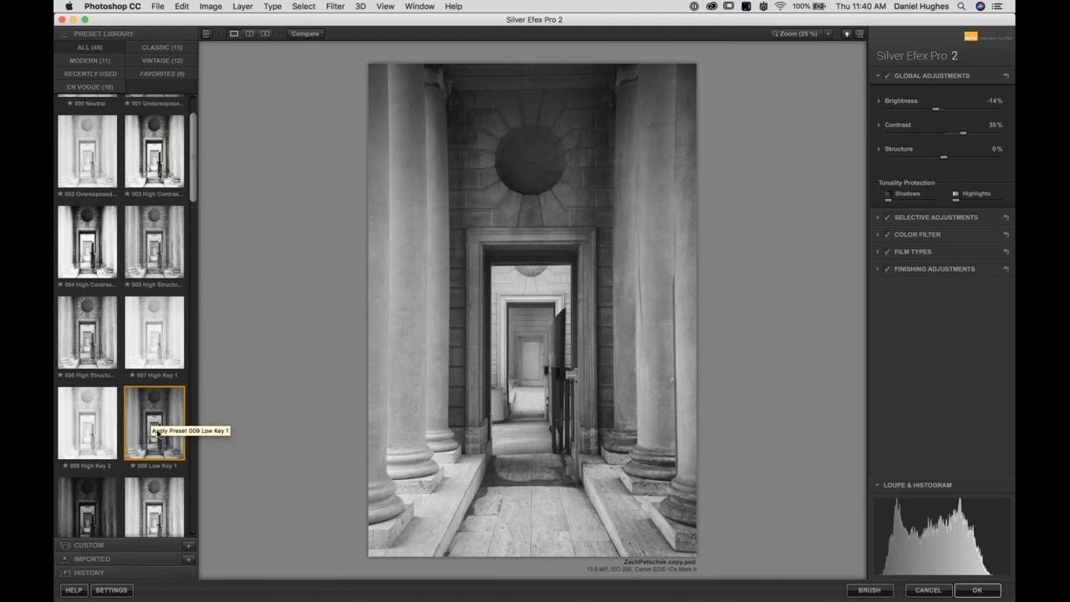
scroll(156, 433, "up", 3)
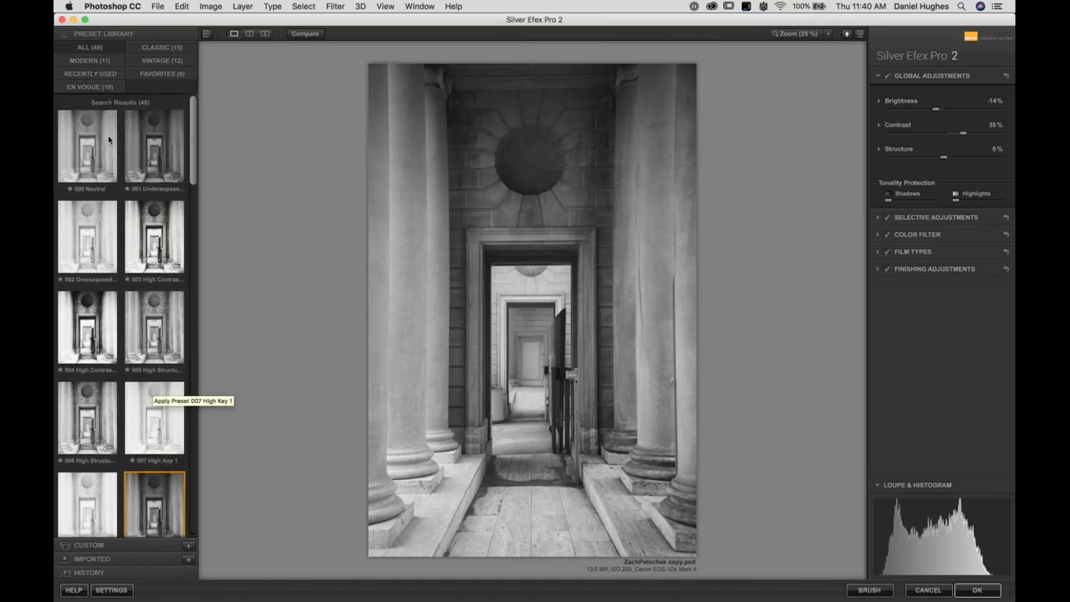
left_click(92, 138)
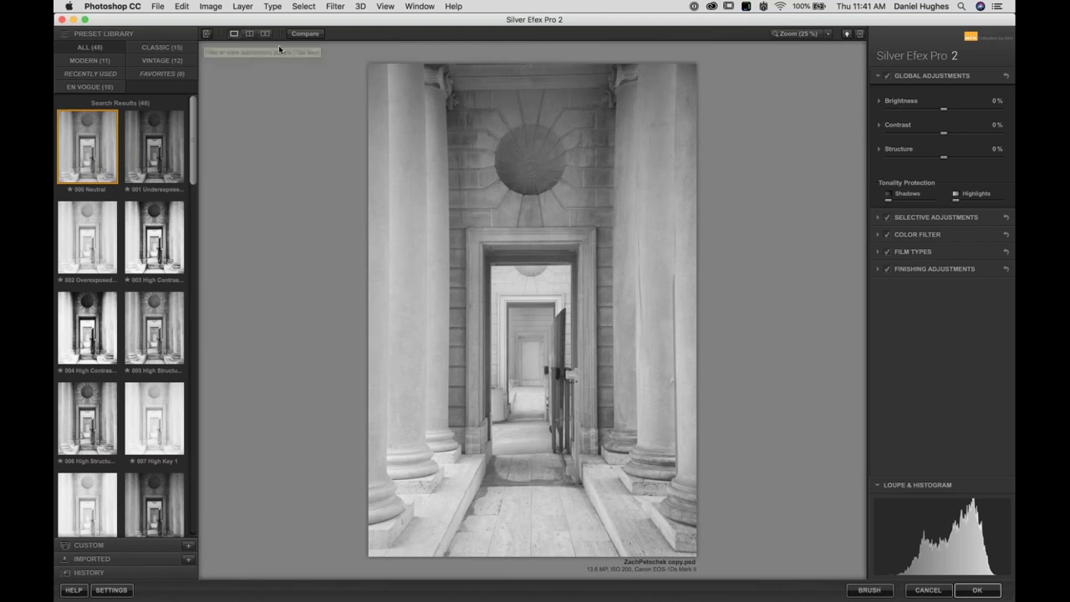
Hide the Preset Library, then toggle Compare to check the original against the conversion
left_click(207, 37)
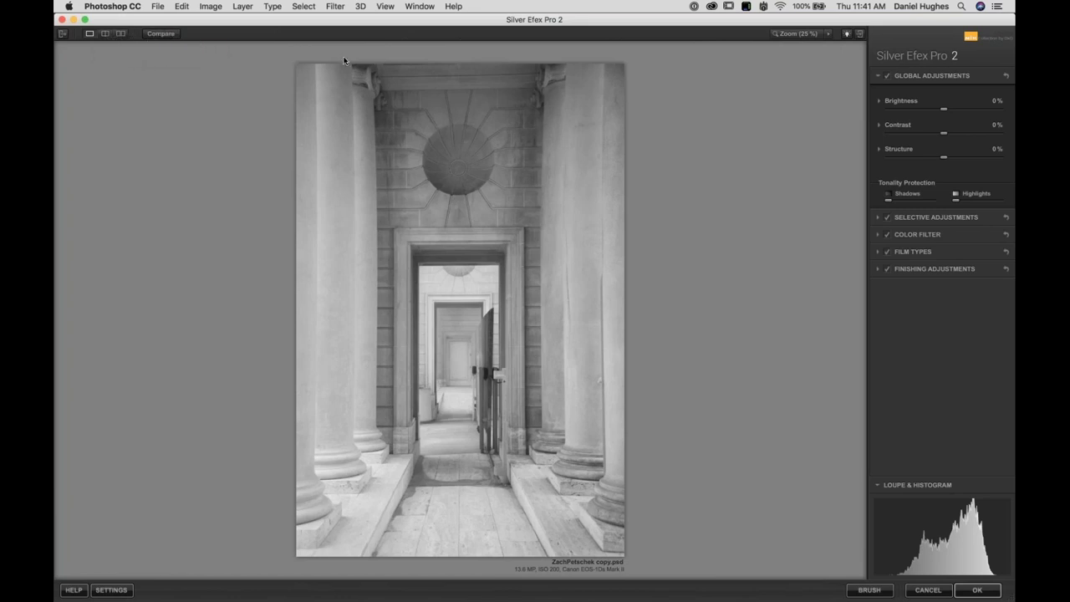
left_click(160, 34)
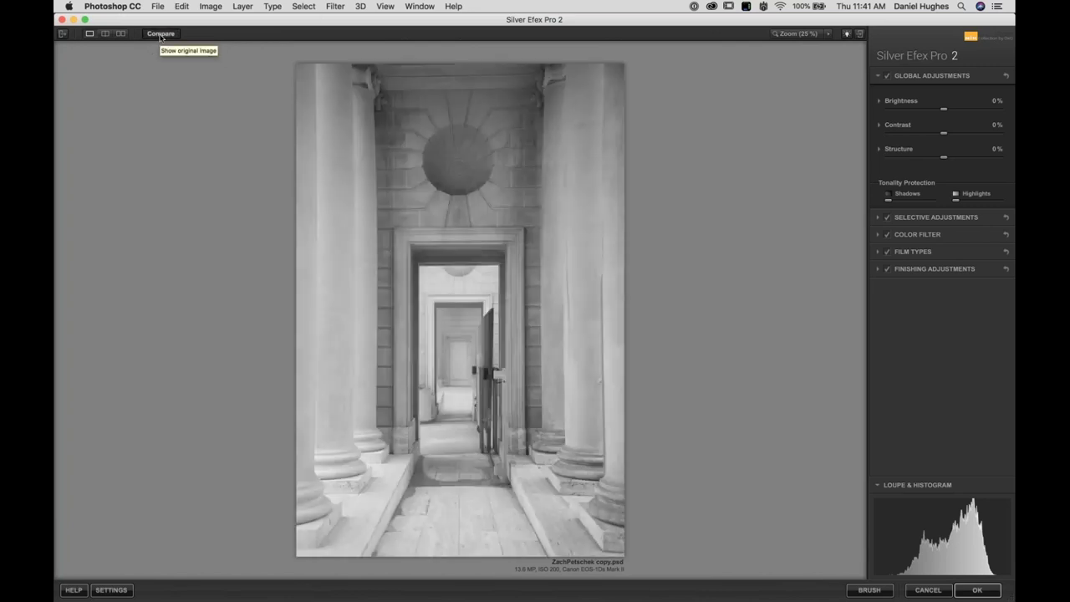
left_click(160, 35)
left_click(160, 36)
left_click(161, 35)
left_click(161, 36)
left_click(161, 35)
left_click(161, 36)
left_click(829, 36)
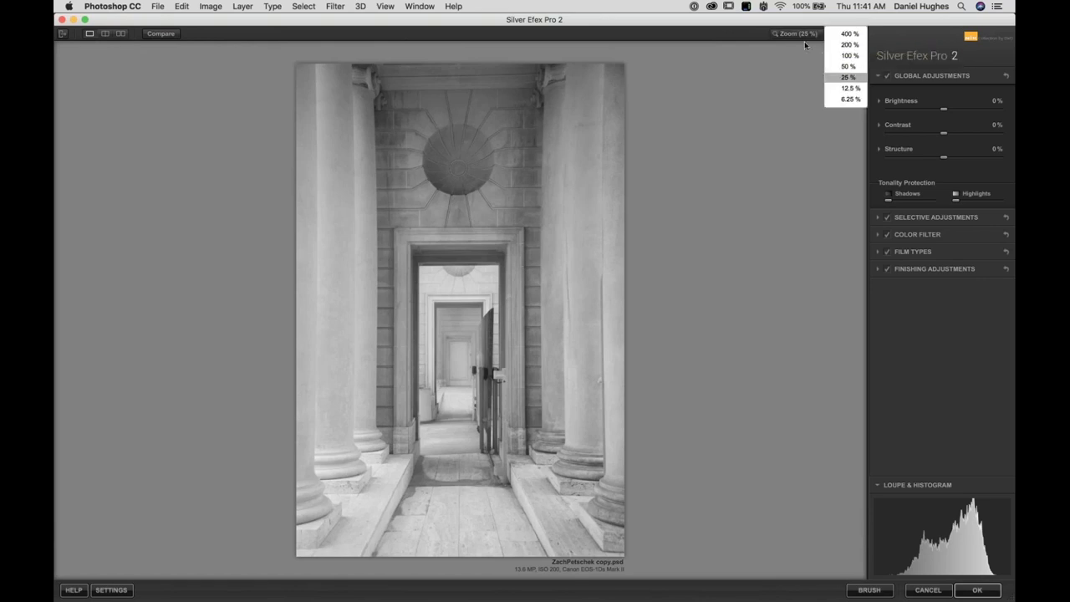
left_click(849, 77)
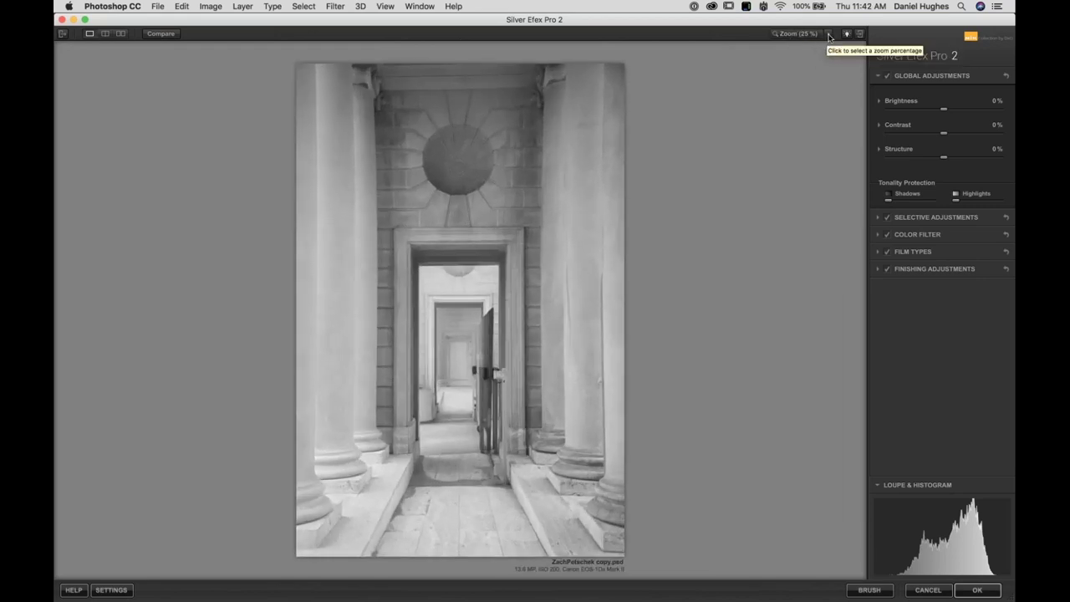
left_click(828, 35)
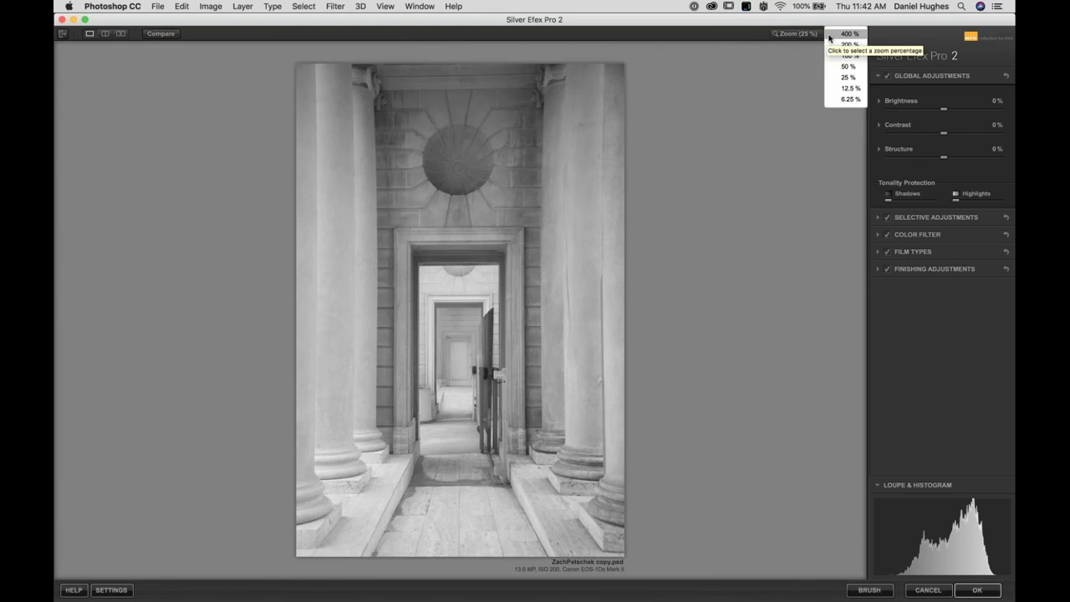
left_click(787, 42)
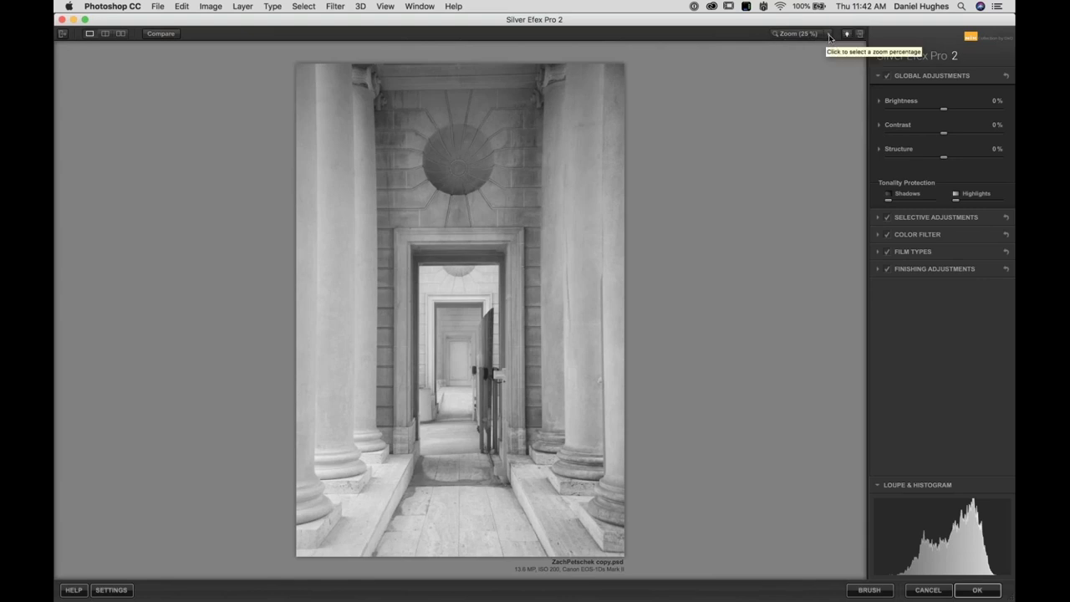
left_click(828, 35)
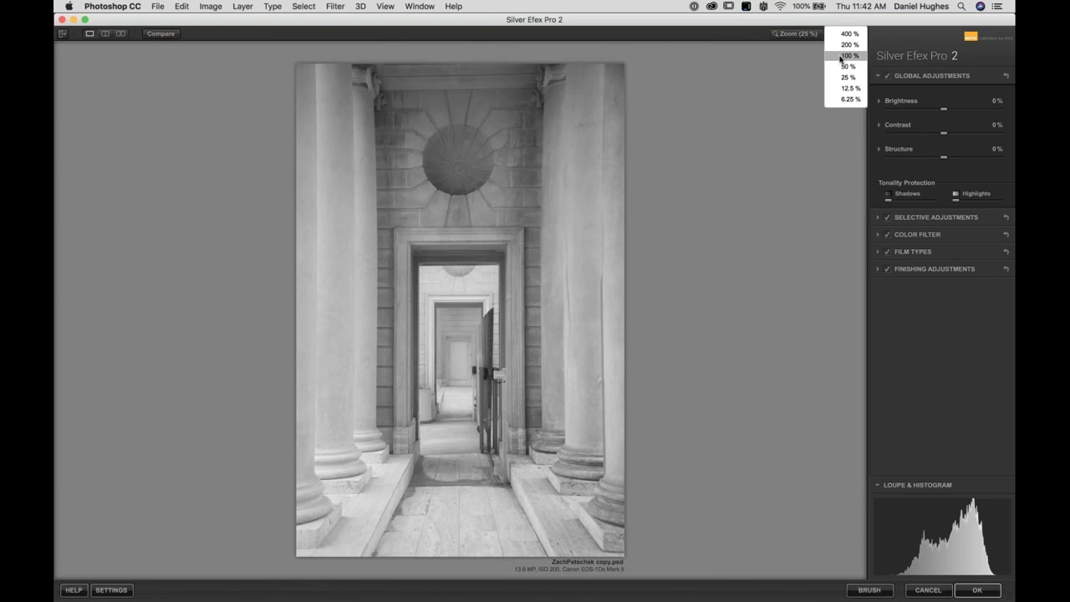
left_click(846, 55)
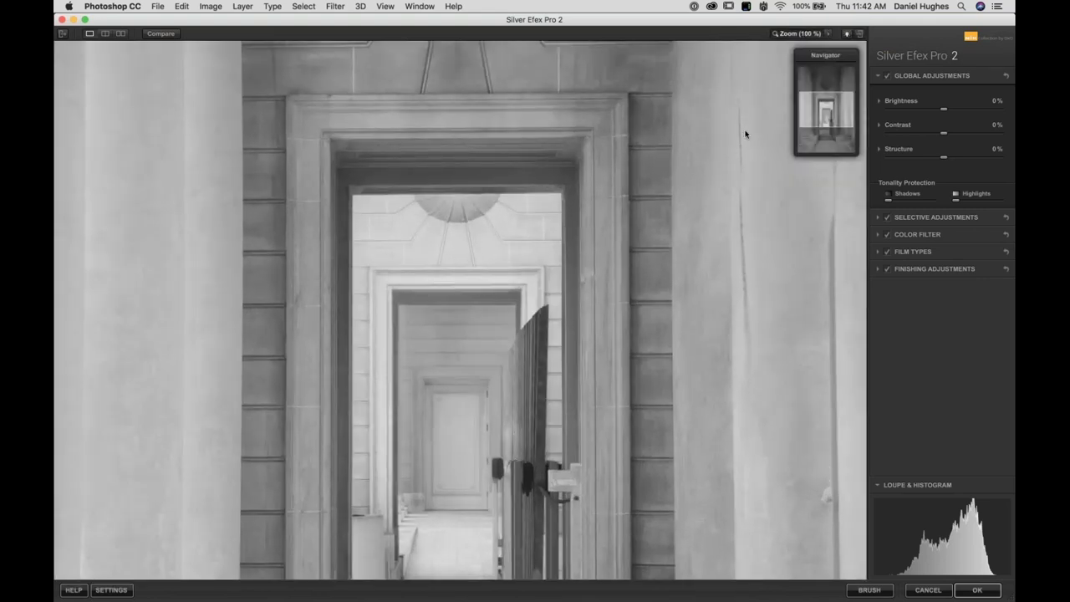
left_click_drag(823, 102, 830, 149)
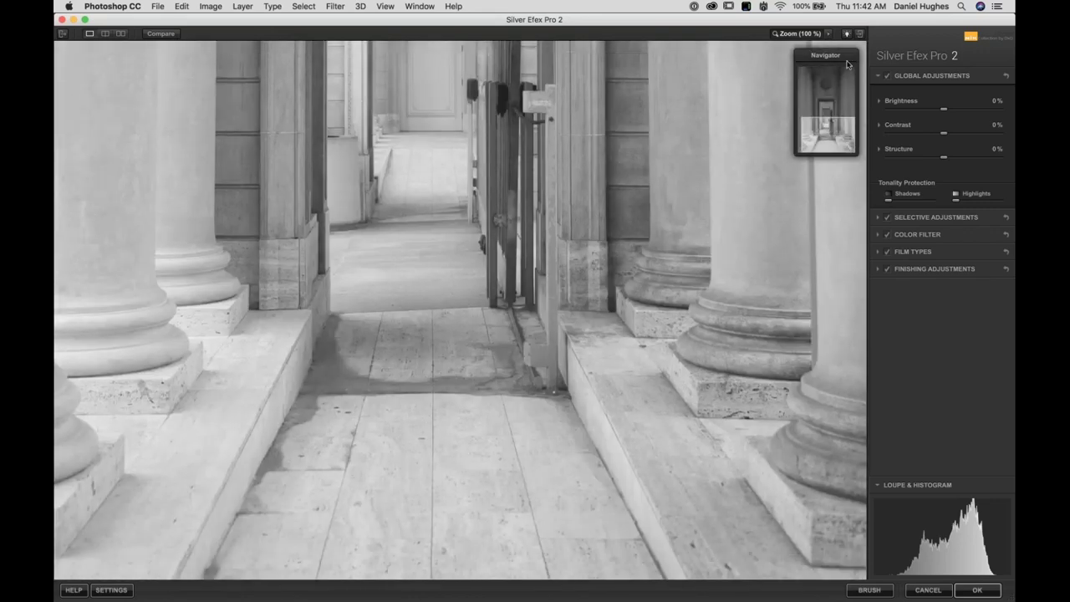
left_click_drag(850, 59, 165, 57)
left_click_drag(472, 46, 779, 52)
left_click_drag(853, 57, 117, 439)
left_click_drag(111, 135, 96, 112)
left_click(88, 129)
left_click(93, 84)
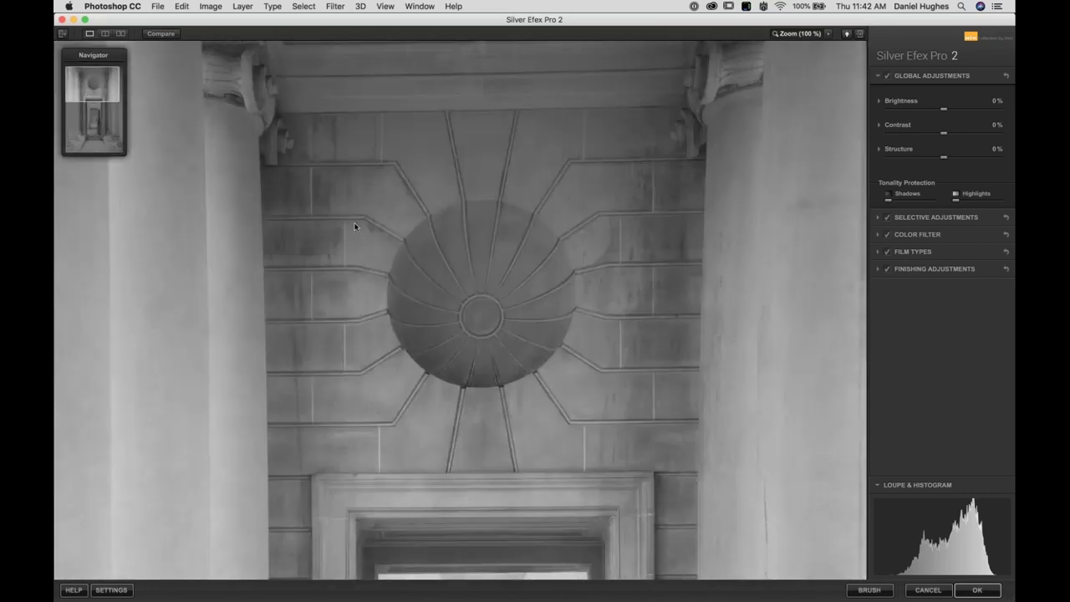
left_click(429, 273)
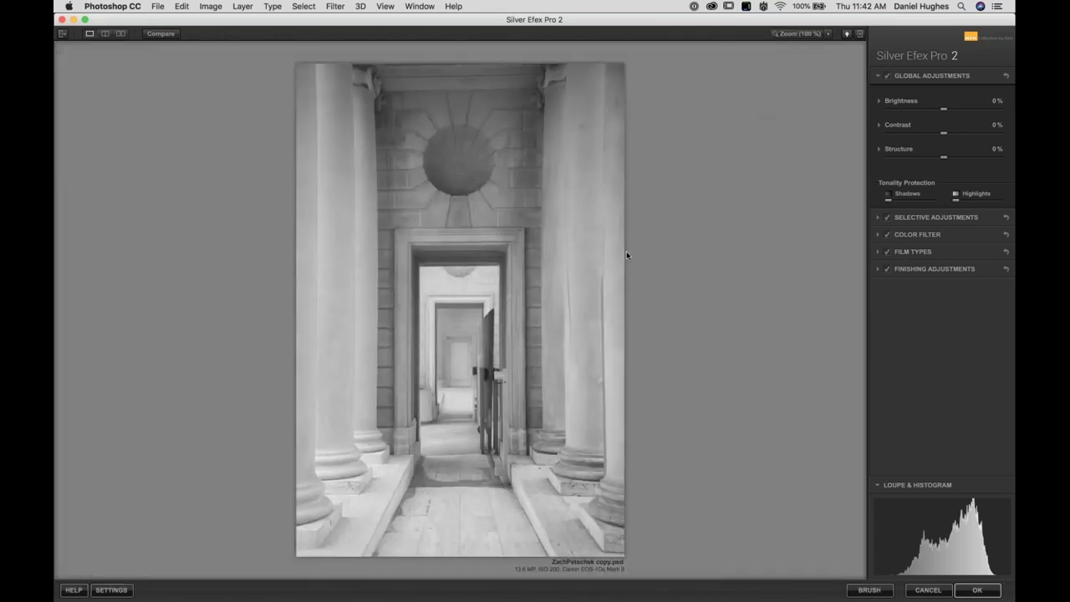
Cycle the preview background through black, white and grey, ending on grey, and hide the adjustment panel
left_click(847, 38)
left_click(847, 38)
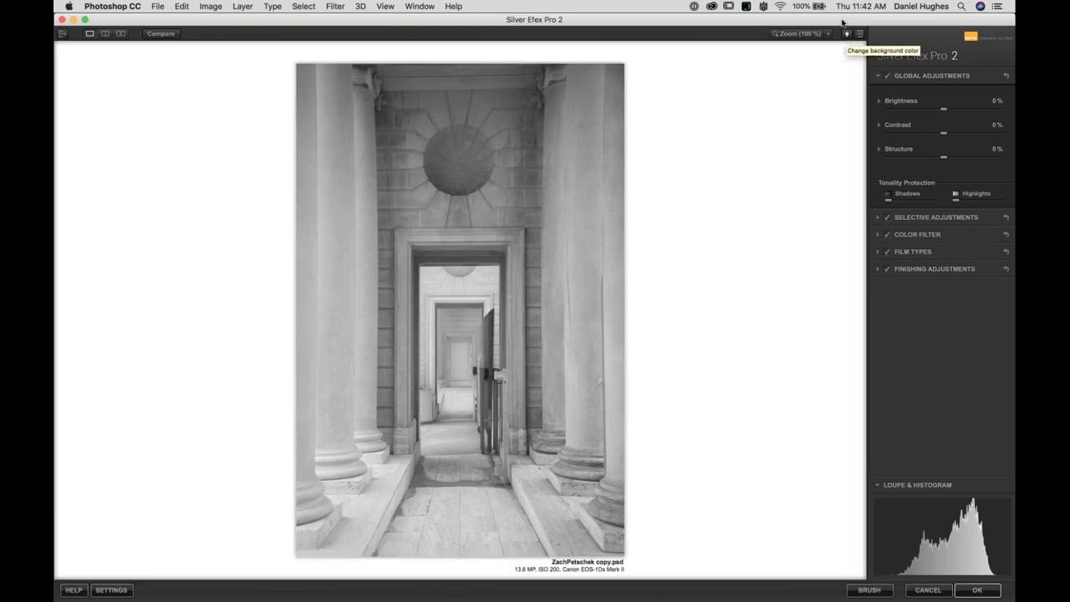
left_click(847, 35)
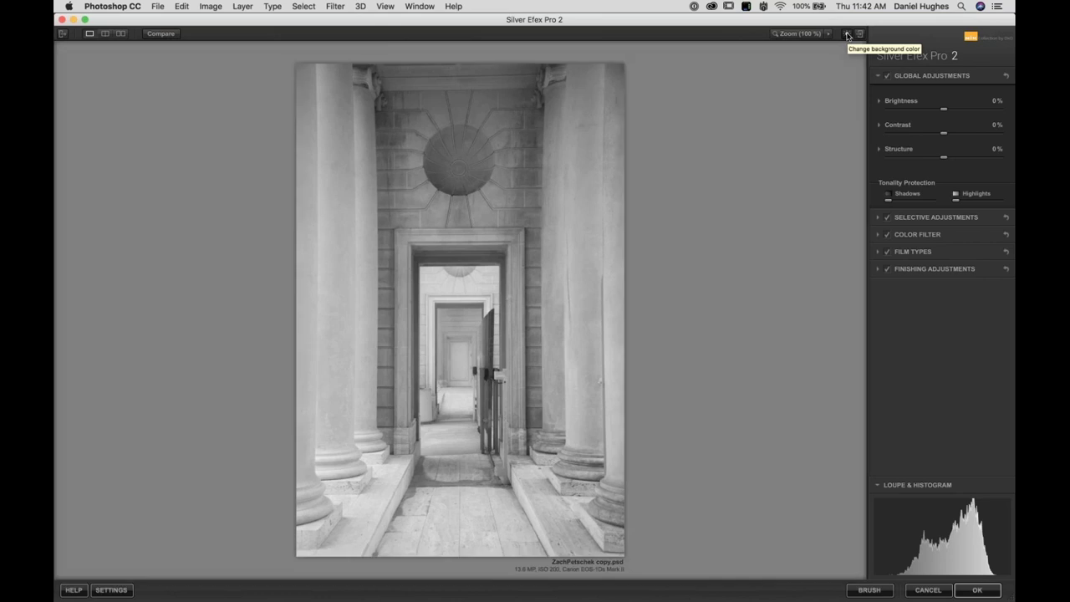
left_click(848, 35)
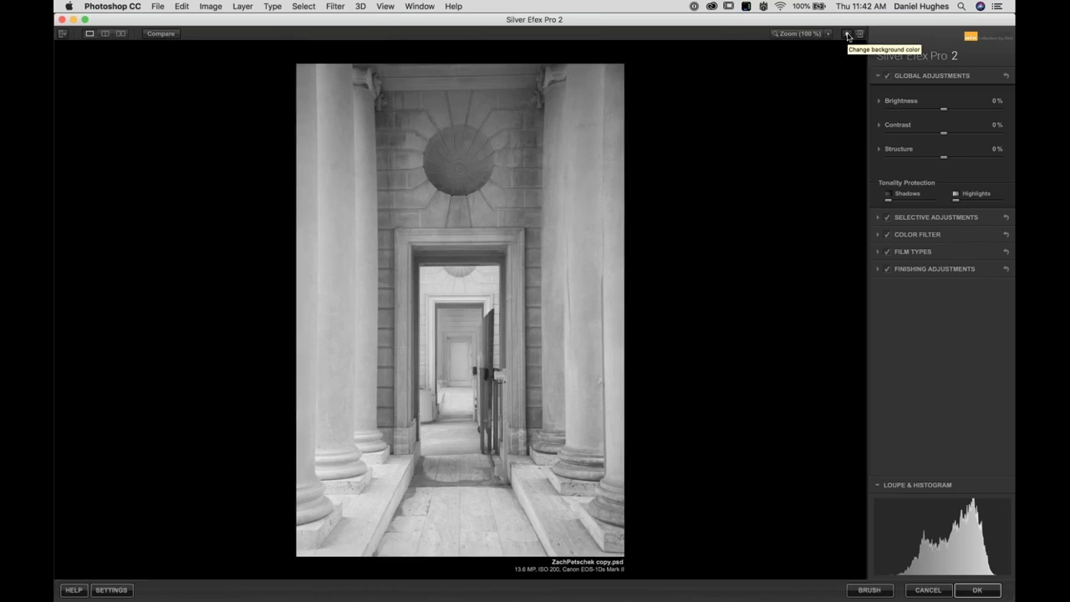
left_click(848, 36)
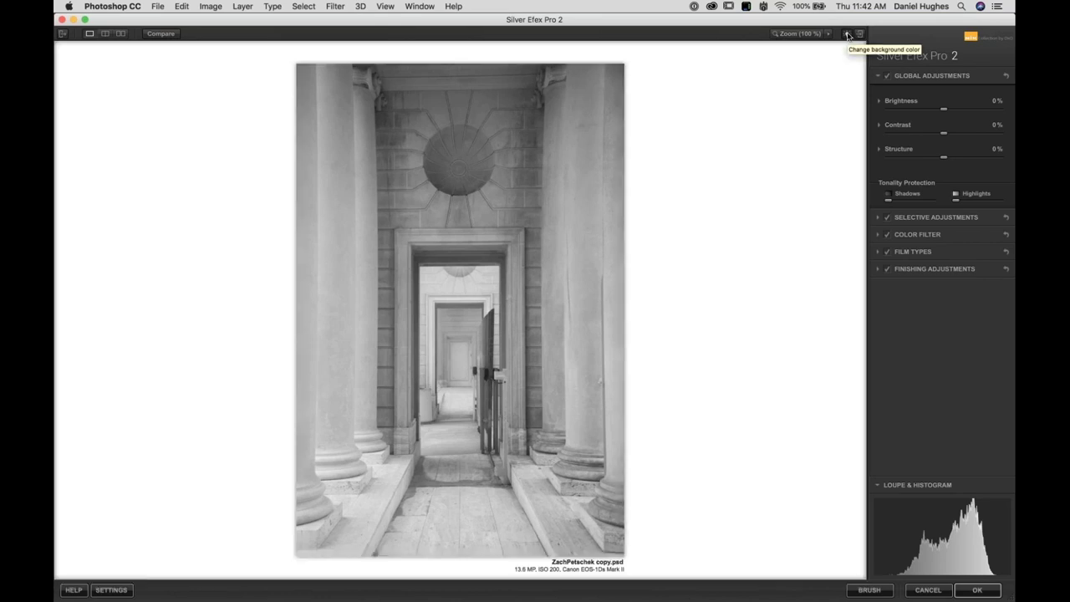
left_click(848, 36)
left_click(848, 36)
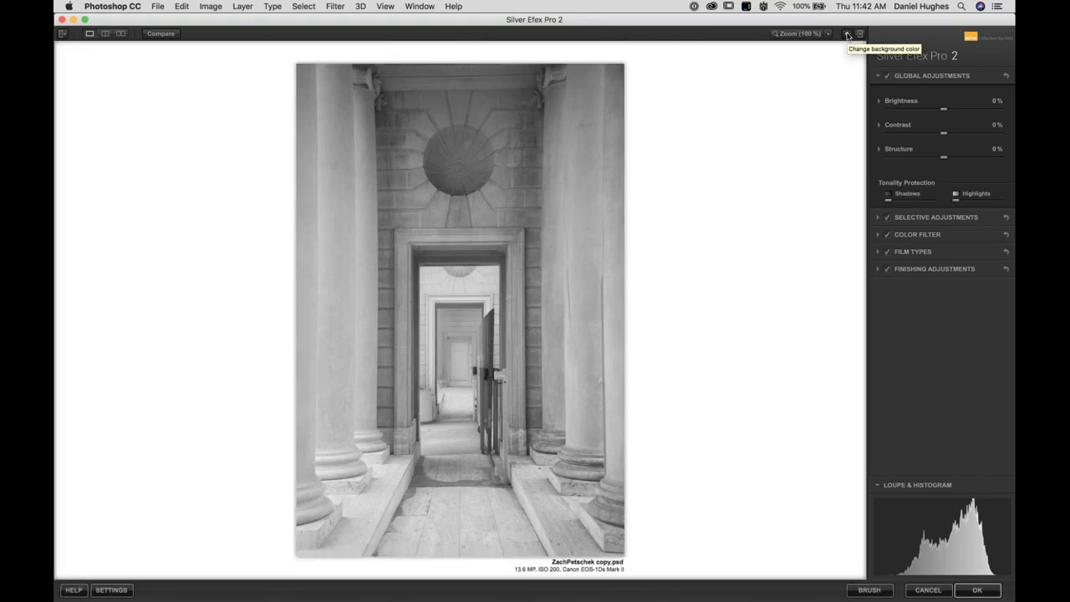
left_click(848, 36)
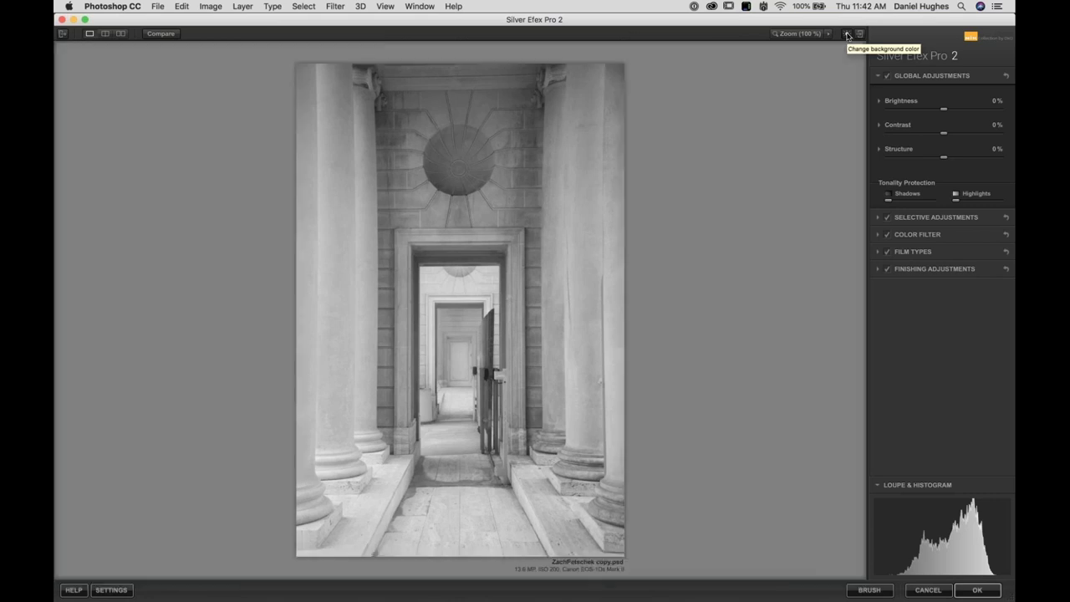
left_click(848, 36)
left_click(848, 36)
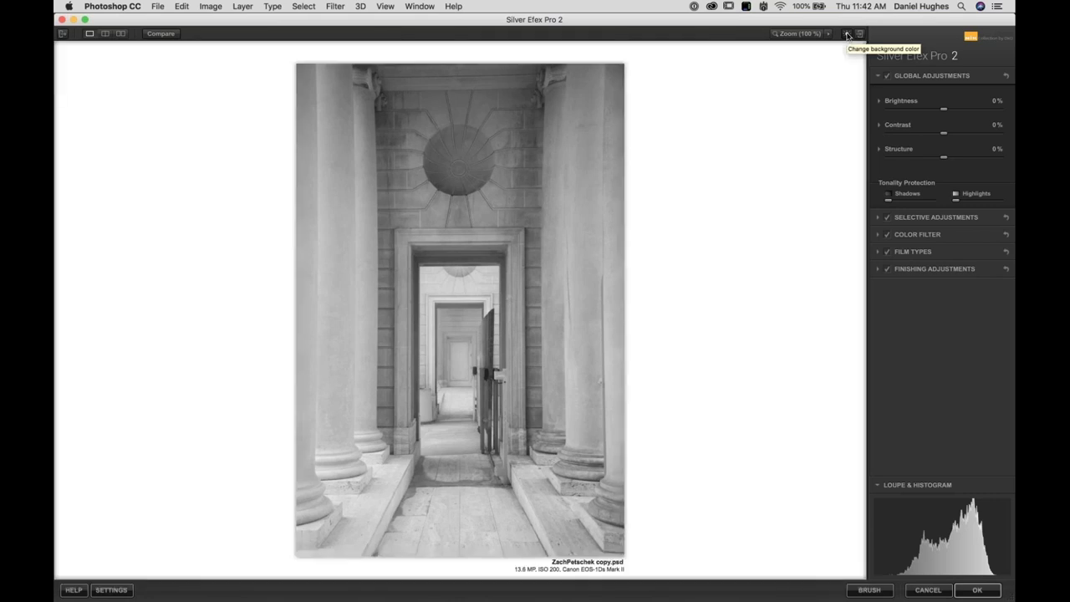
left_click(848, 36)
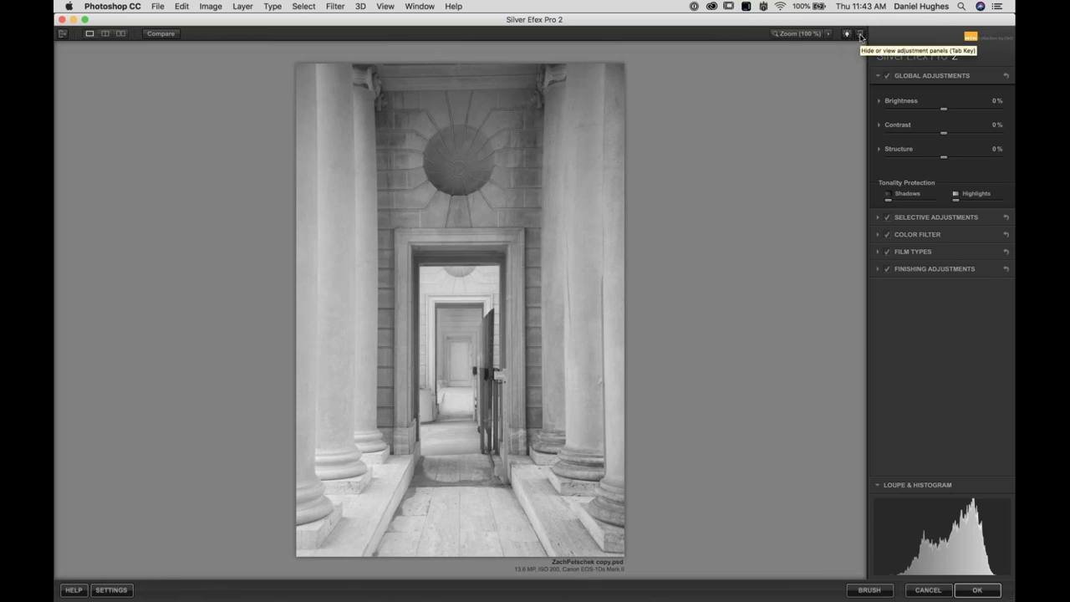
left_click(862, 37)
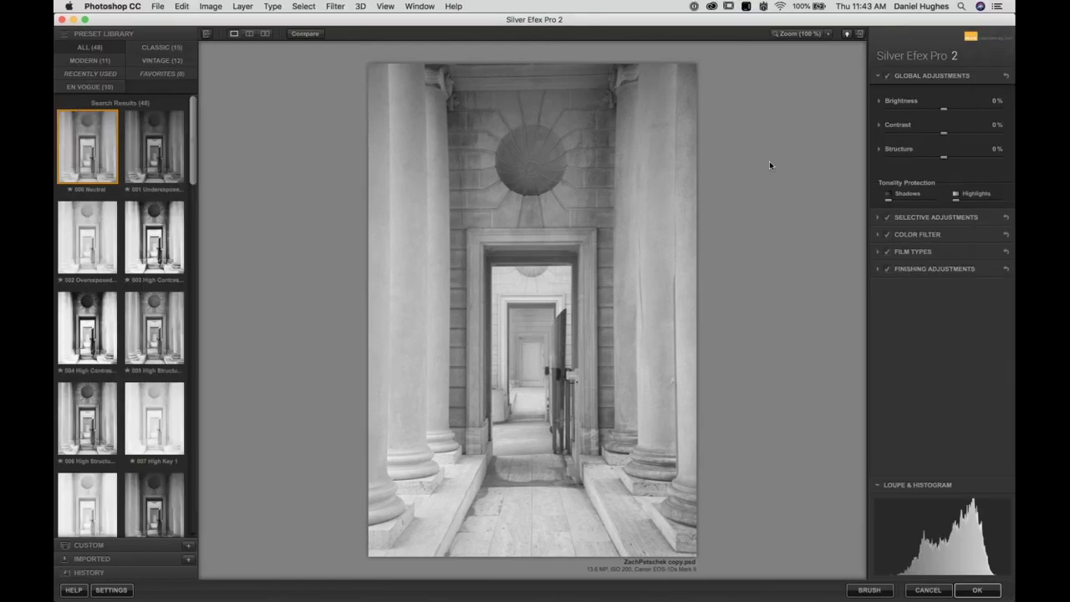
Restore both side panels and filter the Preset Library to the EN VOGUE category
key("Tab")
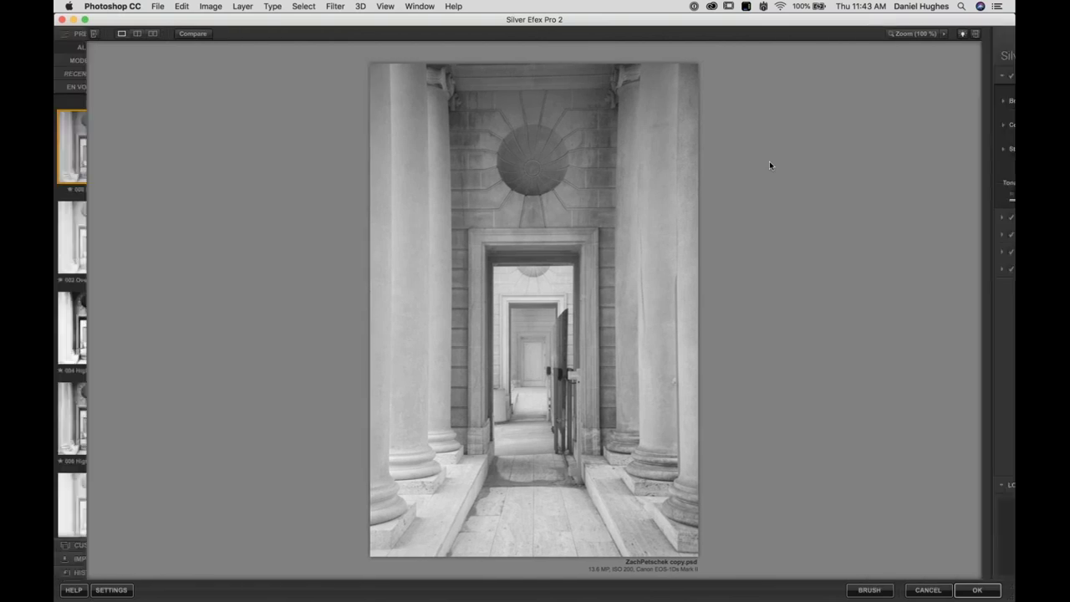
key("Tab")
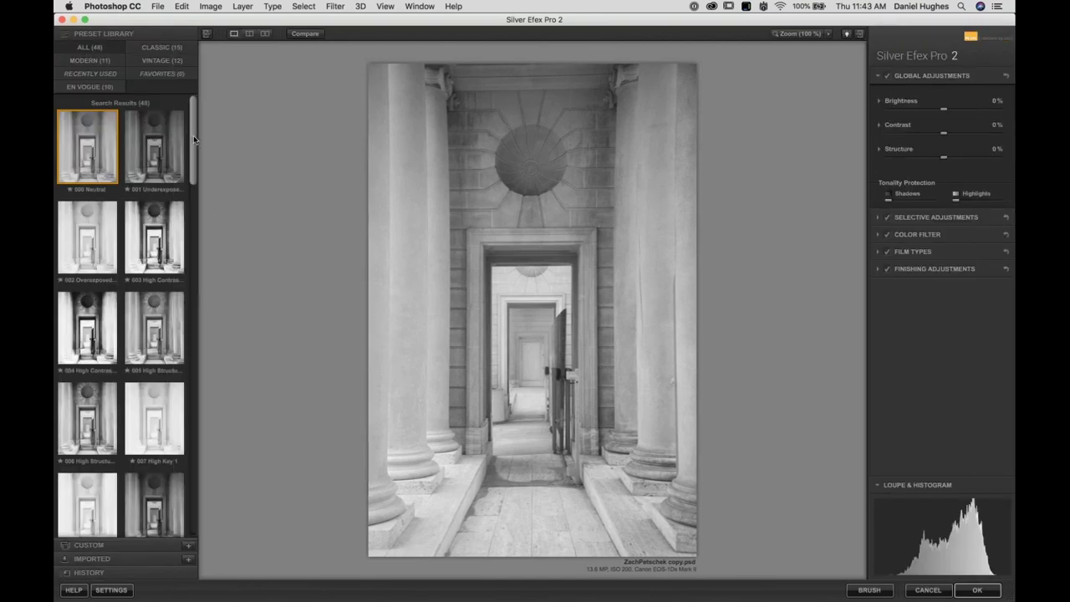
left_click(84, 90)
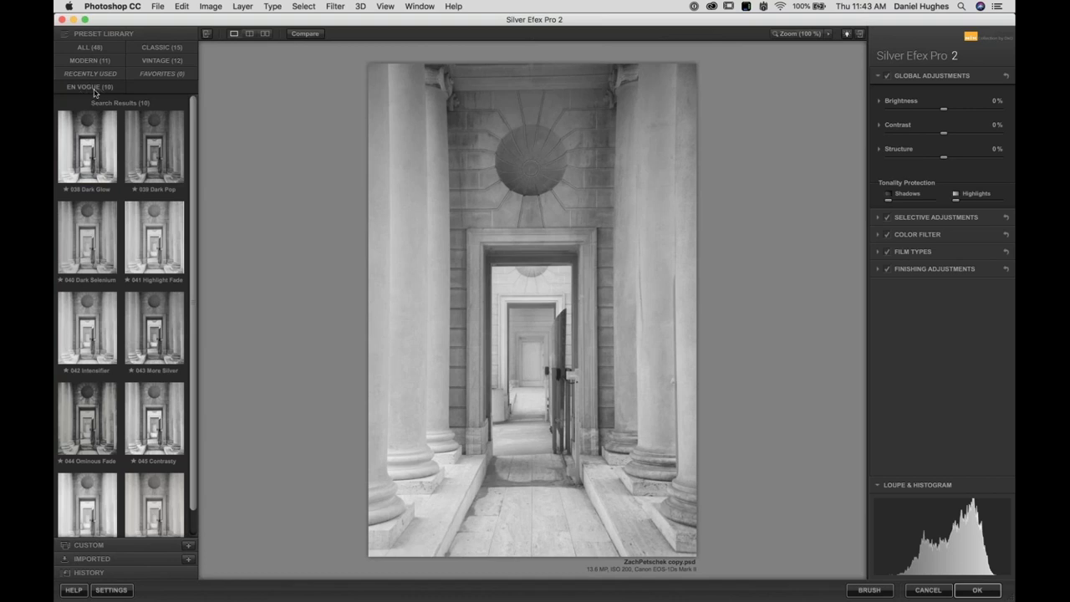
Preview 039 Dark Pop, then 043 More Silver, 044 Ominous Fade, 047, 046 and 045 Contrasty
left_click(154, 161)
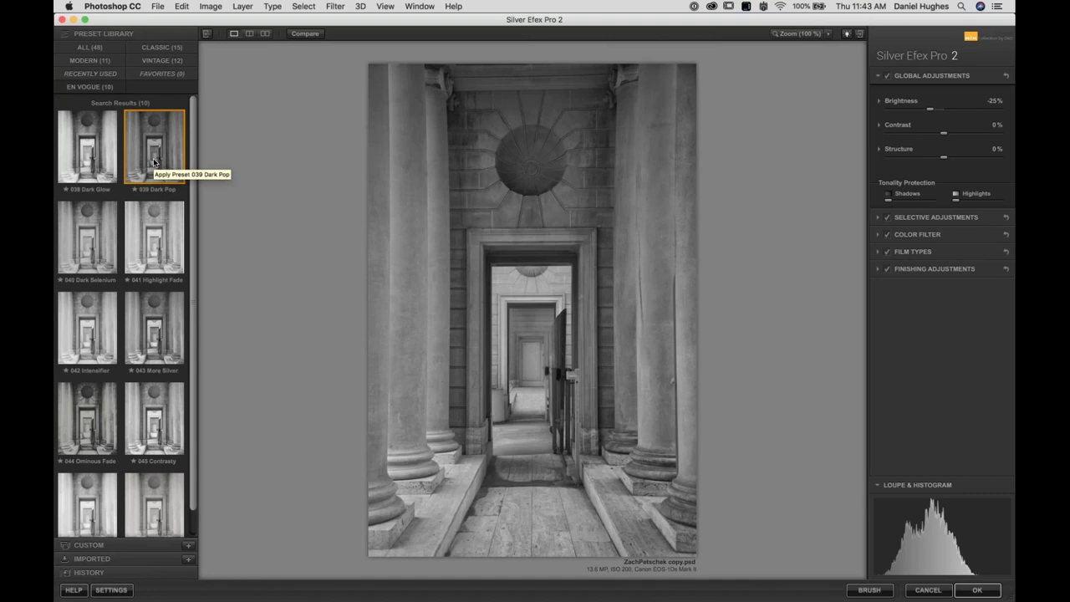
left_click(162, 340)
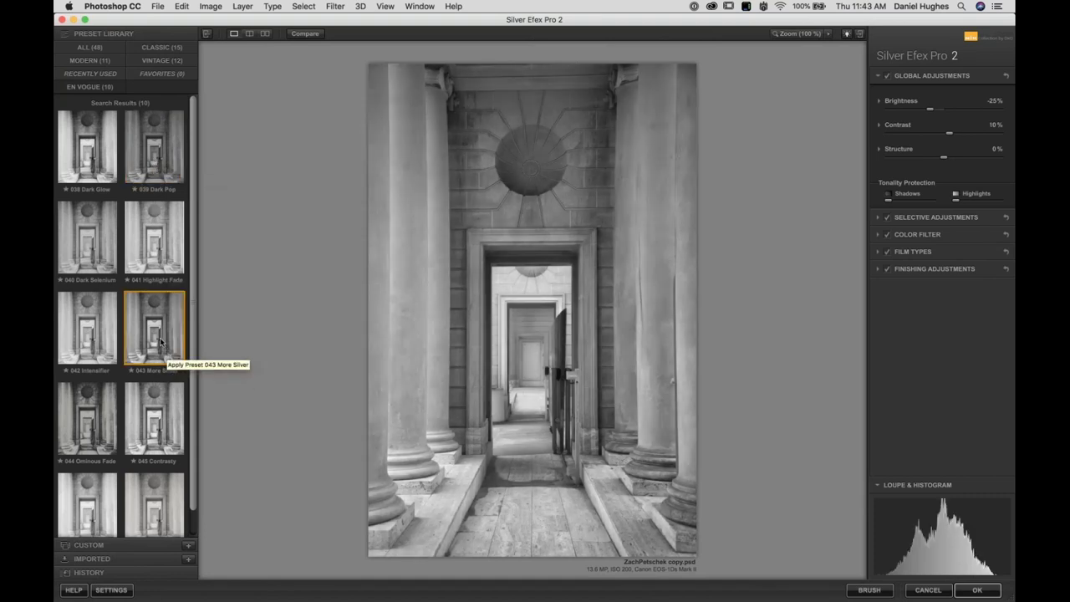
scroll(158, 339, "down", 2)
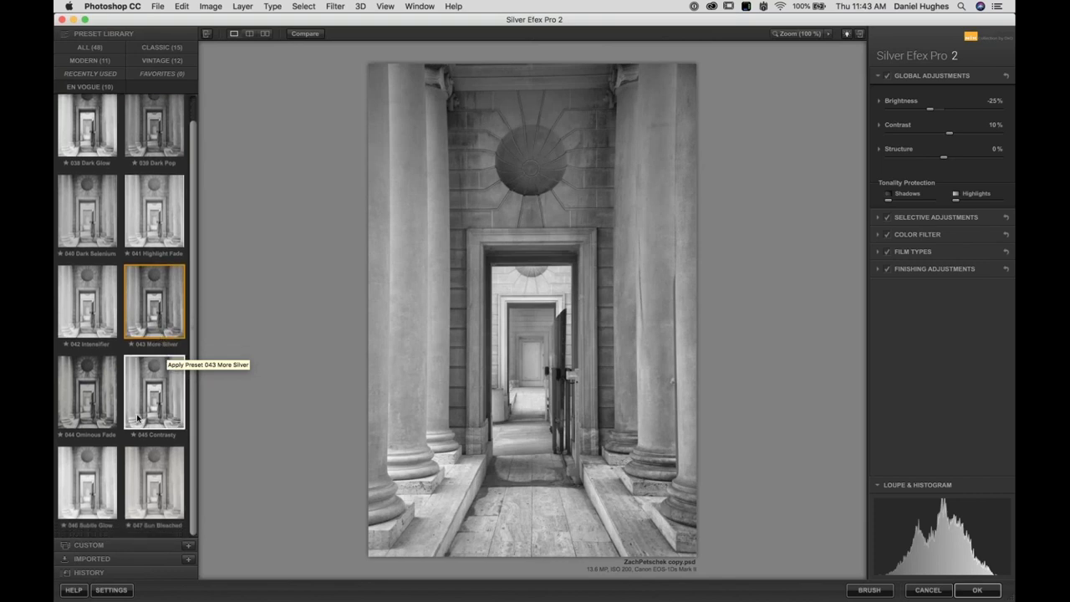
left_click(90, 405)
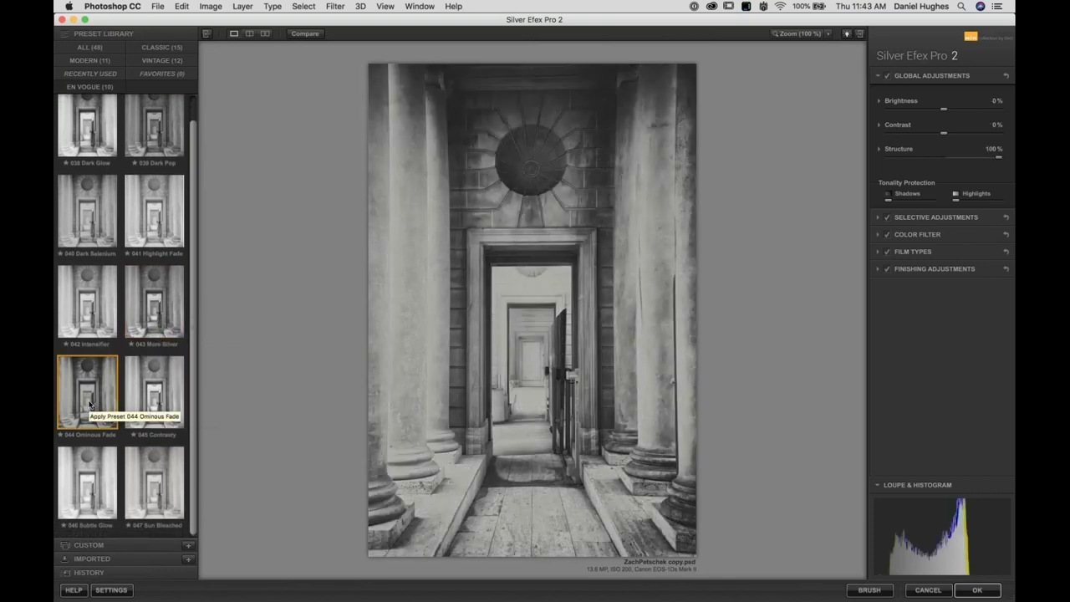
left_click(158, 499)
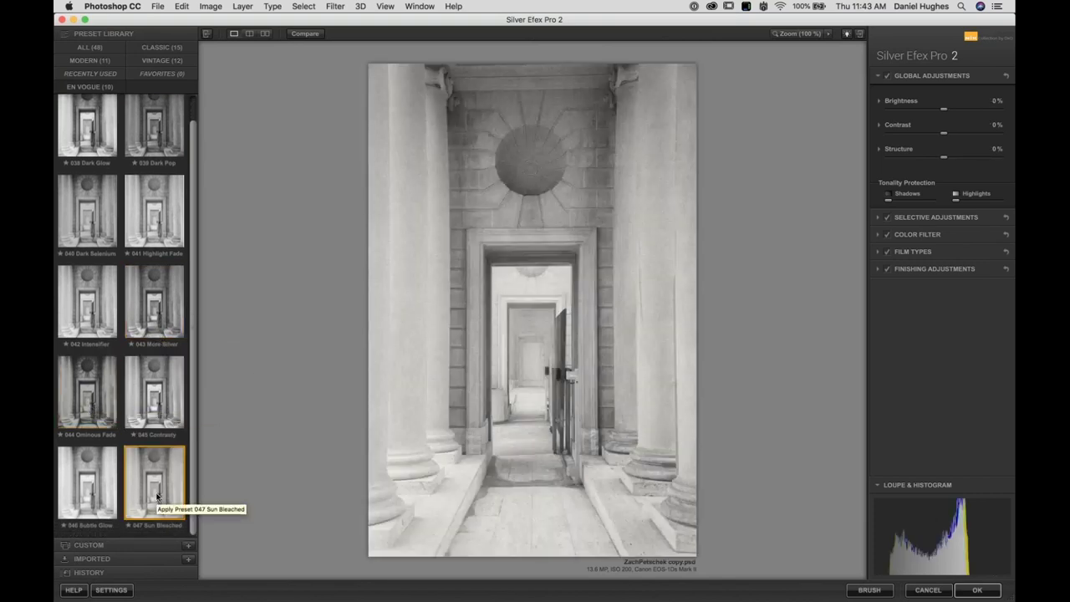
left_click(106, 478)
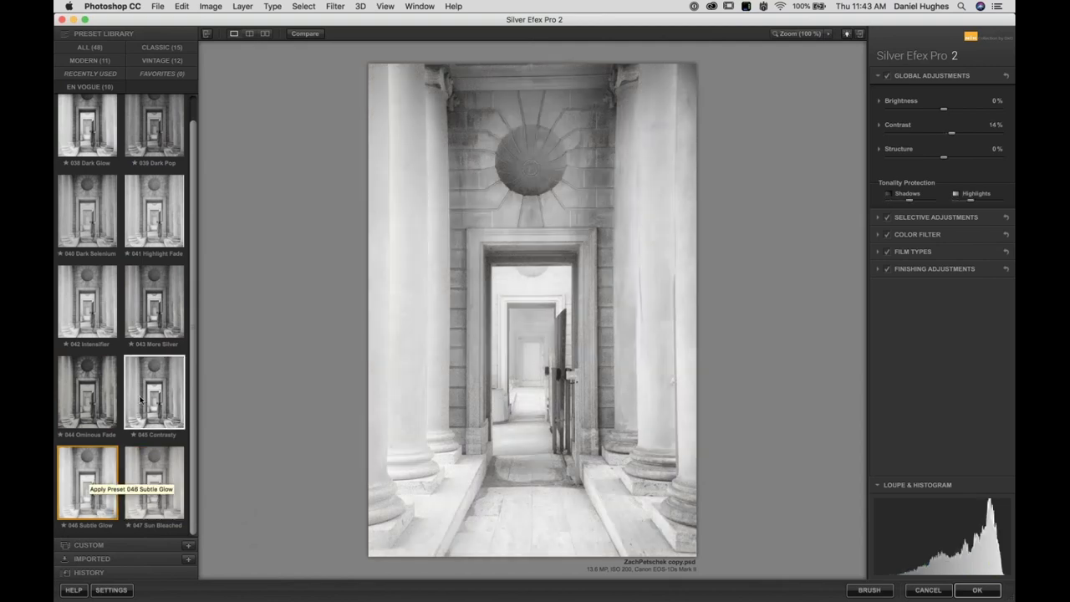
left_click(144, 401)
Compare 042 Intensifier through 038 Dark Glow, then settle on 039 Dark Pop at -25% brightness
left_click(155, 312)
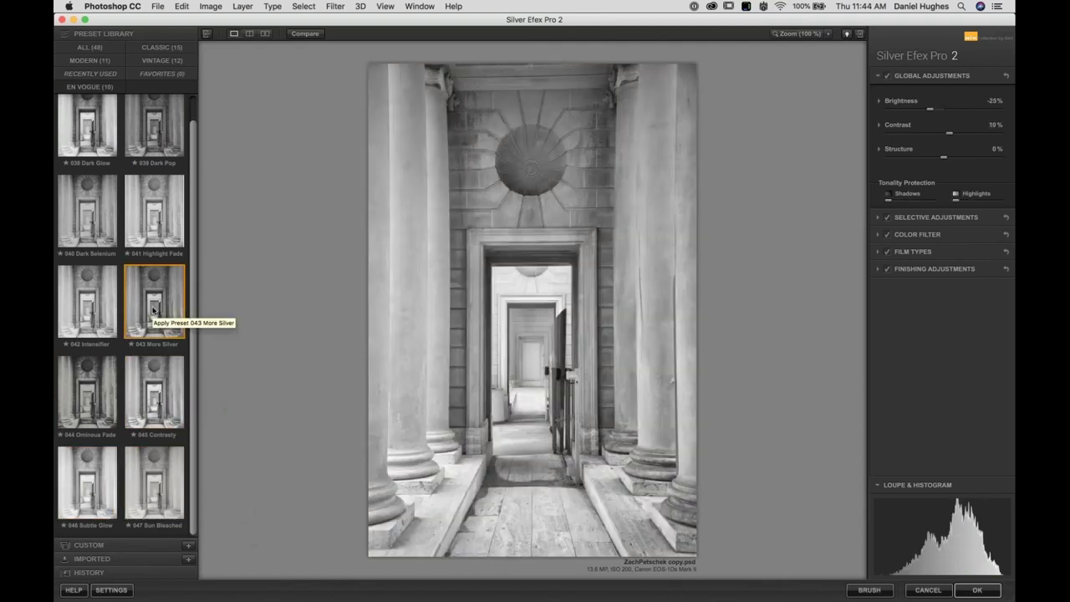
left_click(92, 311)
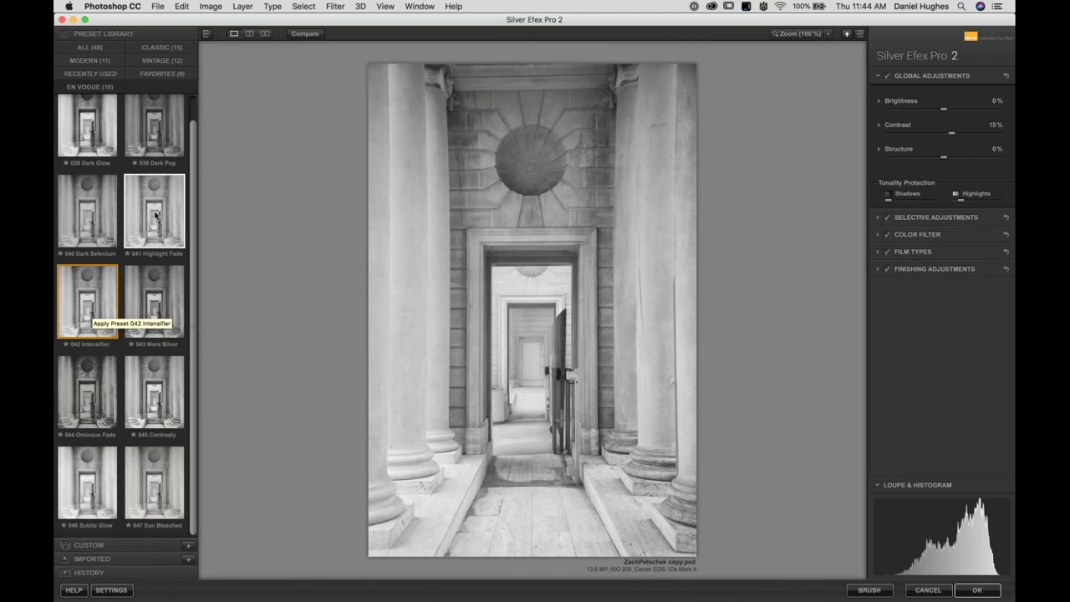
left_click(155, 215)
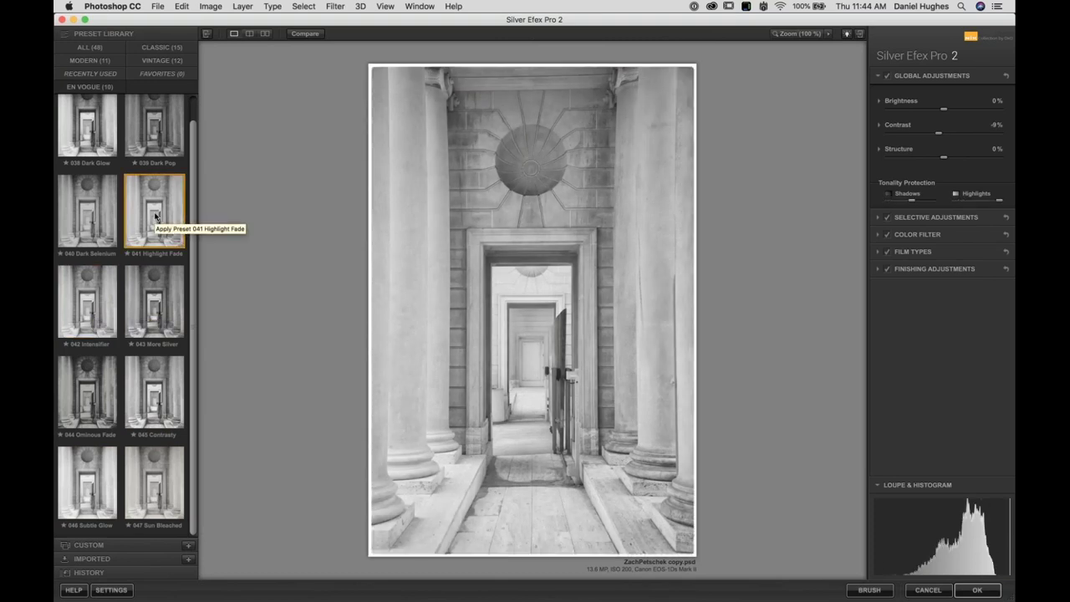
left_click(87, 215)
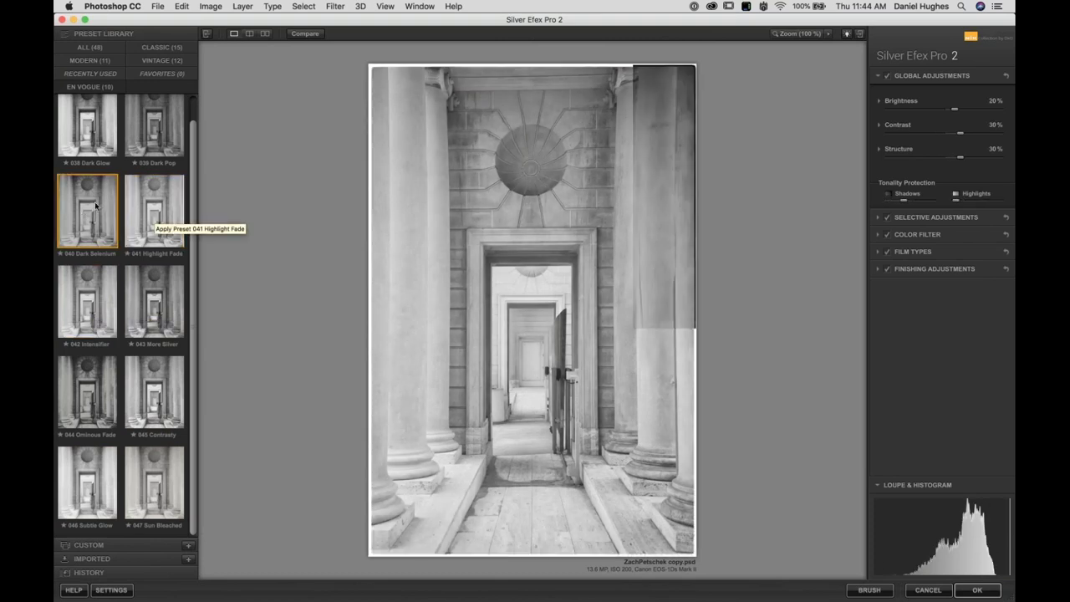
left_click(152, 159)
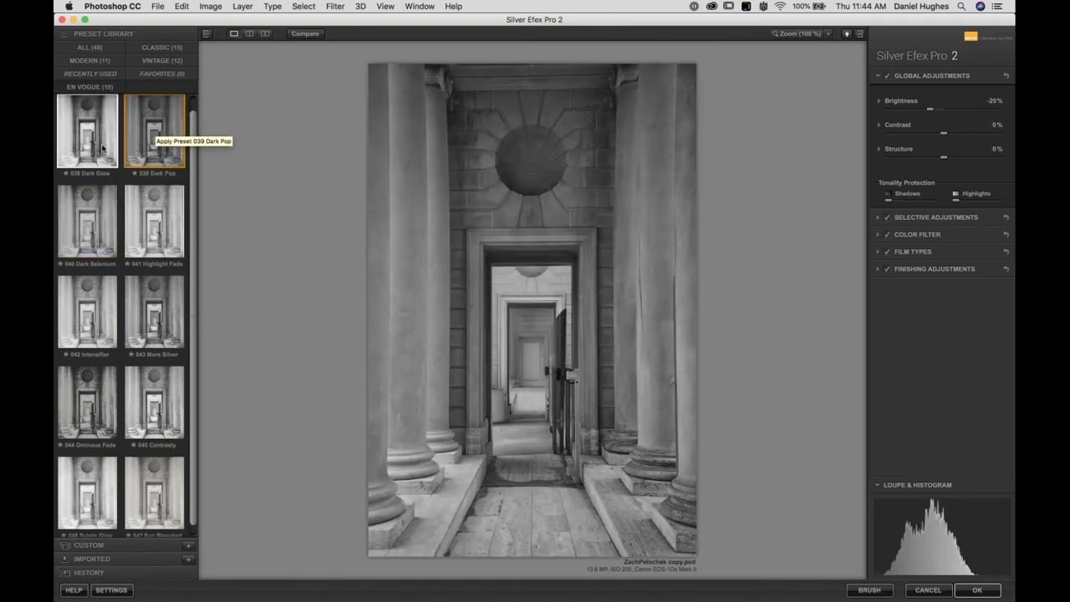
scroll(111, 147, "up", 1)
scroll(111, 147, "up", 1)
left_click(72, 152)
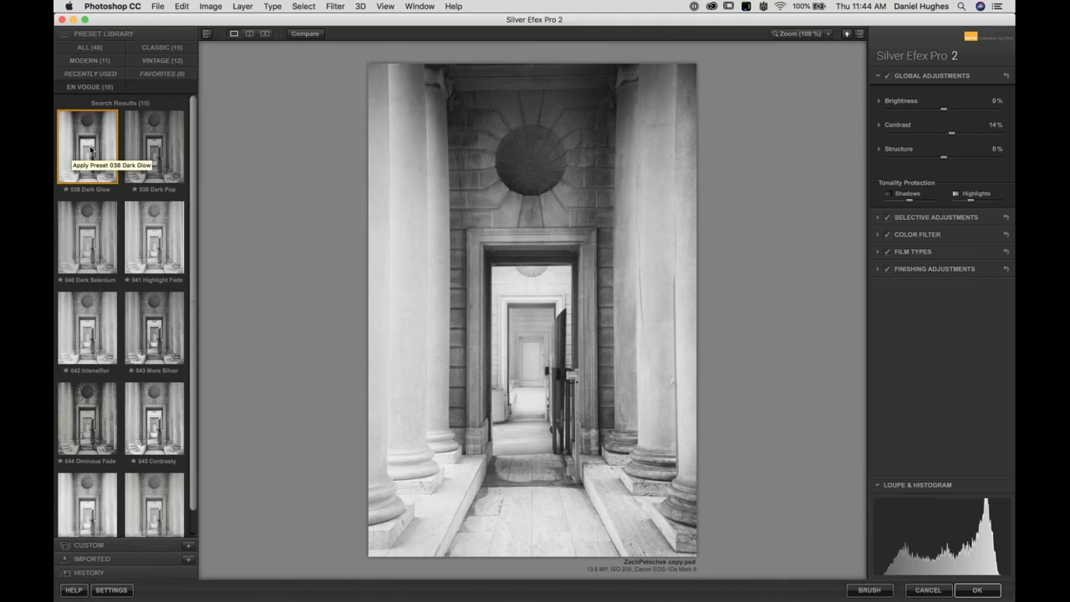
left_click(159, 161)
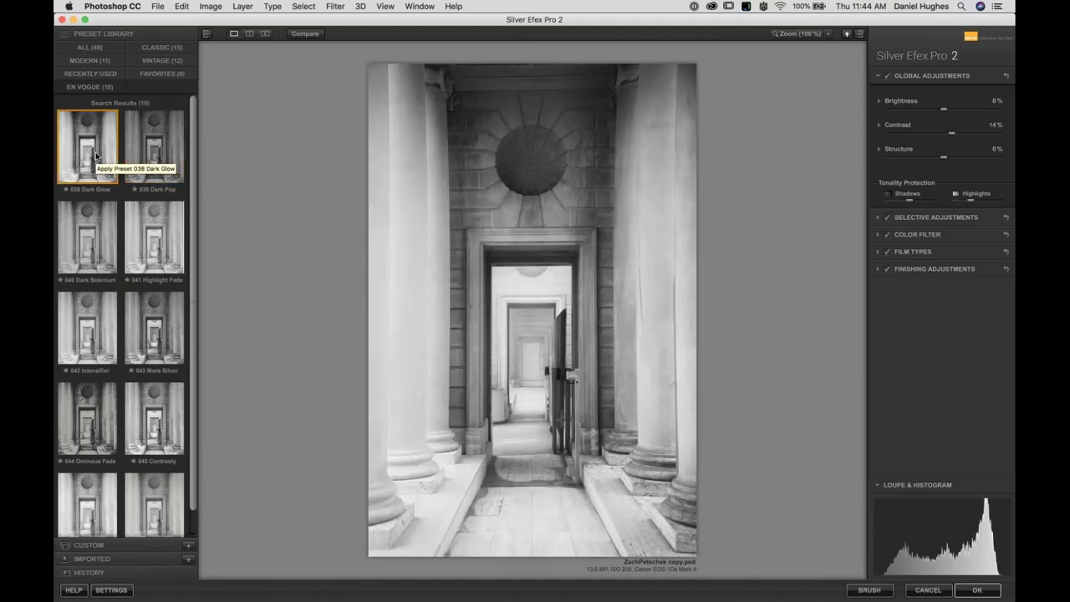
Expand the Brightness, Contrast and Structure details and compare Dark Glow and Highlight Fade against Dark Pop
left_click(891, 107)
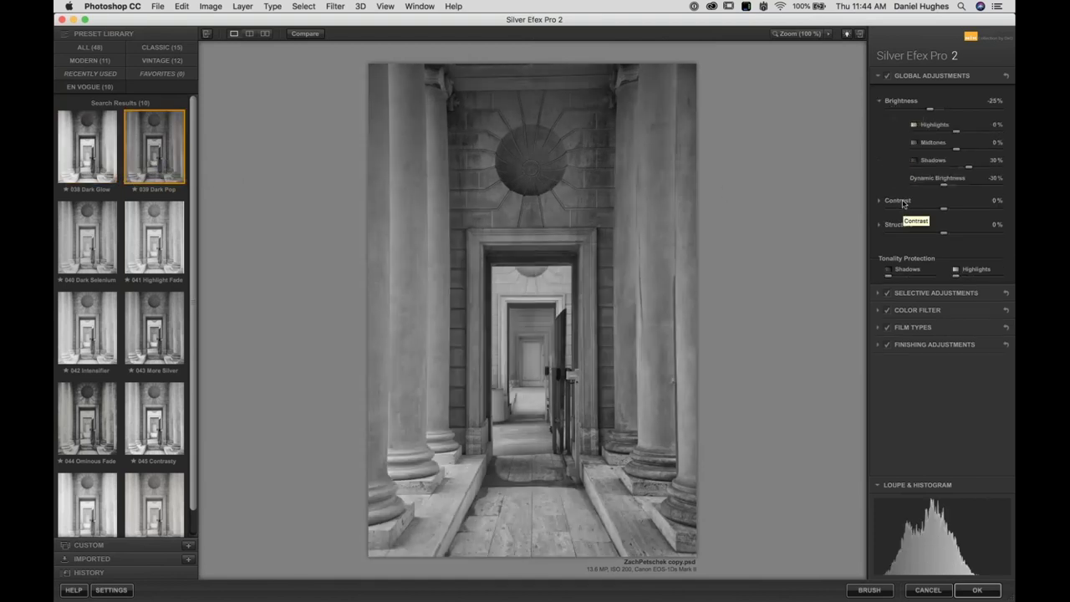
left_click(899, 201)
left_click(896, 283)
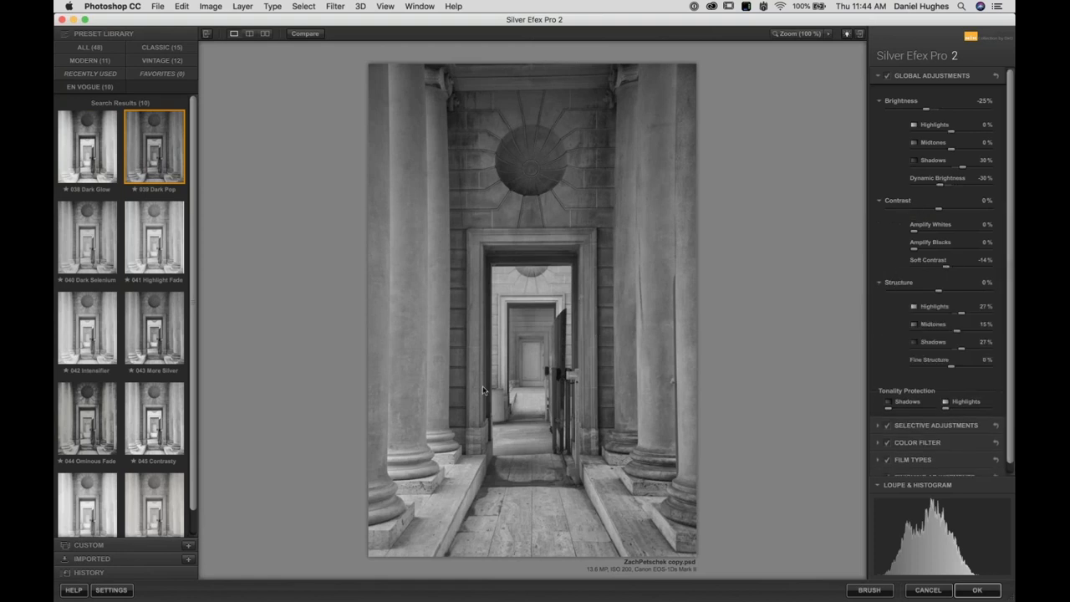
left_click(89, 158)
left_click(147, 259)
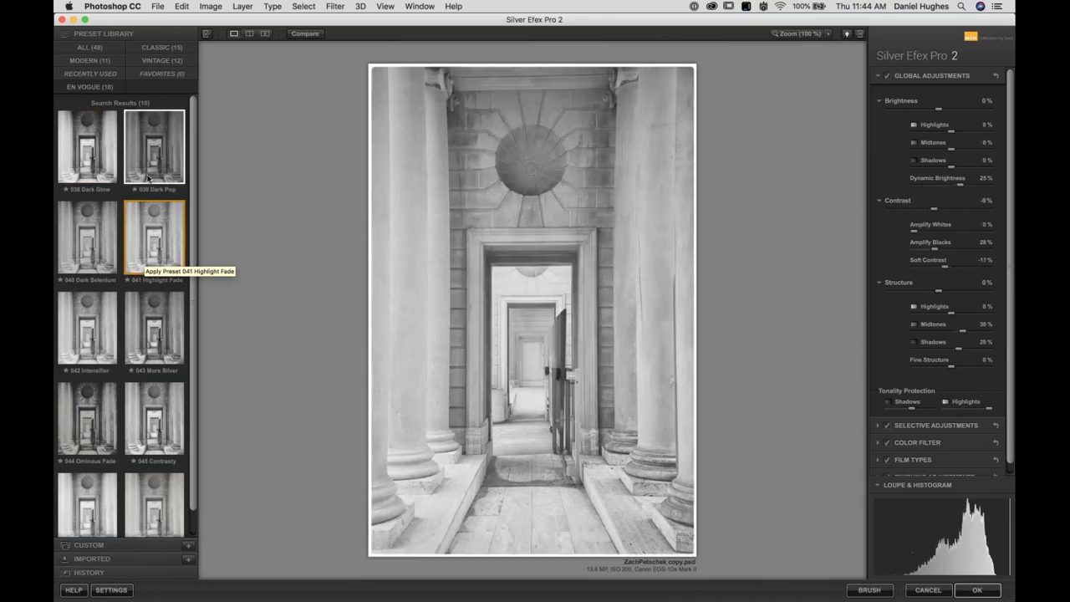
left_click(147, 176)
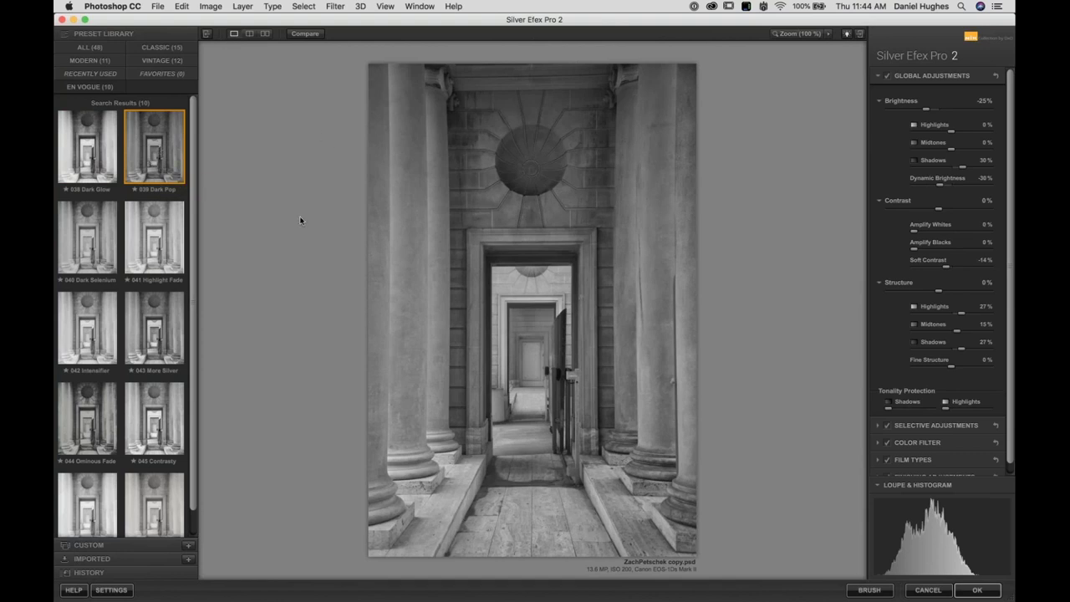
Collapse the sections, leaving only Brightness expanded: shadows -30%, dynamic brightness -30%
left_click(896, 102)
left_click(897, 125)
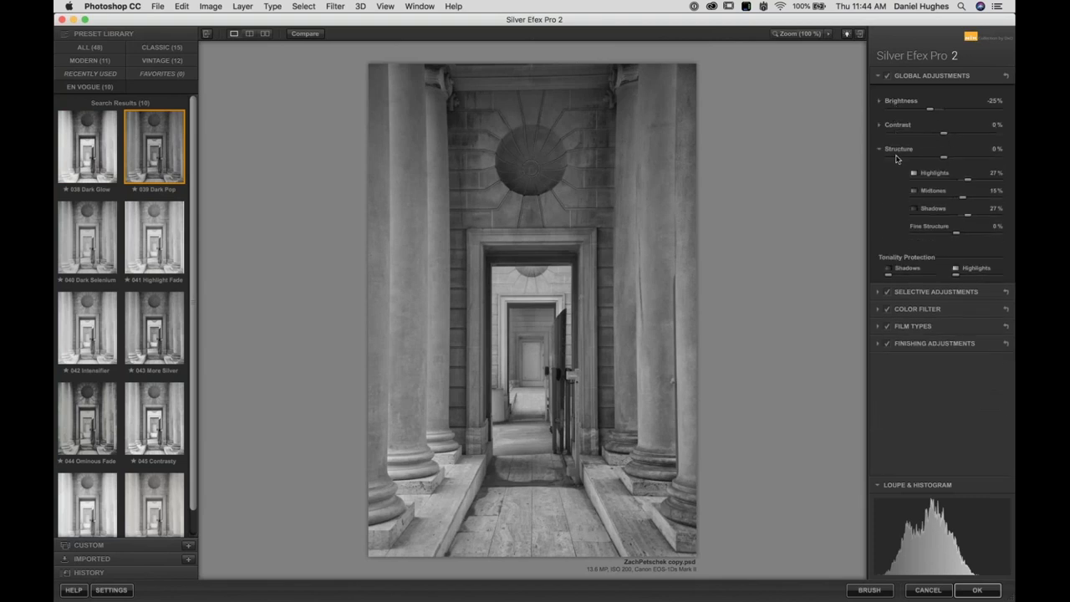
left_click(899, 149)
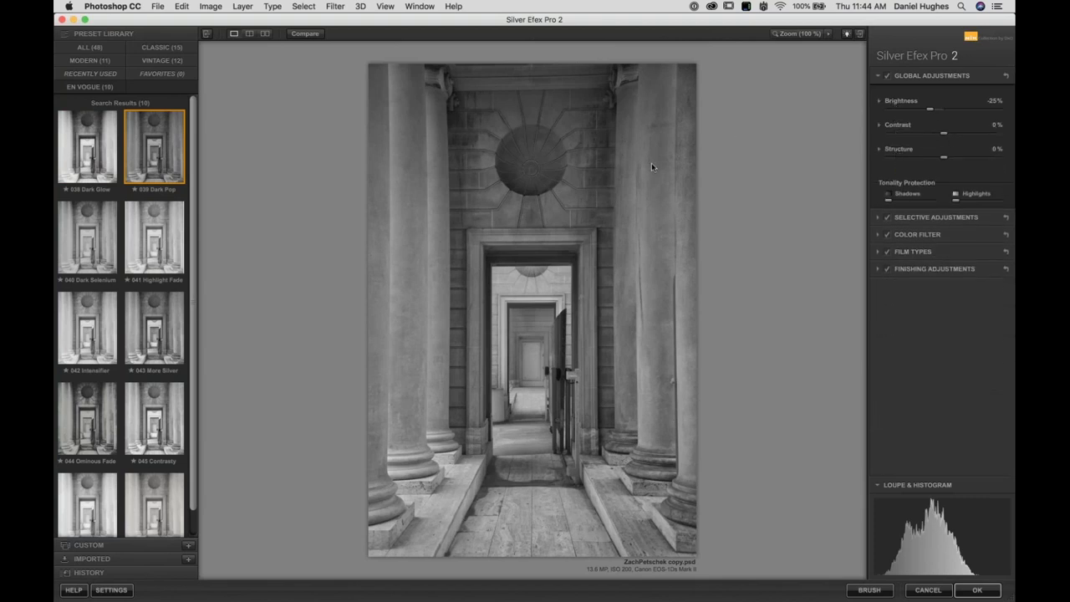
left_click(900, 102)
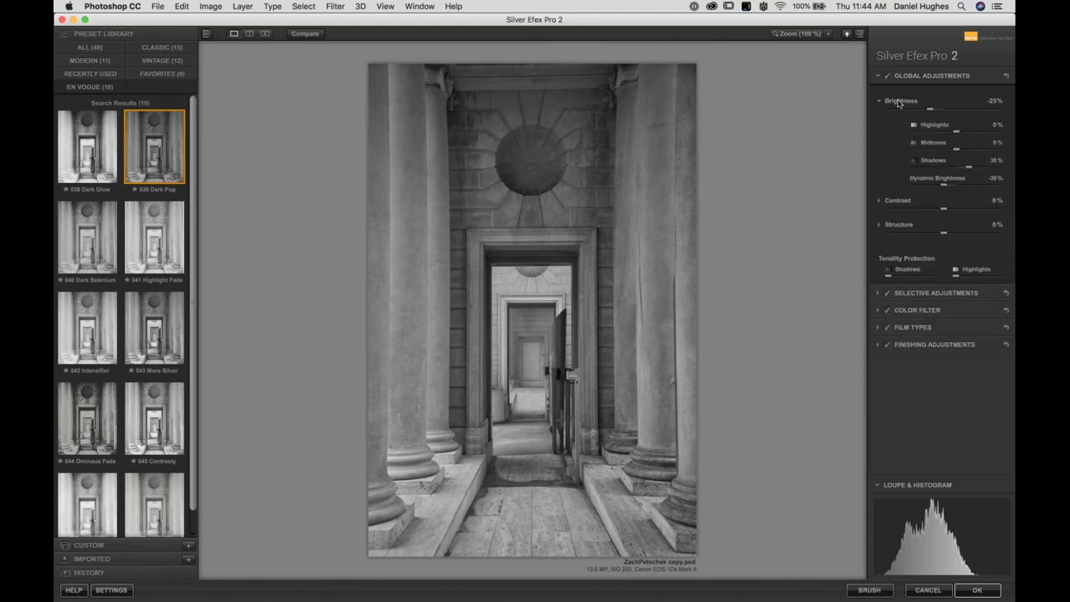
left_click(900, 102)
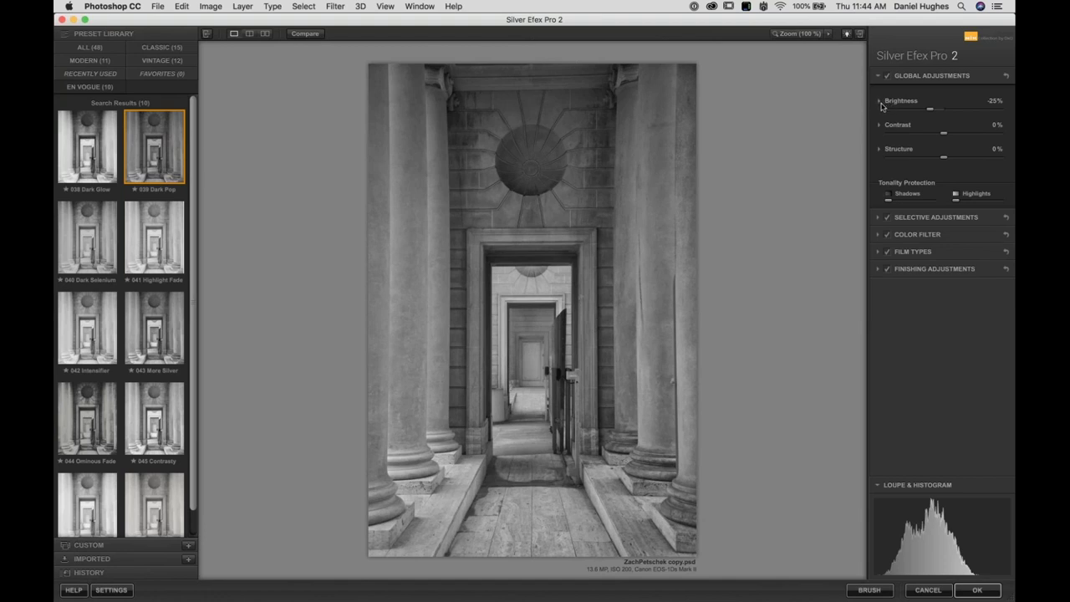
left_click(901, 103)
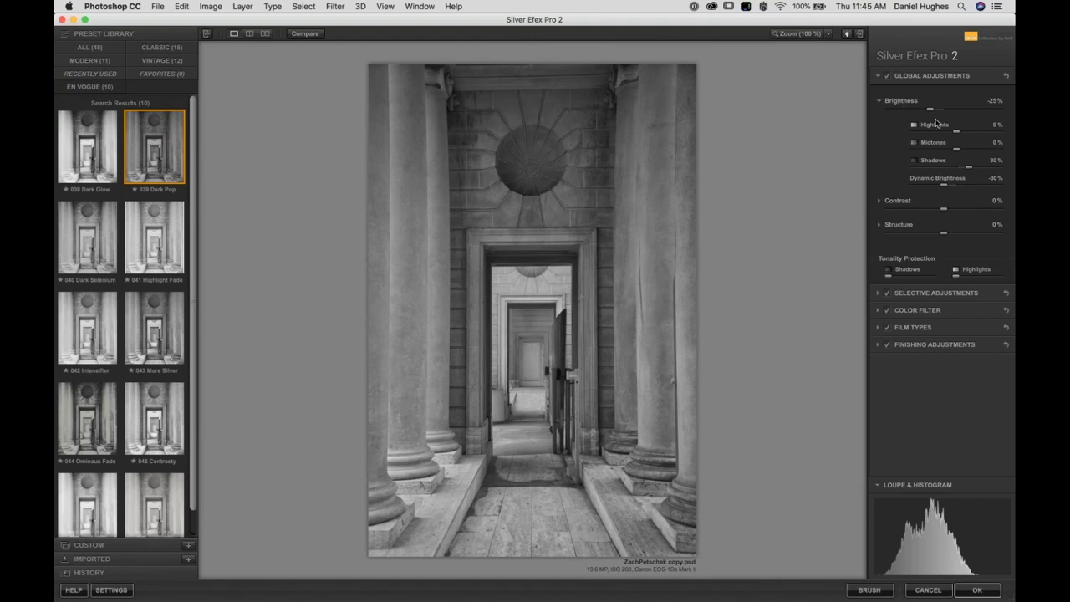
Zero overall Brightness and dial in highlights 35%, midtones 24% and shadows -39%
double_click(928, 112)
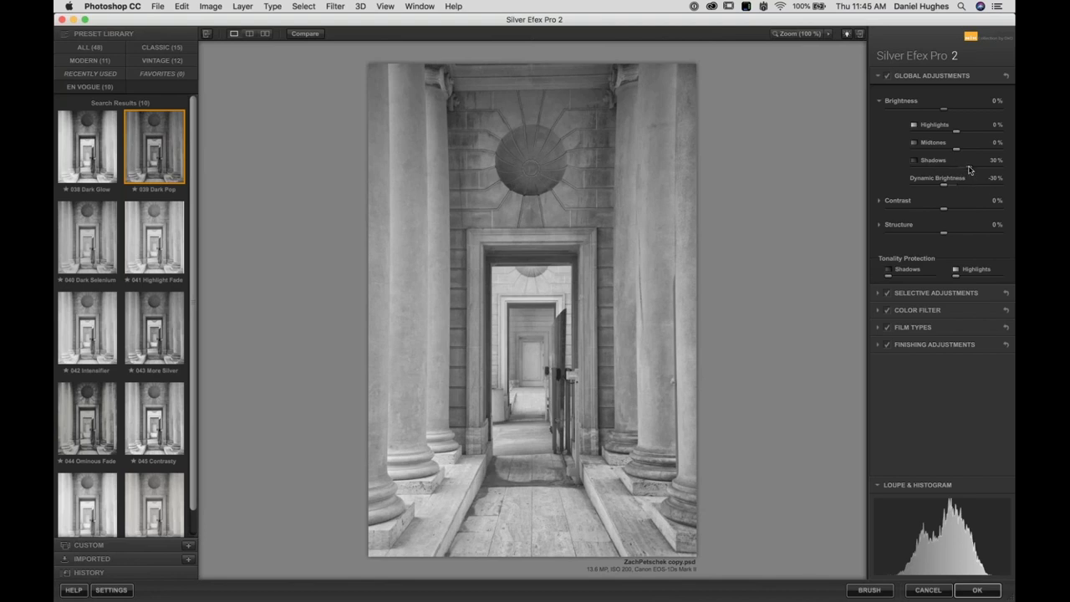
left_click_drag(970, 170, 882, 171)
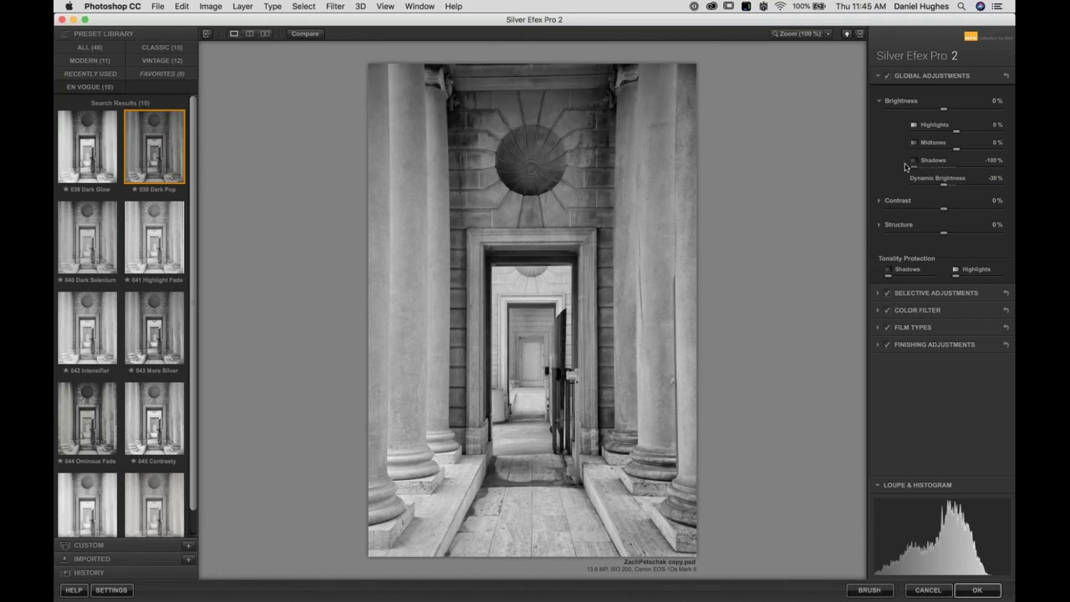
left_click_drag(914, 169, 881, 169)
mouse_move(918, 560)
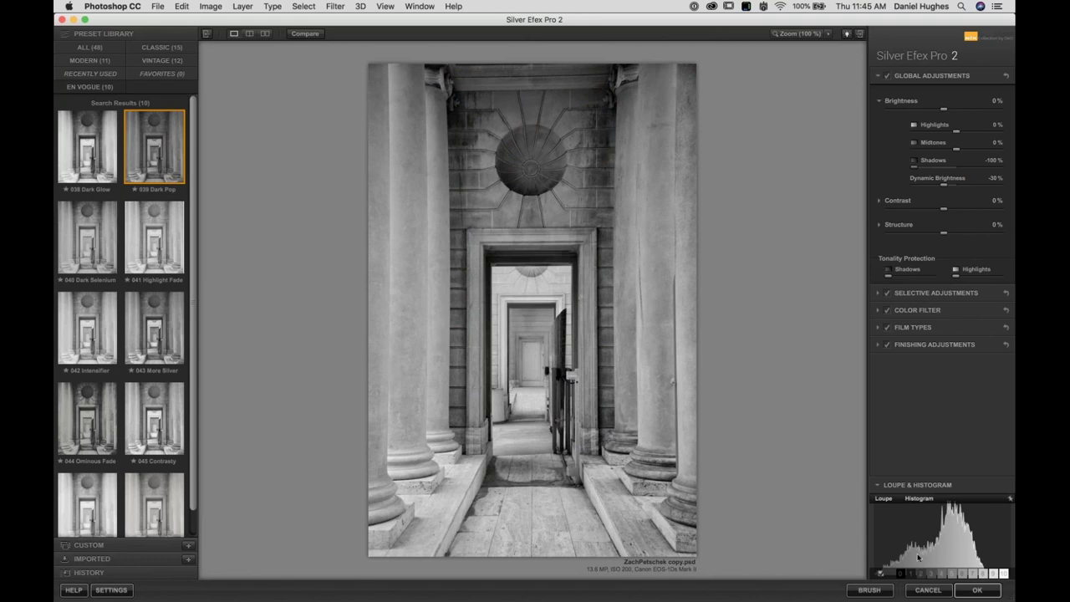
mouse_move(955, 149)
left_mouse_down()
mouse_move(983, 151)
mouse_move(969, 153)
left_mouse_up()
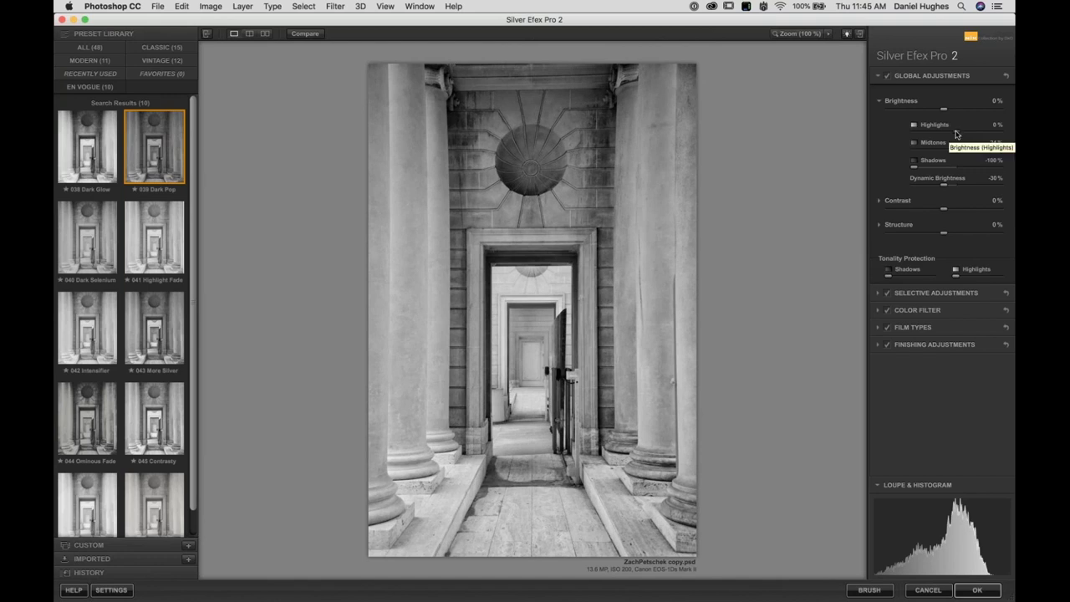
left_click_drag(957, 132, 1015, 132)
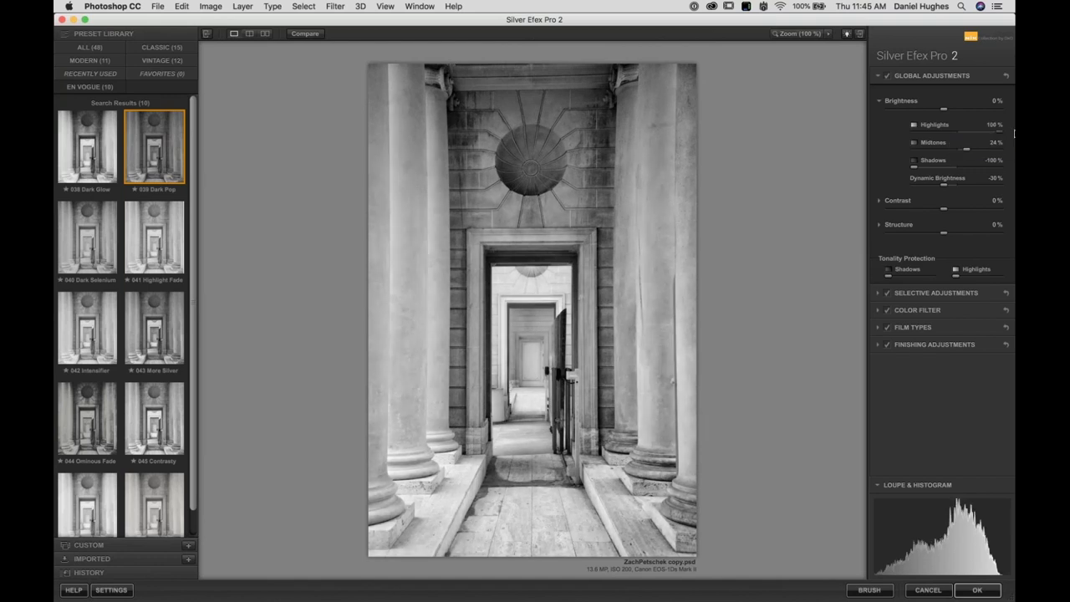
left_click_drag(1002, 132, 972, 135)
left_click_drag(915, 166, 941, 169)
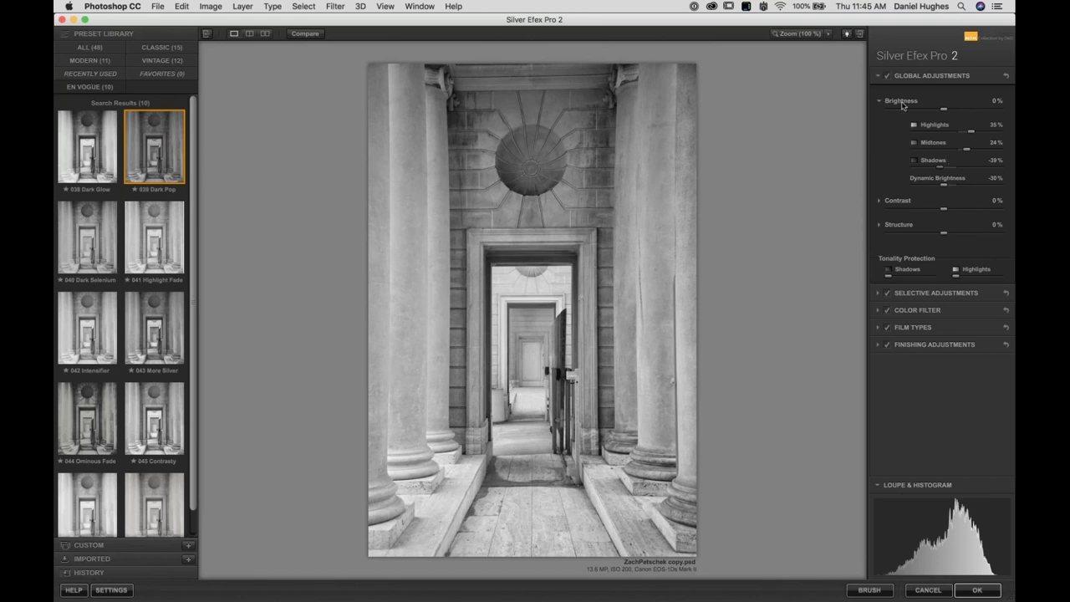
Show the Contrast sliders, preview contrast at -100% and 100%, then settle at 10%
left_click(901, 102)
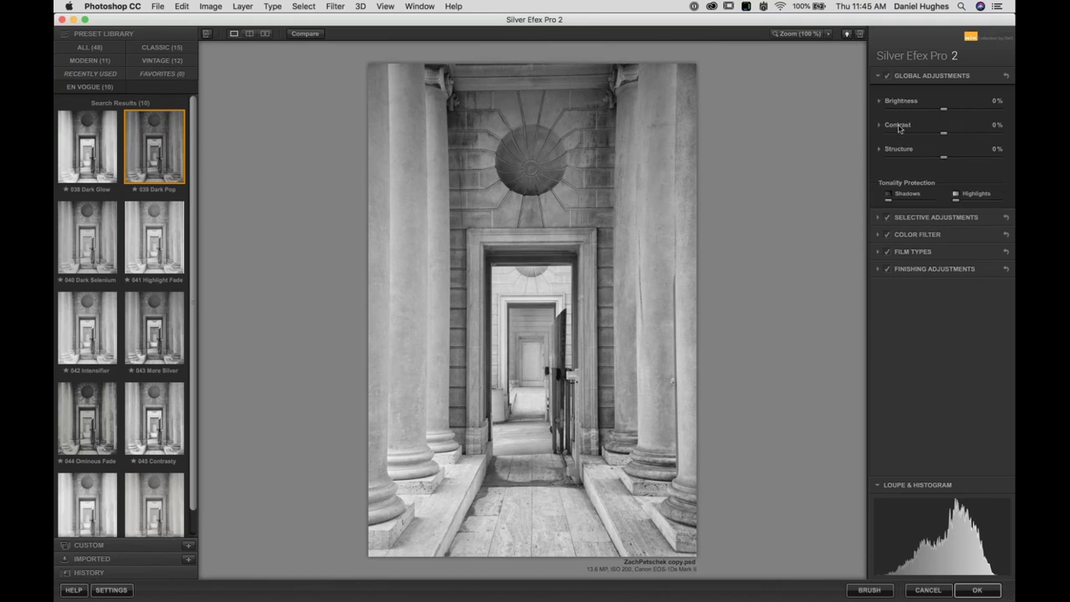
left_click(898, 125)
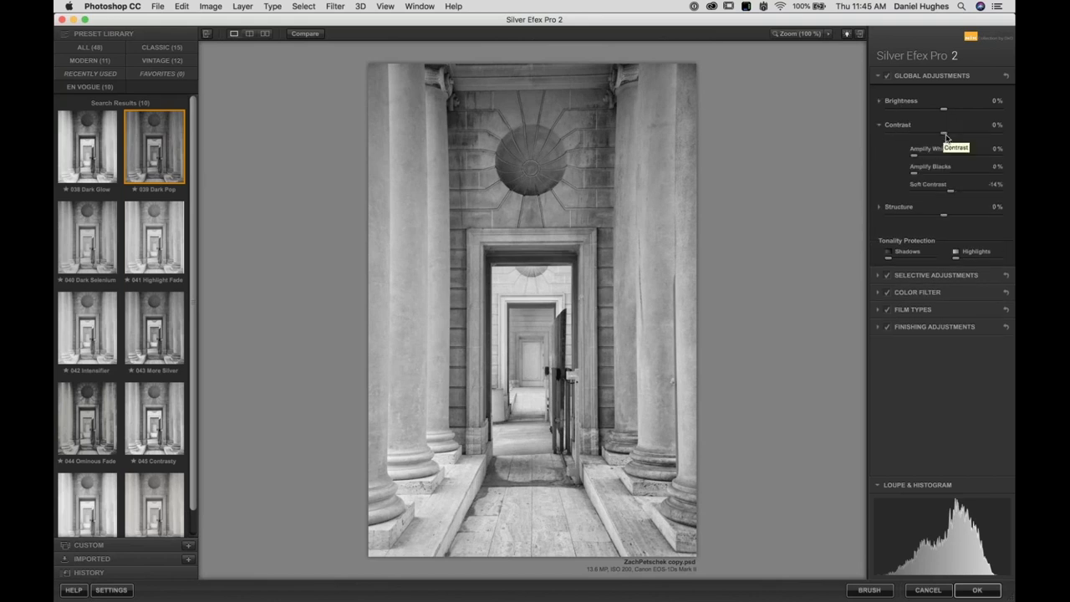
left_click_drag(944, 133, 867, 132)
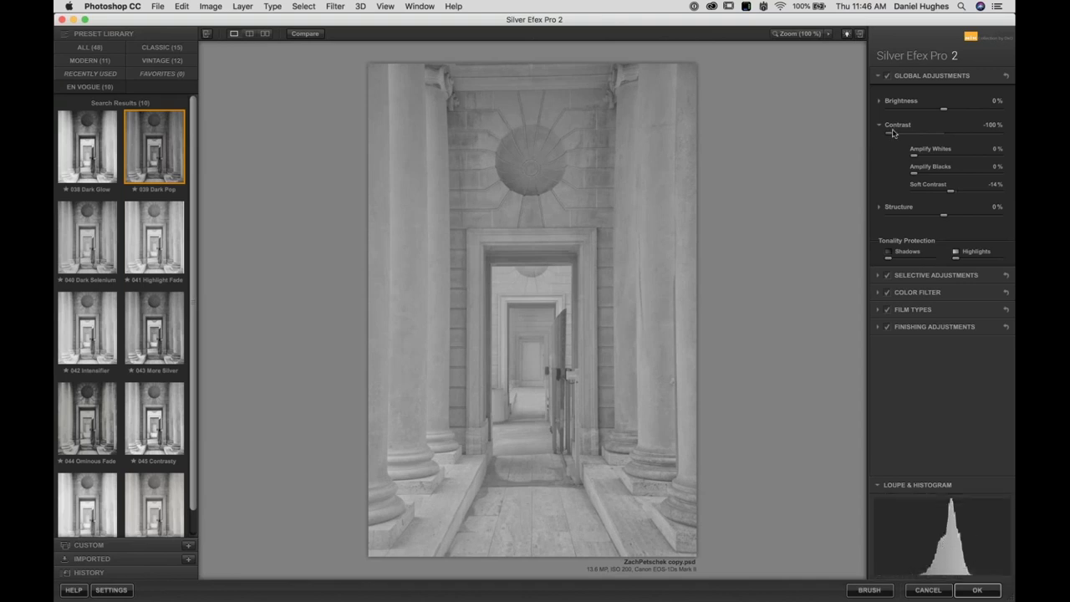
mouse_move(889, 136)
left_mouse_down()
mouse_move(937, 138)
mouse_move(871, 139)
left_mouse_up()
mouse_move(950, 539)
left_click_drag(890, 135, 1001, 134)
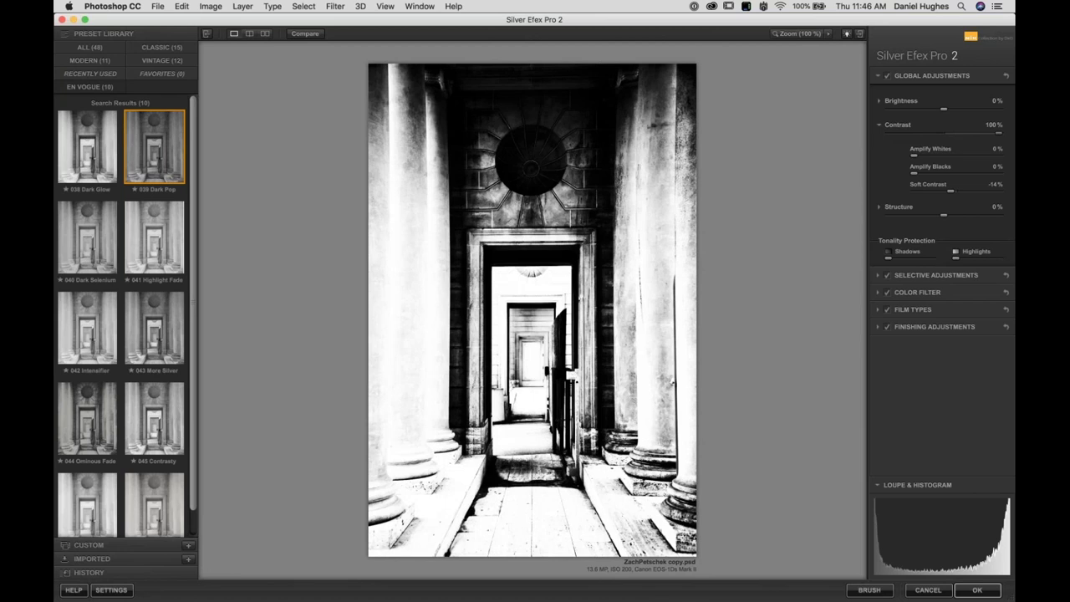
left_click_drag(1000, 134, 951, 139)
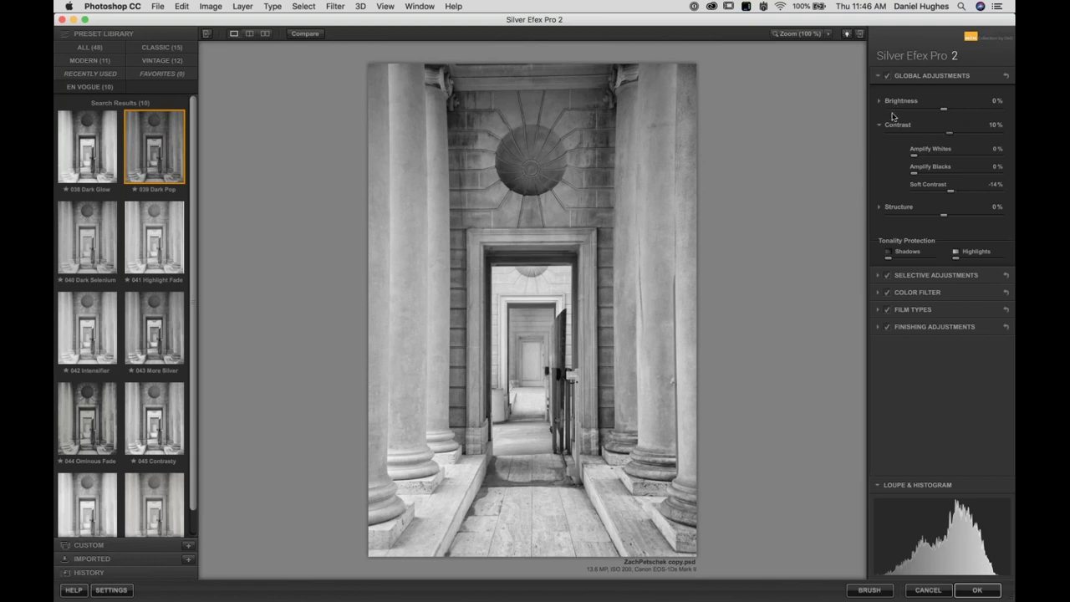
Show the Brightness sliders and push Dynamic Brightness up from -30% toward 100%
left_click(894, 124)
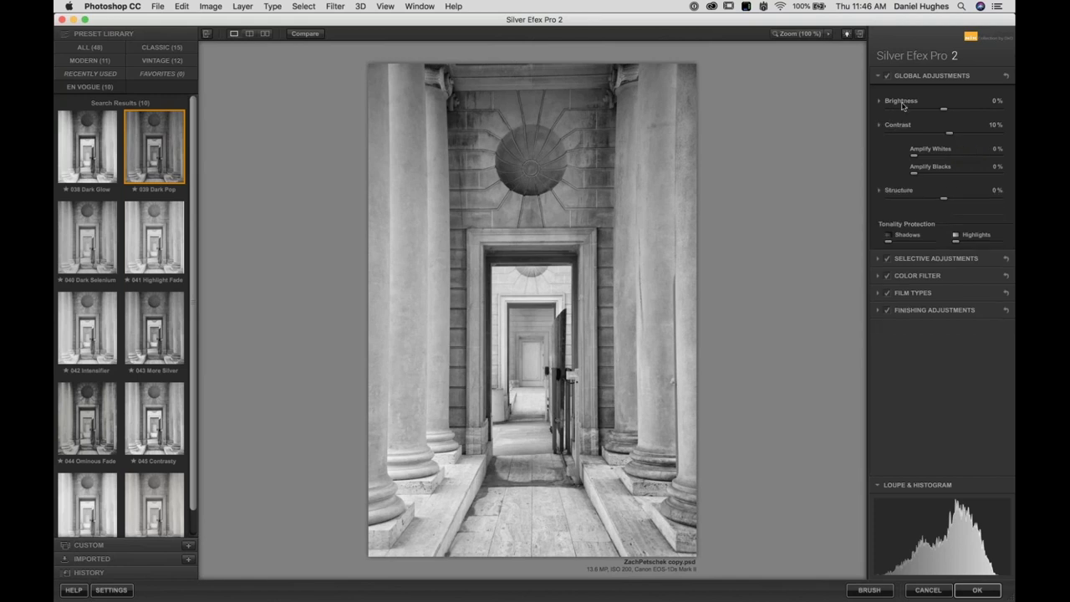
left_click(901, 101)
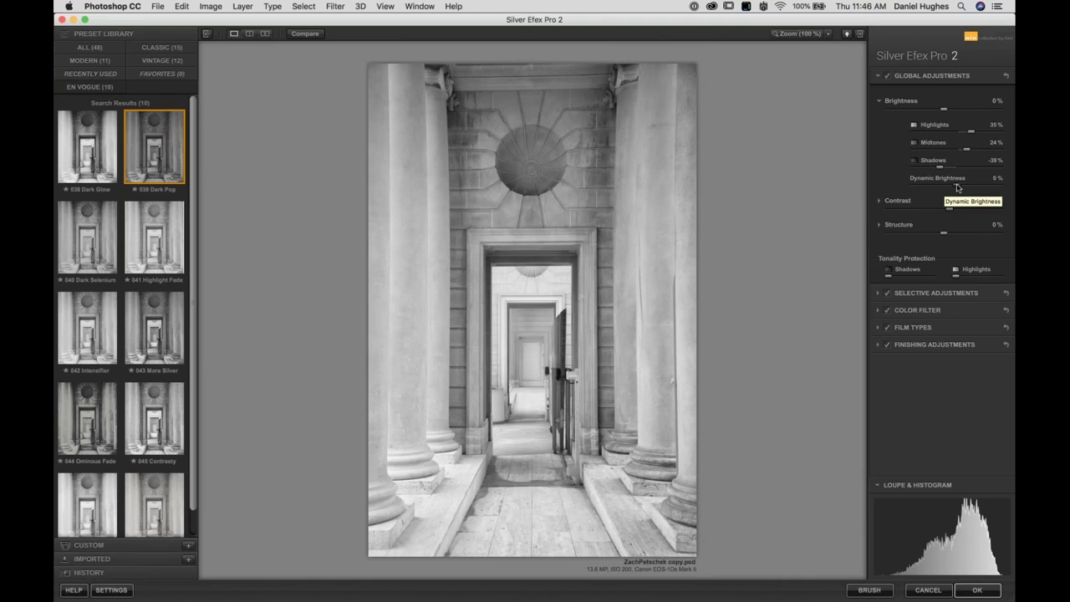
left_click_drag(958, 187, 1015, 189)
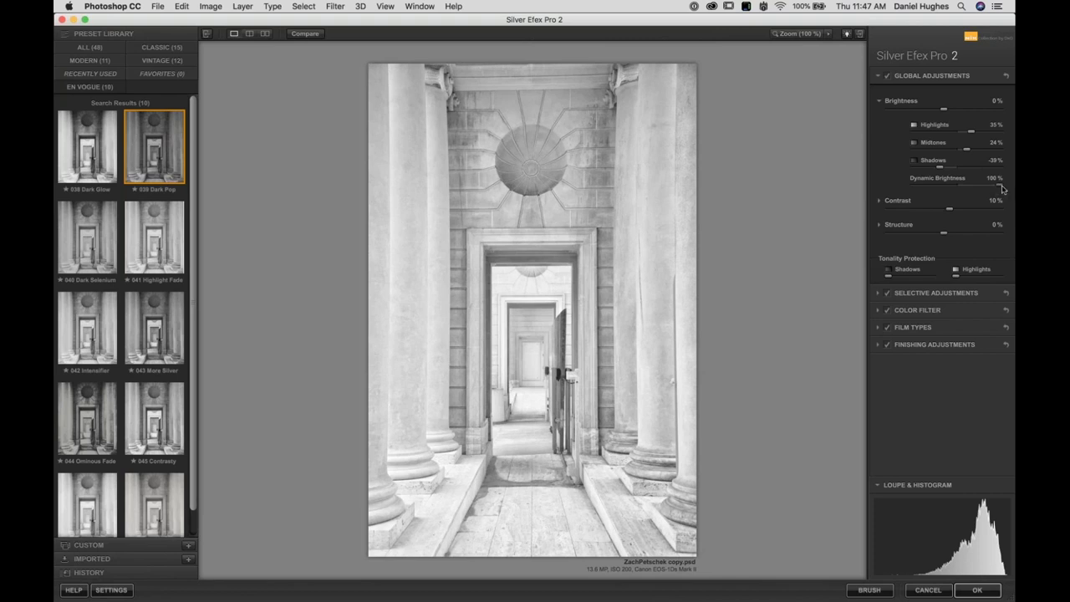
mouse_move(1001, 184)
left_mouse_down()
mouse_move(982, 184)
mouse_move(1014, 187)
left_mouse_up()
Reset Dynamic Brightness, try maximum overall Brightness, then reset Brightness to 0%
double_click(1000, 185)
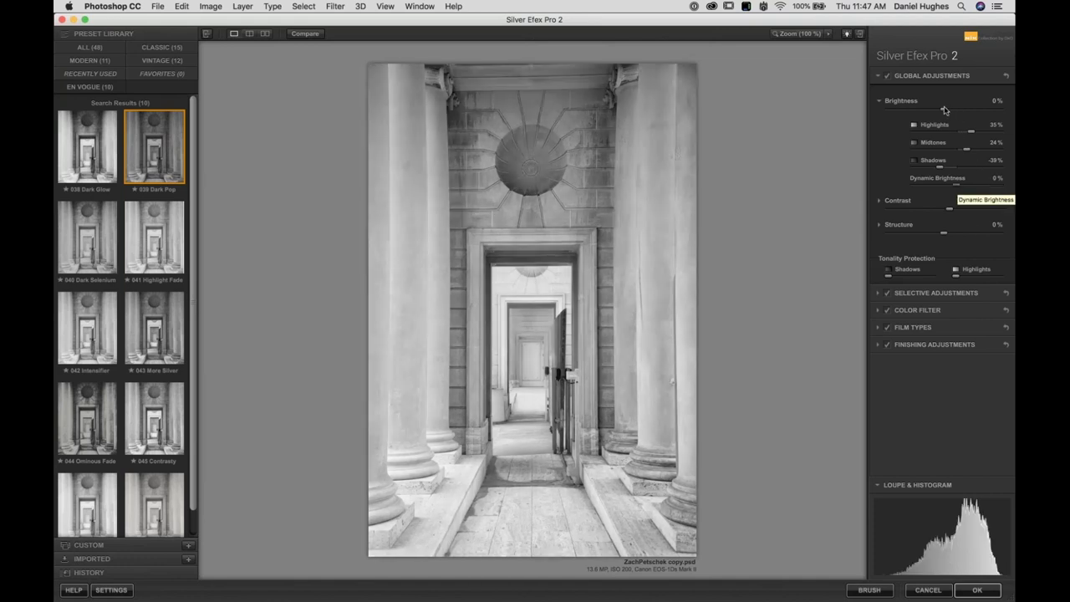
left_click_drag(943, 113, 1014, 112)
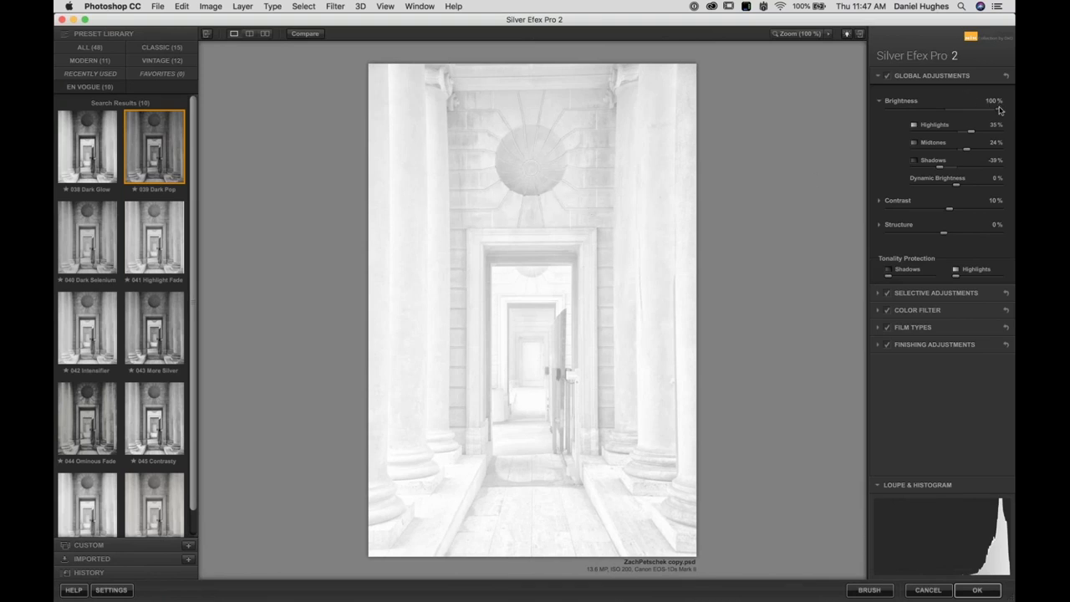
double_click(1000, 109)
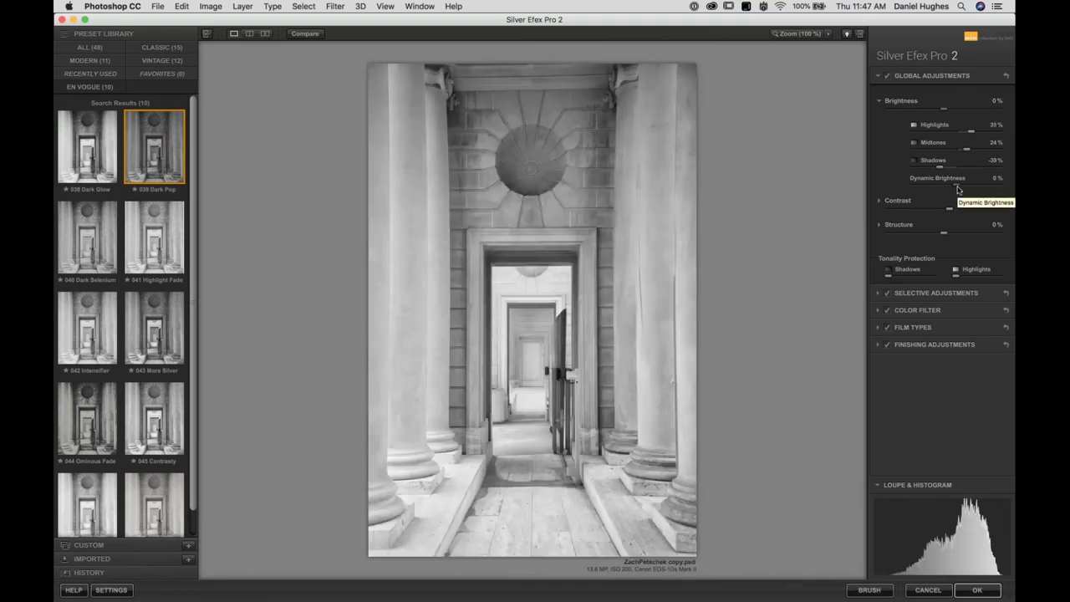
Lower Dynamic Brightness to about -43% to darken the corridor
left_click_drag(947, 187, 883, 187)
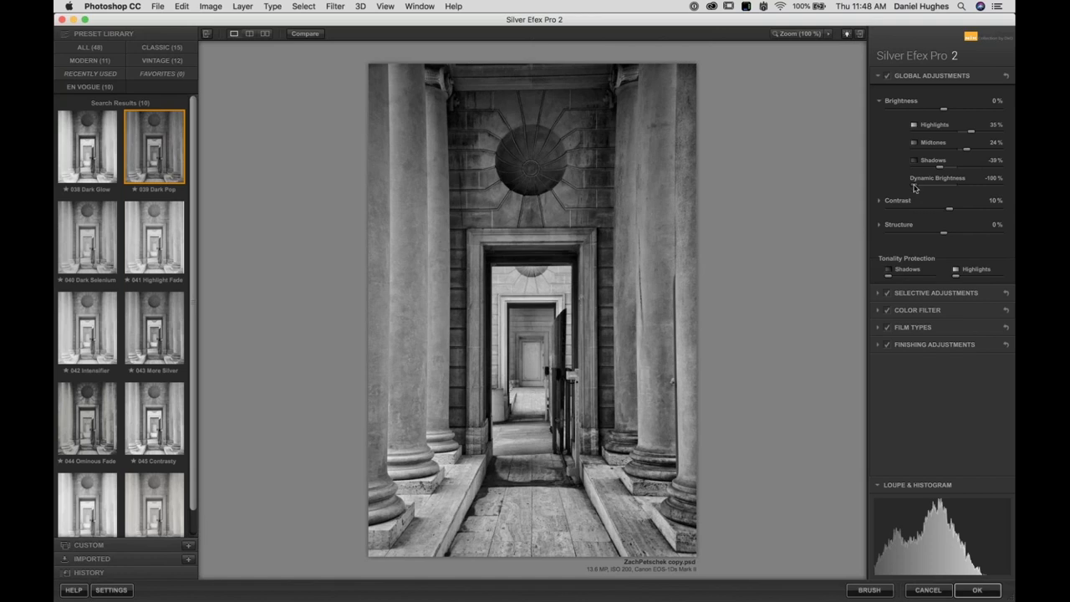
mouse_move(914, 189)
left_mouse_down()
mouse_move(933, 188)
mouse_move(897, 184)
left_mouse_up()
left_click_drag(917, 188, 945, 188)
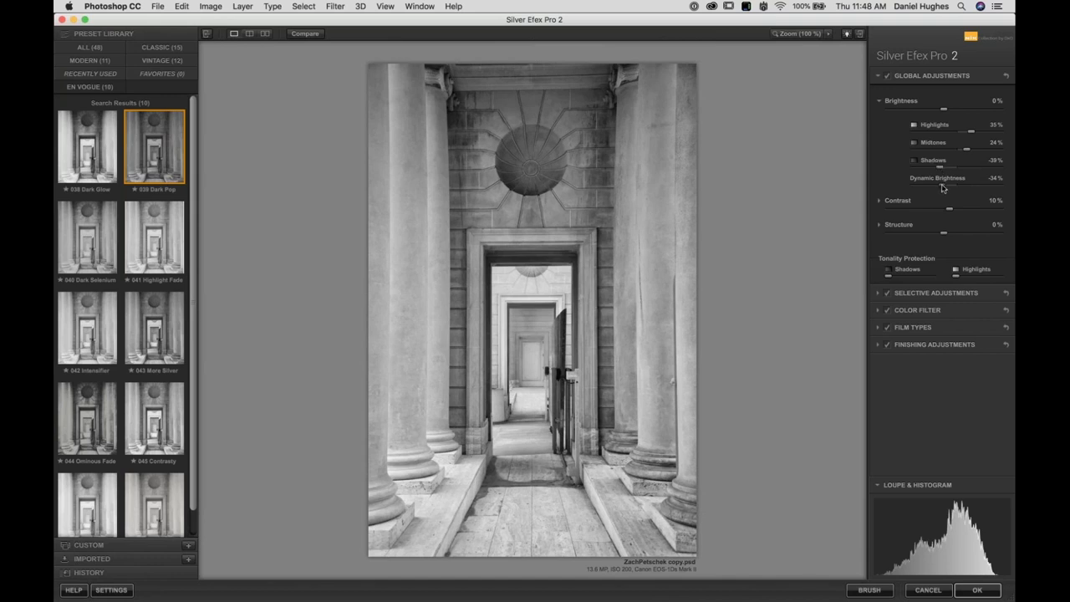
left_click_drag(941, 187, 941, 187)
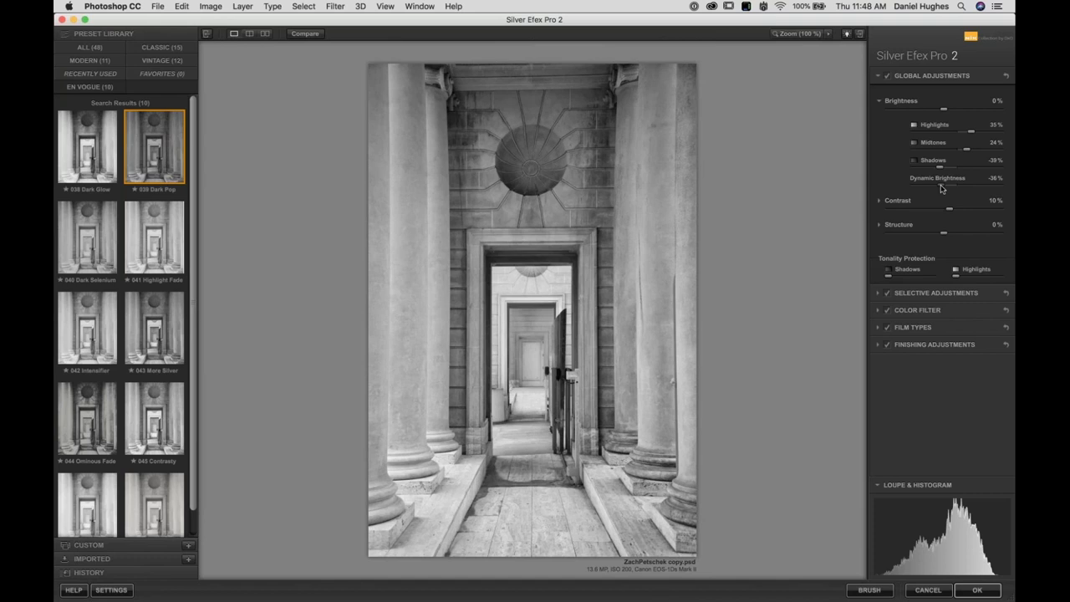
left_click_drag(941, 188, 939, 189)
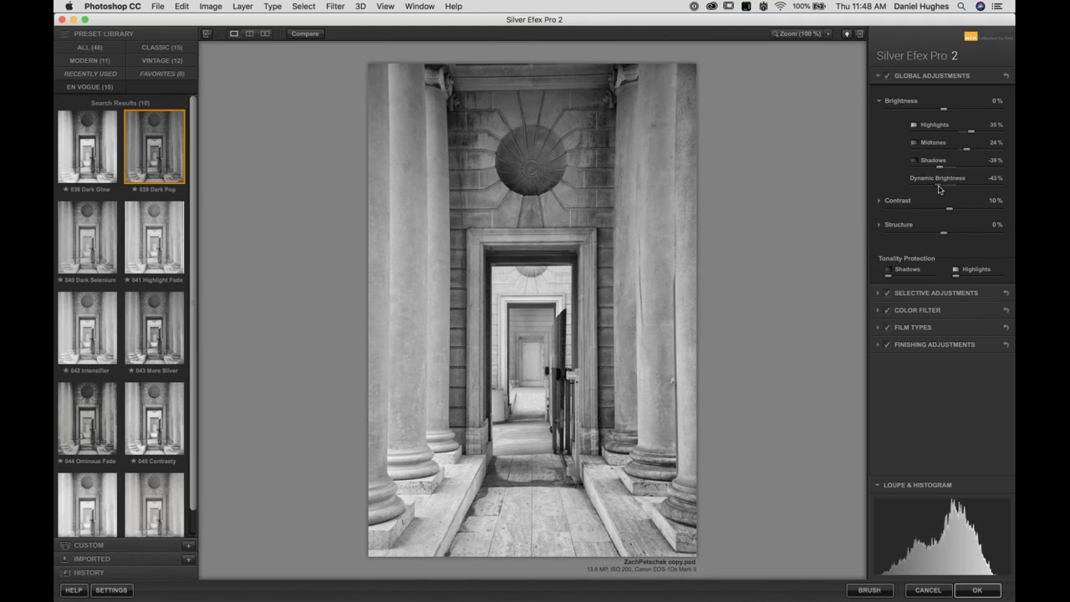
Show the Contrast sliders and nudge global contrast toward 15%
left_click(903, 102)
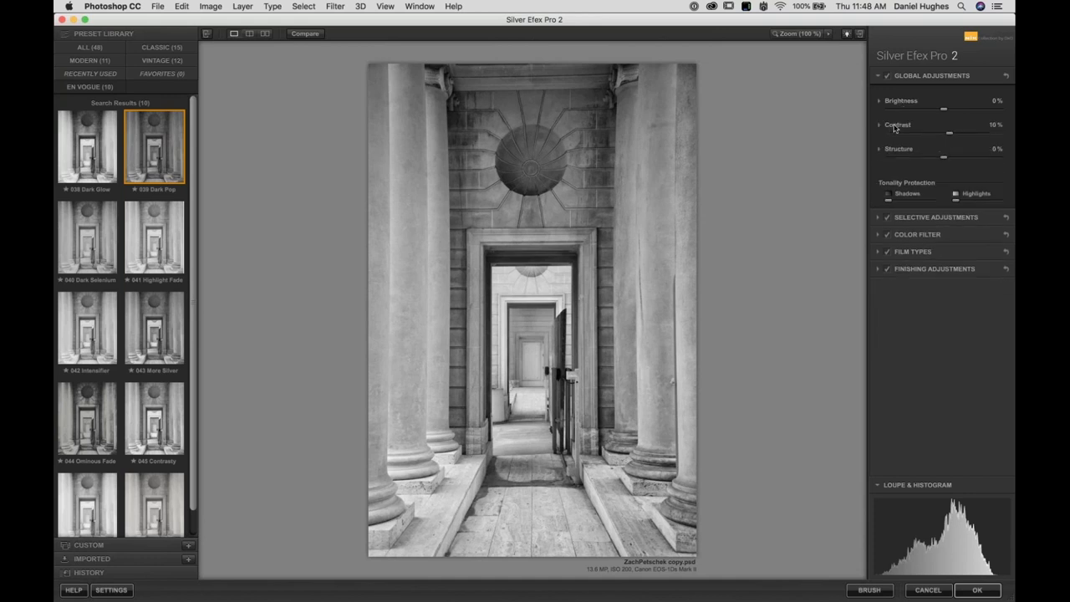
left_click(894, 128)
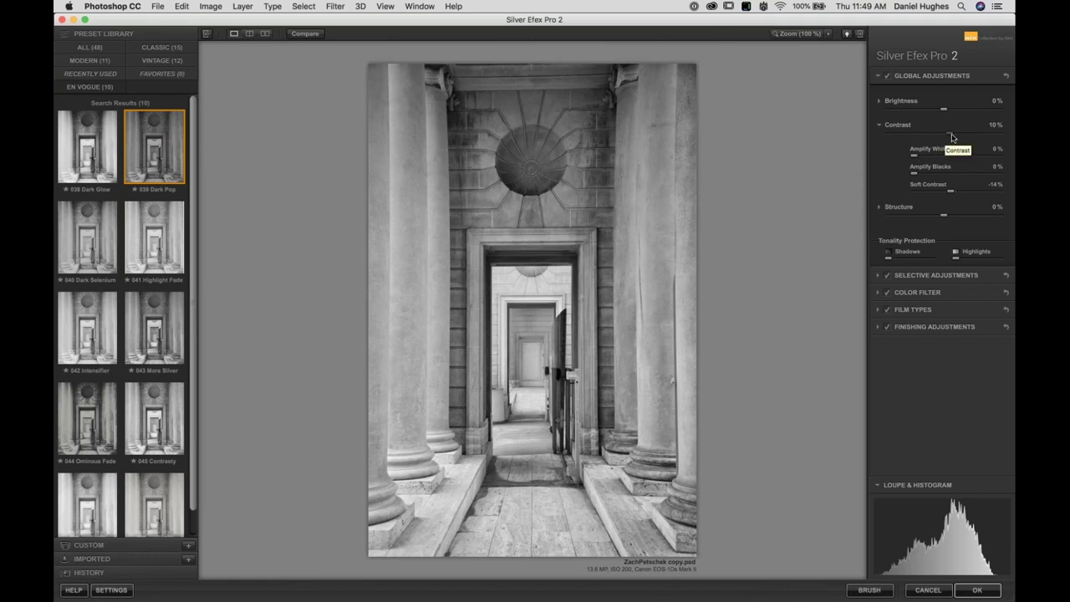
left_click_drag(950, 135, 952, 138)
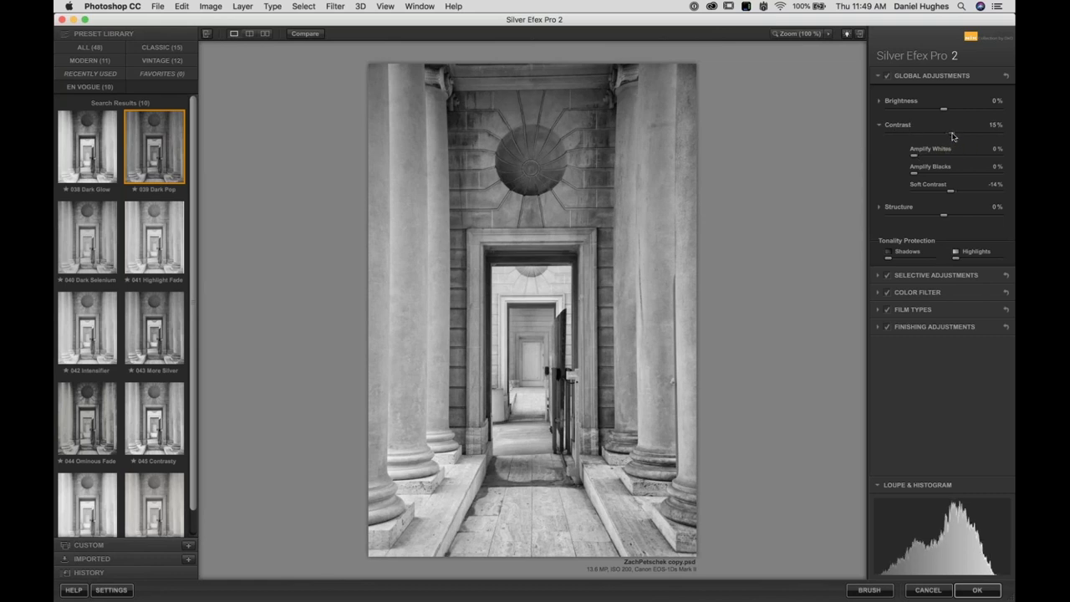
left_click(964, 591)
Set Amplify Whites to 61%, Amplify Blacks to 16% and Soft Contrast to 16%
left_click_drag(920, 157, 937, 159)
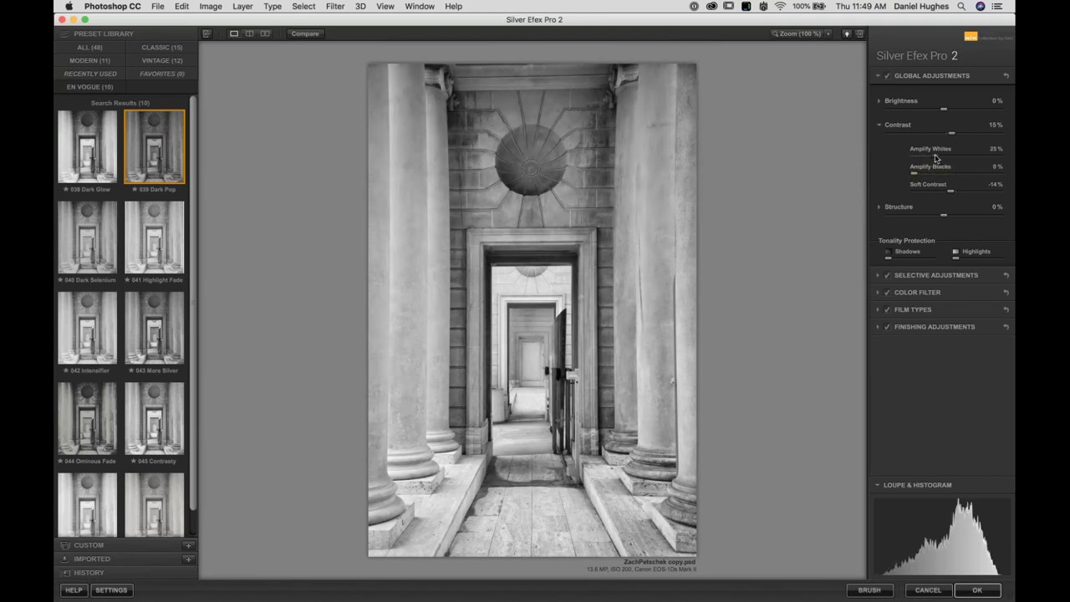
left_click_drag(936, 159, 931, 159)
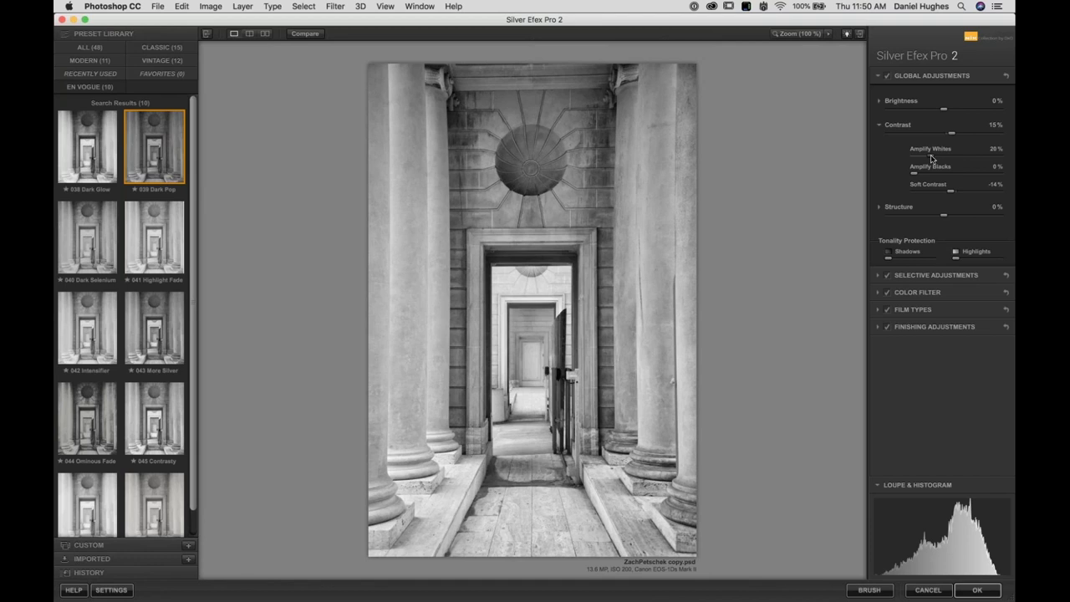
left_click_drag(914, 173, 888, 176)
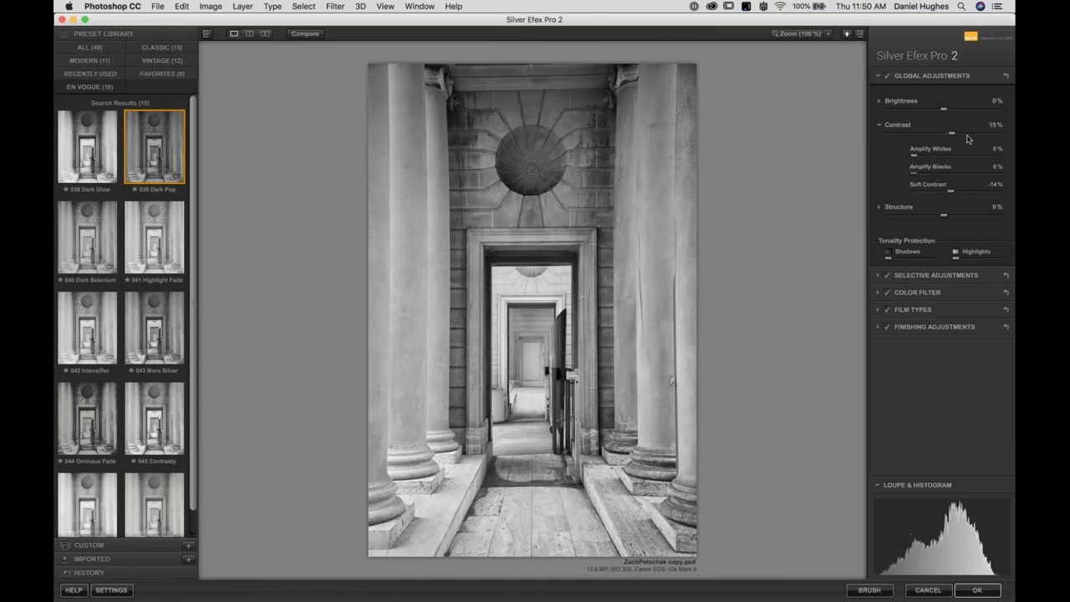
left_click_drag(953, 135, 951, 136)
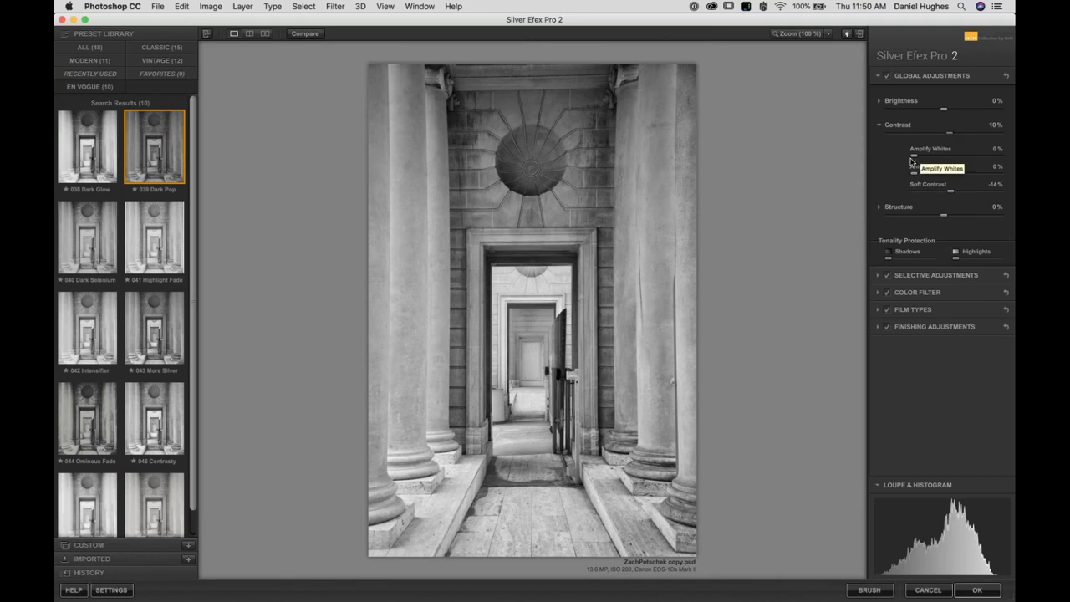
left_click_drag(914, 157, 966, 163)
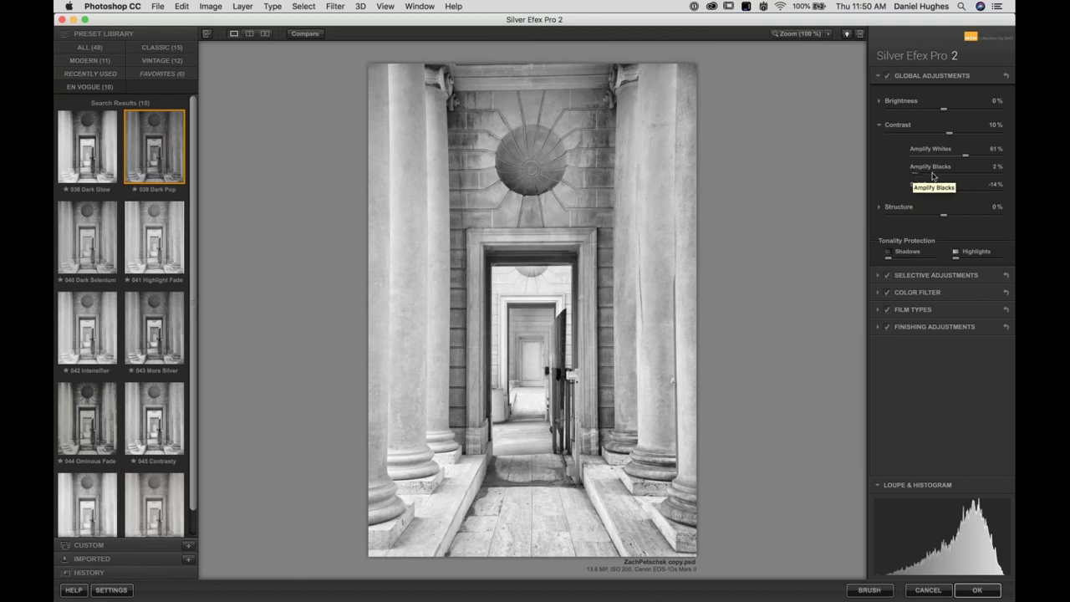
mouse_move(944, 176)
left_mouse_down()
mouse_move(1001, 172)
mouse_move(928, 173)
left_mouse_up()
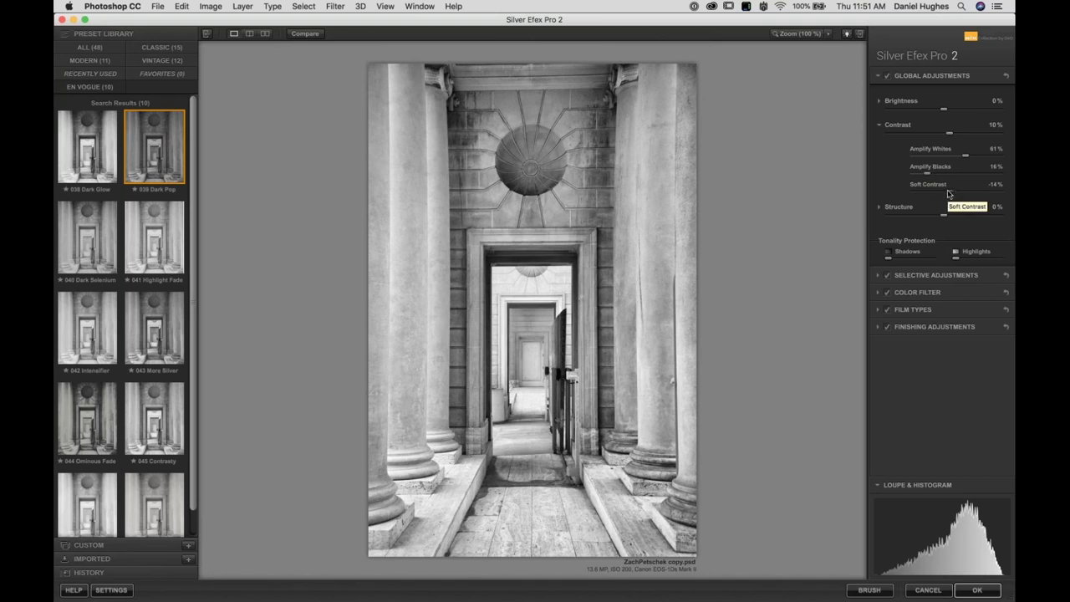
left_click_drag(946, 194, 961, 194)
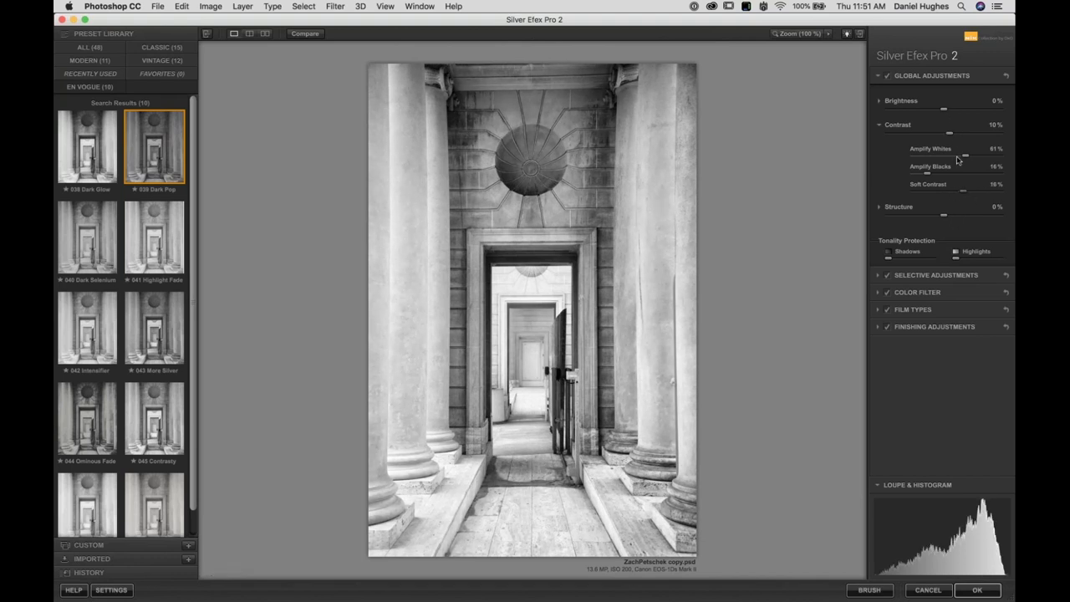
Use side-by-side before/after view; add floor and doorway control points, brightening the doorway
left_click(891, 126)
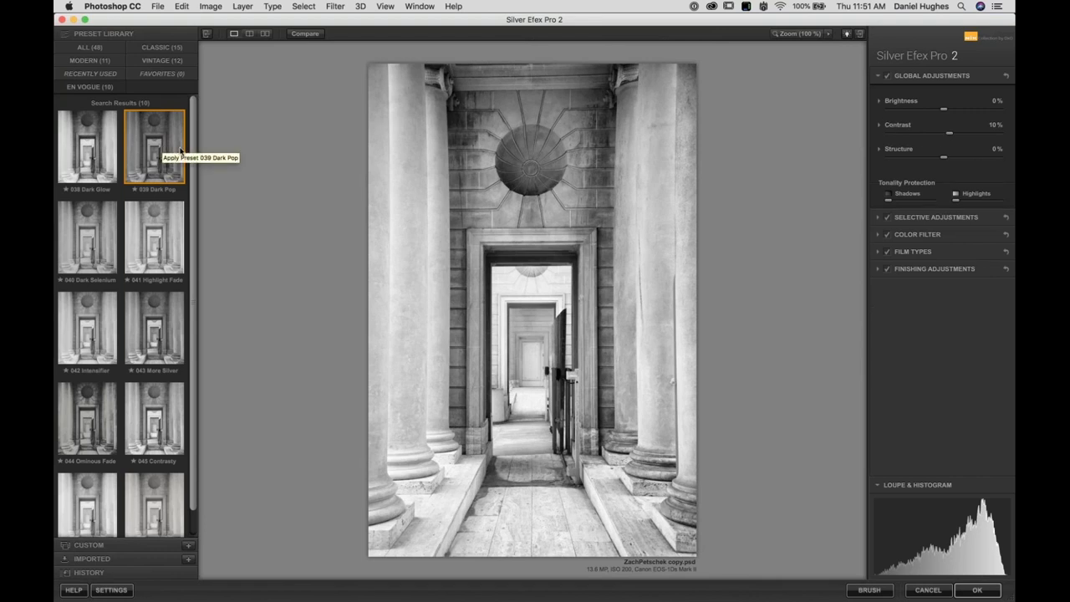
left_click(265, 34)
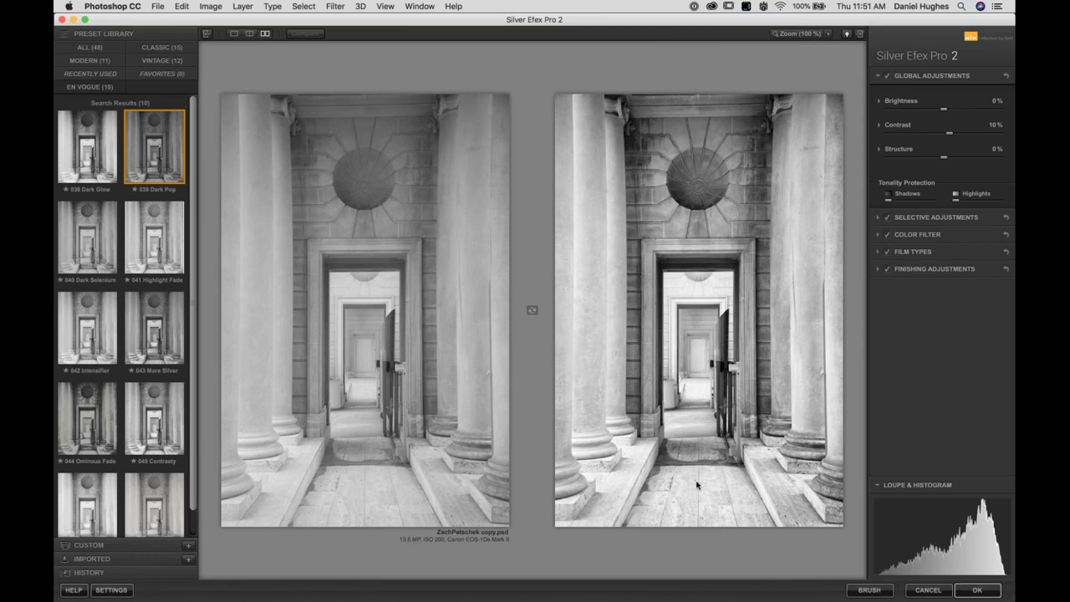
left_click(703, 500)
mouse_move(732, 500)
left_mouse_down()
mouse_move(749, 510)
mouse_move(735, 512)
left_mouse_up()
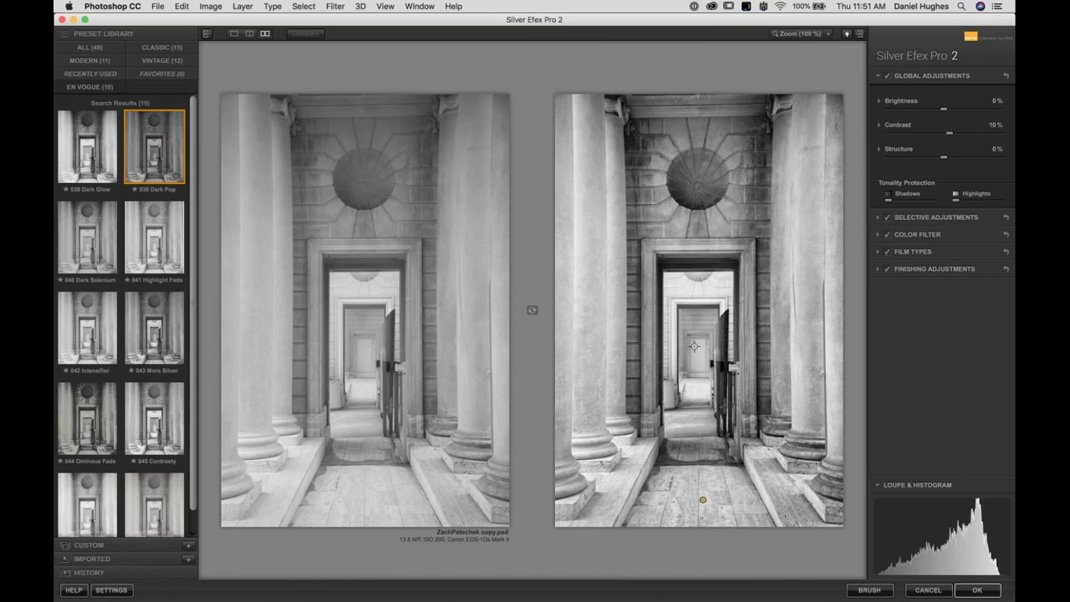
left_click(694, 347)
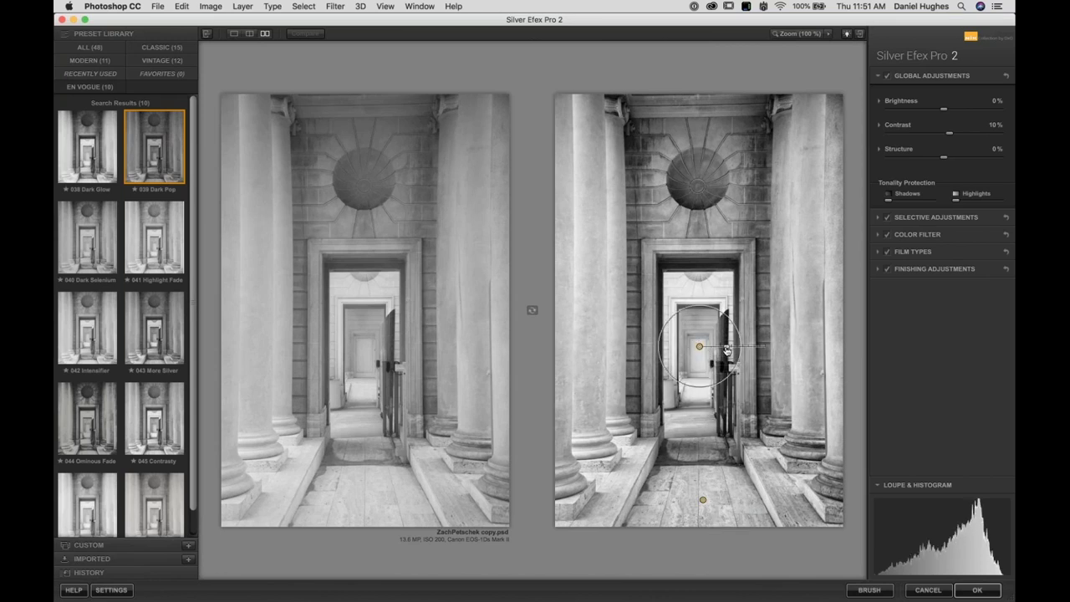
mouse_move(740, 355)
left_mouse_down()
mouse_move(757, 357)
mouse_move(747, 364)
left_mouse_up()
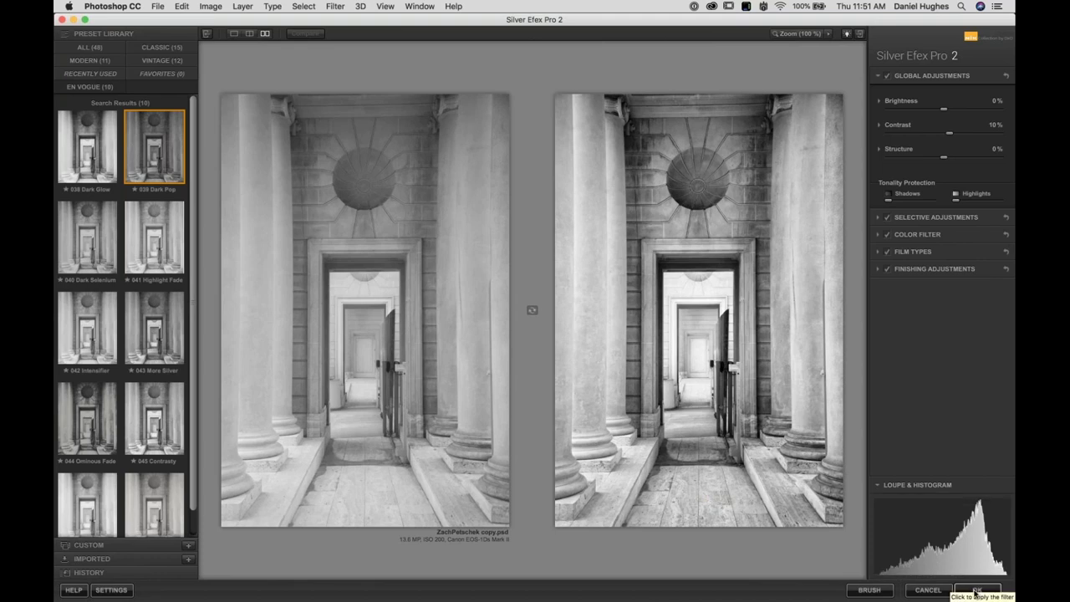
Apply the Silver Efex conversion and toggle the new layer to compare with colour
left_click(975, 591)
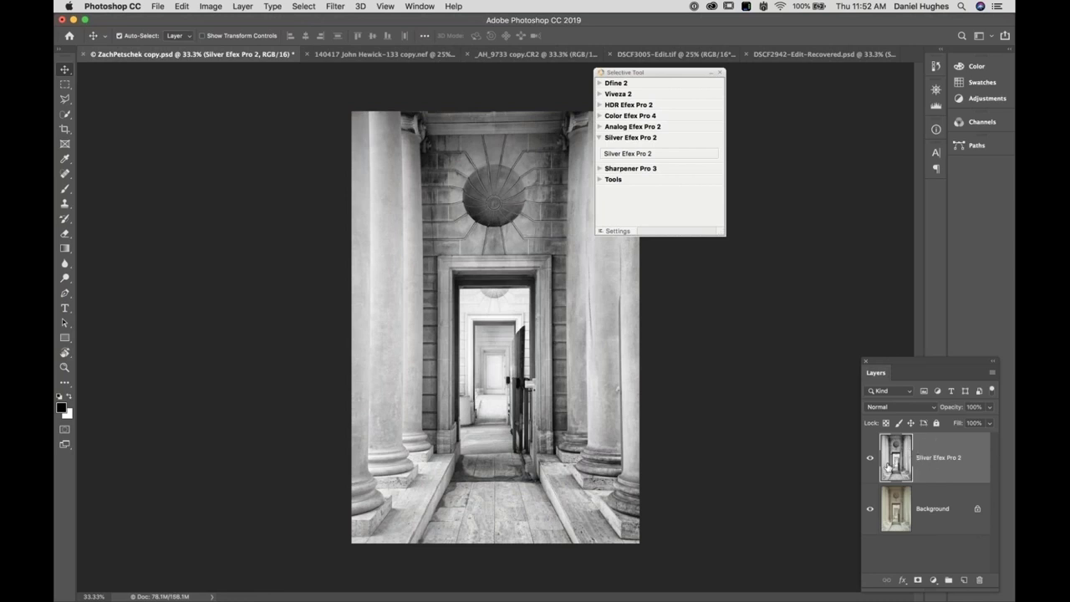
left_click_drag(924, 359, 791, 283)
left_click(737, 384)
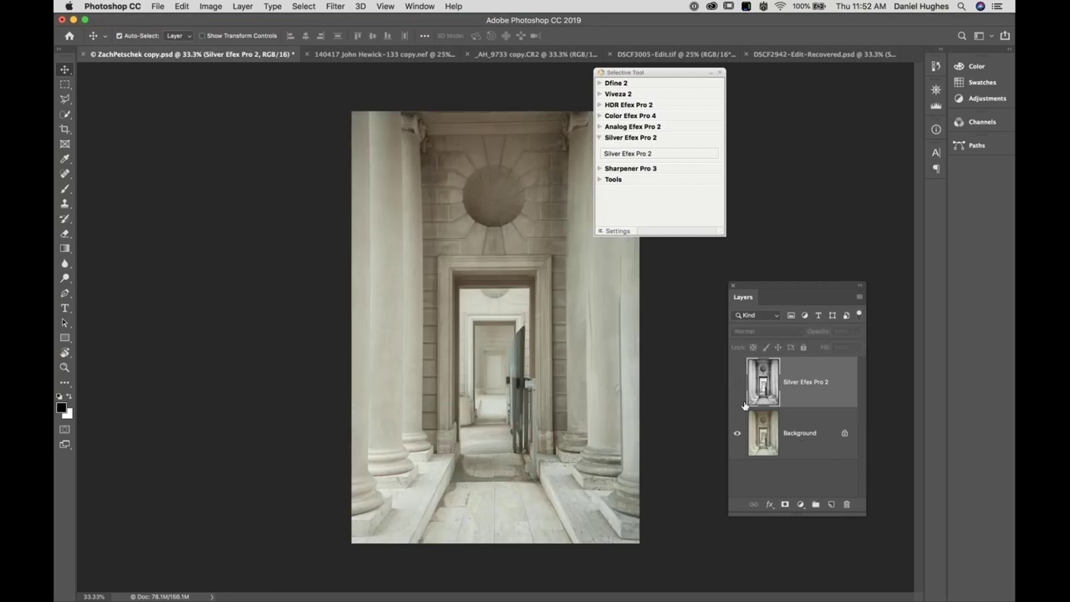
left_click(737, 384)
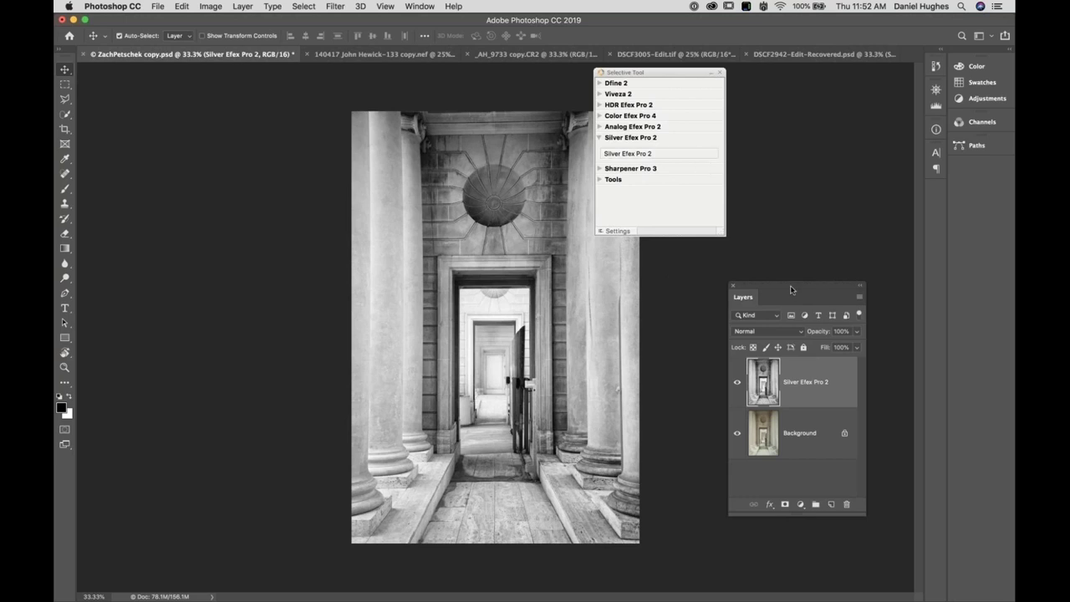
Reposition the floating Layers panel and move the Selective Tool panel off the photo
left_click_drag(791, 289, 877, 319)
left_click_drag(907, 336, 909, 337)
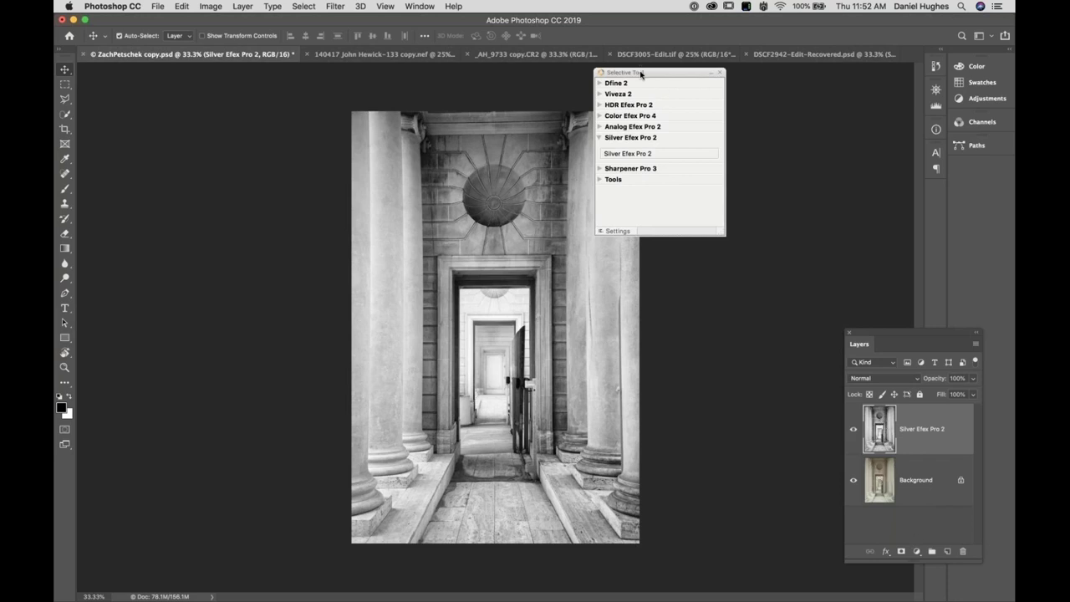
left_click_drag(637, 73, 784, 73)
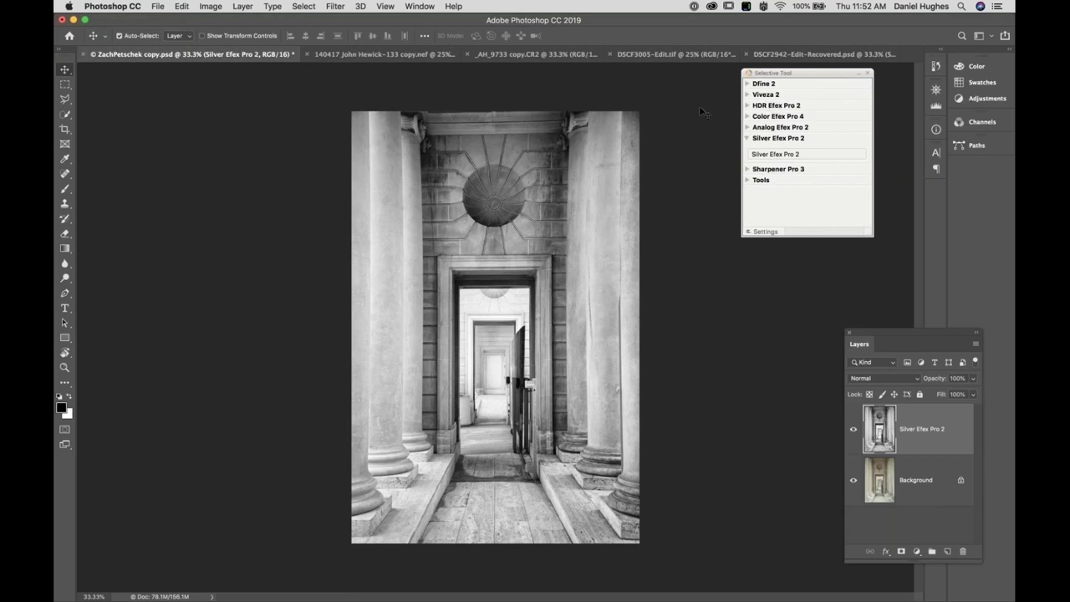
Switch to the man's portrait document and launch Silver Efex Pro 2 on it
left_click(347, 54)
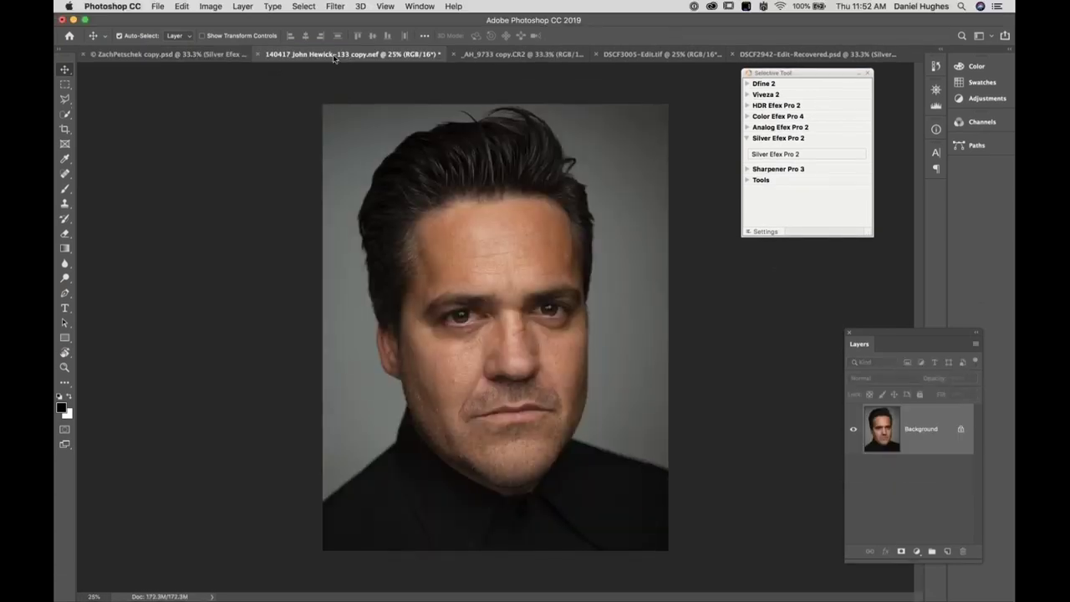
left_click(766, 158)
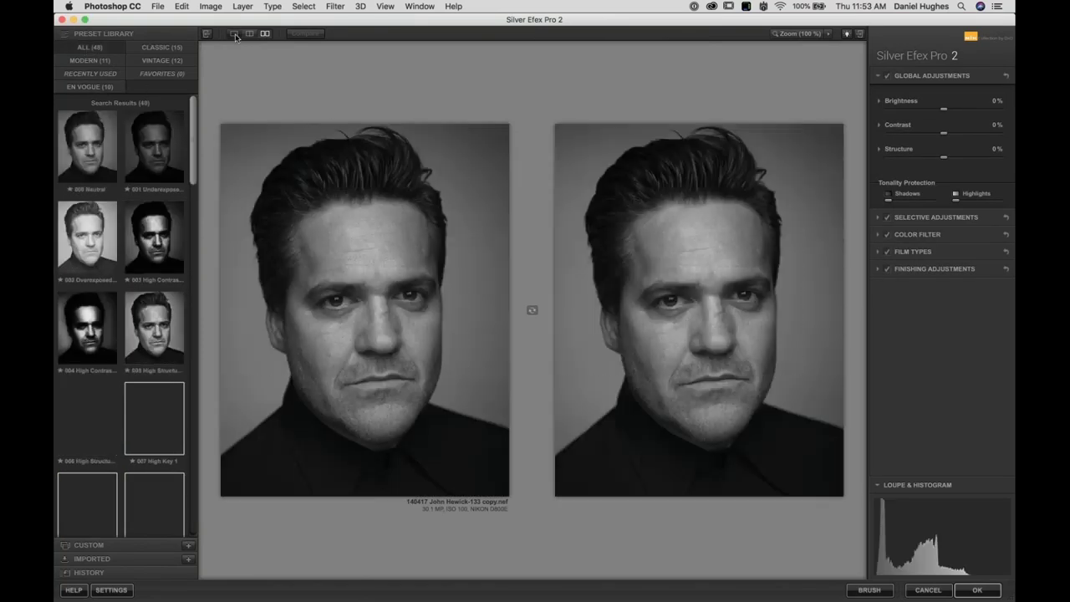
Switch to single preview, hide the Preset Library, and expand the Color Filter section
left_click(235, 33)
left_click(207, 34)
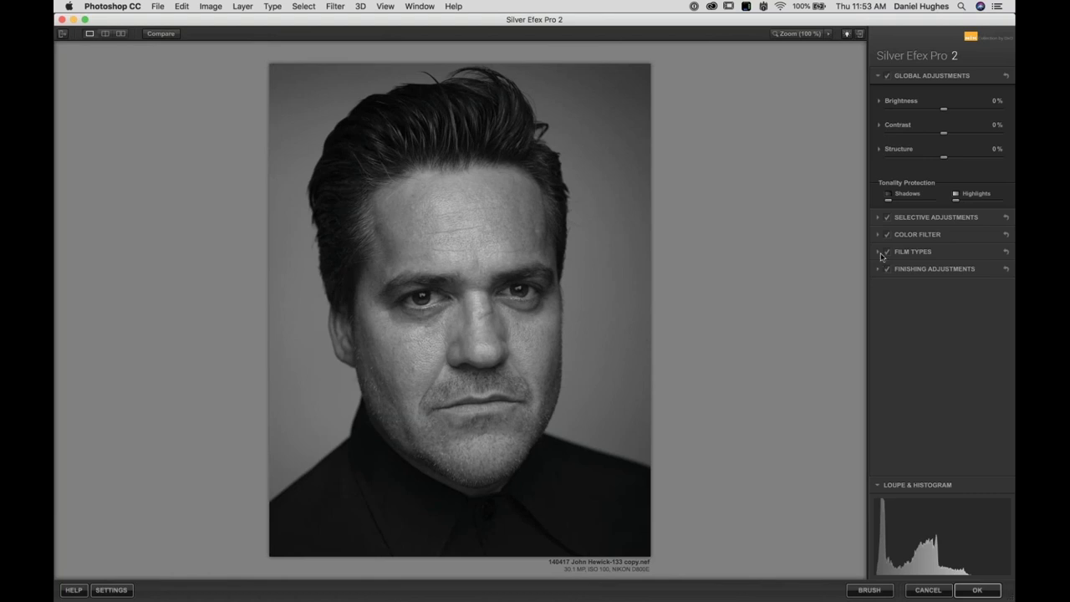
left_click(920, 239)
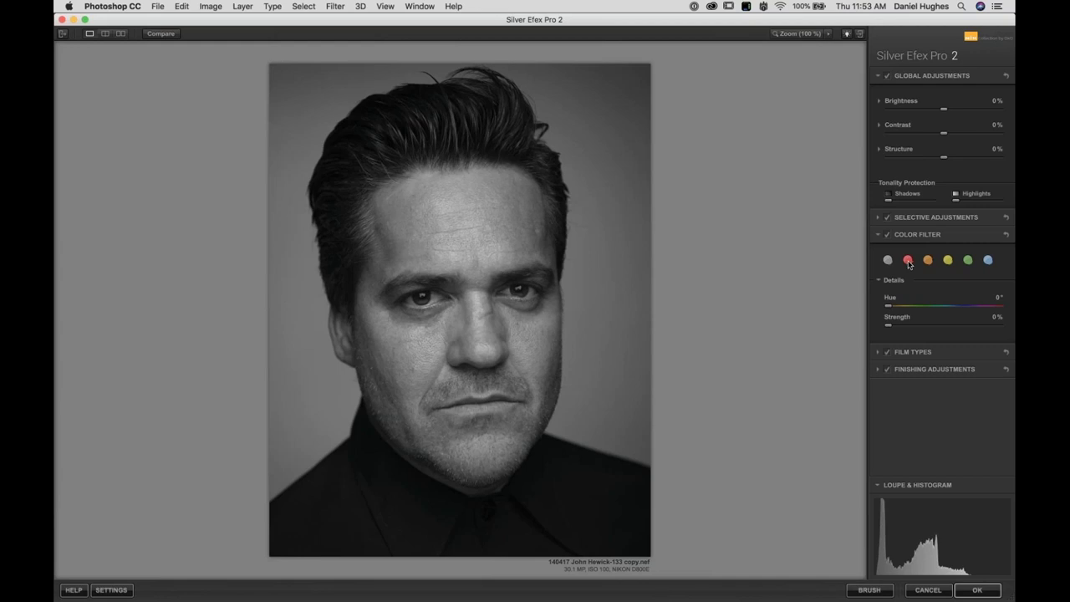
Compare the colour filter swatches, settle on red (hue 0°, 66% strength), and collapse details
left_click(908, 260)
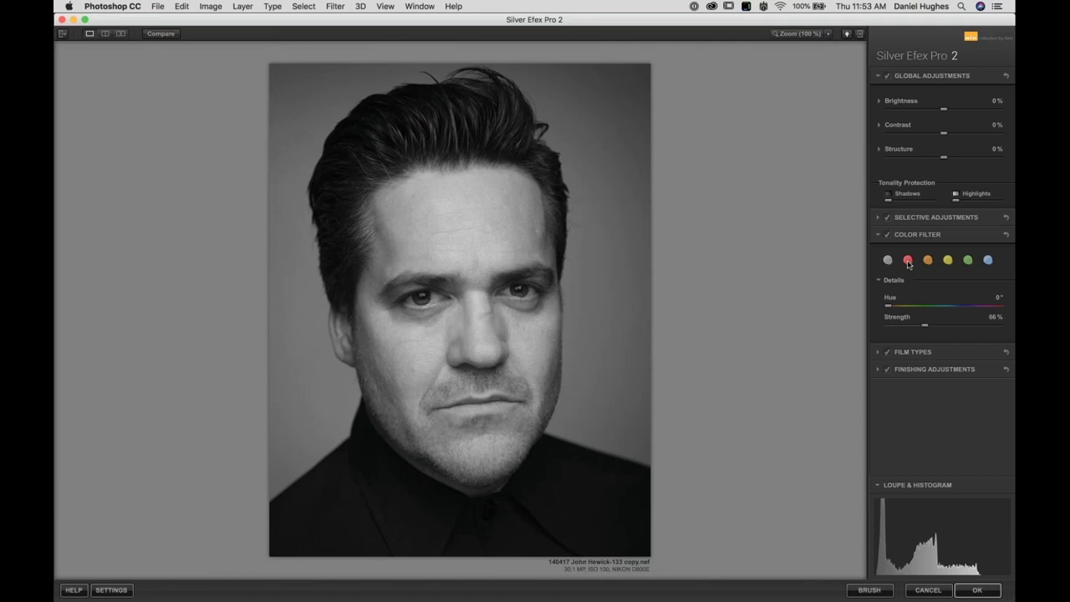
left_click(988, 261)
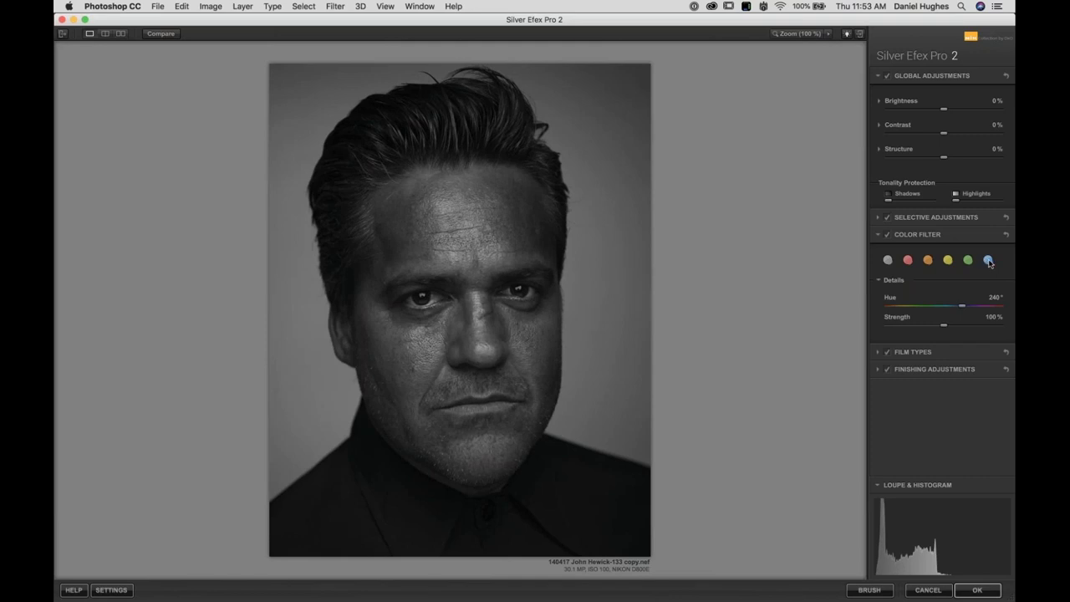
left_click(967, 261)
left_click(948, 261)
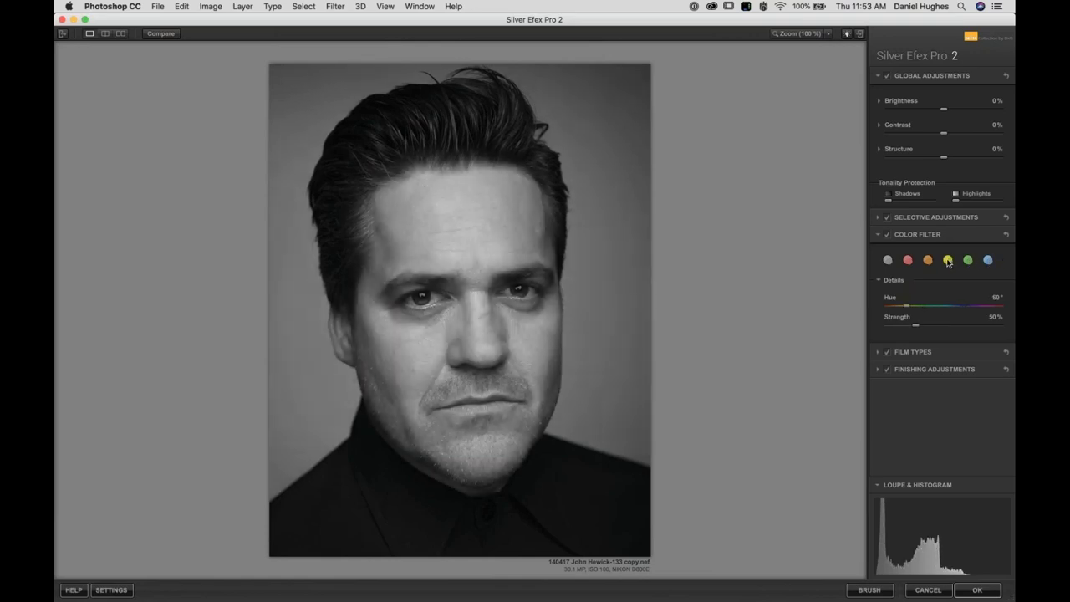
left_click(928, 261)
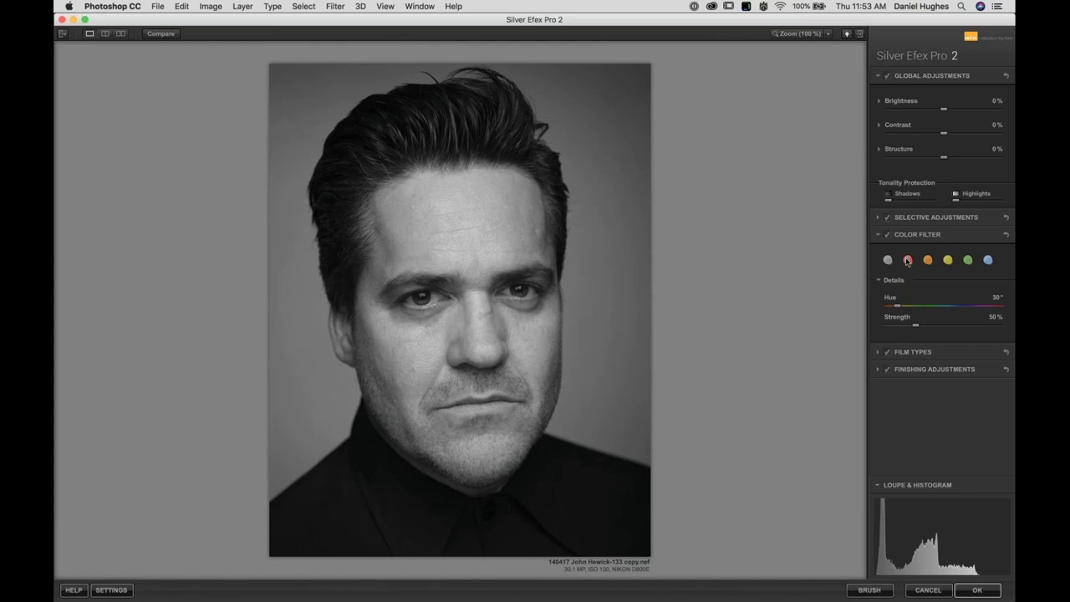
left_click(908, 261)
left_click(888, 260)
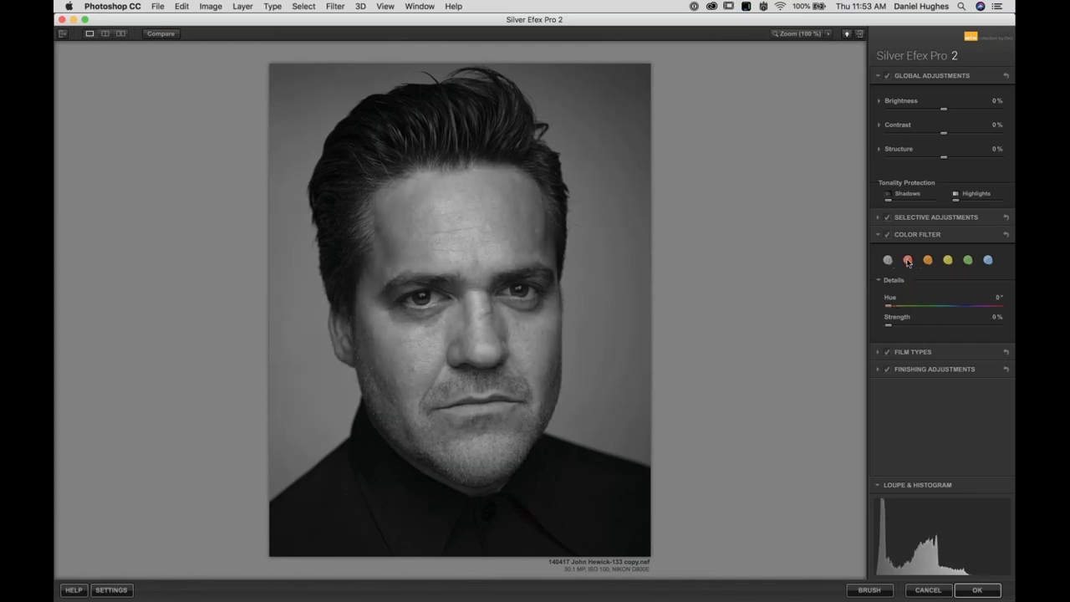
left_click(908, 261)
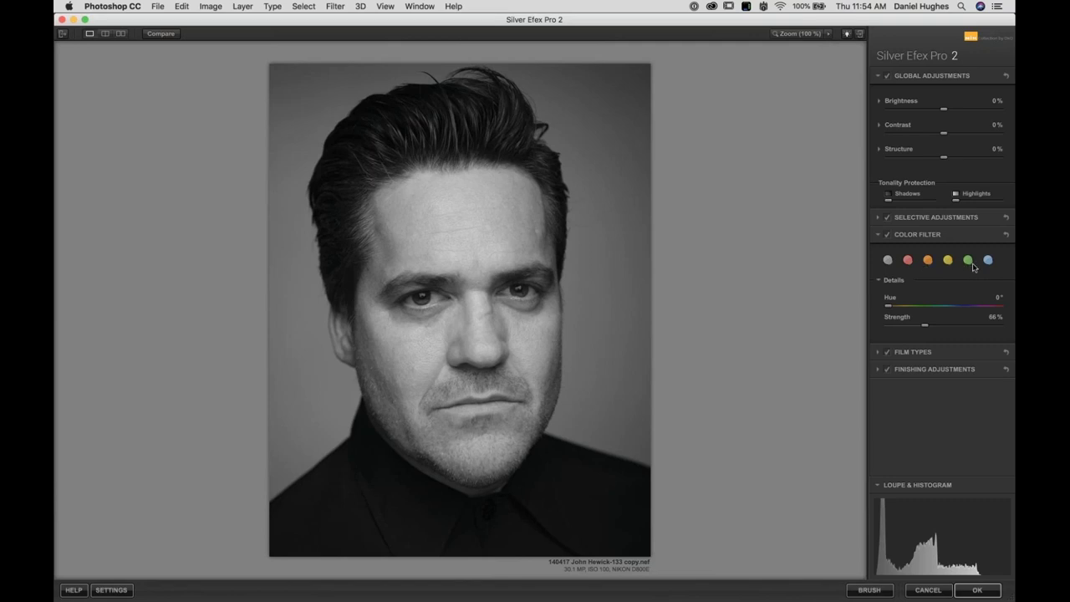
left_click(894, 281)
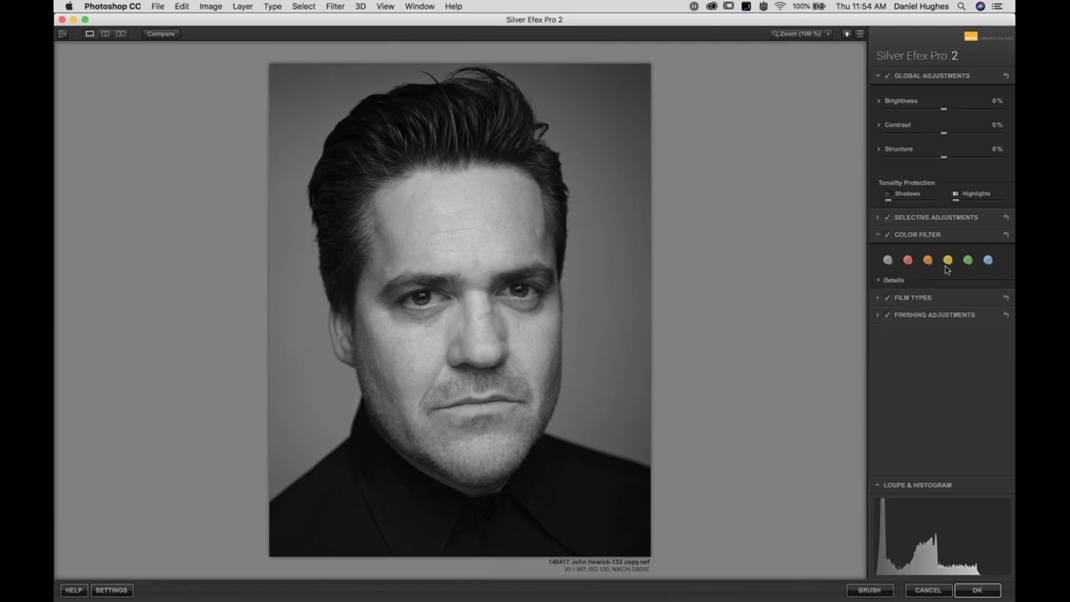
In the colour filter Details, set hue to 23° and strength to 77%, then collapse Color Filter
left_click(895, 281)
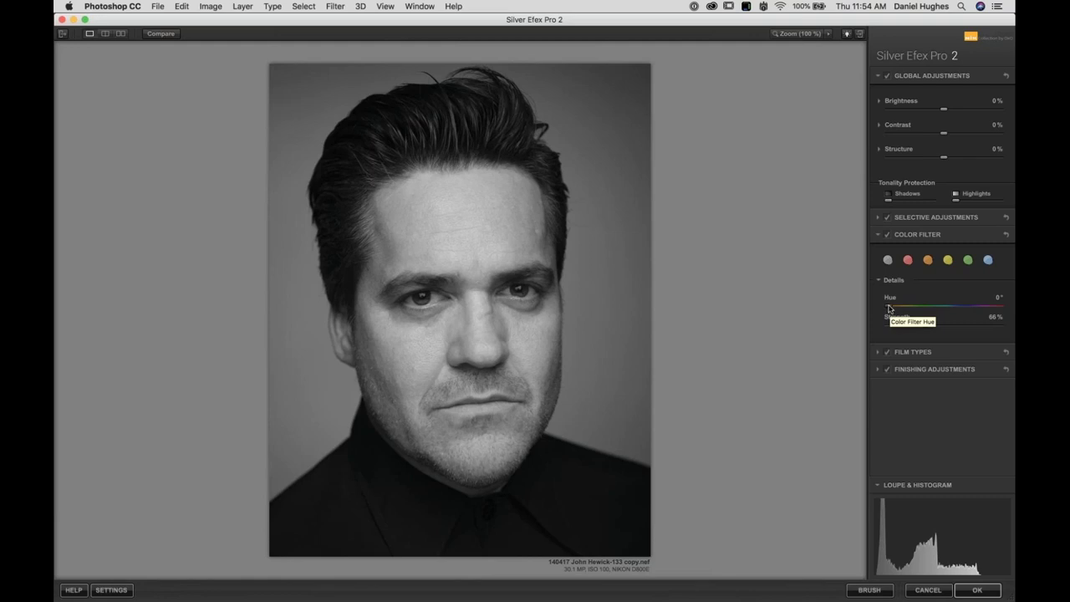
left_click_drag(890, 309, 894, 310)
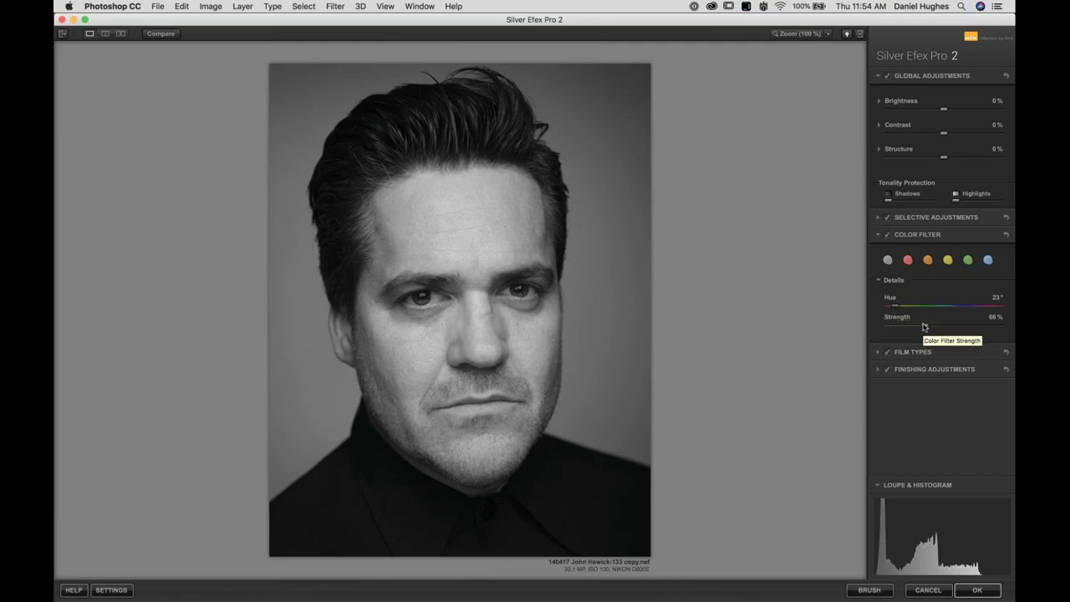
mouse_move(932, 327)
left_mouse_down()
mouse_move(987, 329)
mouse_move(877, 339)
mouse_move(987, 327)
mouse_move(931, 327)
left_mouse_up()
mouse_move(929, 327)
left_mouse_down()
mouse_move(949, 327)
mouse_move(933, 330)
left_mouse_up()
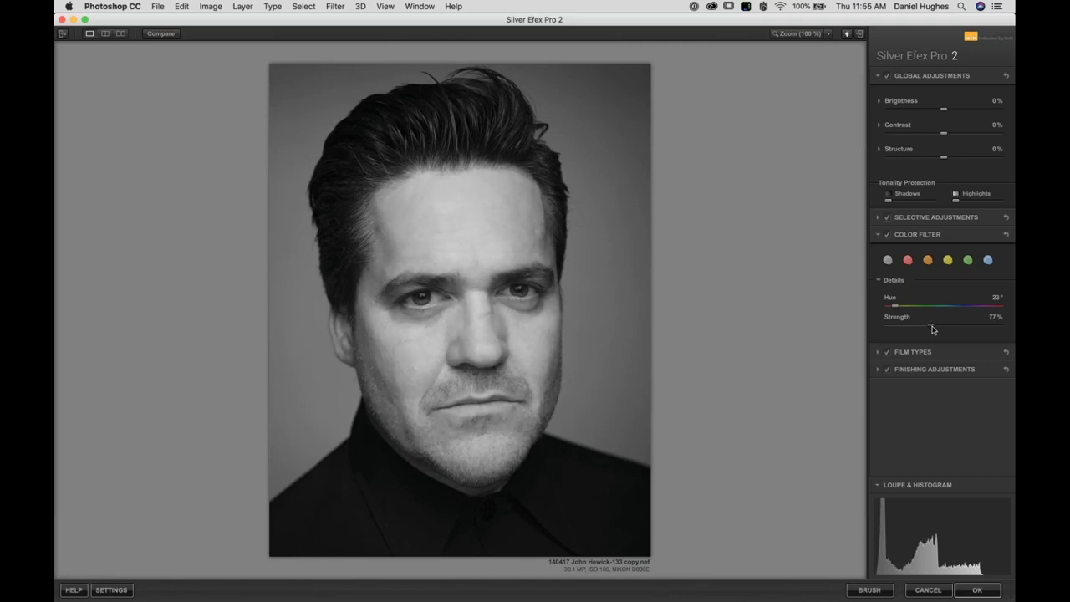
left_click(909, 238)
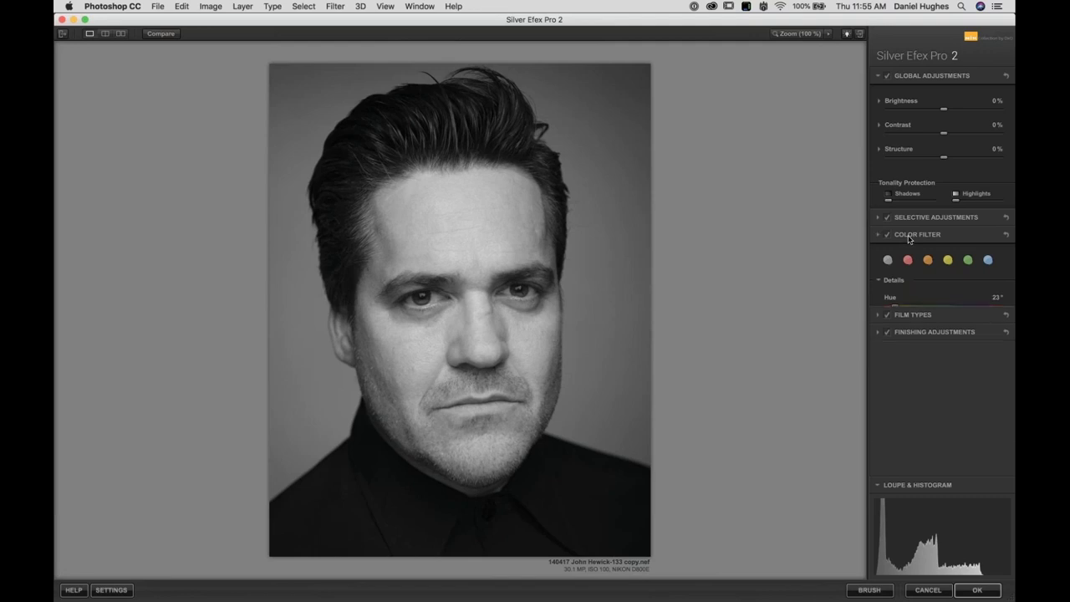
Expand the Structure sub-adjustments and bring Silver Efex Pro 2 back into focus
left_click(899, 151)
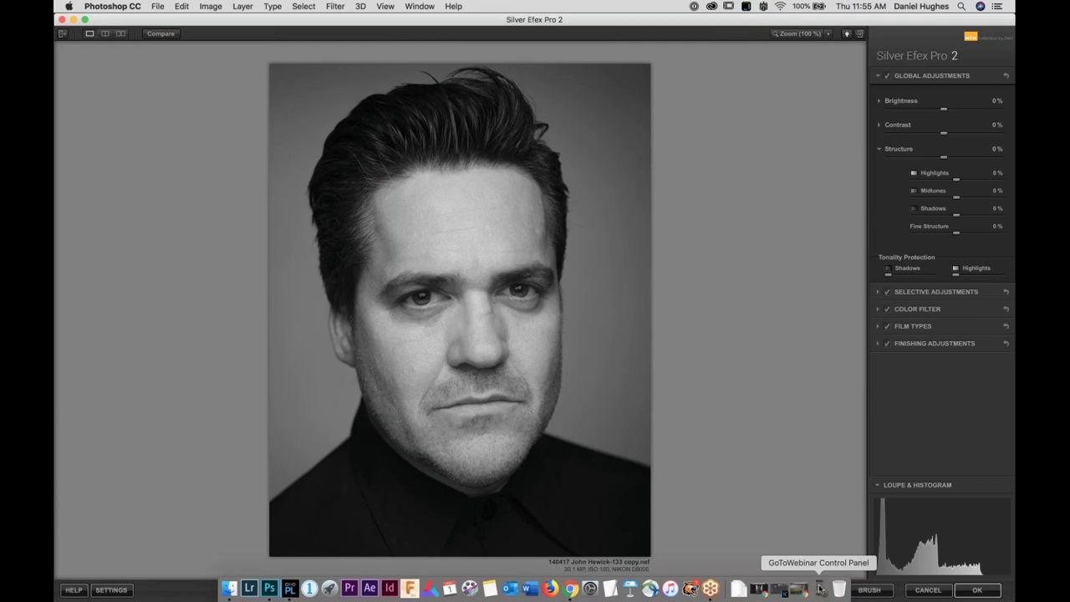
left_click(821, 590)
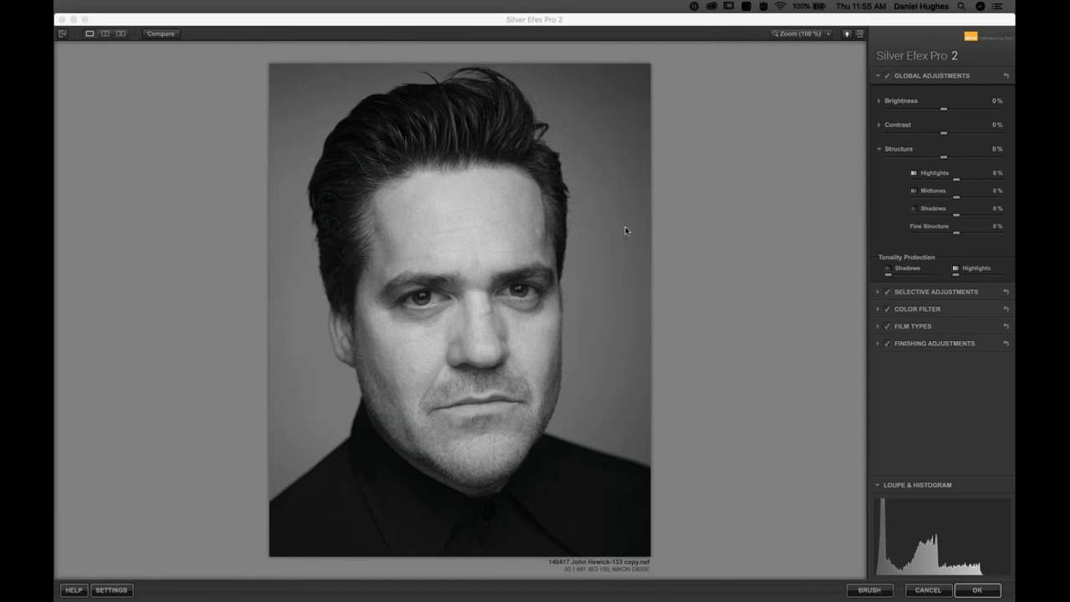
left_click(916, 147)
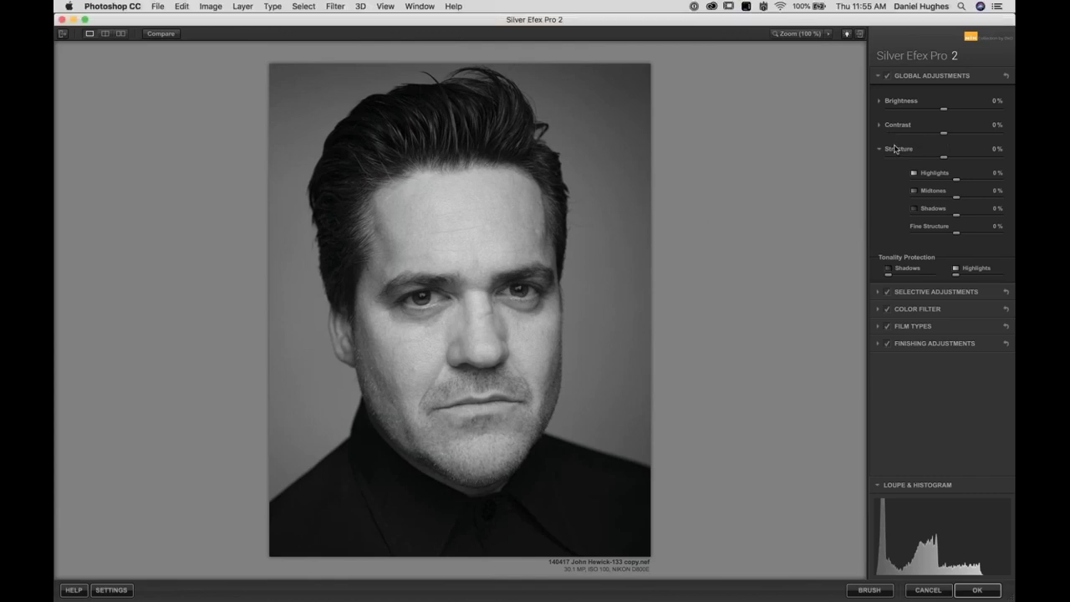
Under Contrast, try Soft Contrast across its range, leave it at 15%, and raise Amplify Whites
left_click(896, 126)
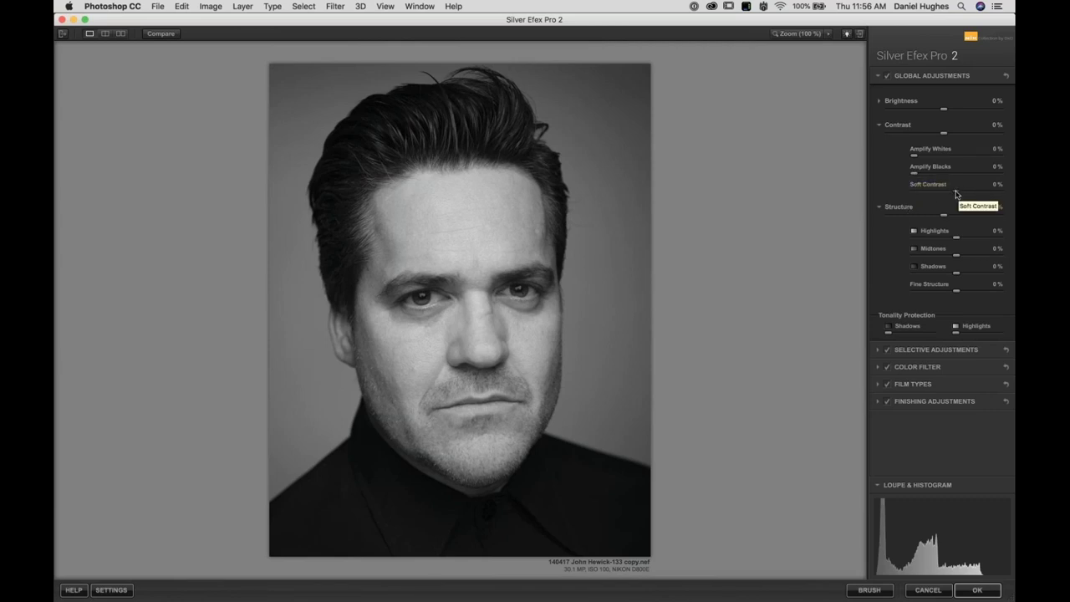
left_click_drag(956, 193, 1008, 198)
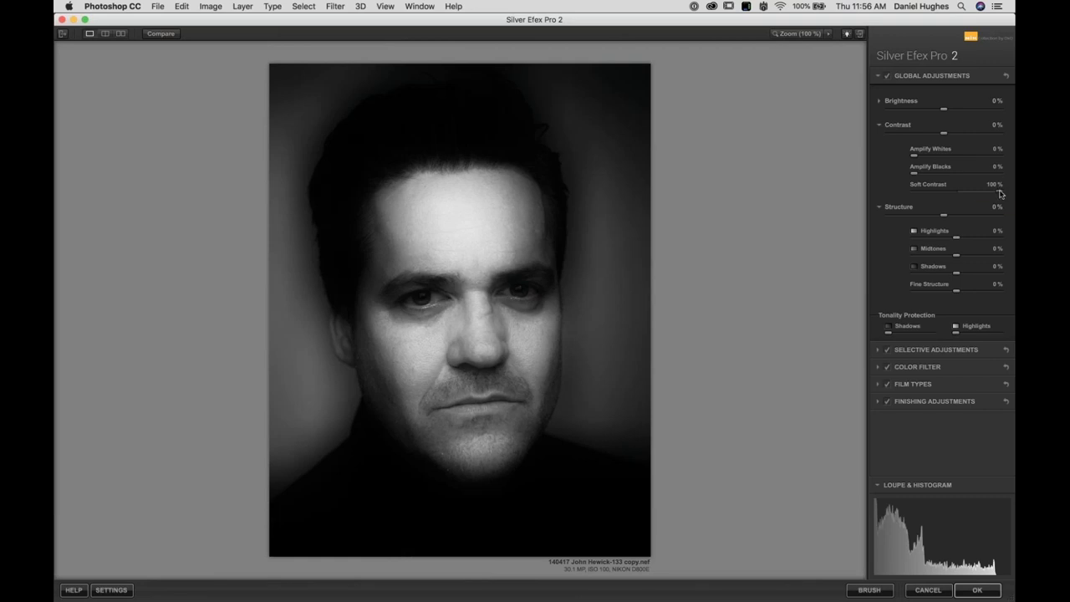
mouse_move(1000, 192)
left_mouse_down()
mouse_move(975, 195)
mouse_move(1000, 192)
left_mouse_up()
left_click_drag(999, 192, 887, 194)
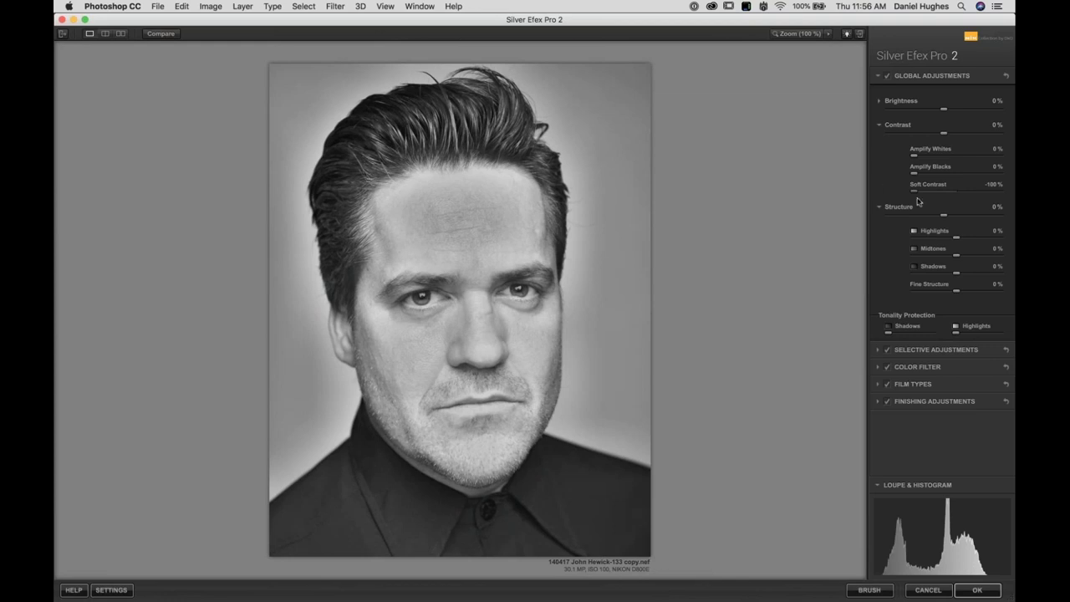
left_click_drag(914, 194, 964, 193)
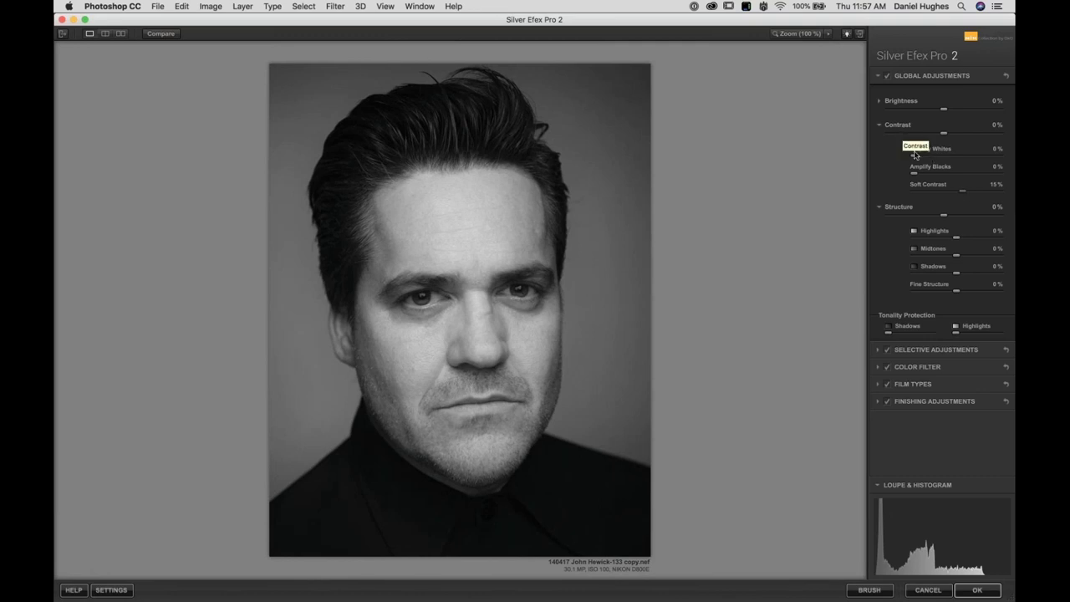
left_click_drag(912, 159, 929, 159)
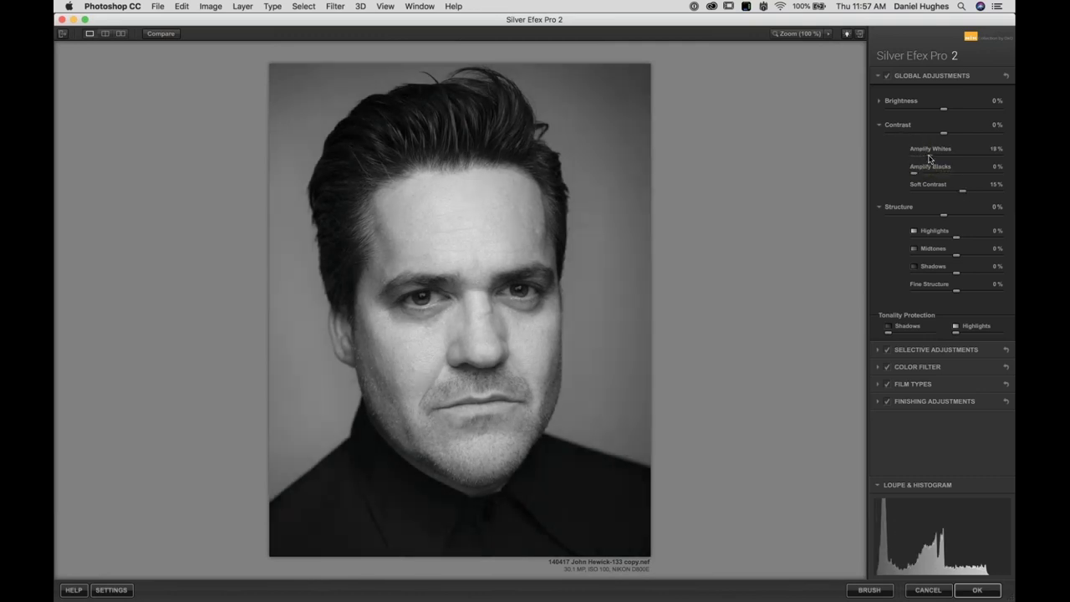
Raise Shadows to 39% and Dynamic Brightness to 20%, comparing against the original image
left_click(893, 126)
left_click(895, 102)
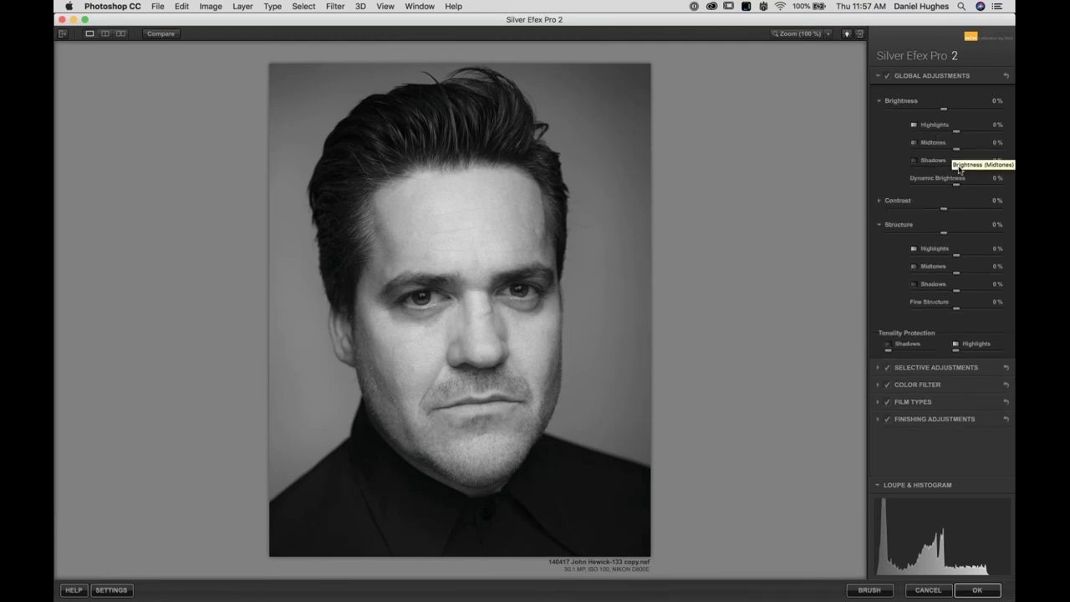
left_click_drag(959, 186, 972, 169)
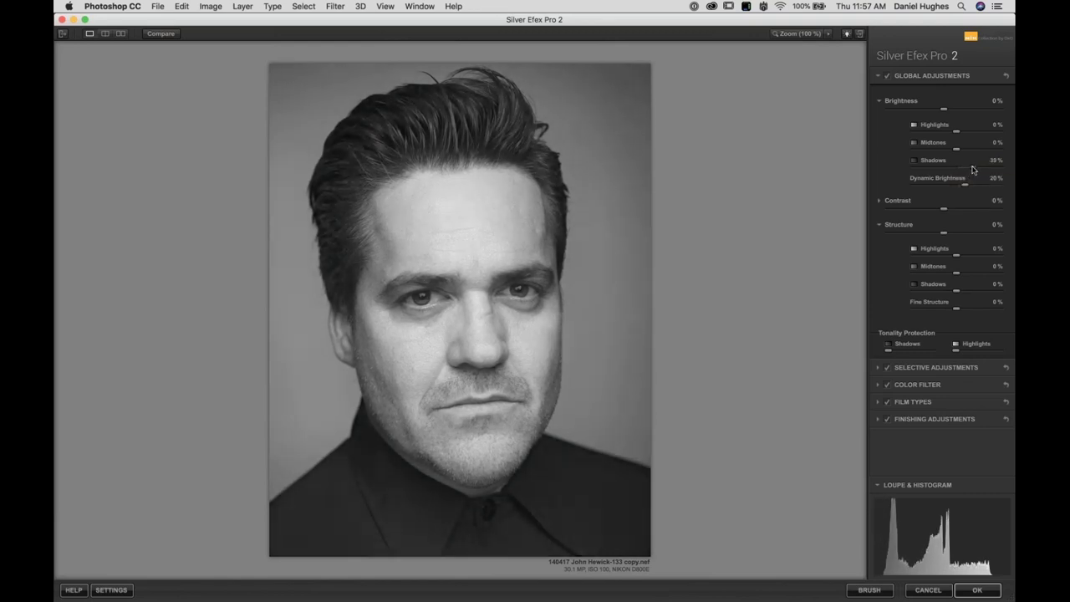
left_click(157, 33)
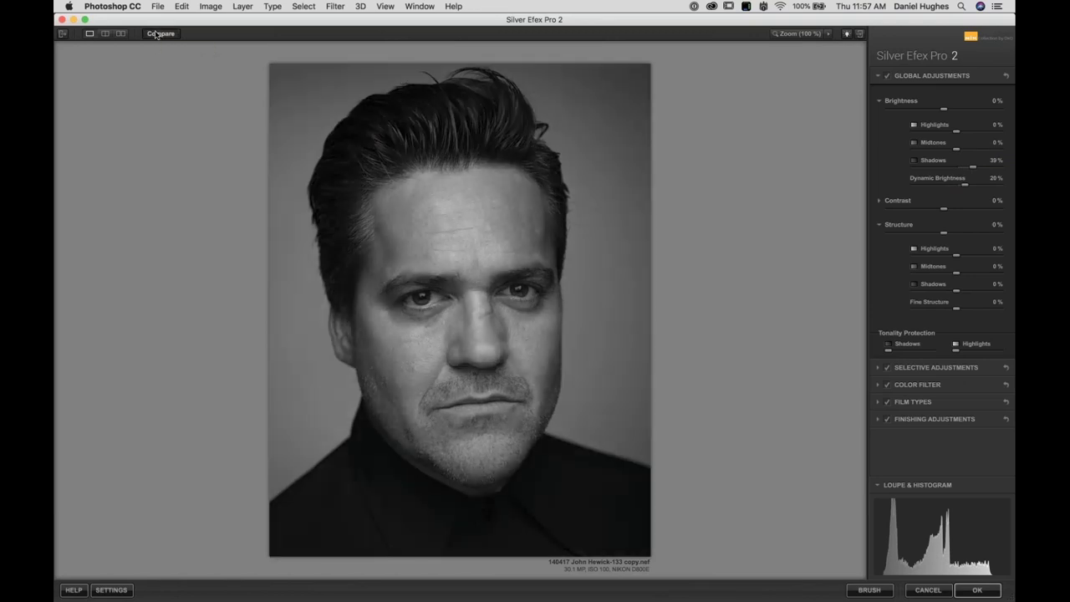
left_click(155, 36)
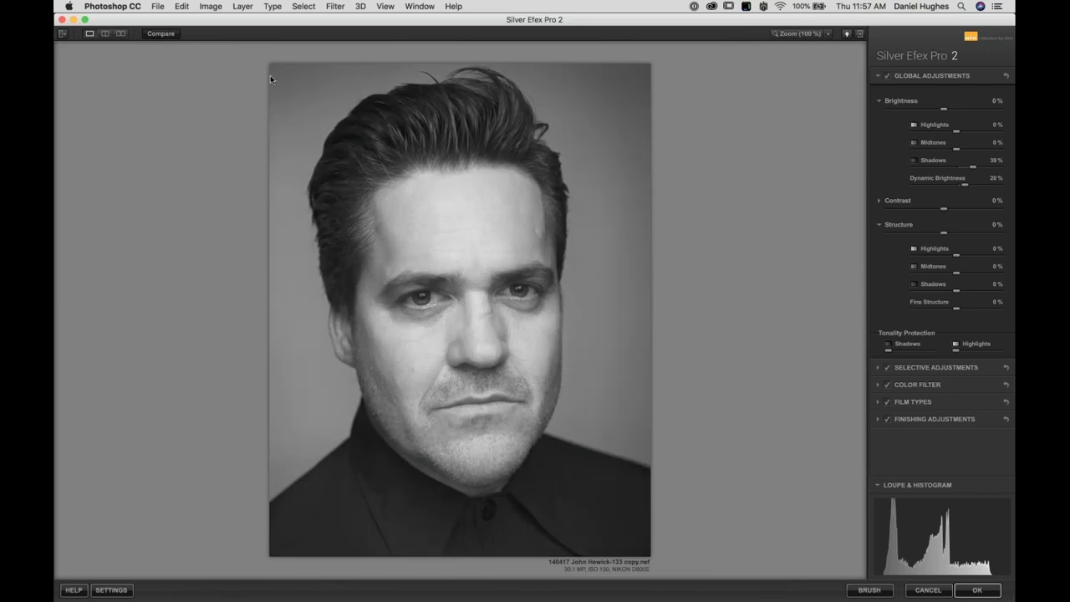
left_click(895, 101)
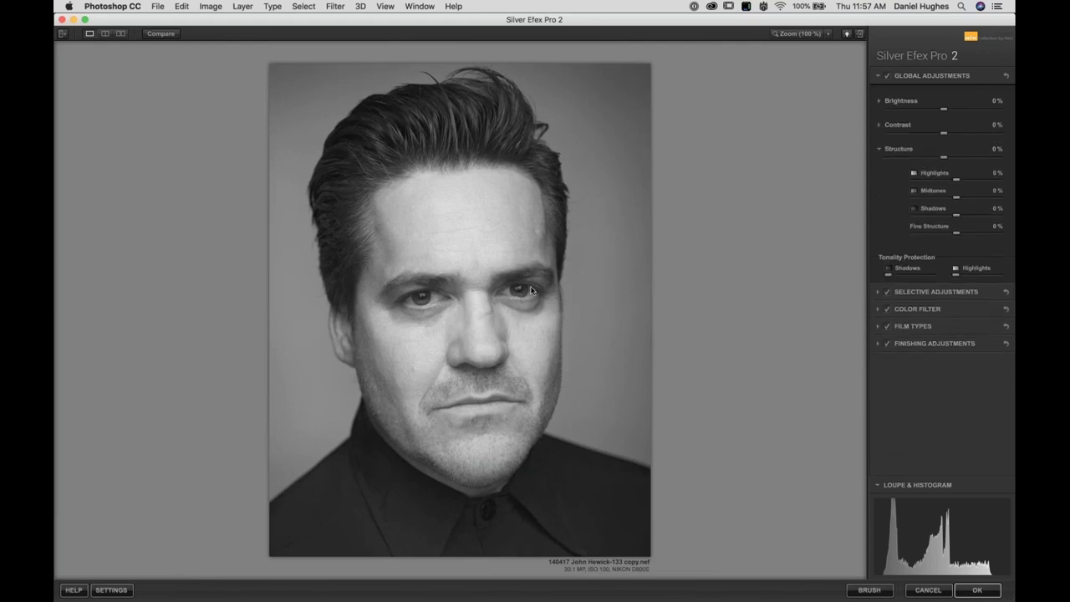
Zoom to 100% on the face and raise global Structure to 58%, resetting once along the way
left_click(464, 326)
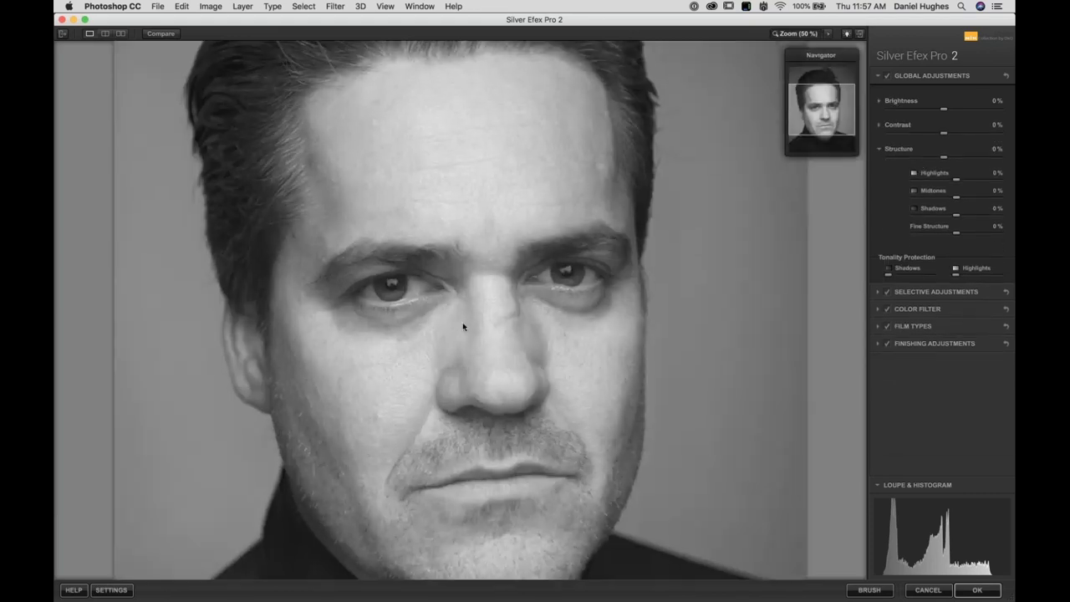
left_click(462, 326)
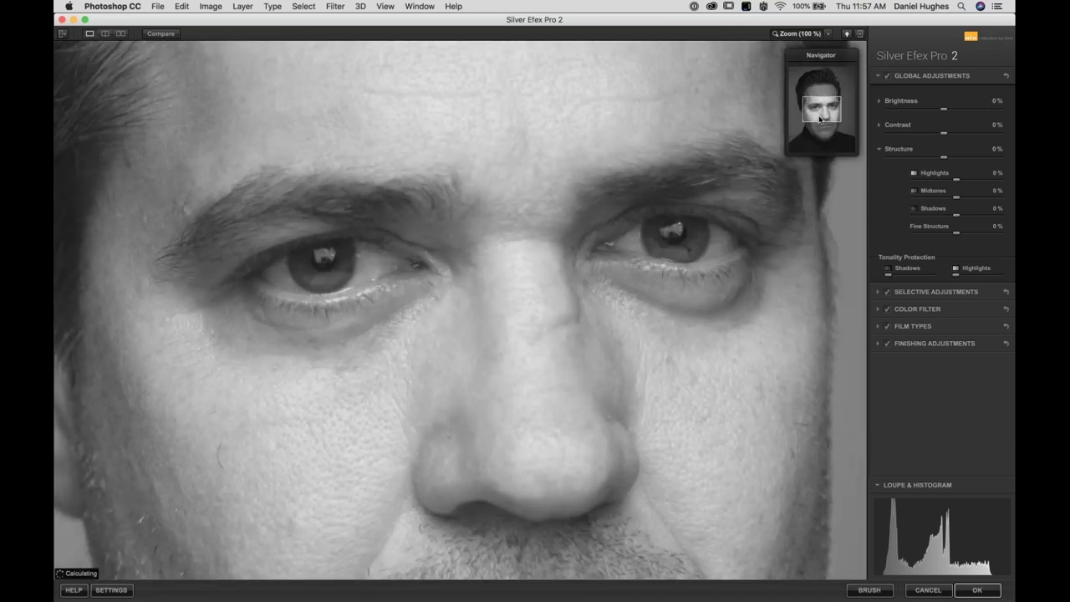
left_click_drag(821, 117, 828, 123)
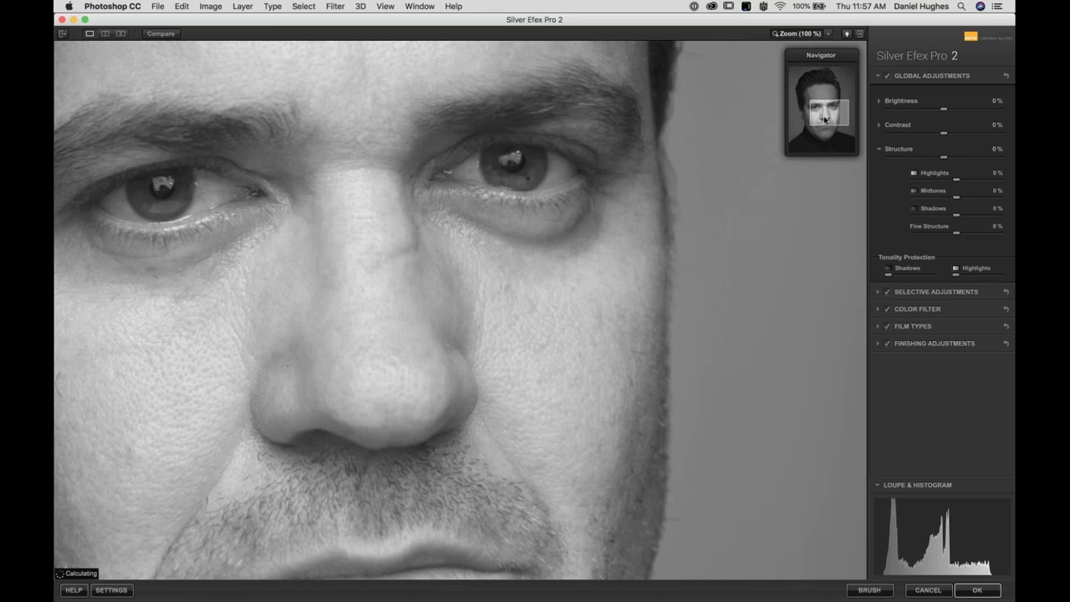
left_click(813, 120)
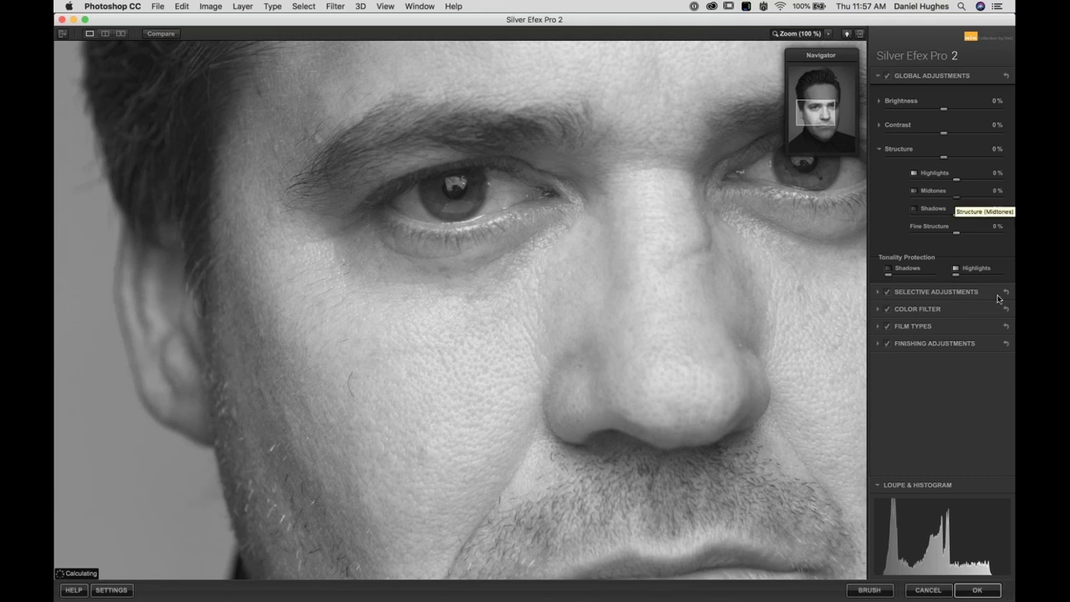
left_click_drag(946, 161, 976, 160)
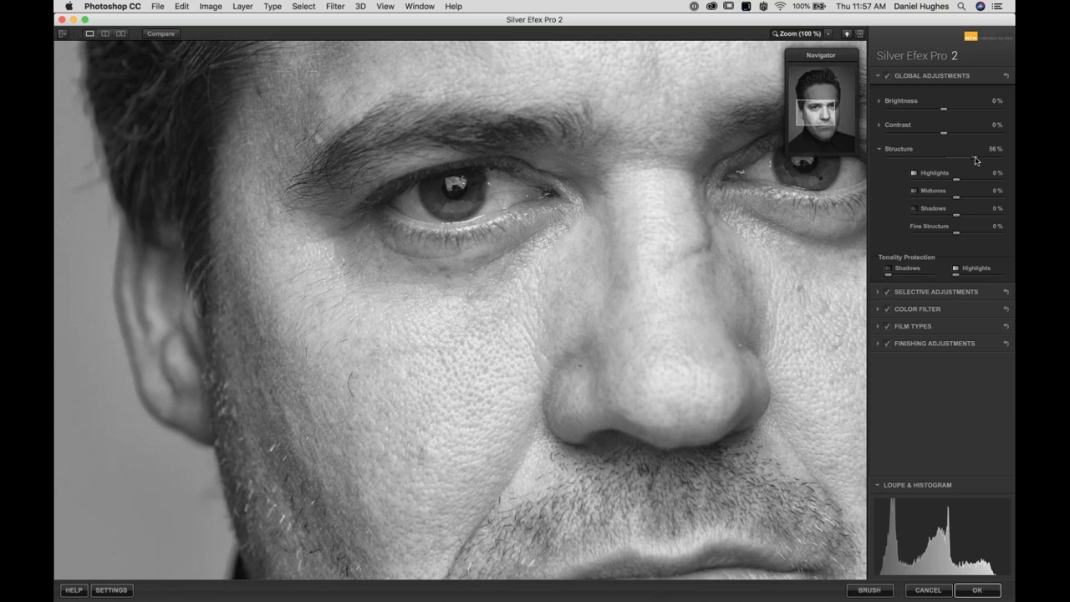
double_click(975, 161)
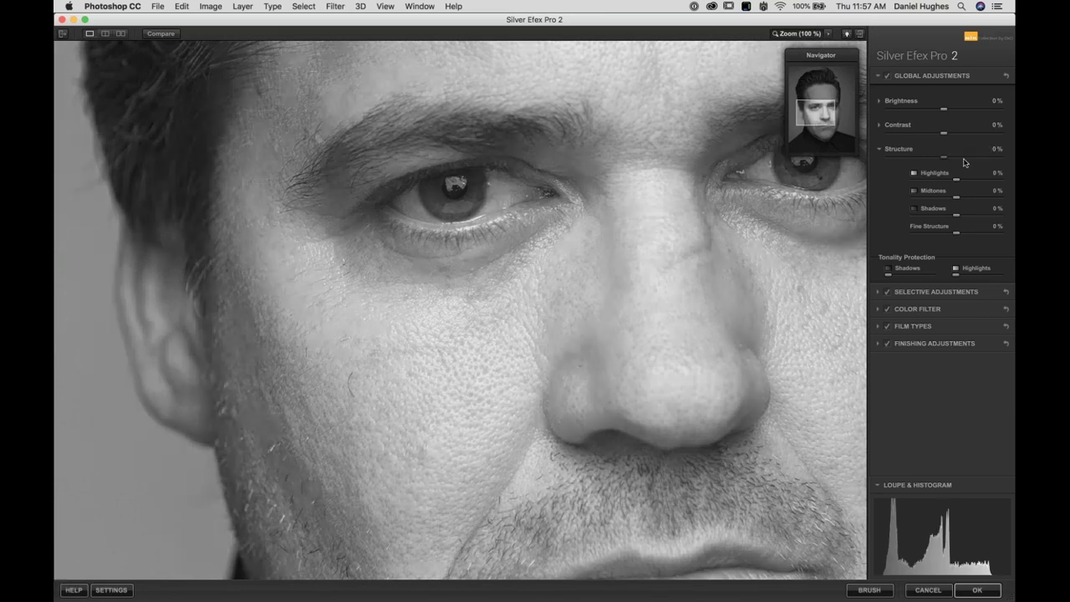
left_click_drag(944, 159, 974, 163)
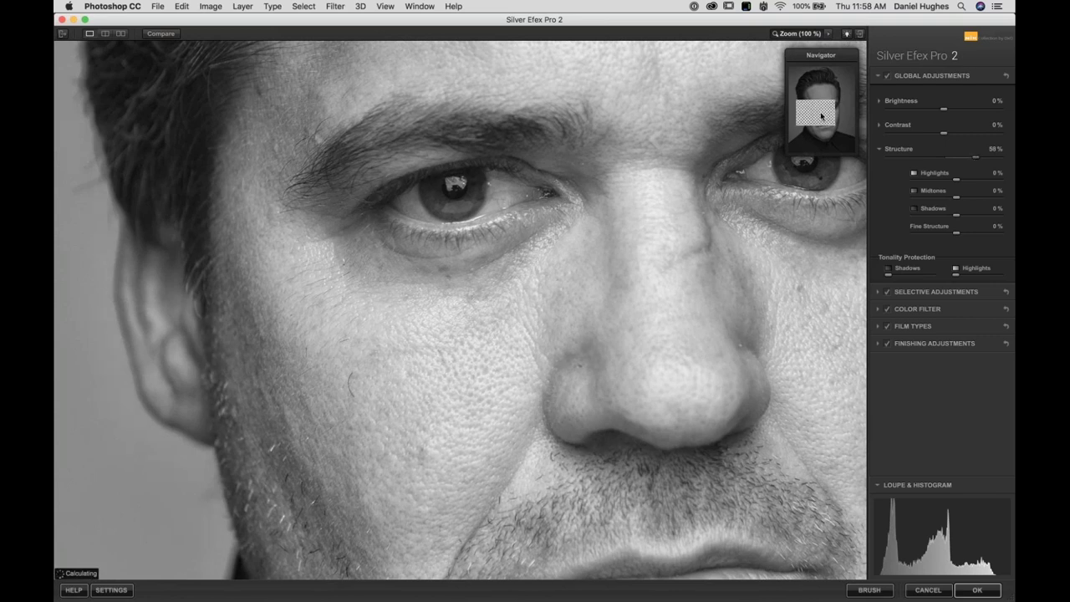
left_click_drag(821, 117, 811, 115)
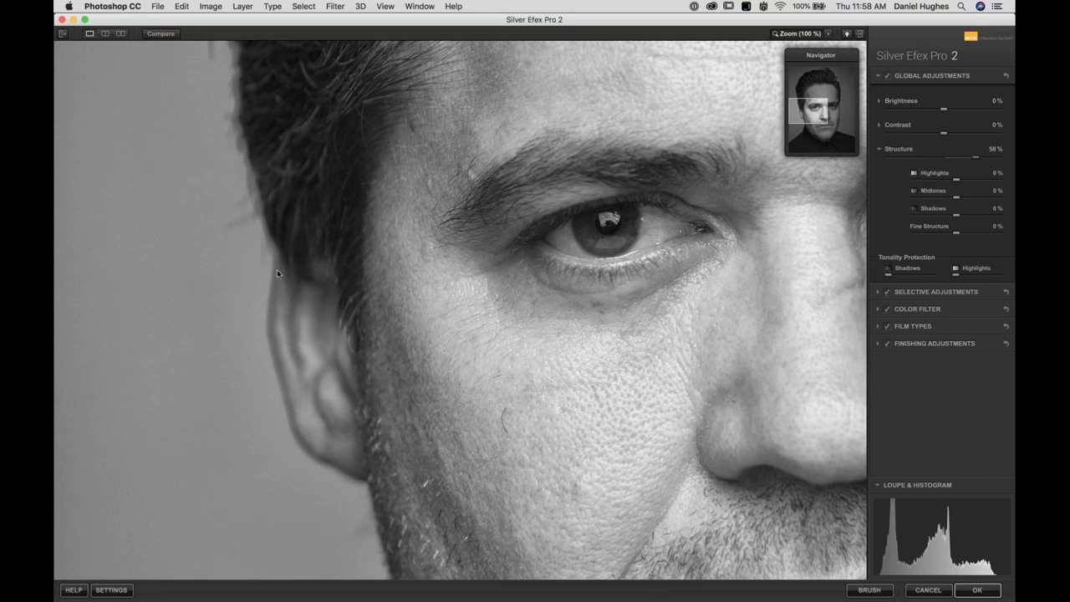
Reset Structure, test about +60% and -100%, settle at 5%, and centre on both eyes
double_click(976, 158)
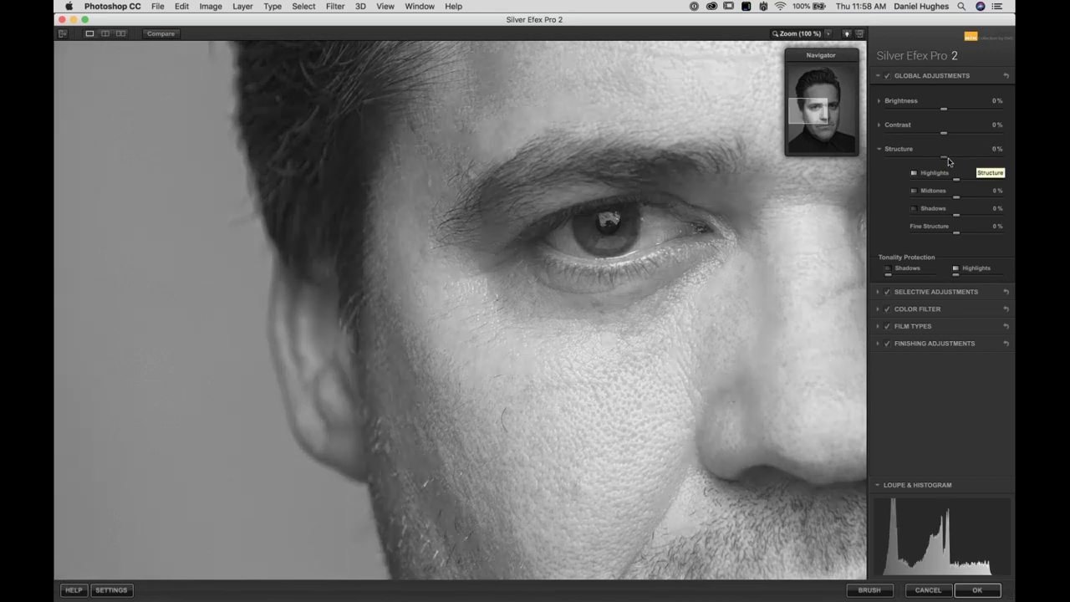
left_click_drag(942, 160, 976, 161)
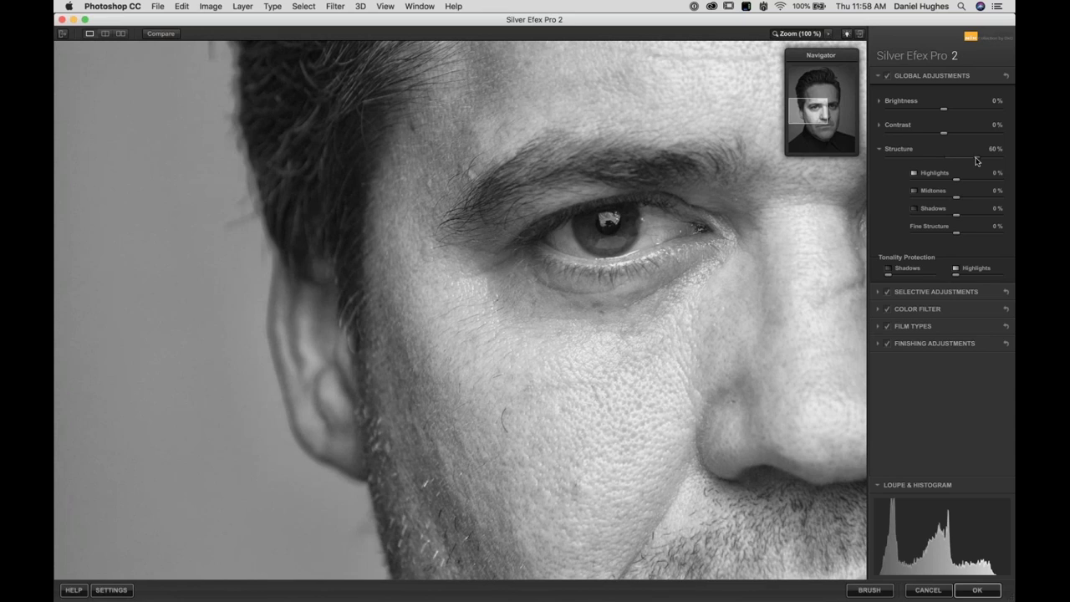
left_click_drag(976, 159, 867, 157)
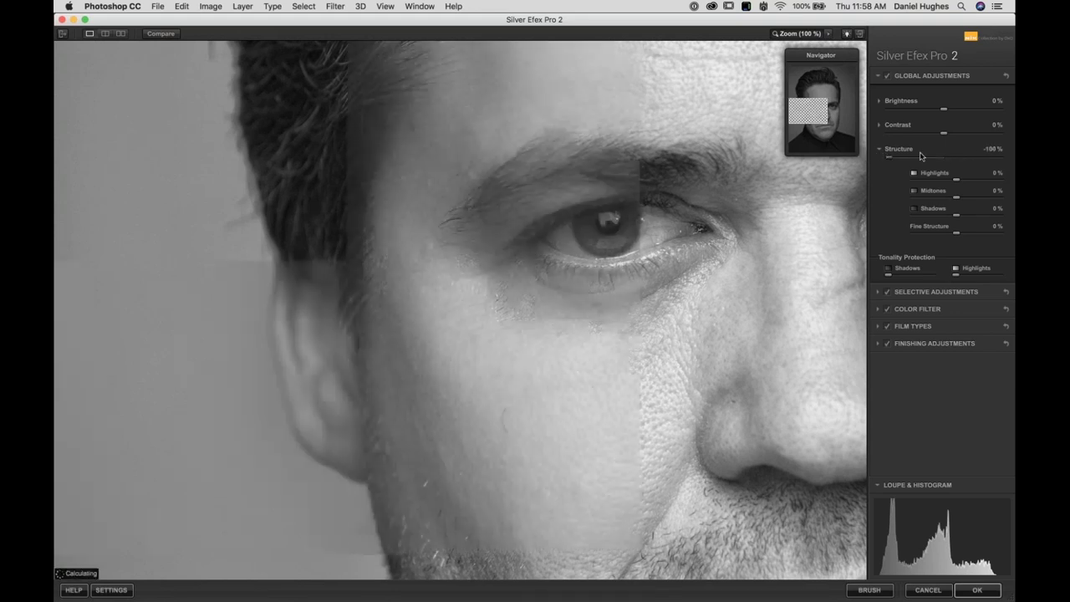
left_click_drag(890, 157, 948, 160)
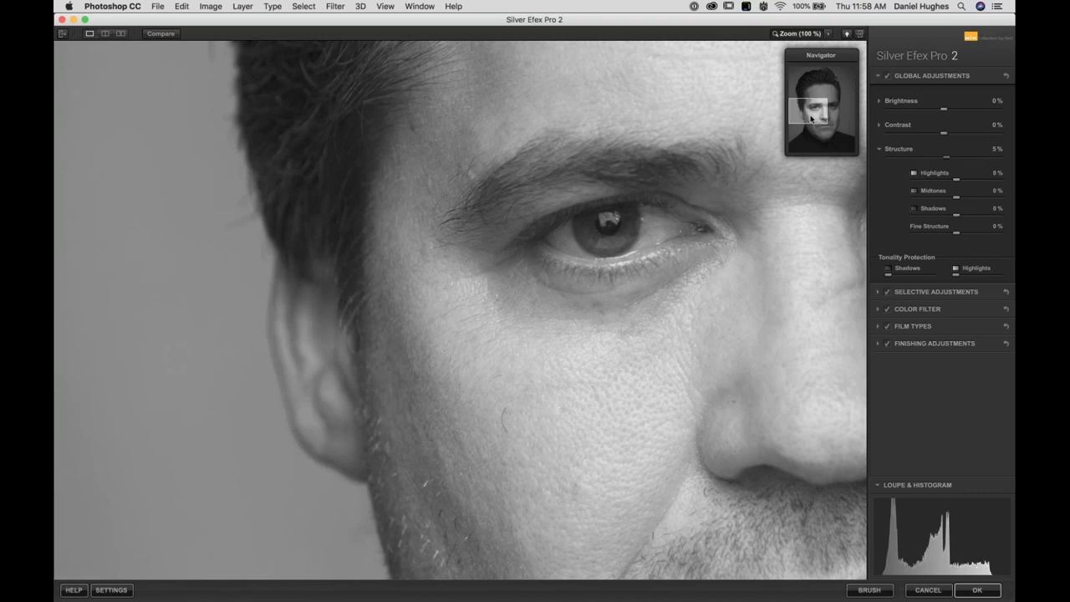
left_click_drag(820, 119, 823, 119)
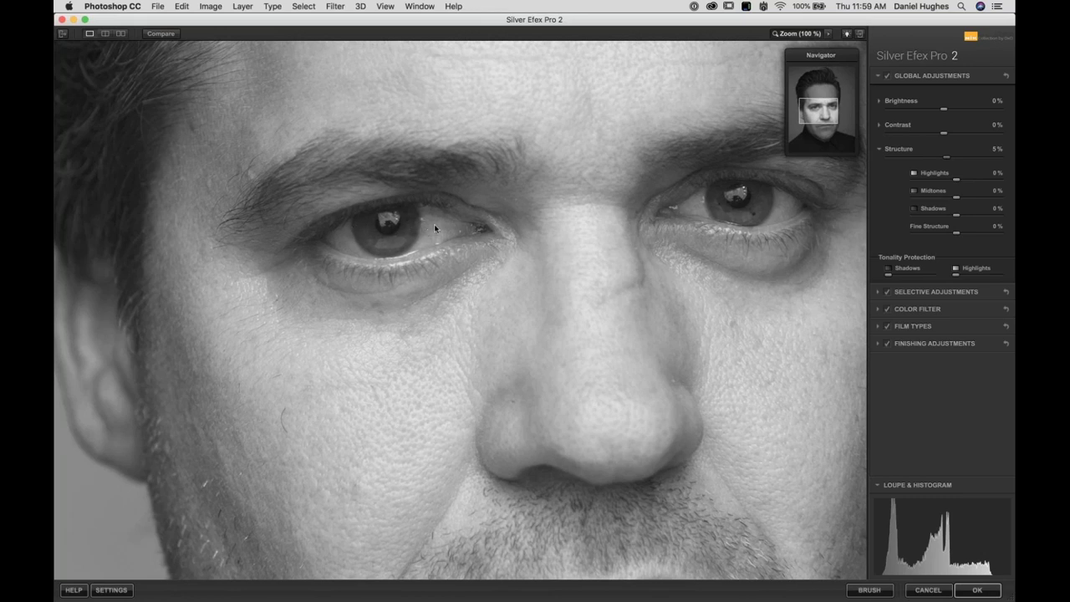
Add a control point on the left eye and resize its radius to cover the eye
left_click(932, 293)
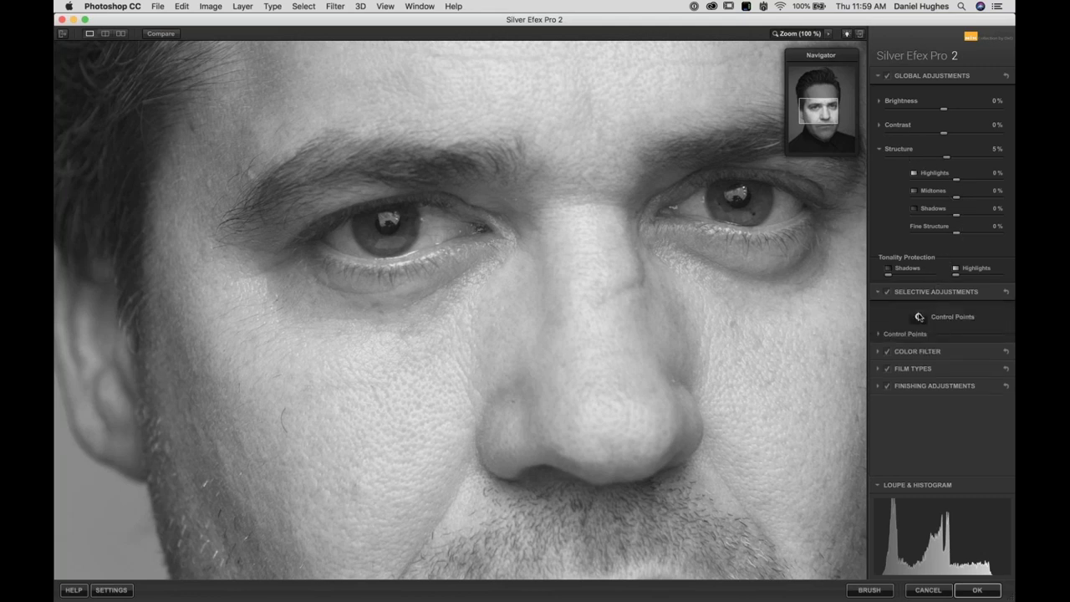
left_click(919, 317)
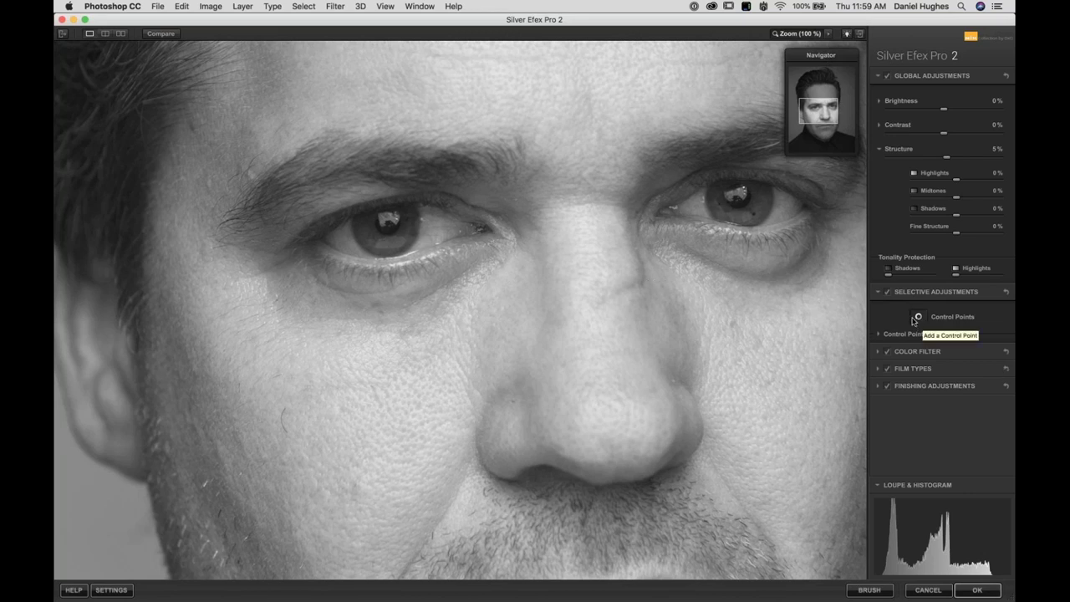
left_click(387, 243)
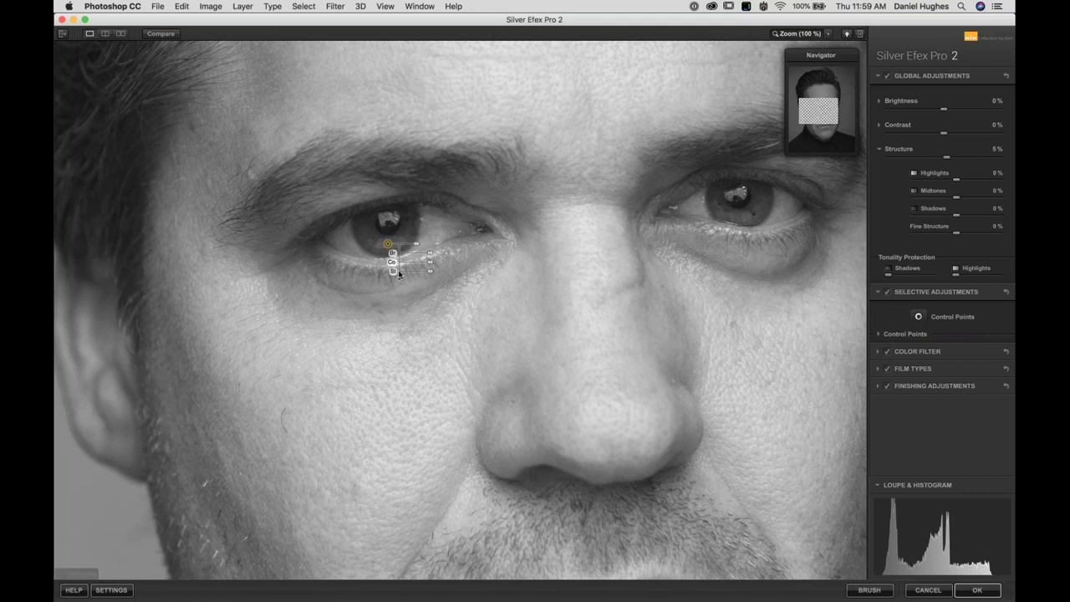
mouse_move(416, 243)
left_mouse_down()
mouse_move(485, 243)
mouse_move(411, 246)
left_mouse_up()
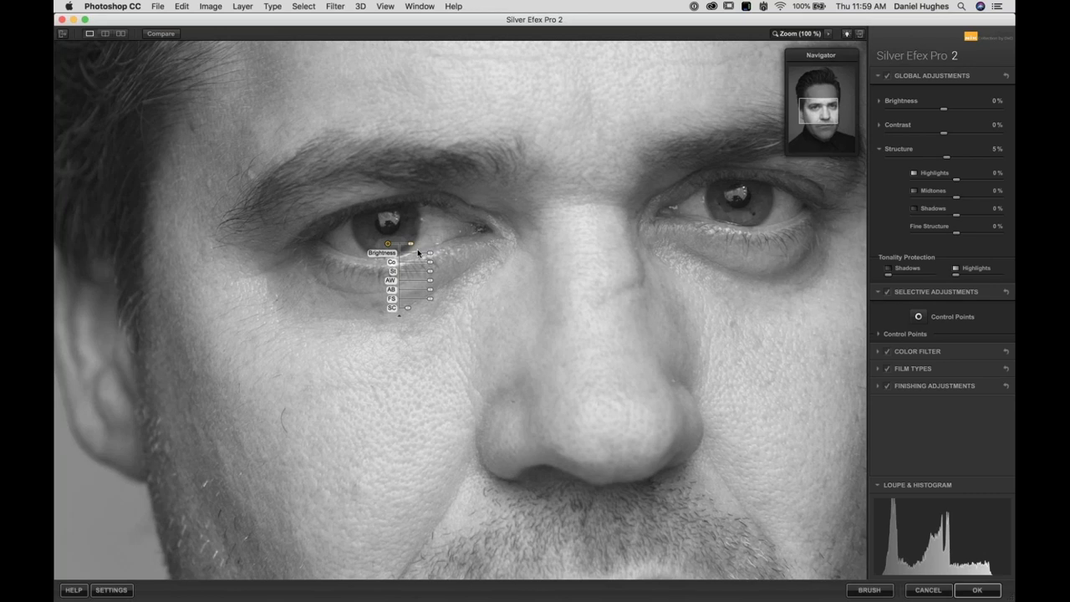
left_click_drag(409, 244, 414, 245)
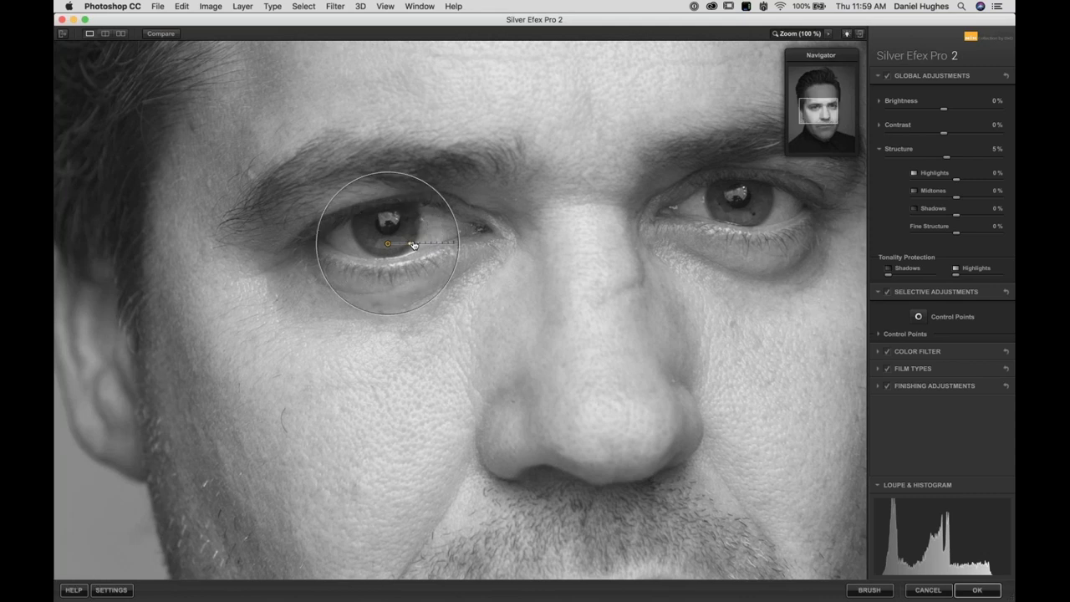
left_click_drag(413, 245, 413, 245)
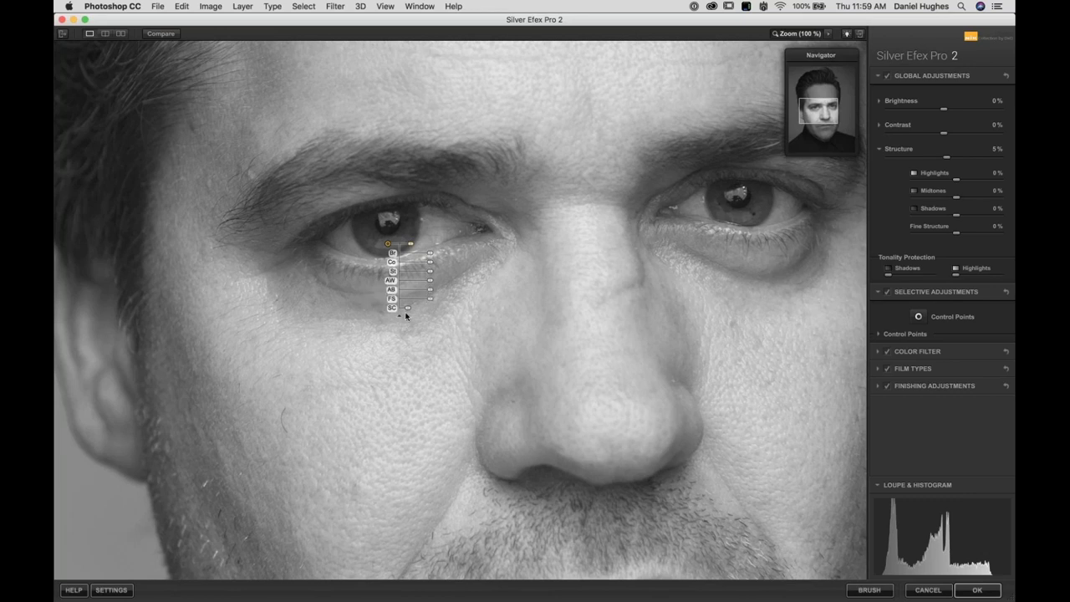
left_click_drag(408, 309, 339, 310)
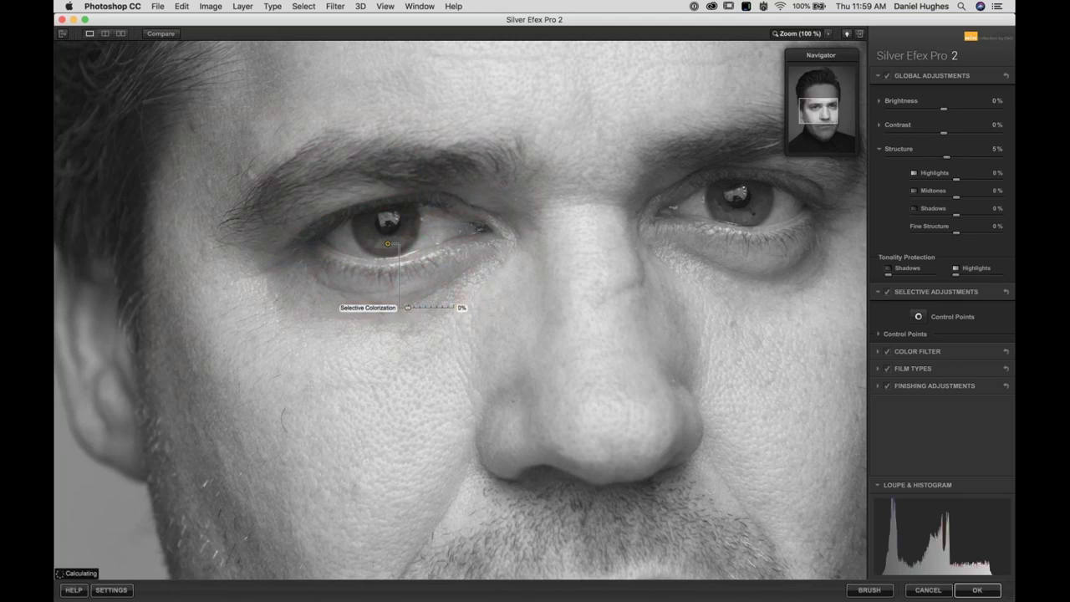
Set the eye point's Selective Colorization to 100%, test it on the cheek, then return it to the eye
mouse_move(464, 308)
left_mouse_down()
mouse_move(478, 307)
mouse_move(453, 308)
left_mouse_up()
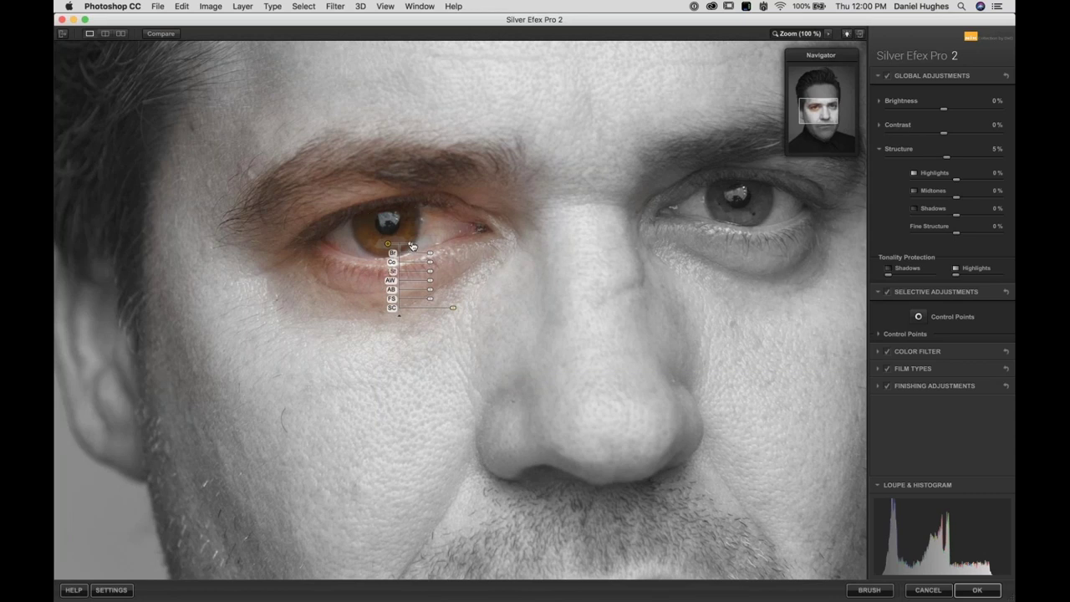
left_click_drag(410, 244, 408, 247)
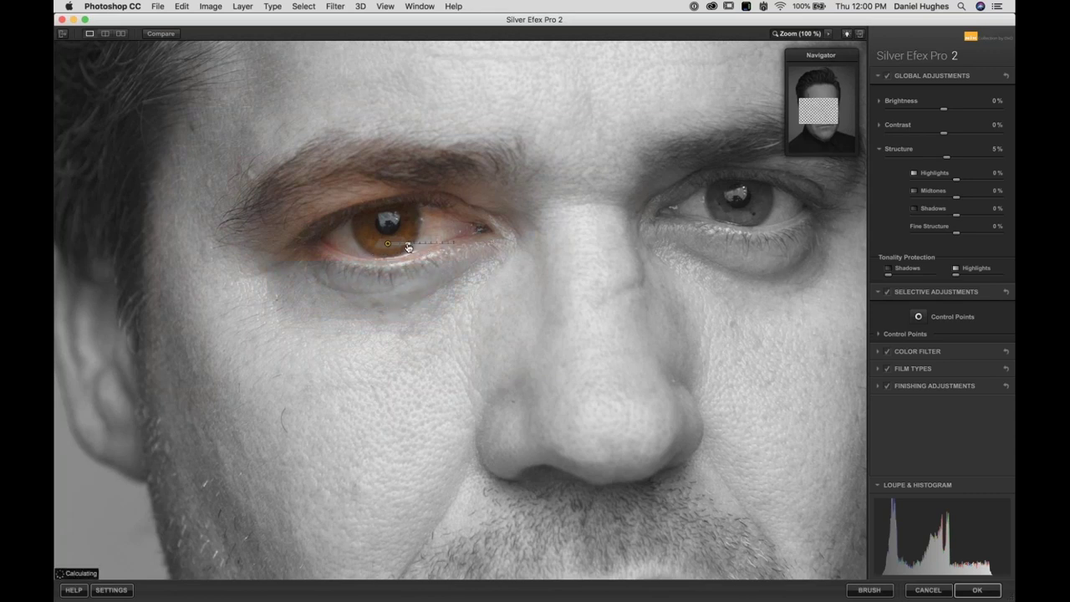
mouse_move(411, 247)
left_click(399, 242)
left_click_drag(388, 244, 272, 402)
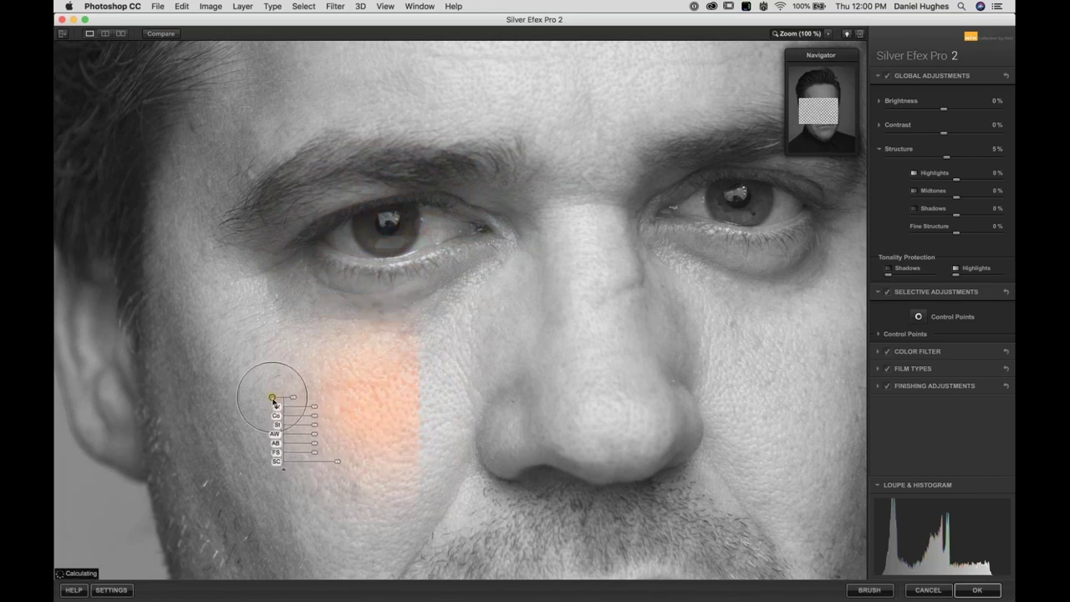
left_click(337, 461)
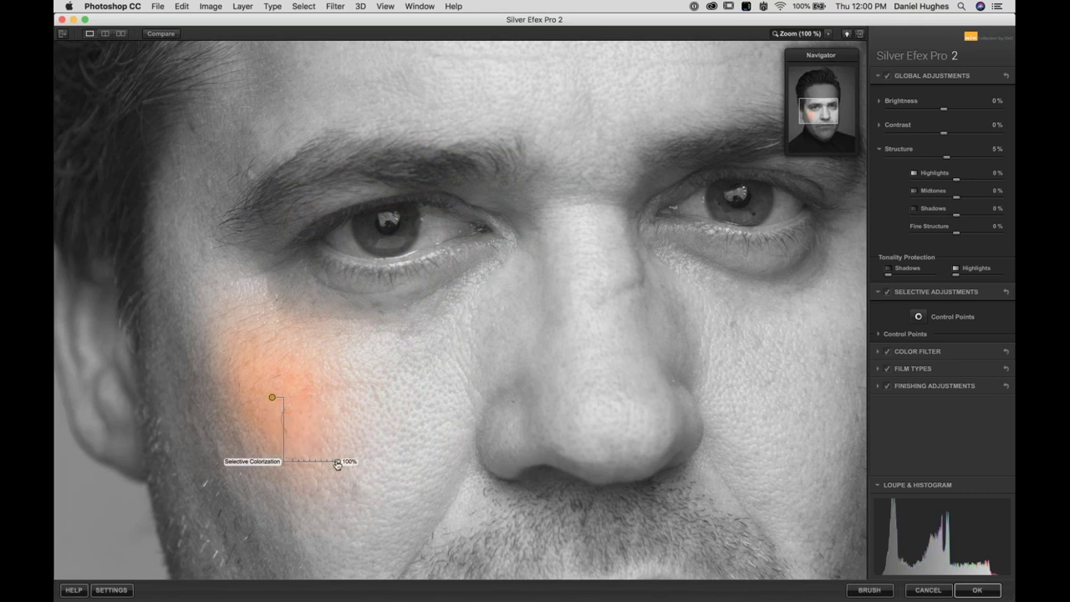
left_click_drag(273, 397, 396, 246)
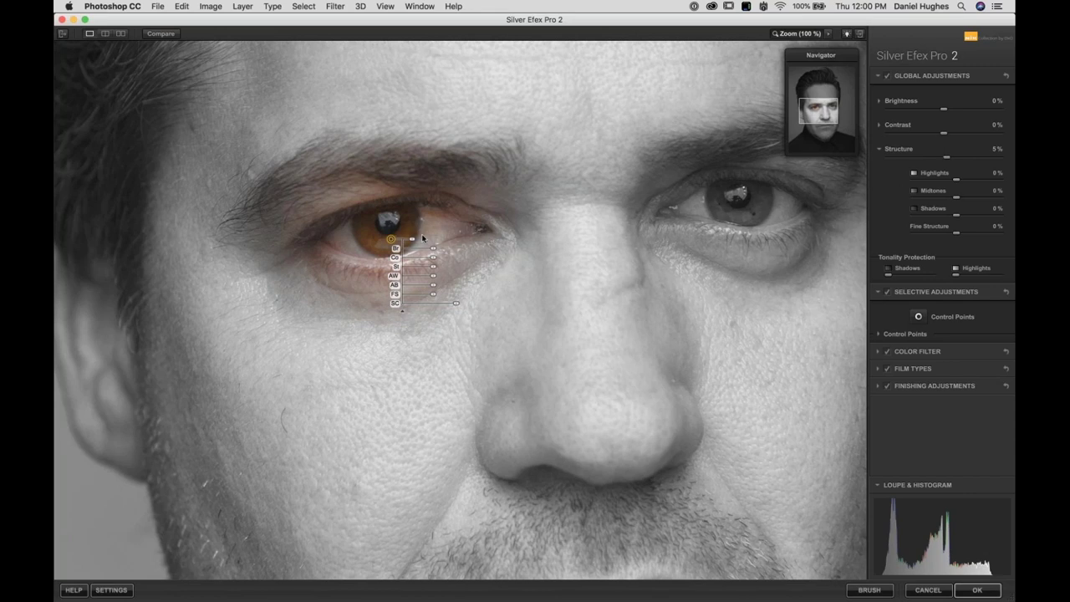
Add a second control point just below the left eye
left_click(918, 316)
left_click(372, 277)
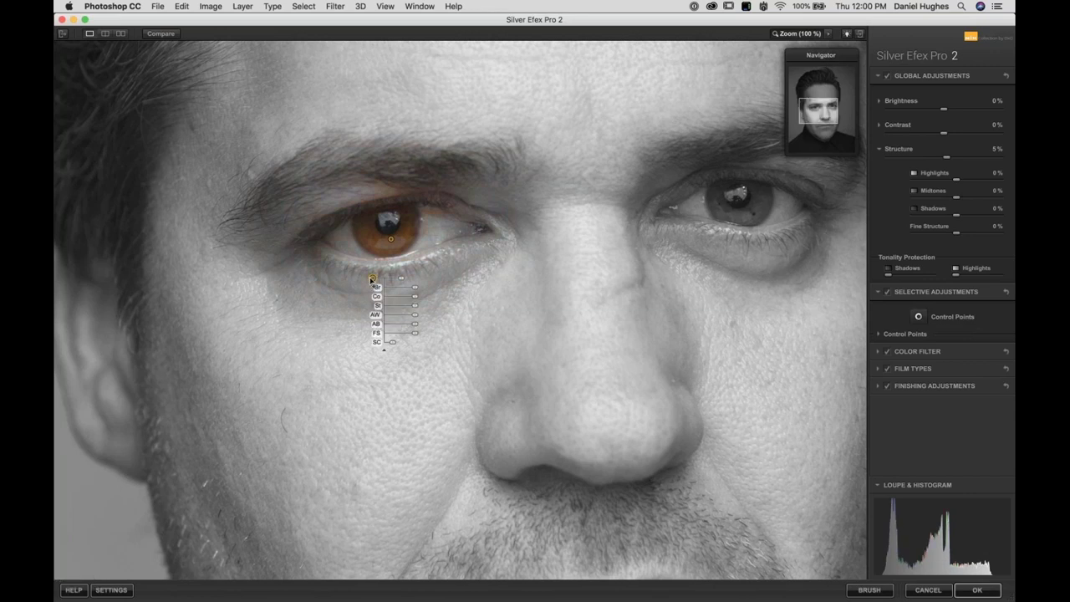
left_click_drag(372, 277, 371, 273)
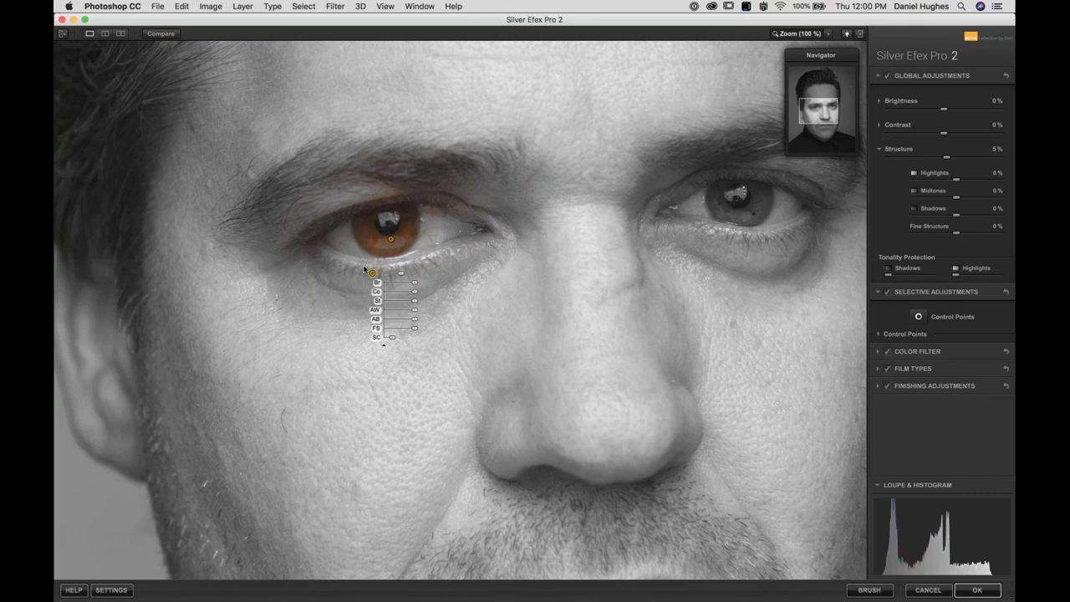
left_click_drag(364, 270, 388, 192)
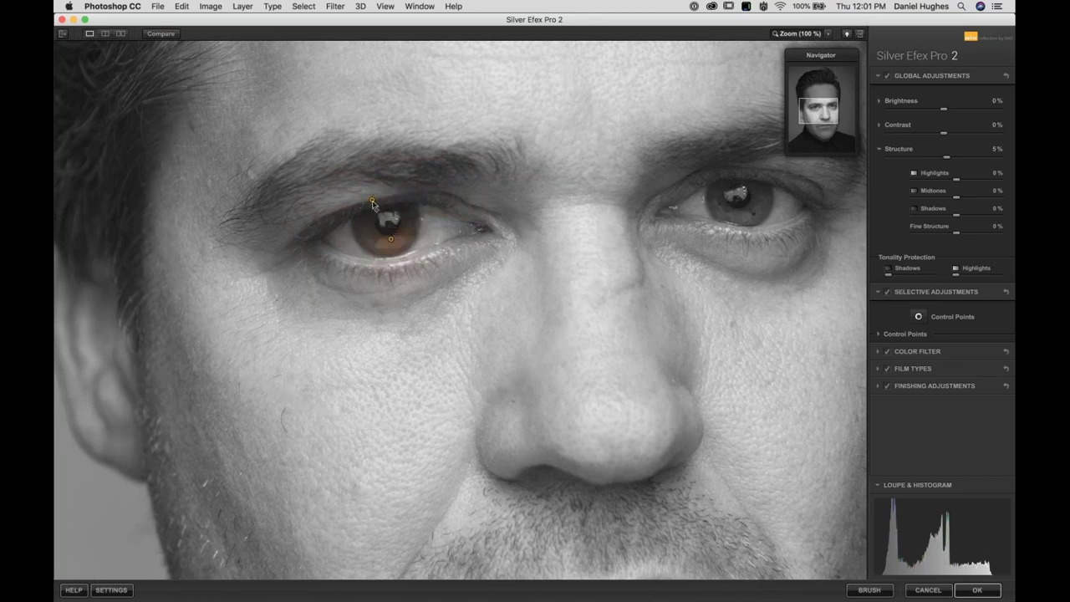
left_click_drag(373, 204, 381, 243)
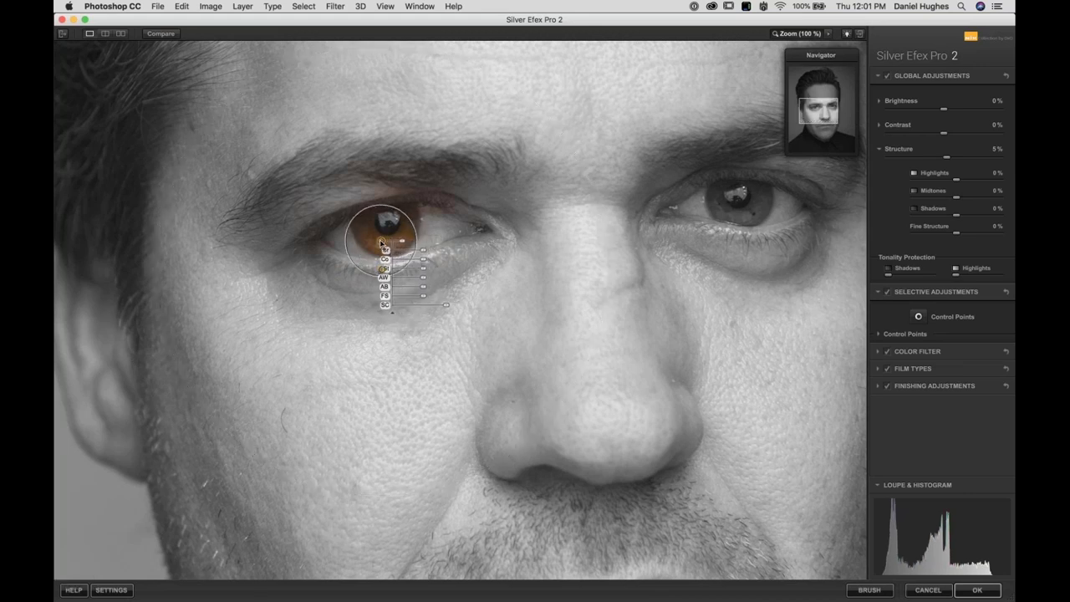
left_click(382, 271)
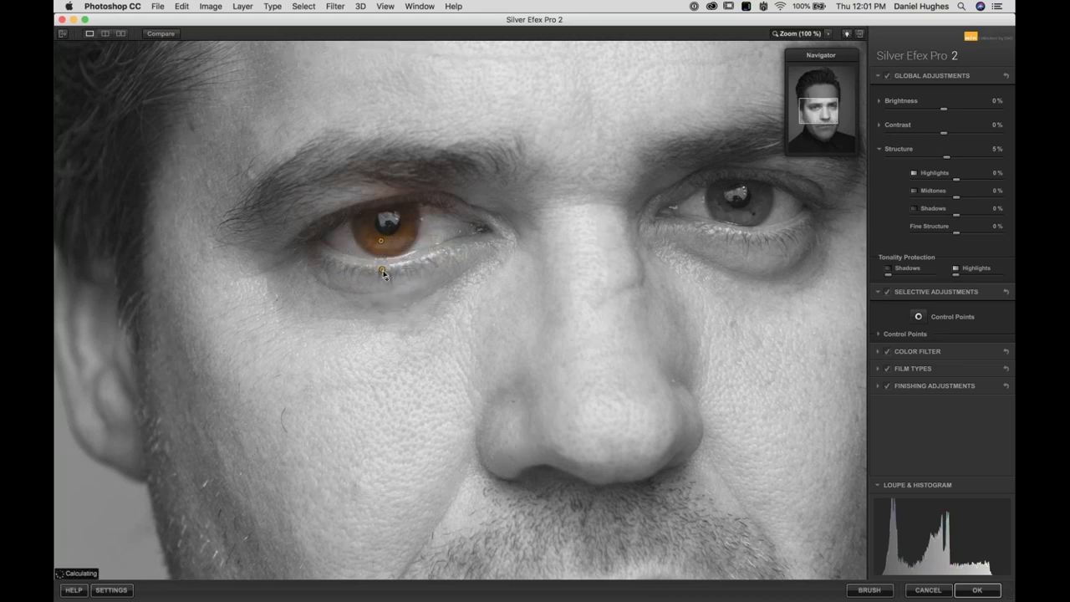
left_click(383, 273)
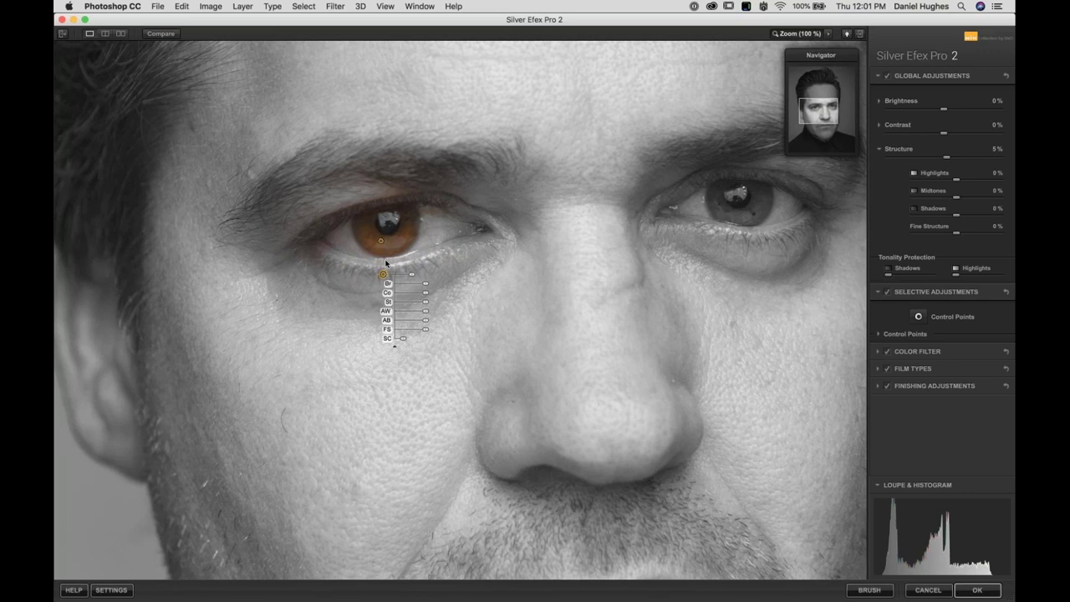
On the iris control point, set Selective Colorization back to 0 and Structure to 44%
left_click(381, 240)
left_click_drag(443, 304, 401, 305)
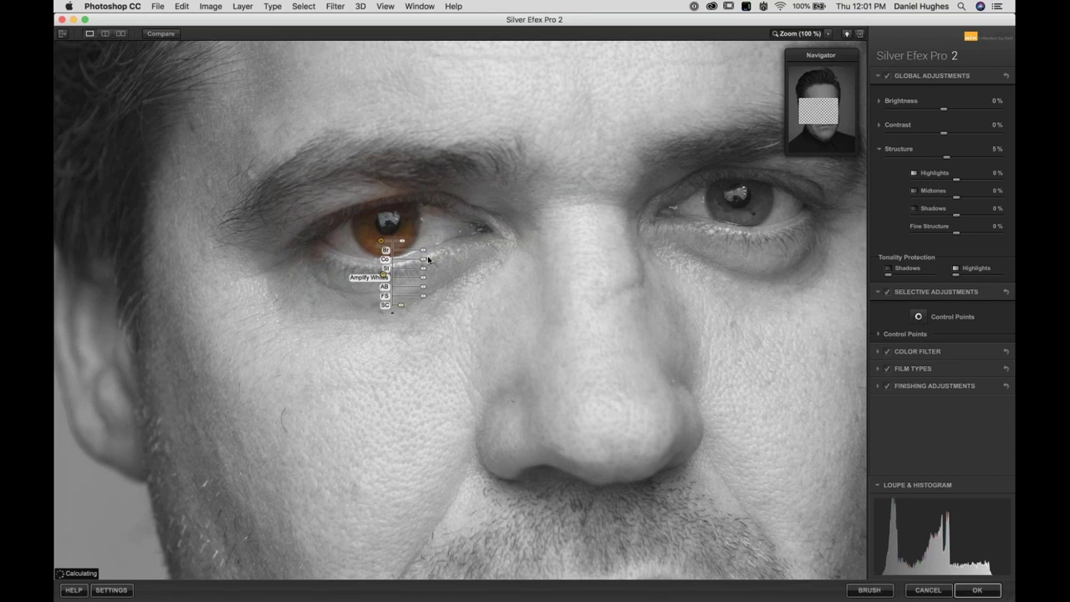
left_click_drag(424, 268, 441, 254)
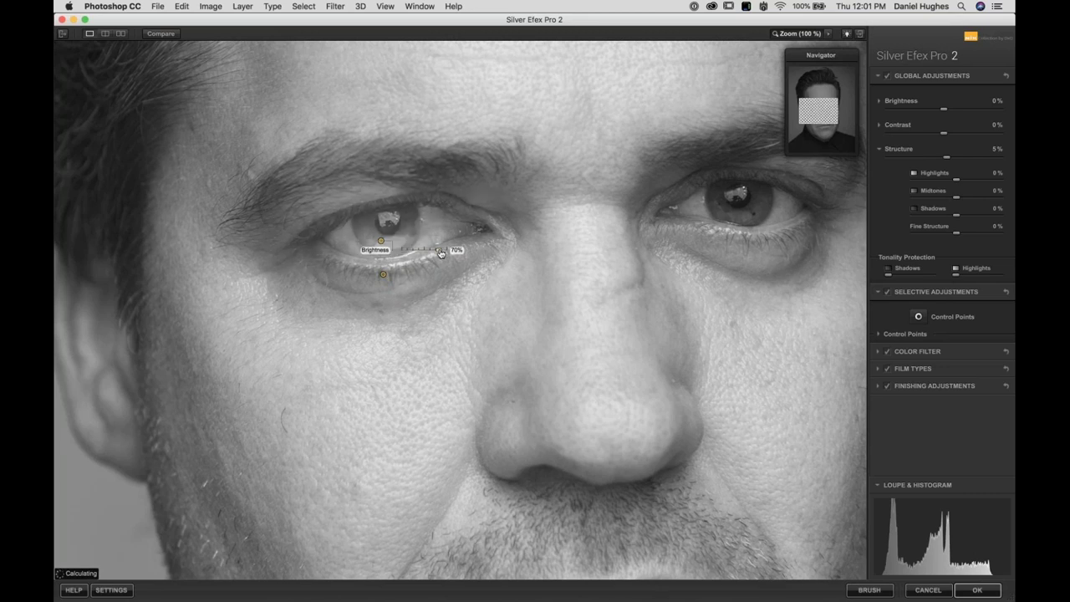
Lower the eye point's brightness to 10% and boost contrast under the left eye
left_click(509, 354)
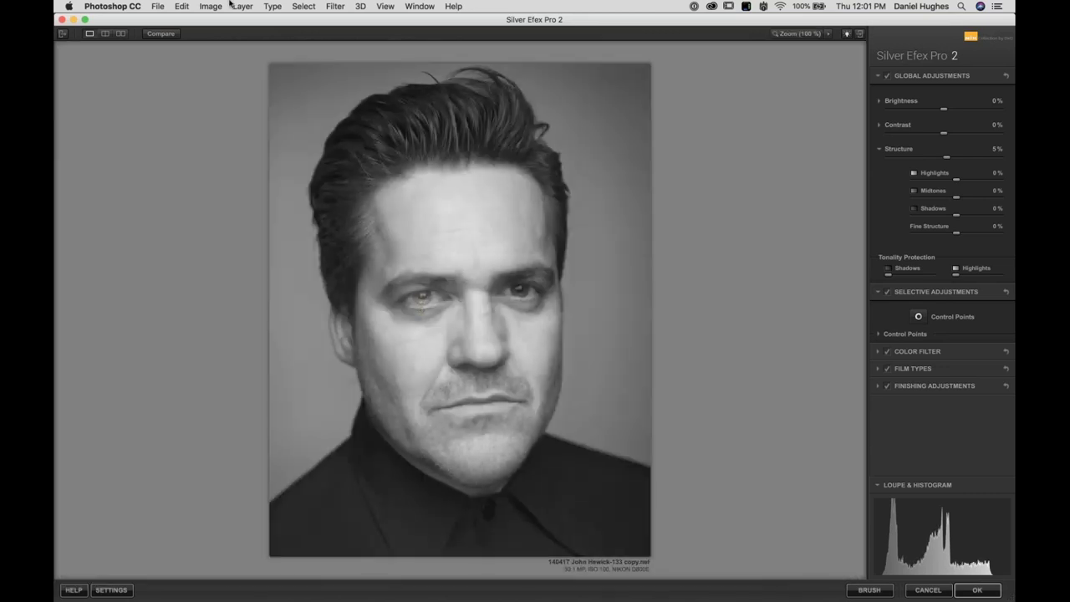
left_click(416, 423)
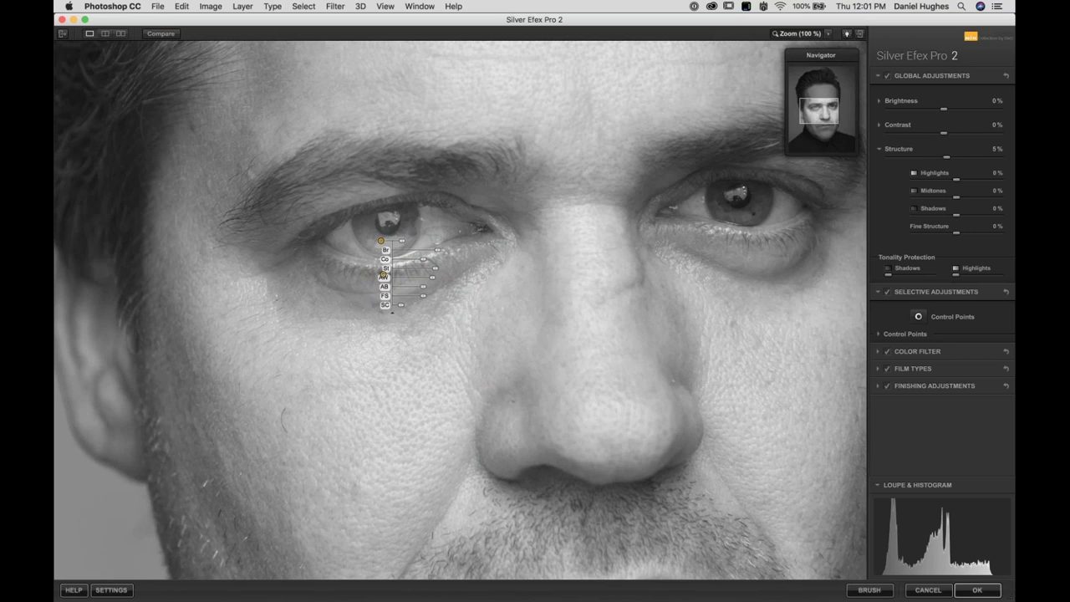
left_click(382, 241)
left_click_drag(440, 251, 426, 254)
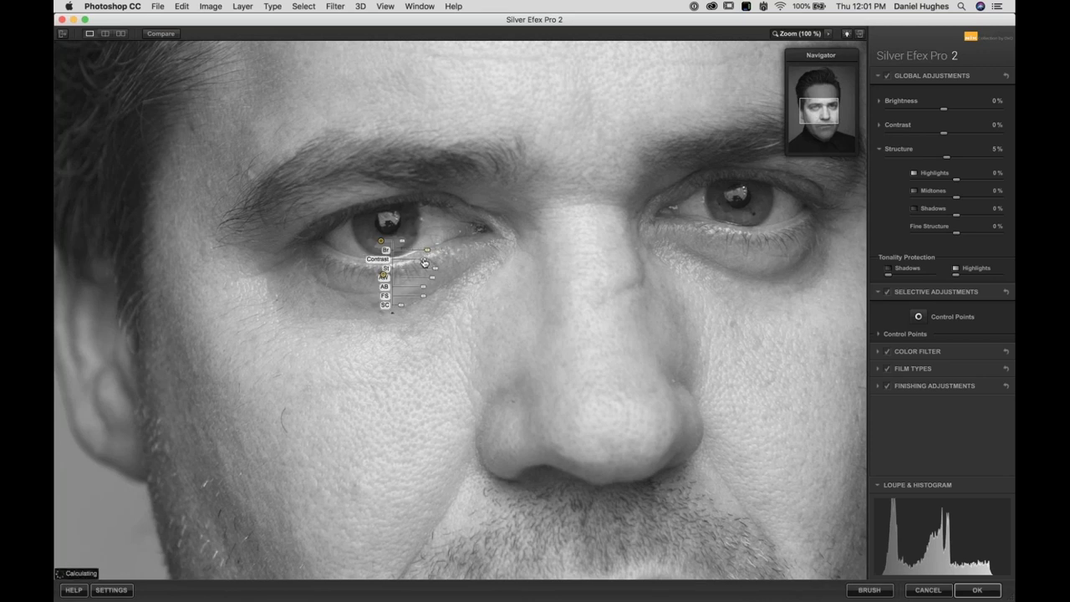
left_click_drag(424, 262, 434, 266)
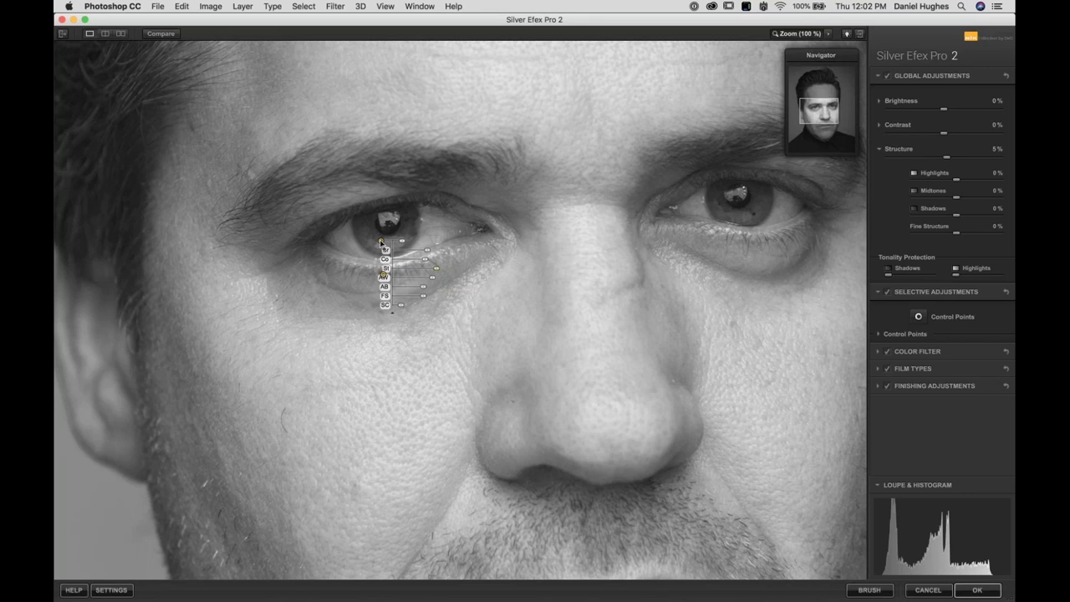
Copy the left-eye control points onto the right eye with Cmd+C/Cmd+V and Alt-drag, then zoom to fit
key("super+c")
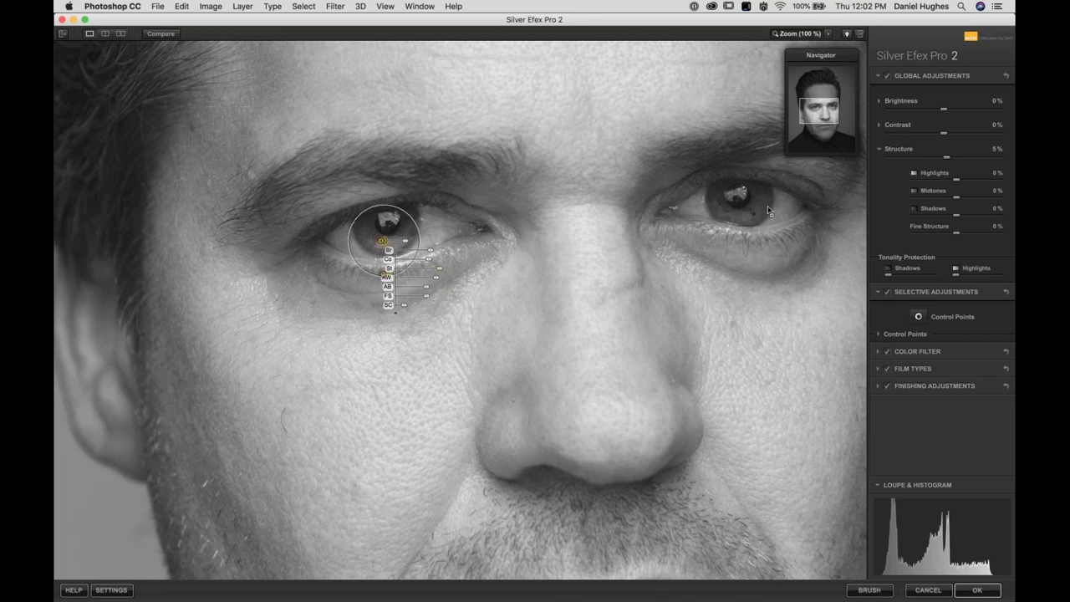
key("super+v")
left_click(757, 207)
left_click_drag(757, 207, 752, 209)
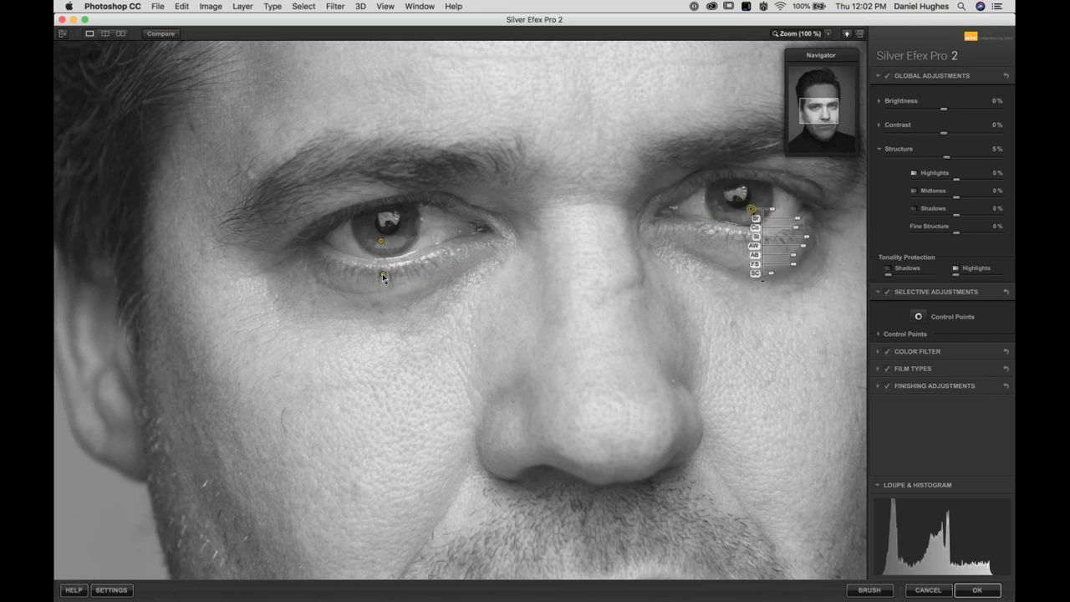
left_click_drag(387, 275, 754, 248)
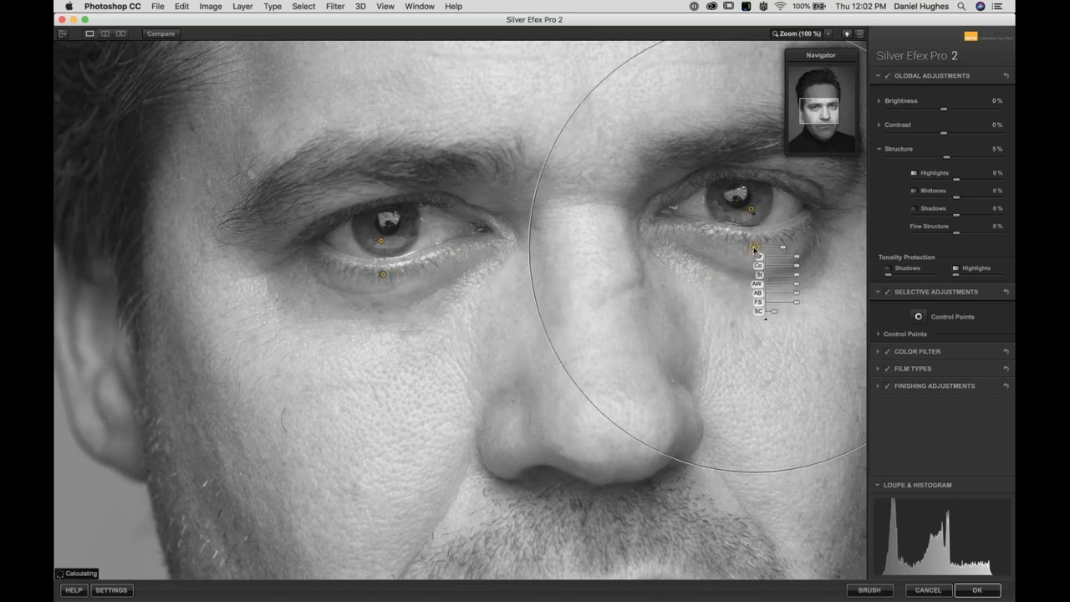
left_click(664, 272)
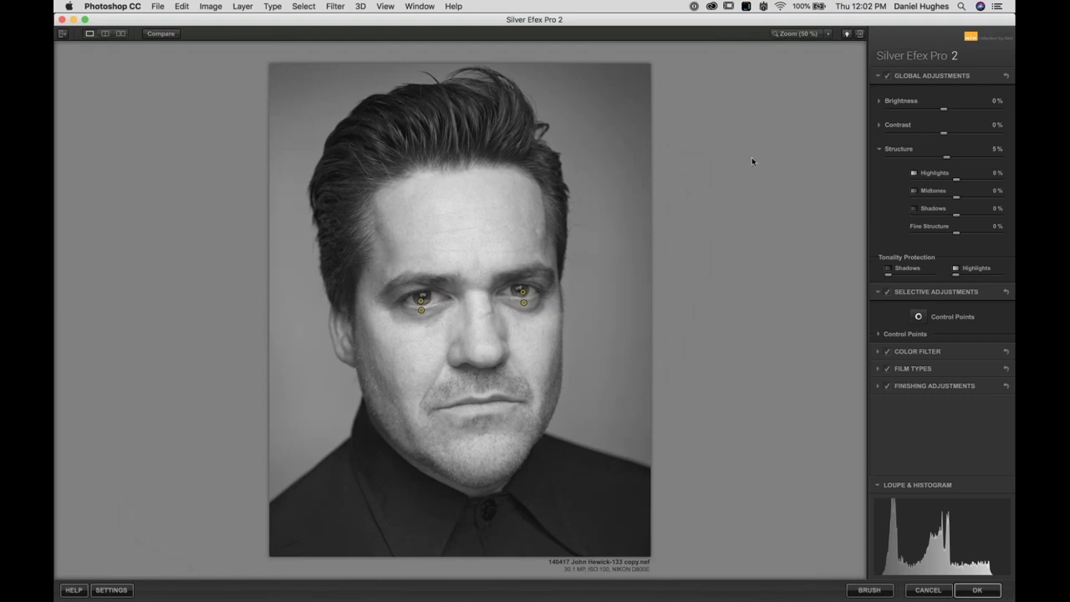
Add control points on the left and right jaw, darkening the left jaw about 15% and more
left_click(919, 316)
left_click(383, 407)
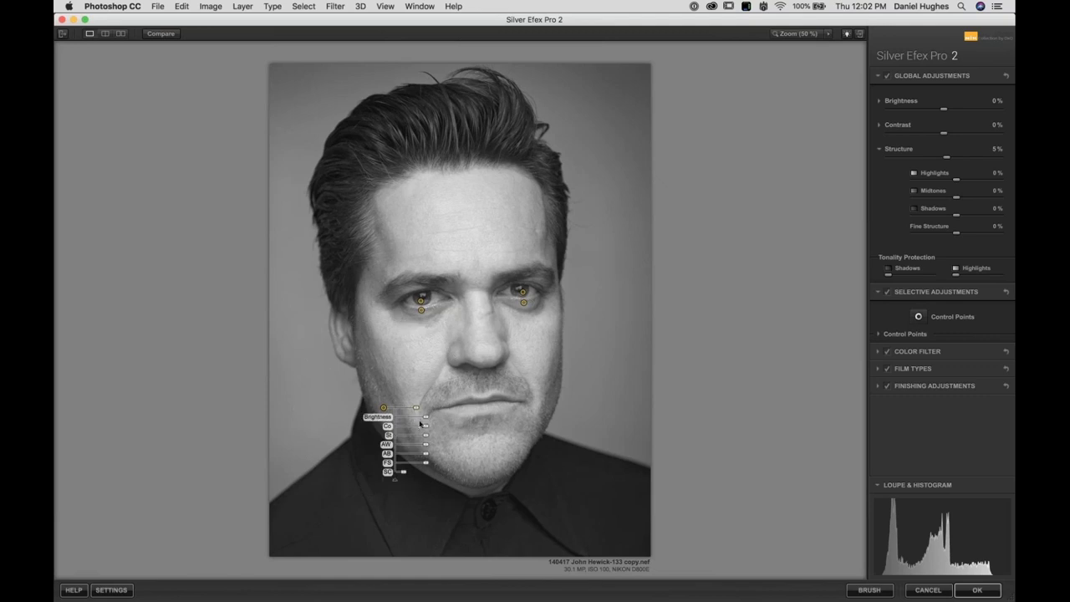
left_click_drag(430, 416, 424, 420)
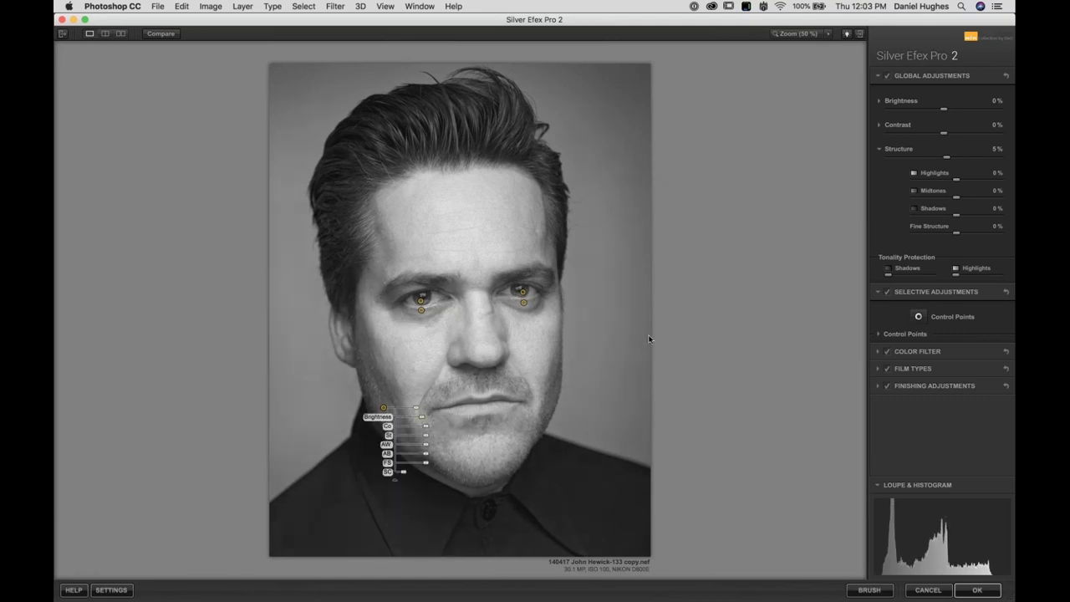
left_click(921, 317)
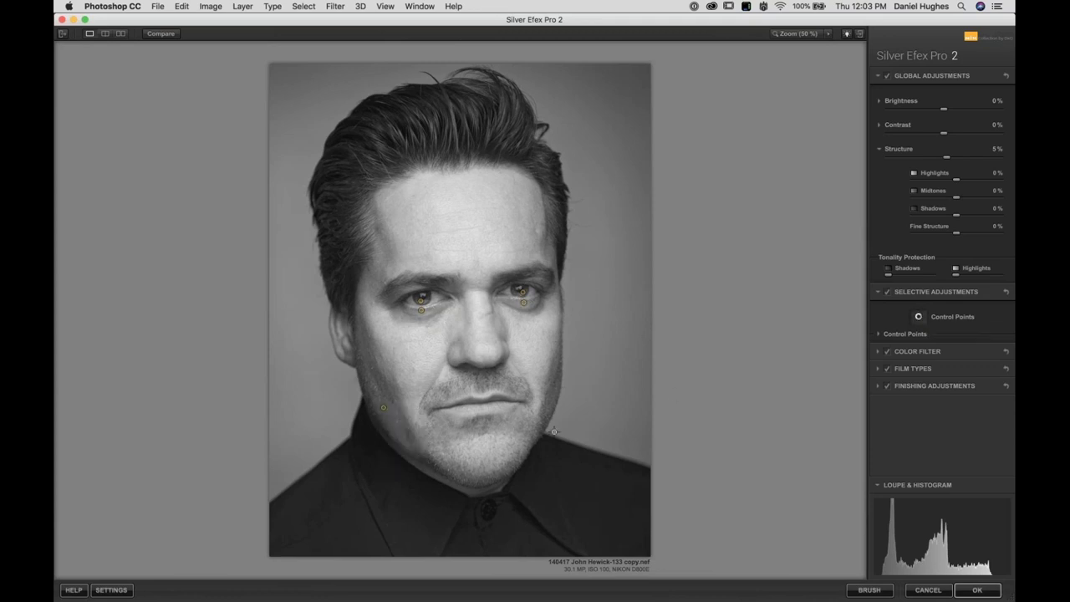
left_click(555, 393)
left_click_drag(584, 393, 596, 405)
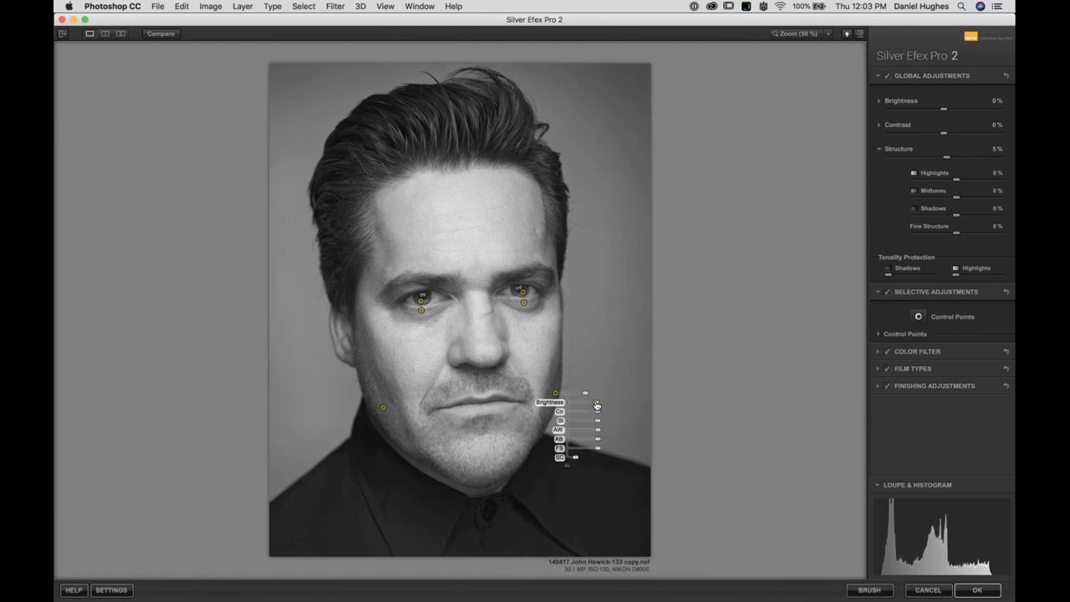
left_click(383, 408)
left_click_drag(421, 417, 417, 417)
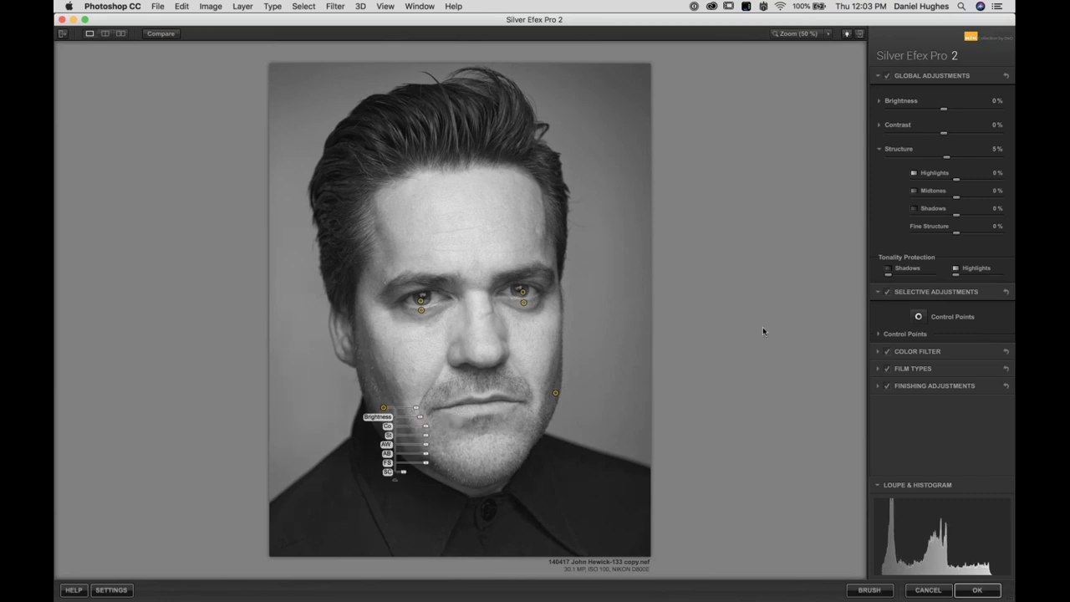
Add a chin control point, set its reach, and darken it to -27% brightness
left_click(919, 316)
left_click(482, 472)
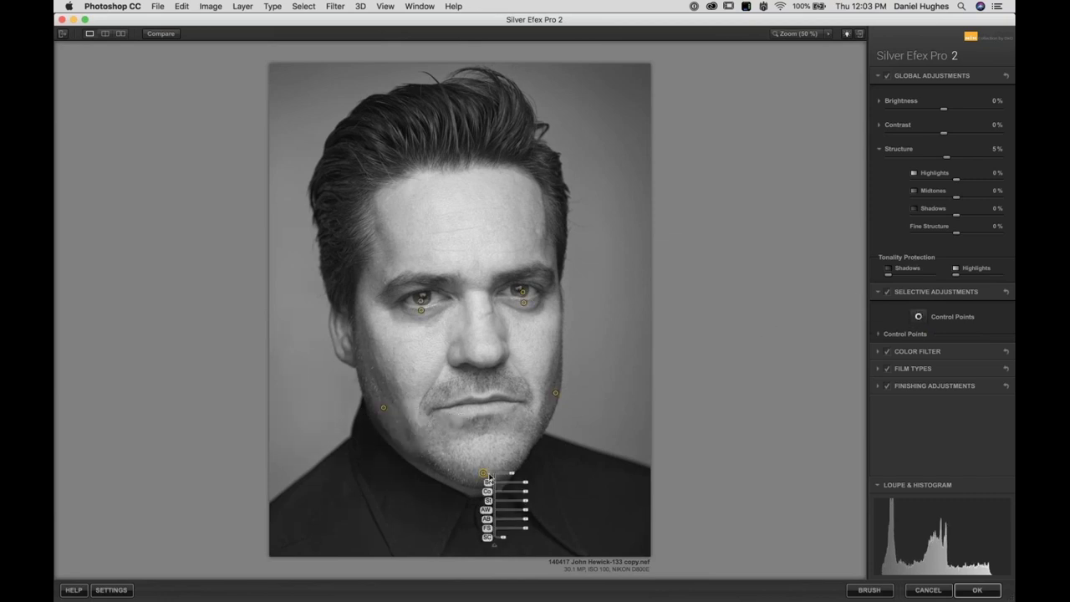
left_click_drag(513, 473, 514, 475)
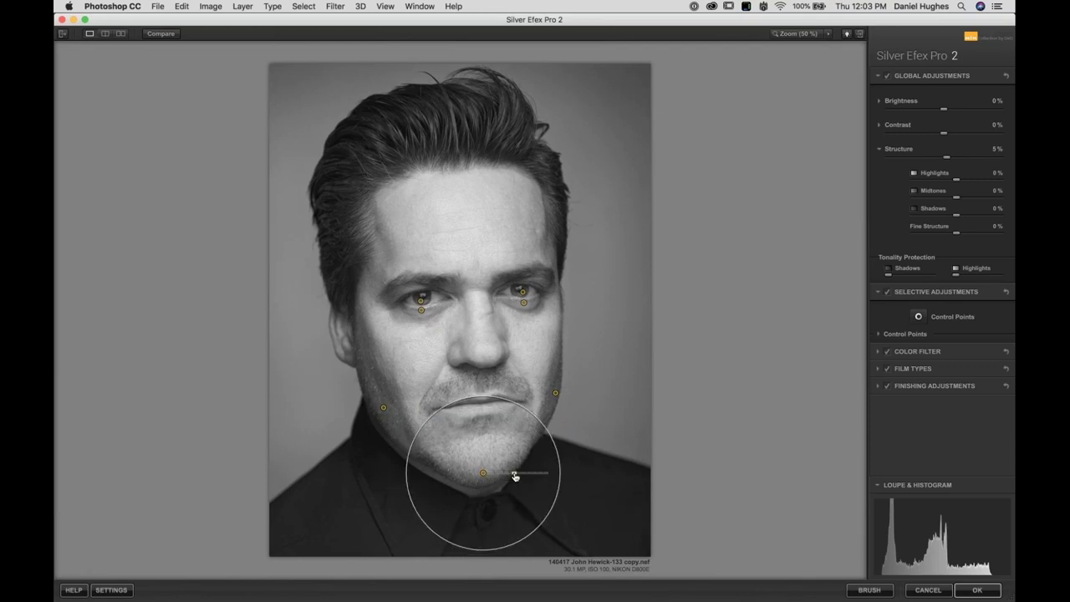
left_click_drag(515, 476, 530, 494)
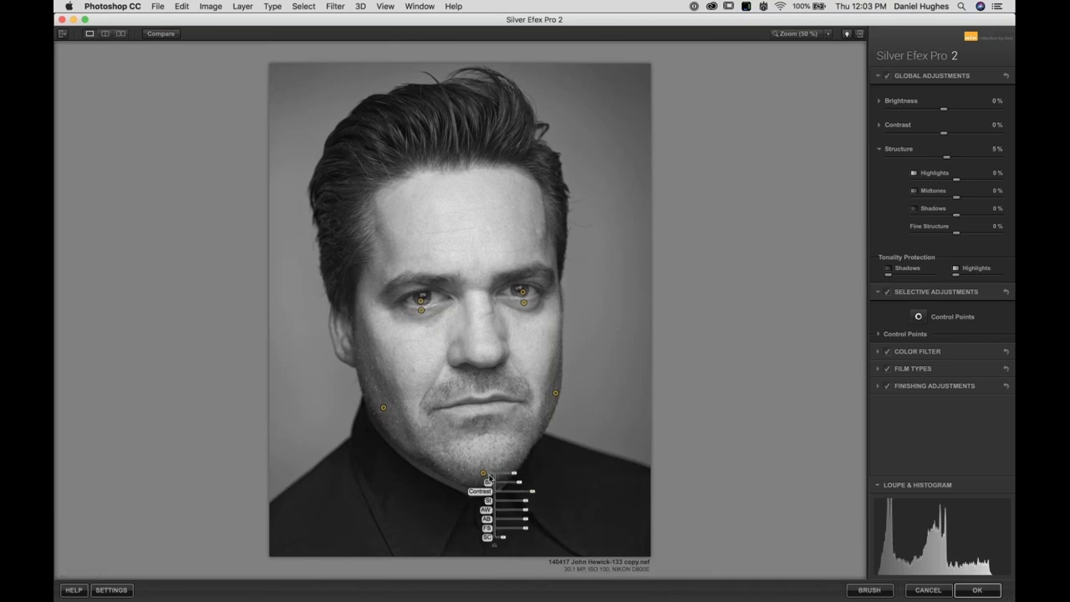
mouse_move(486, 482)
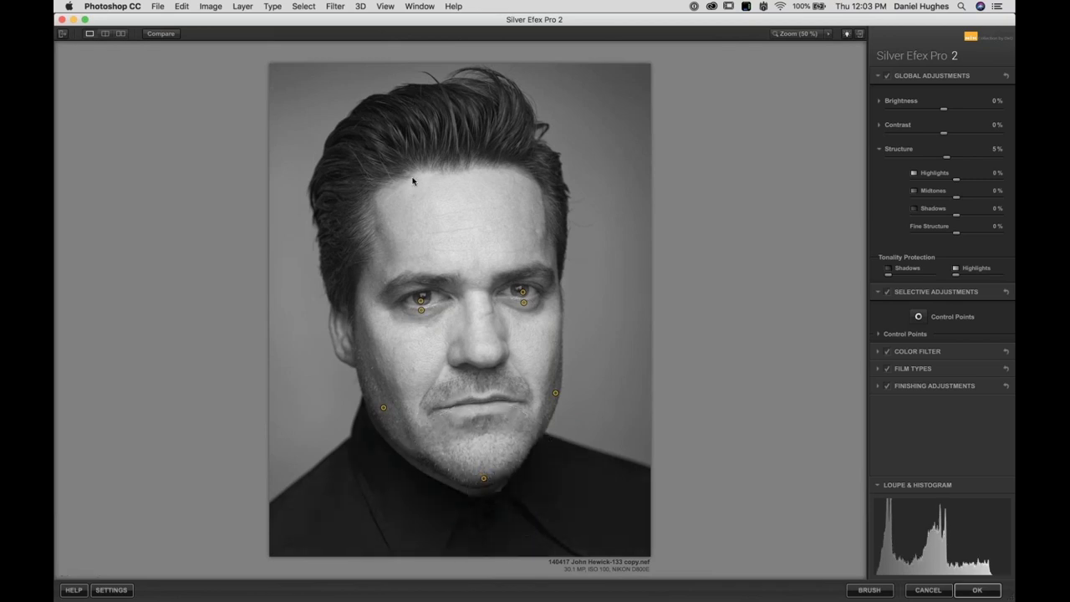
Place control points on the left and right forehead at -22% and -15% brightness
left_click(384, 240)
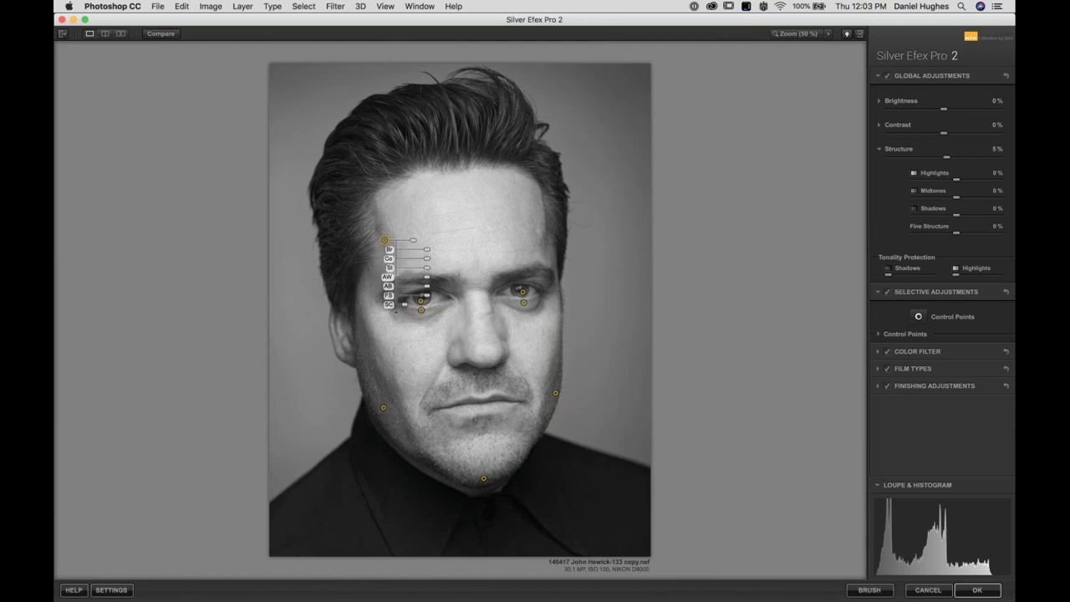
left_click(414, 243)
left_click_drag(436, 250, 423, 251)
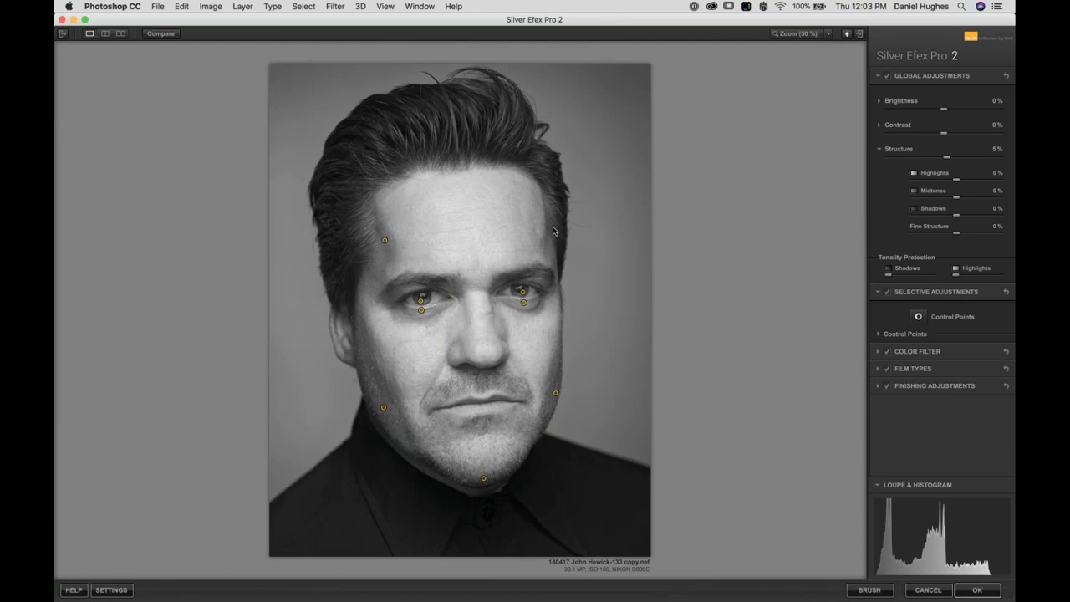
left_click(918, 316)
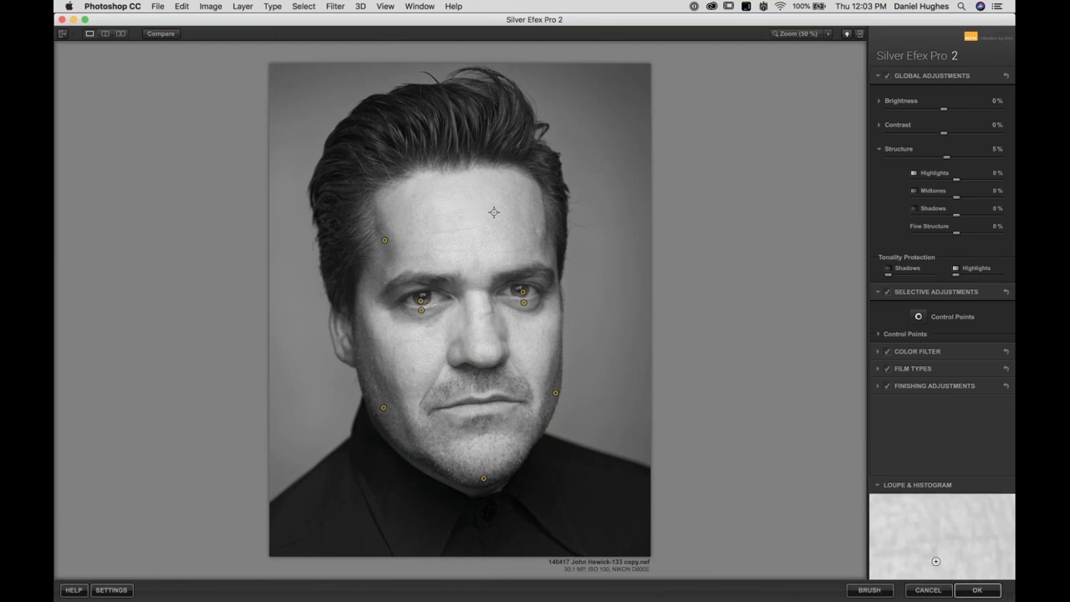
left_click(546, 238)
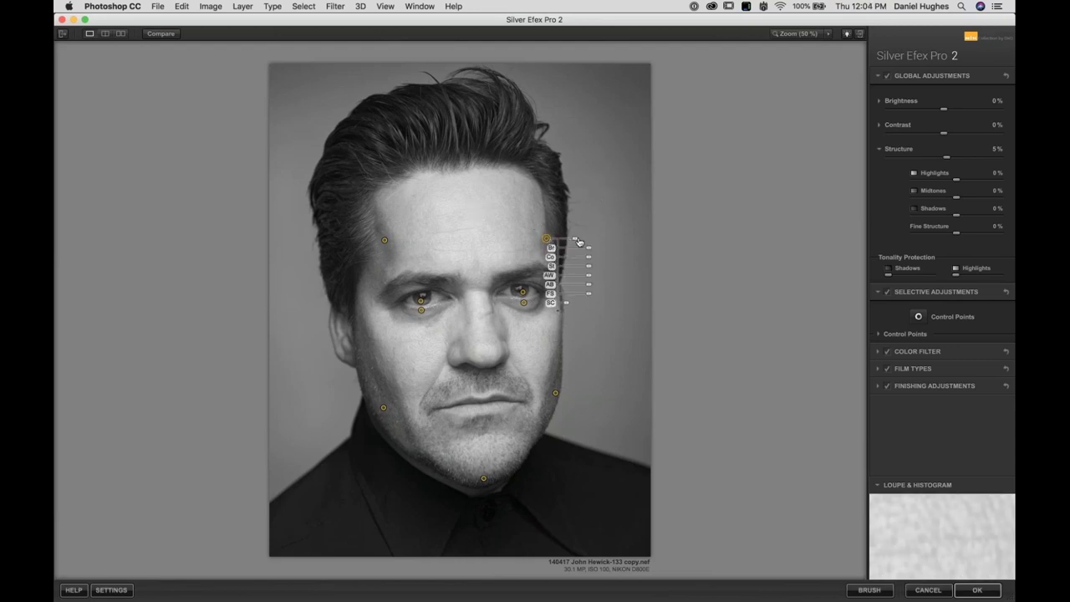
mouse_move(579, 242)
left_click_drag(581, 249, 587, 251)
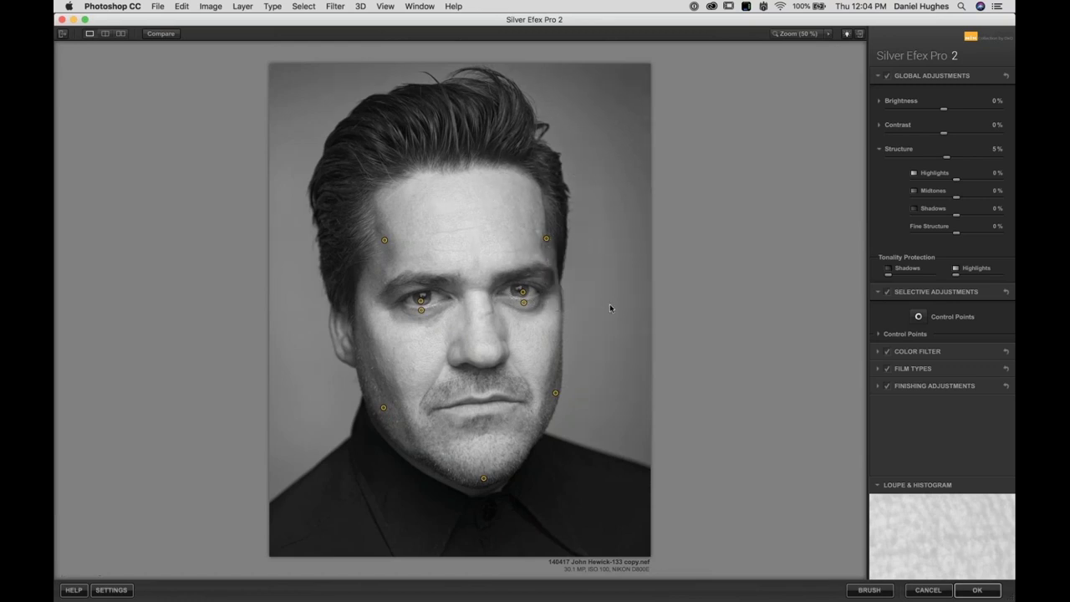
left_click(106, 34)
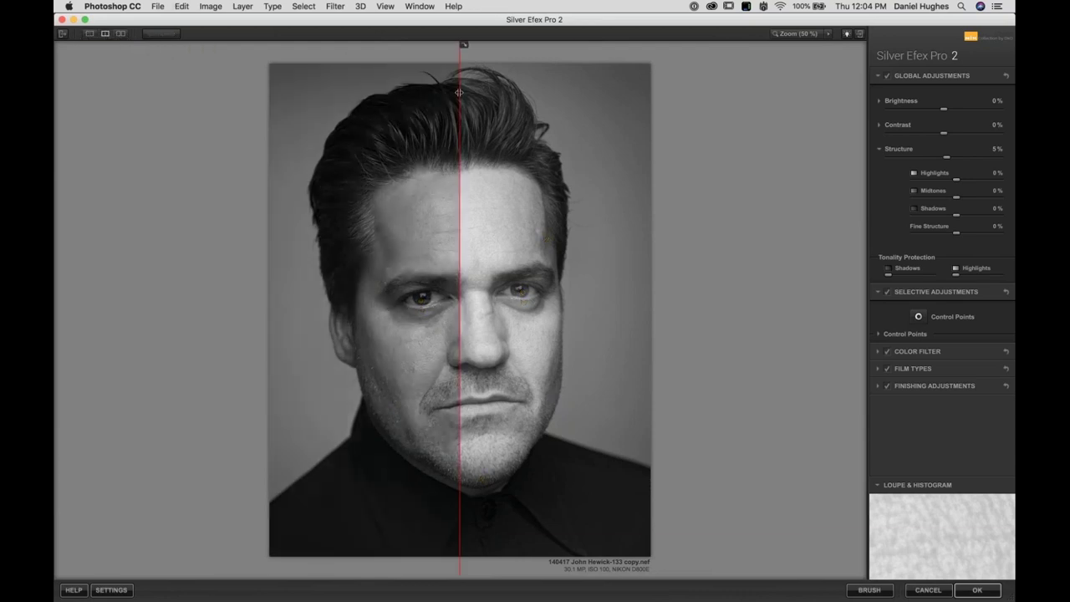
left_click_drag(459, 92, 204, 133)
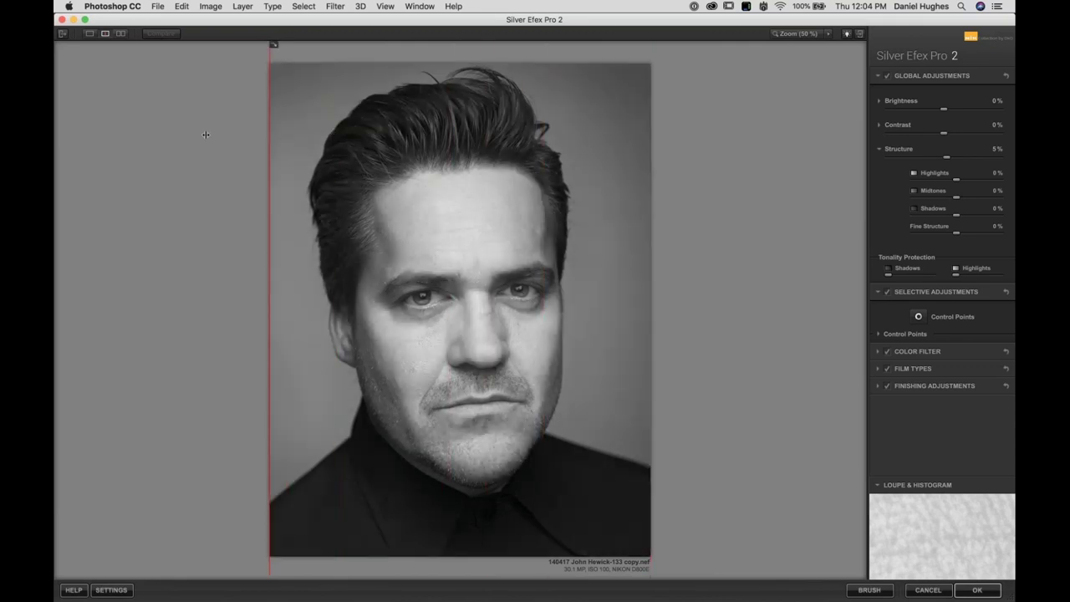
left_click_drag(373, 125, 679, 150)
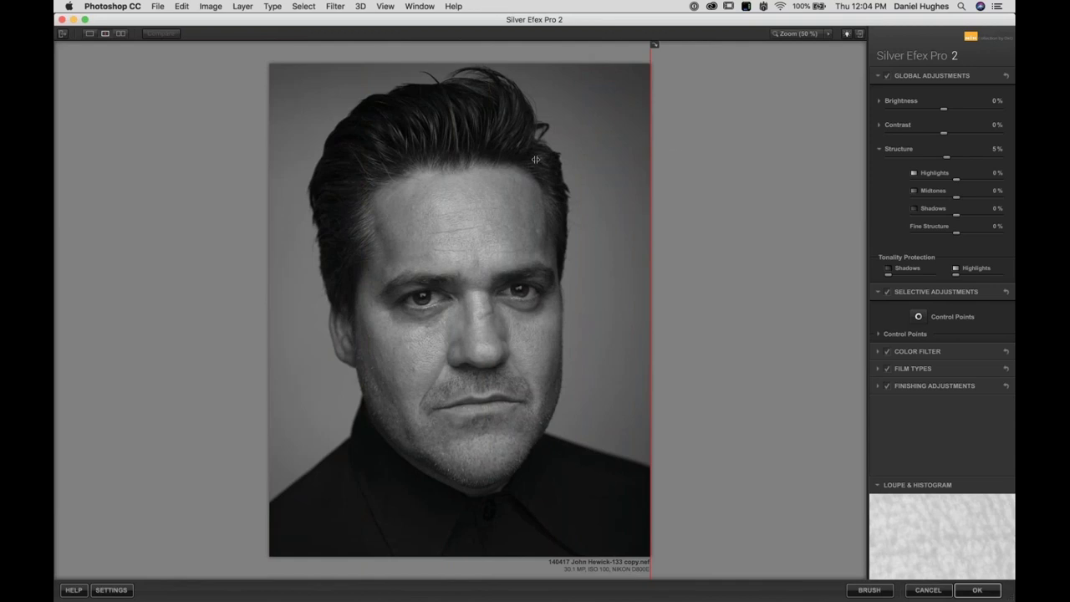
left_click_drag(677, 150, 232, 156)
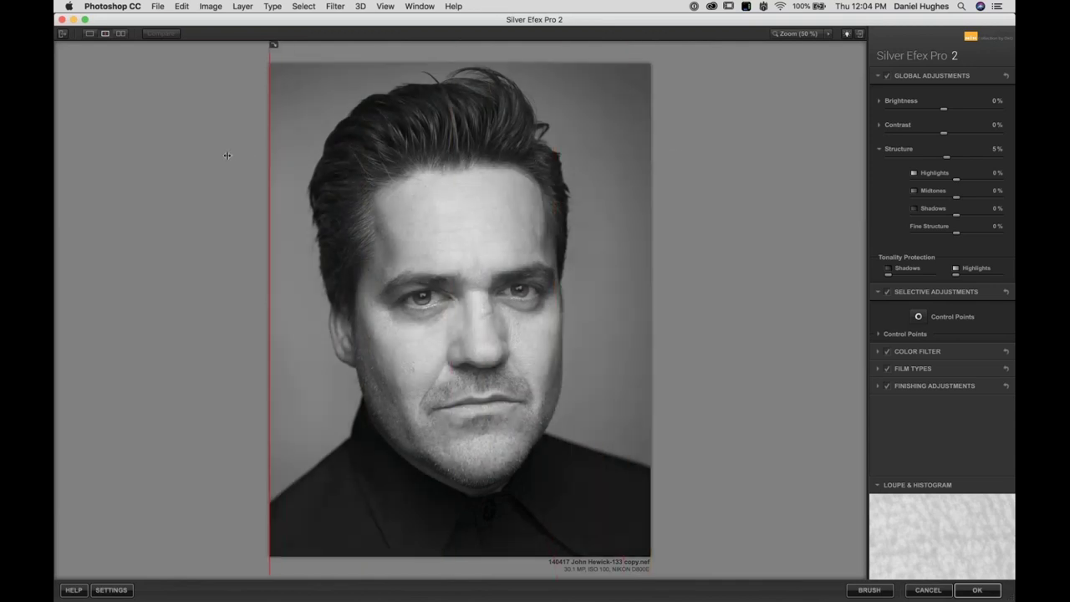
left_click_drag(239, 155, 124, 109)
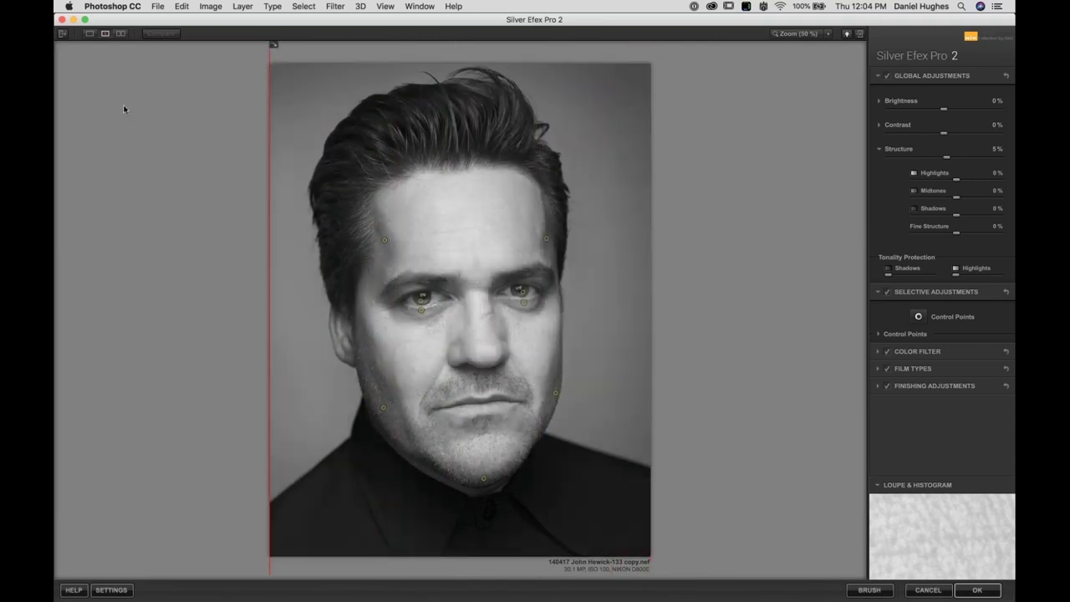
left_click(90, 34)
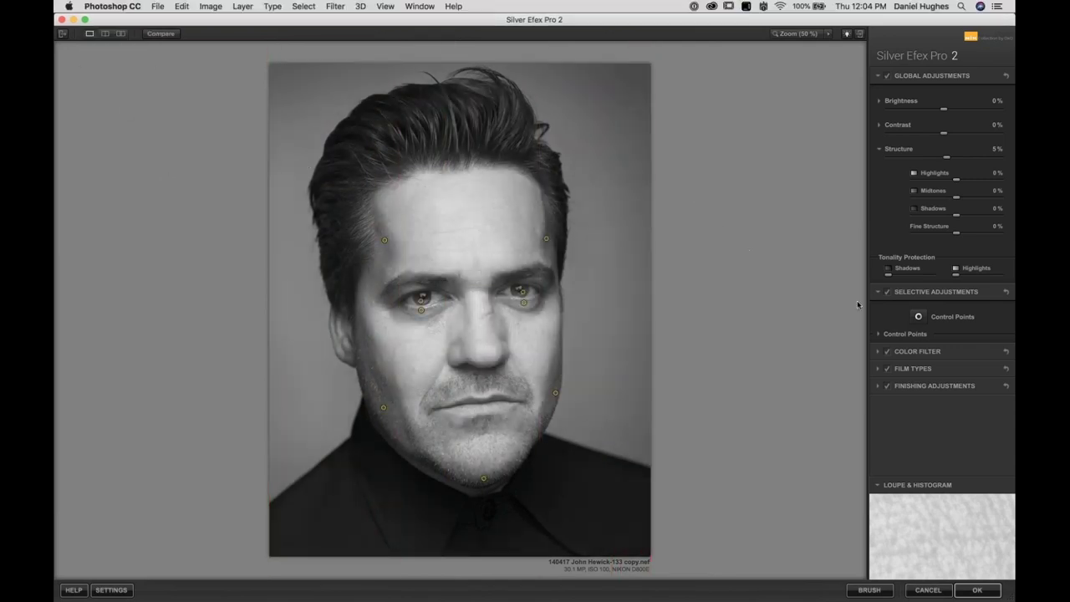
Expand Finishing Adjustments, briefly showing the Vignette settings before collapsing them
left_click(935, 387)
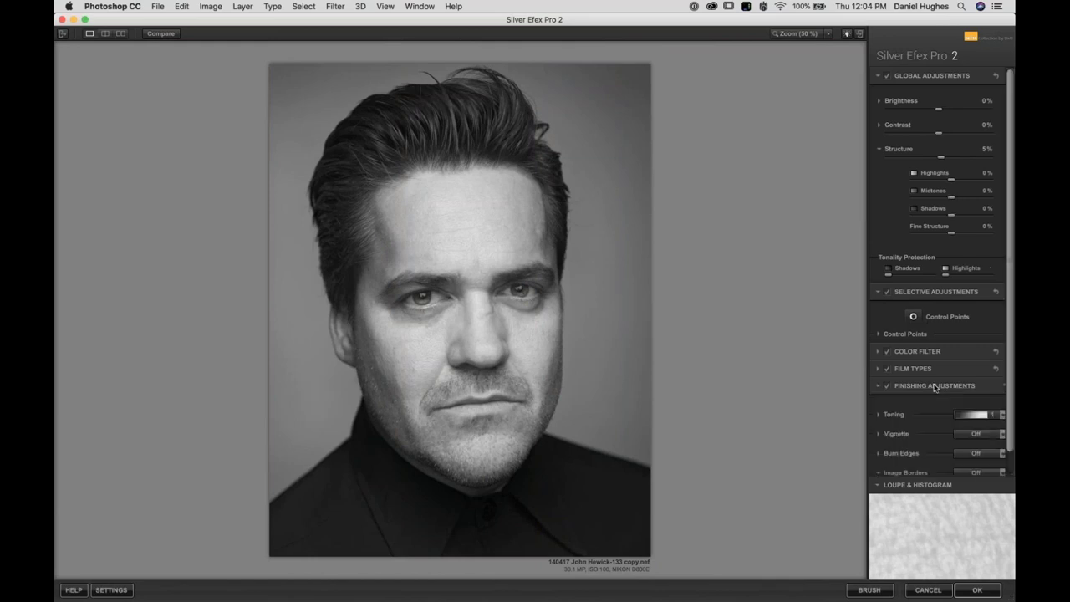
left_click(896, 333)
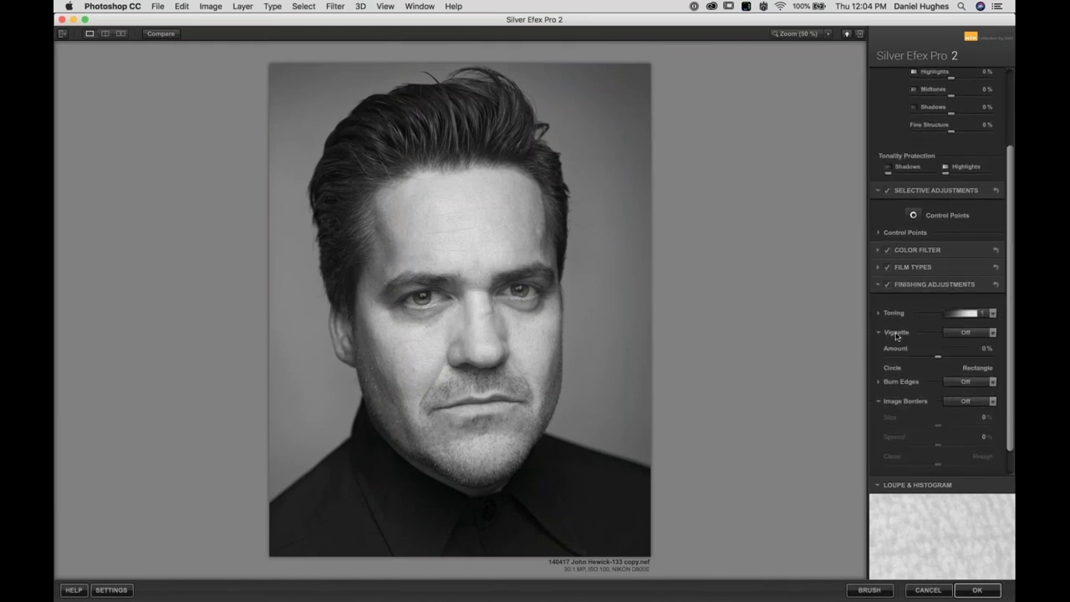
left_click(897, 334)
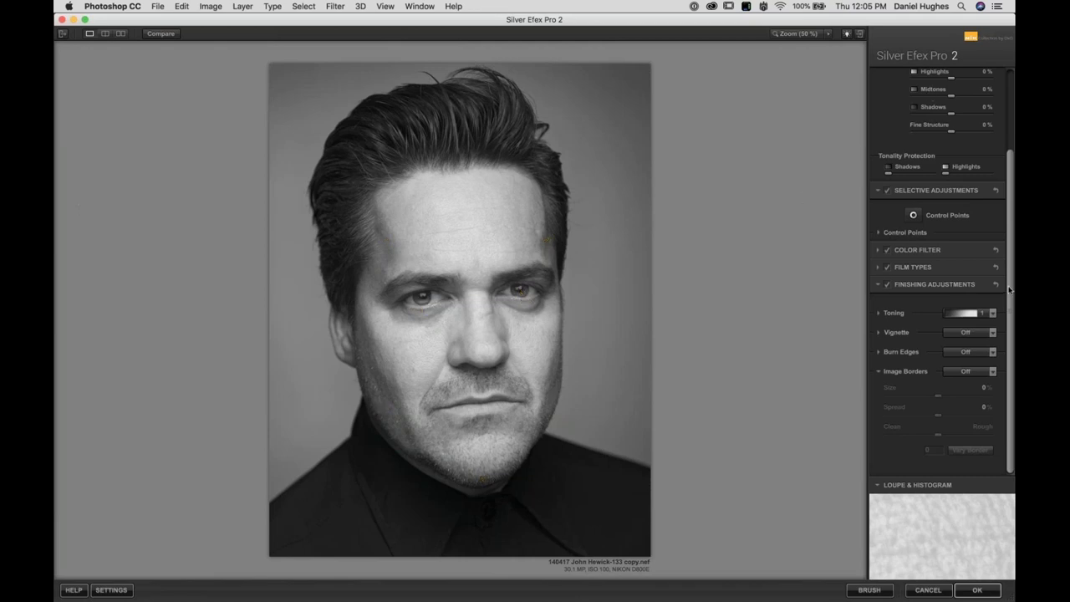
Collapse the Selective Adjustments and Color Filter sections and expand Finishing Adjustments to reach the vignette controls
scroll(949, 84, "up", 5)
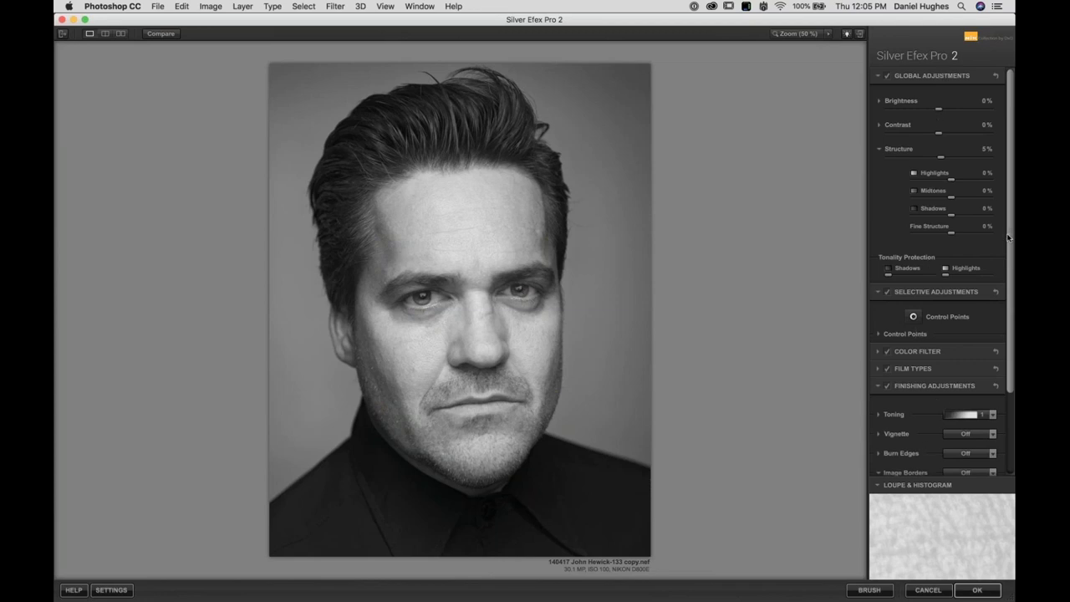
left_click_drag(1012, 240, 993, 333)
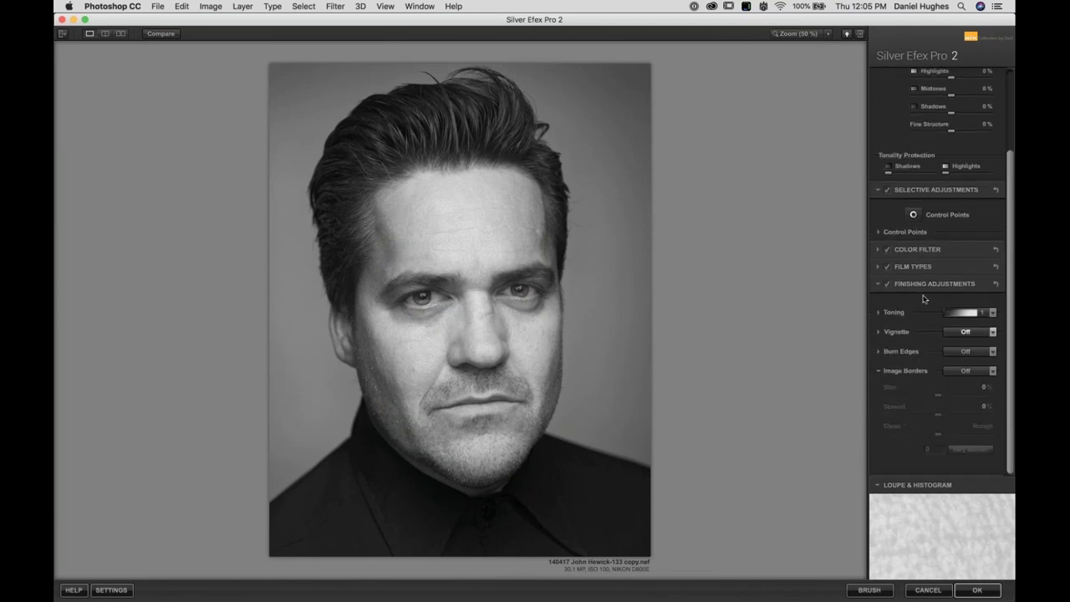
left_click(929, 286)
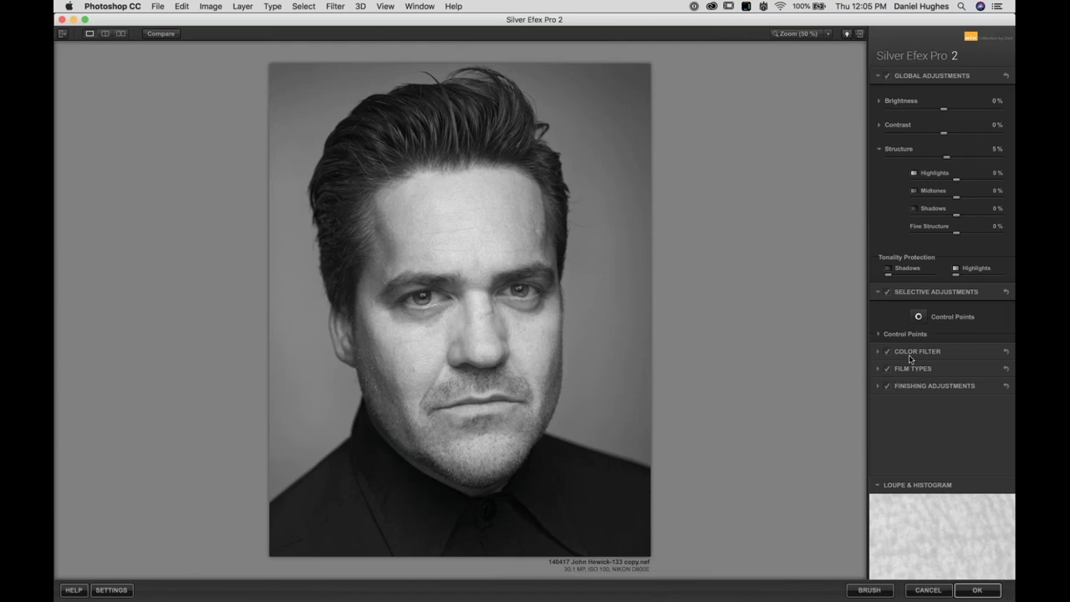
left_click(908, 353)
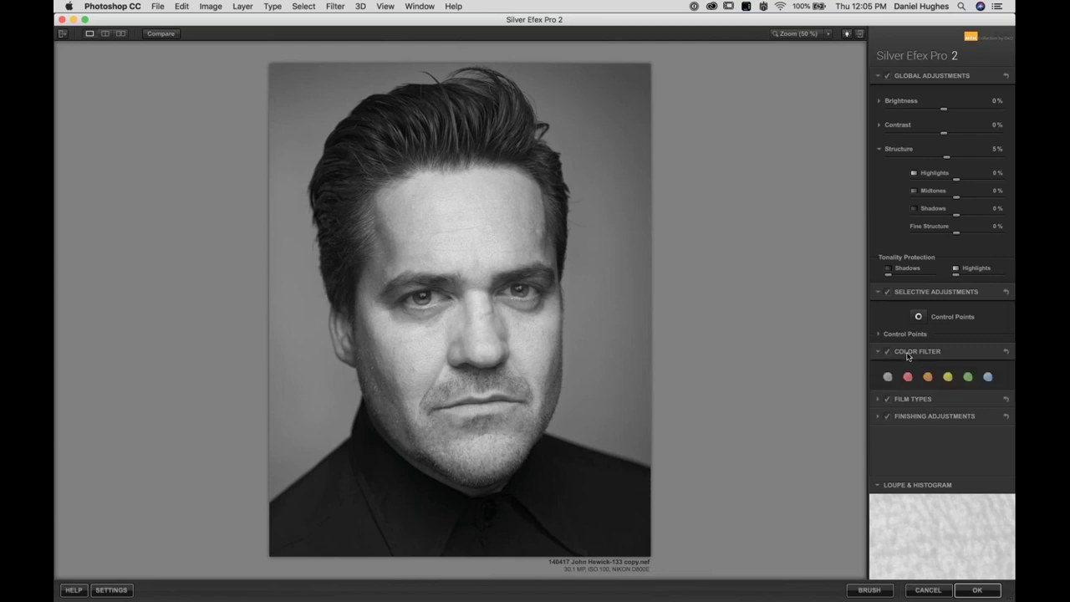
left_click(904, 293)
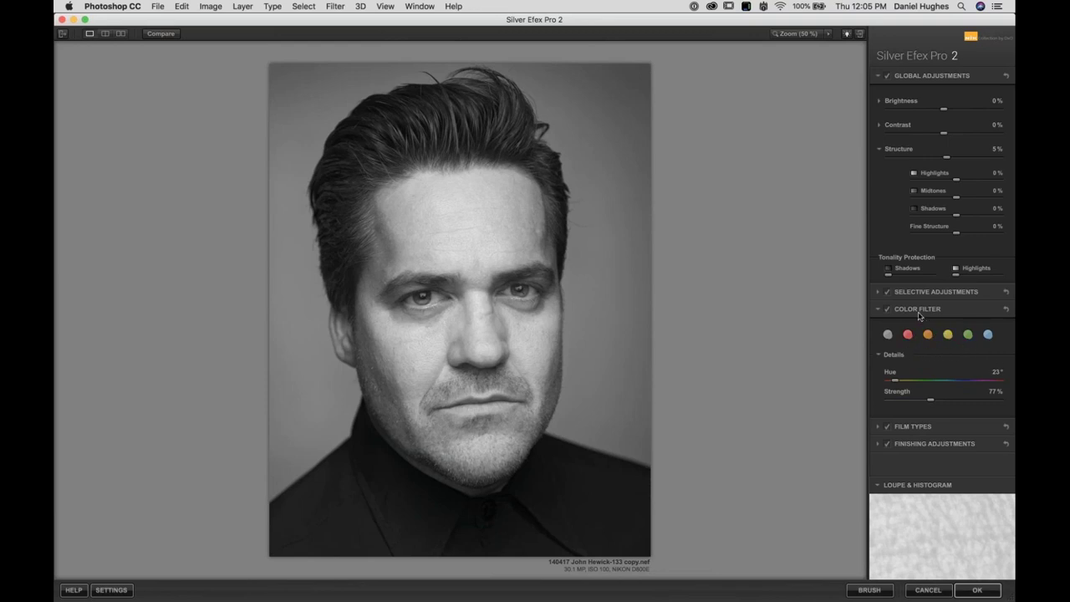
left_click(916, 309)
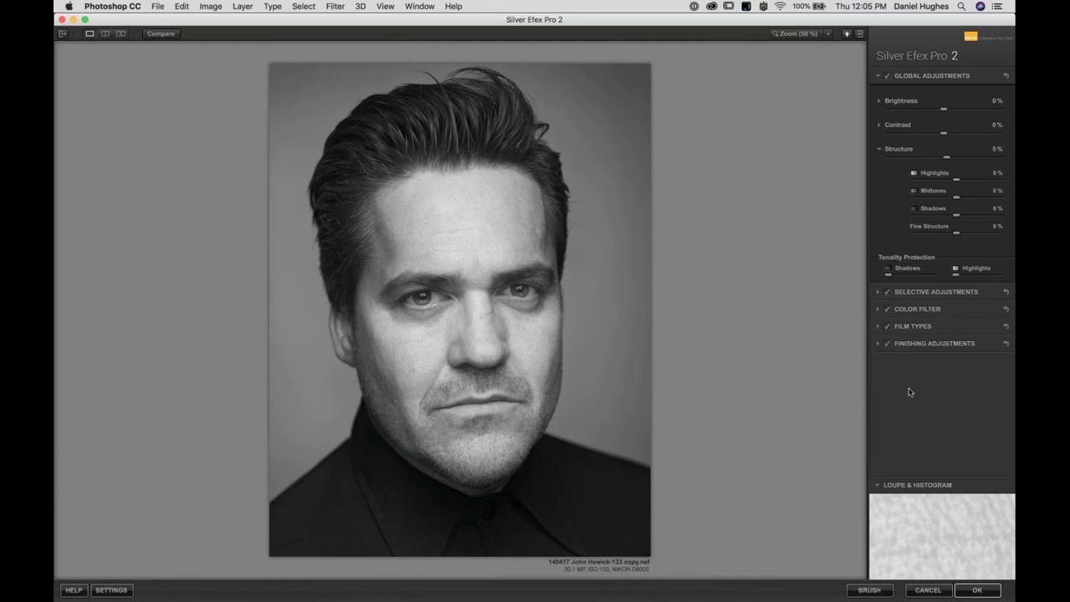
left_click(912, 344)
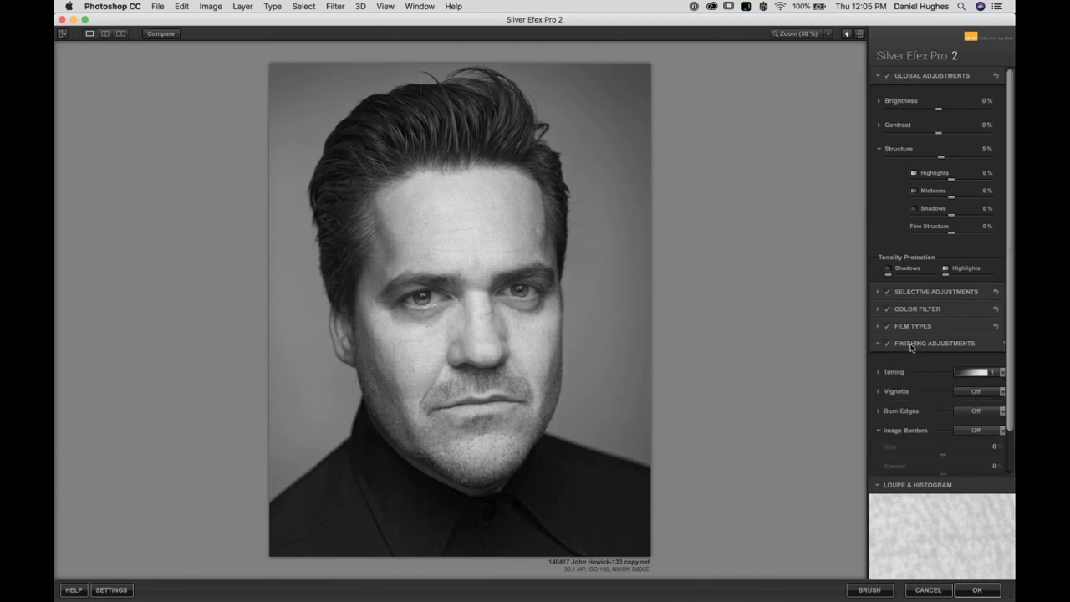
scroll(920, 334, "down", 2)
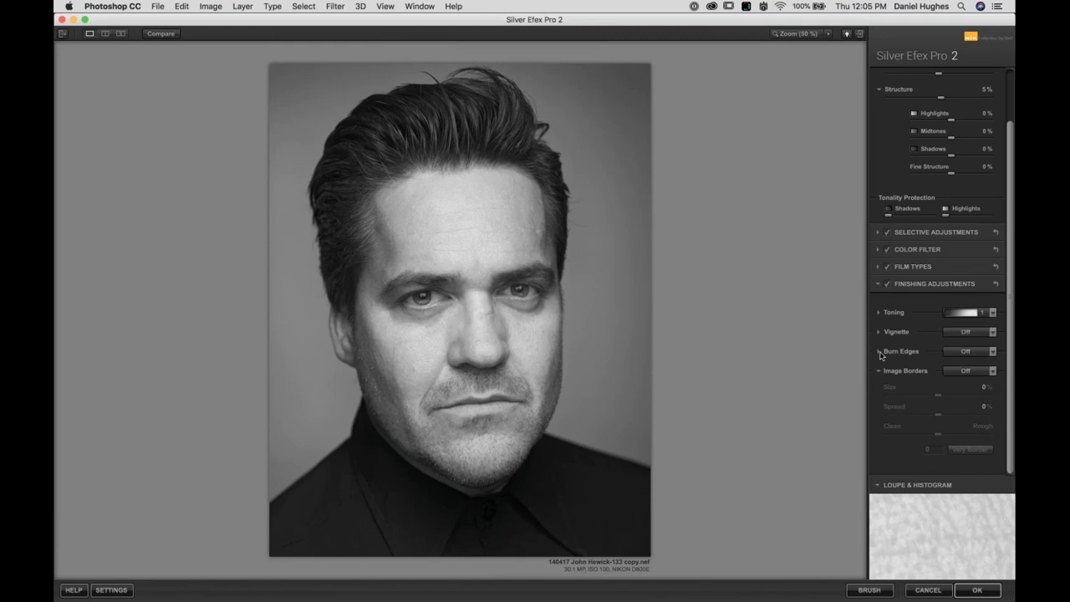
Preview vignette styles such as Black Frame, then apply Lens Falloff 1 and show its settings
left_click(966, 333)
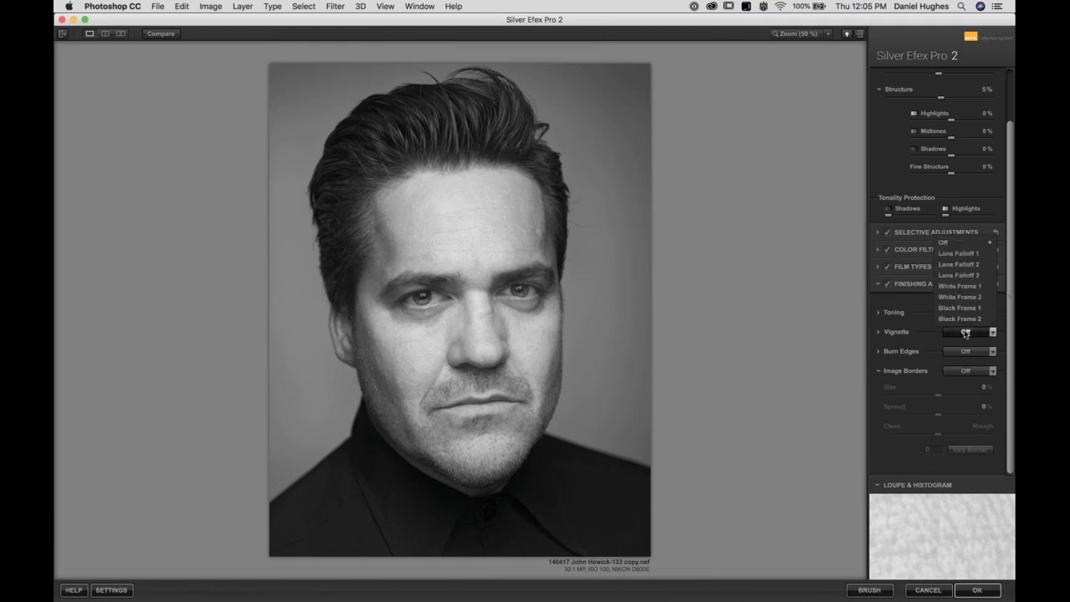
left_click(962, 319)
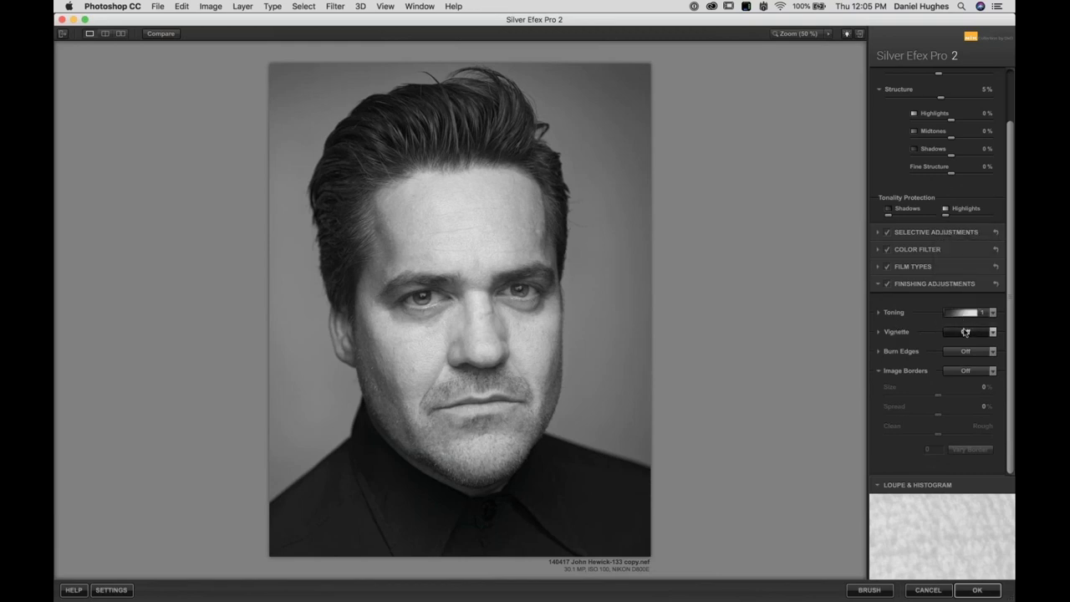
left_click(966, 332)
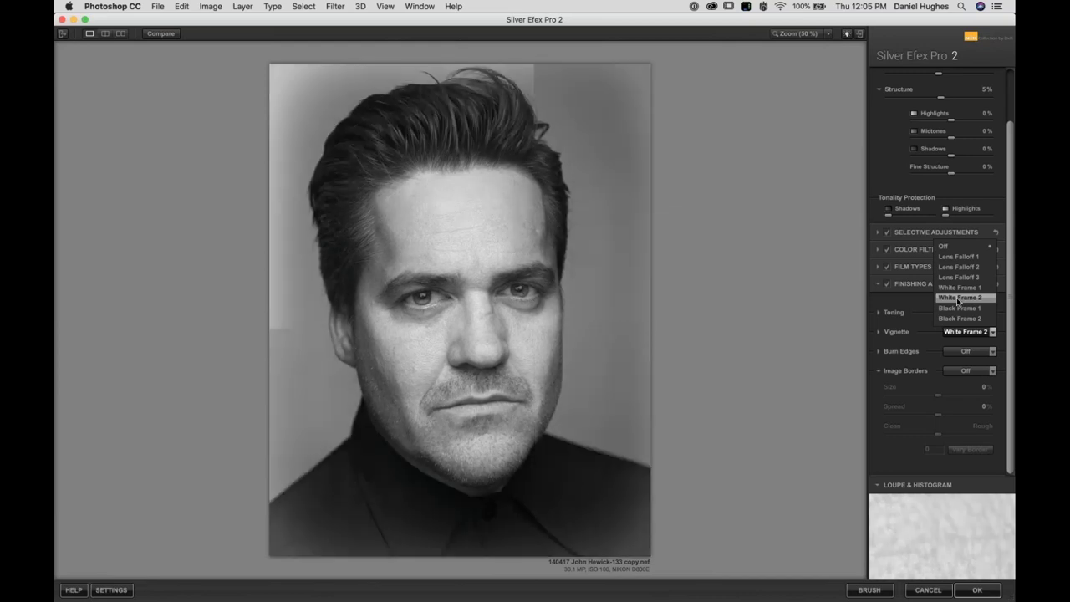
left_click(964, 332)
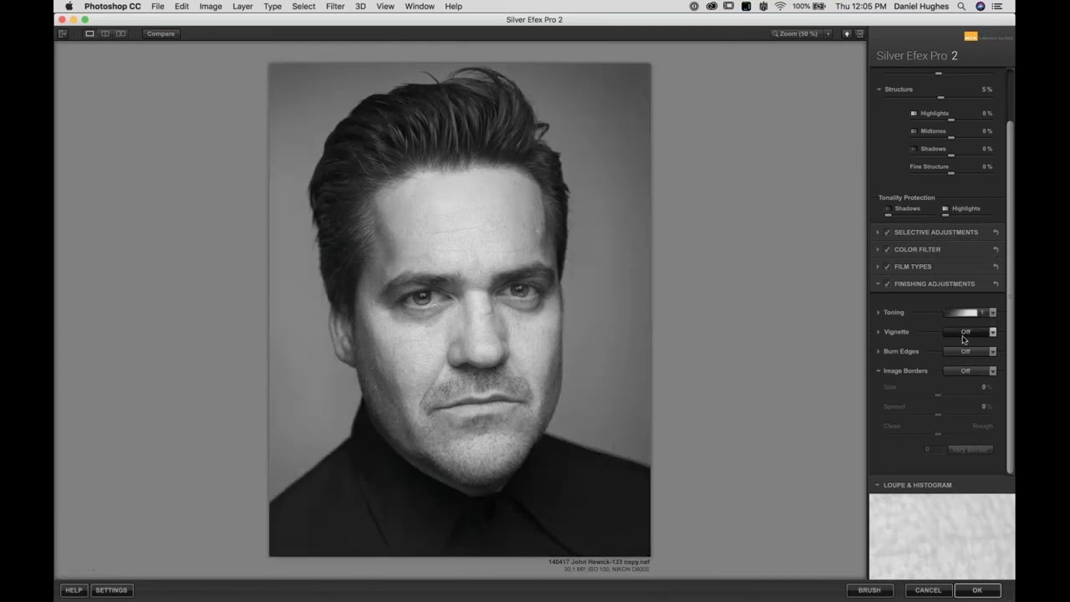
left_click(966, 332)
left_click(959, 256)
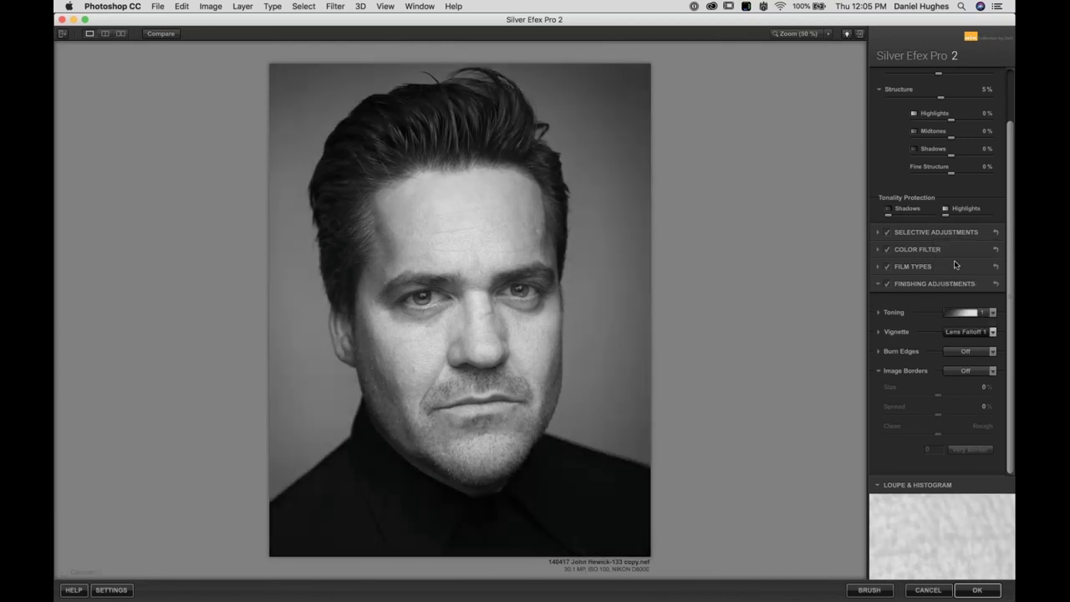
left_click(899, 336)
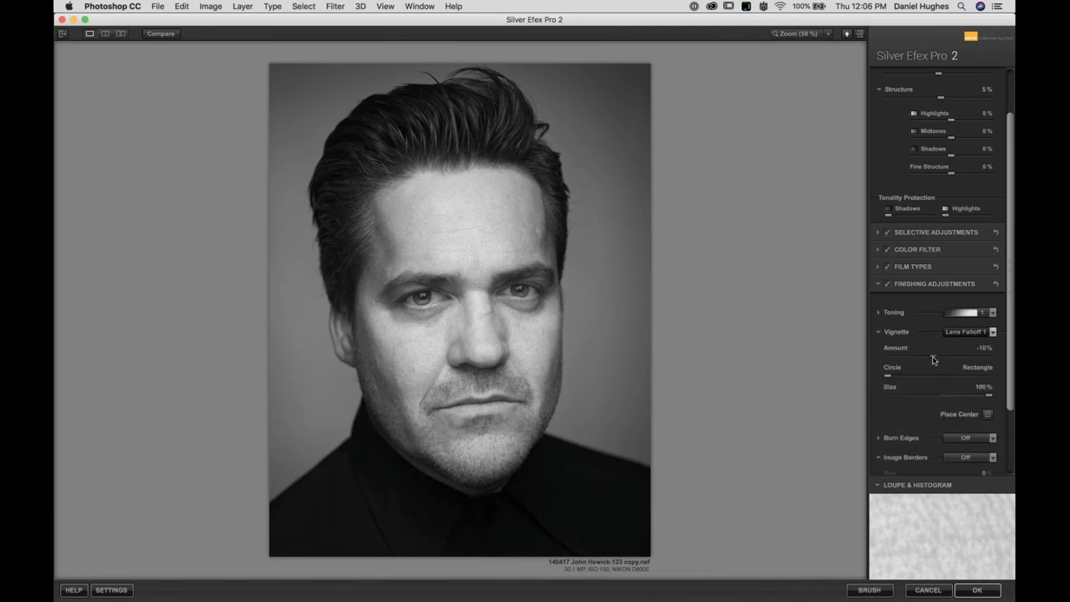
Try different vignette amounts, including full-strength white, before settling on a dark vignette near -25%
left_click_drag(933, 356, 918, 359)
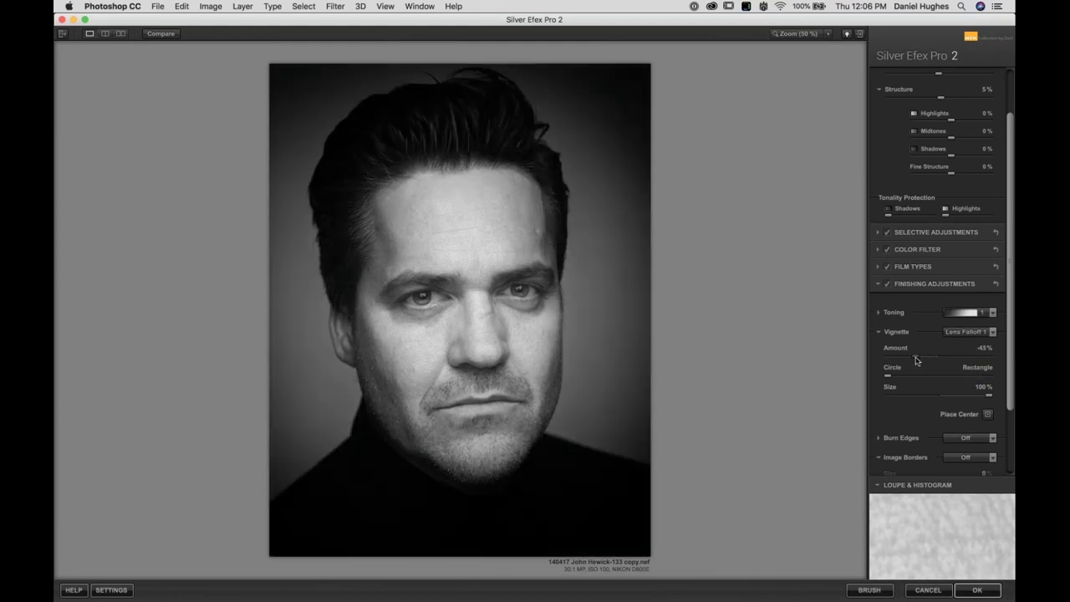
left_click_drag(915, 359, 992, 360)
left_click(914, 360)
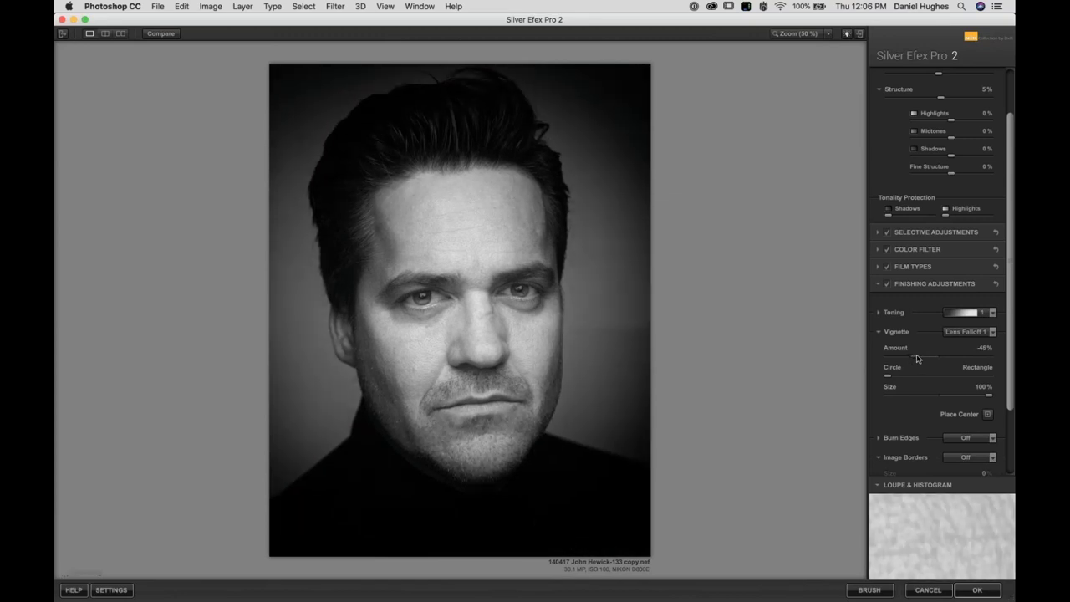
left_click_drag(915, 359, 973, 375)
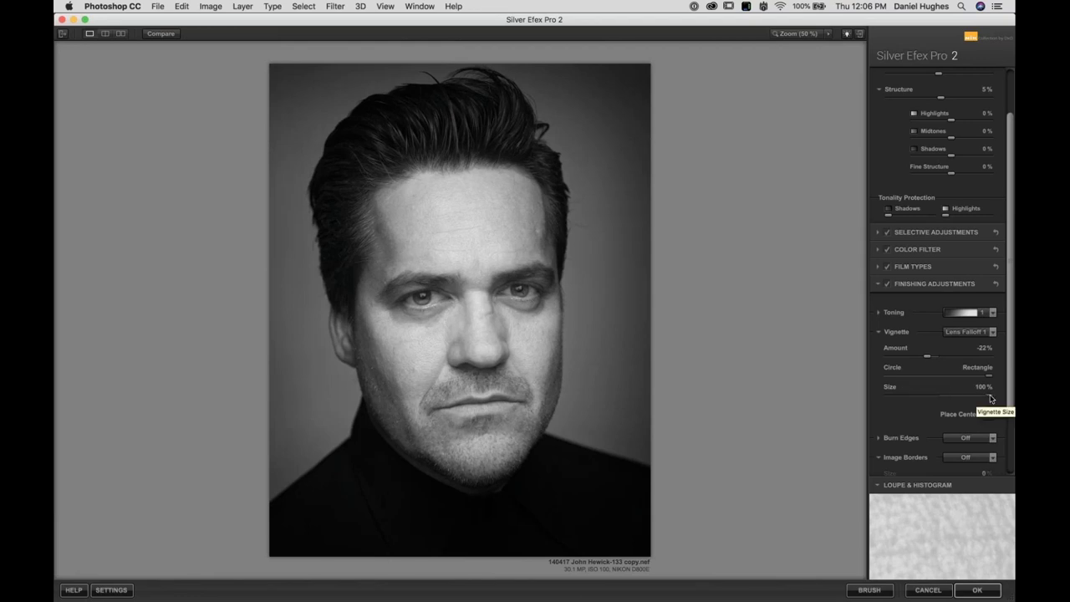
Shrink the vignette size to 37%, fine-tune the amount to -18%, and activate Place Center
left_click_drag(987, 399, 926, 403)
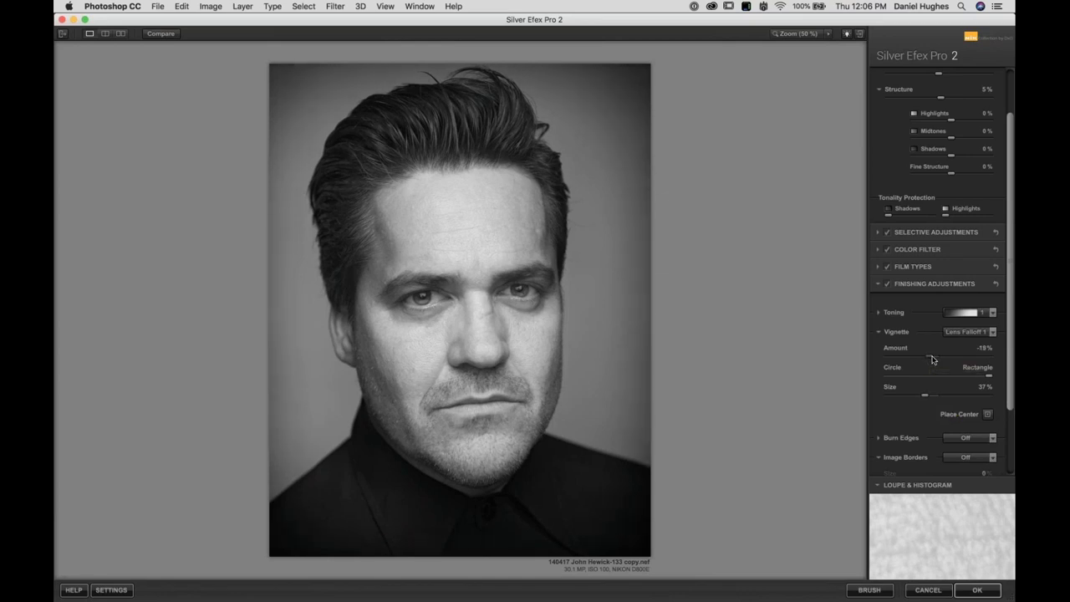
left_click_drag(932, 360, 929, 357)
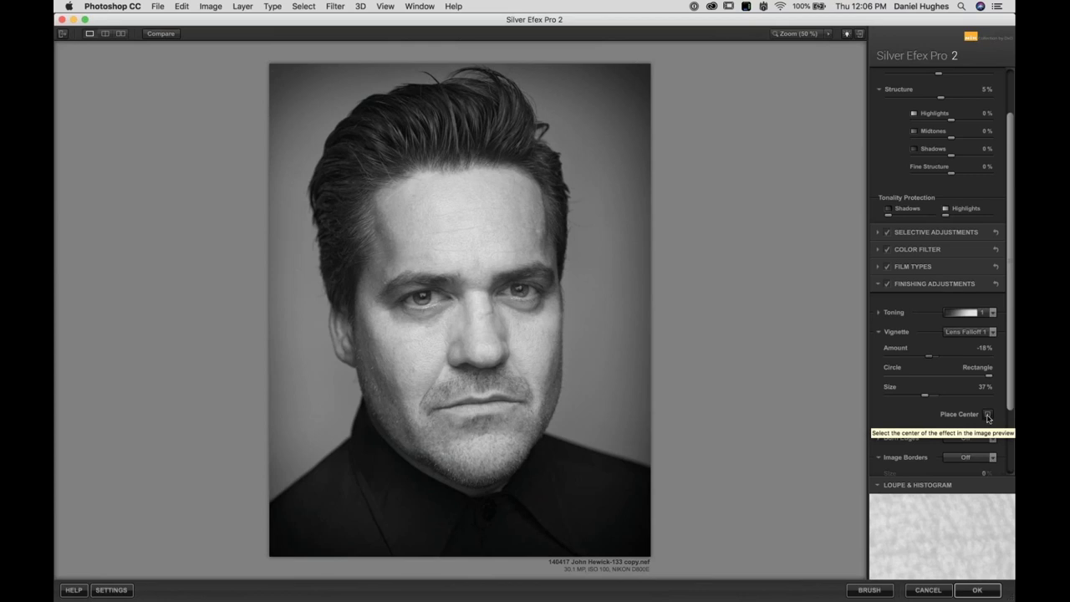
left_click(989, 418)
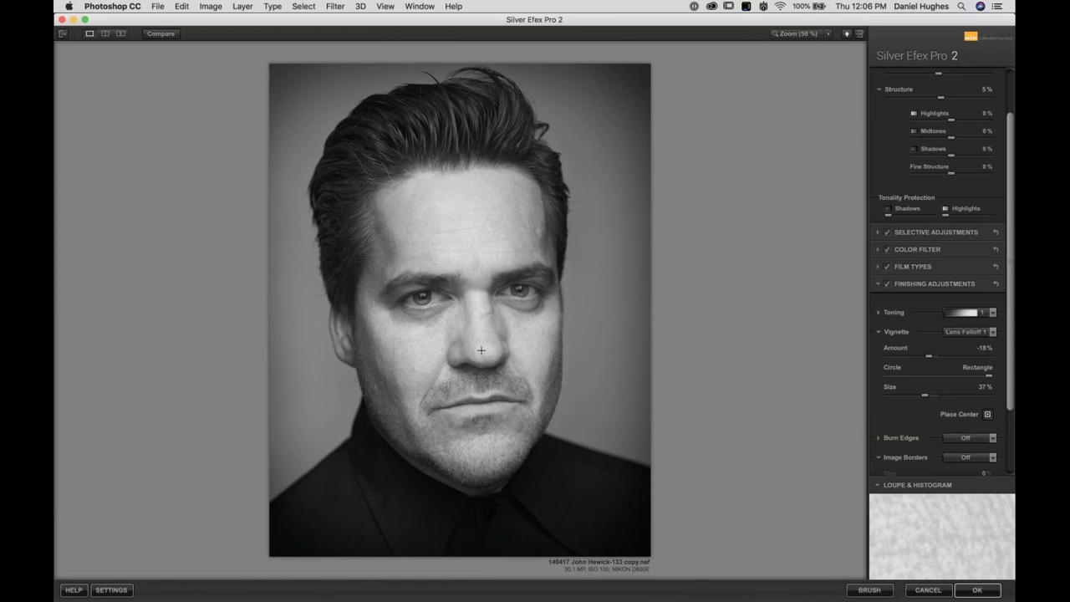
left_click(990, 416)
Centre the vignette on the face, then try -100% strength and a right-edge centre
left_click(474, 370)
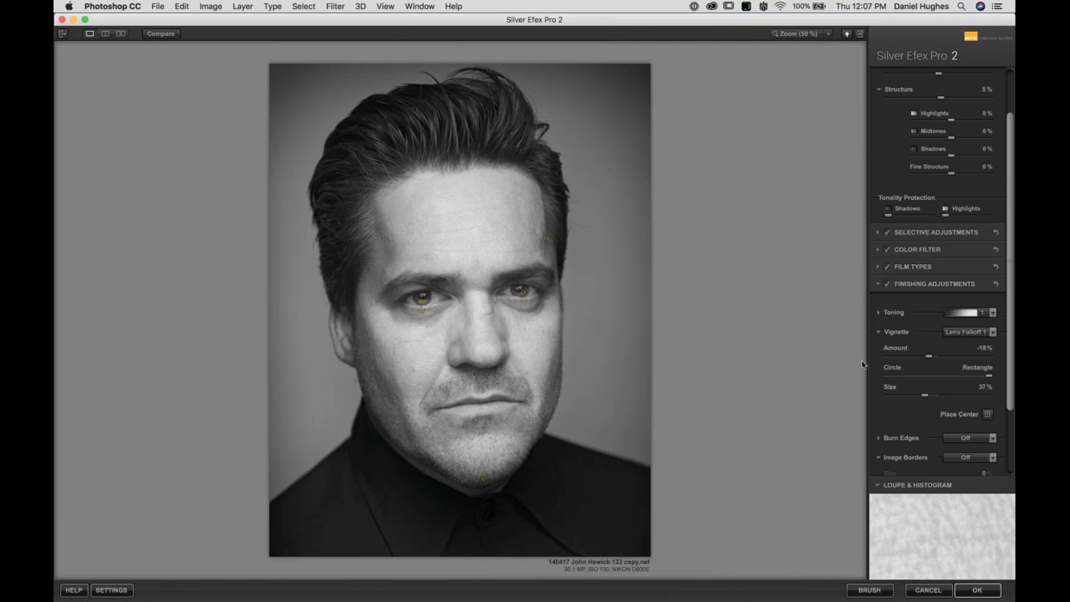
left_click_drag(929, 358, 848, 359)
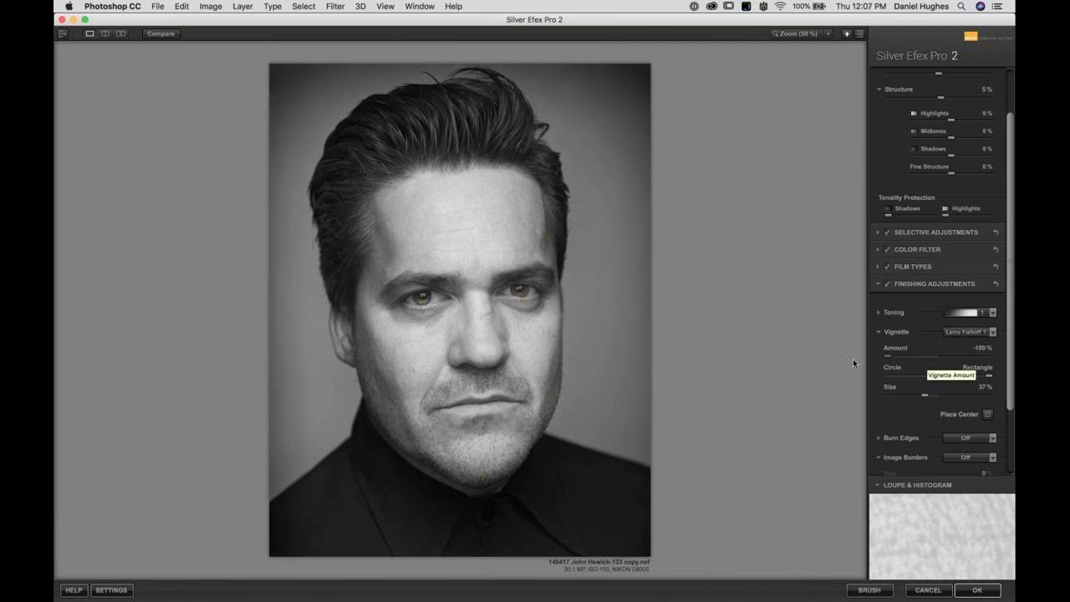
left_click(987, 414)
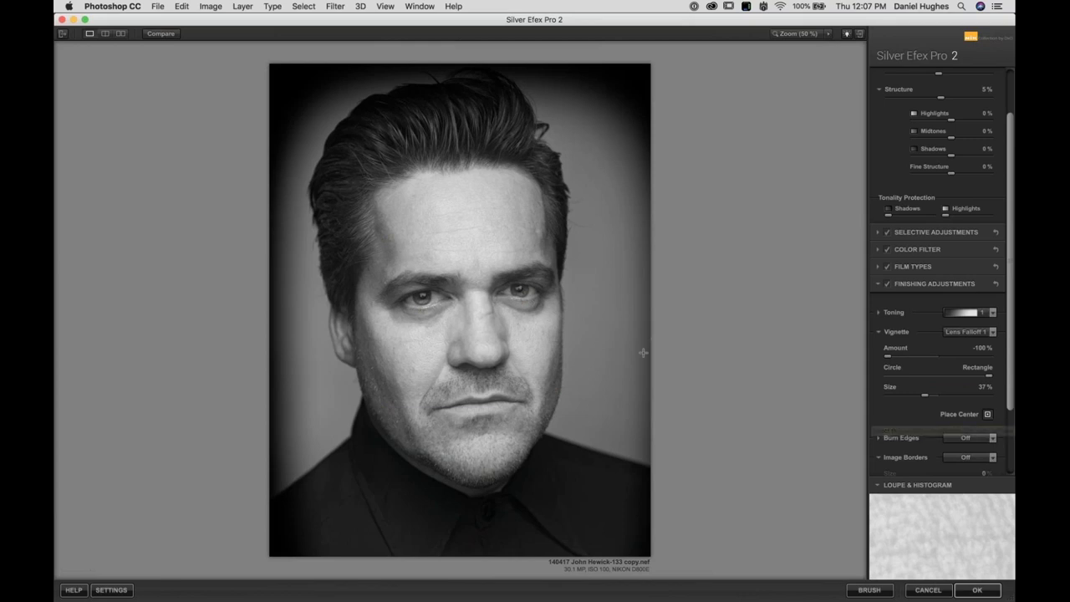
left_click(640, 399)
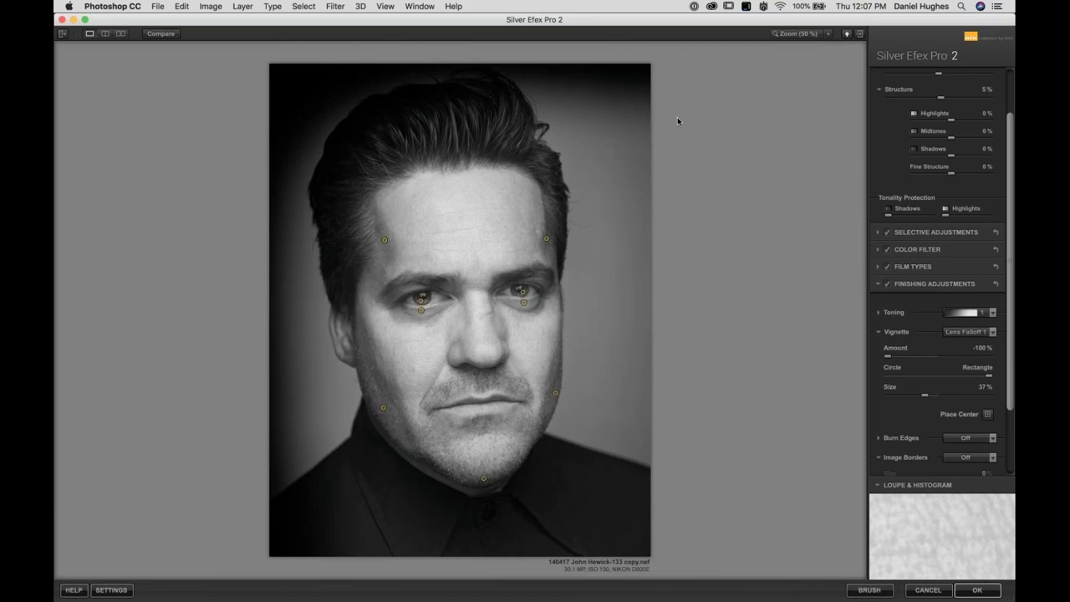
Re-centre the vignette on the face and set it to -14% amount and 49% size
left_click(988, 414)
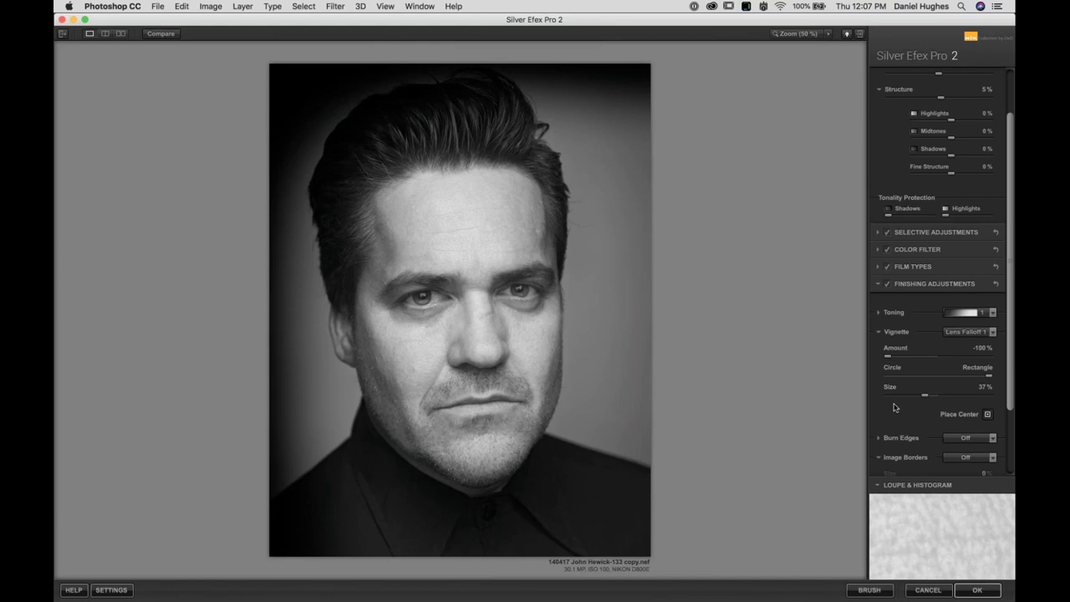
left_click(466, 371)
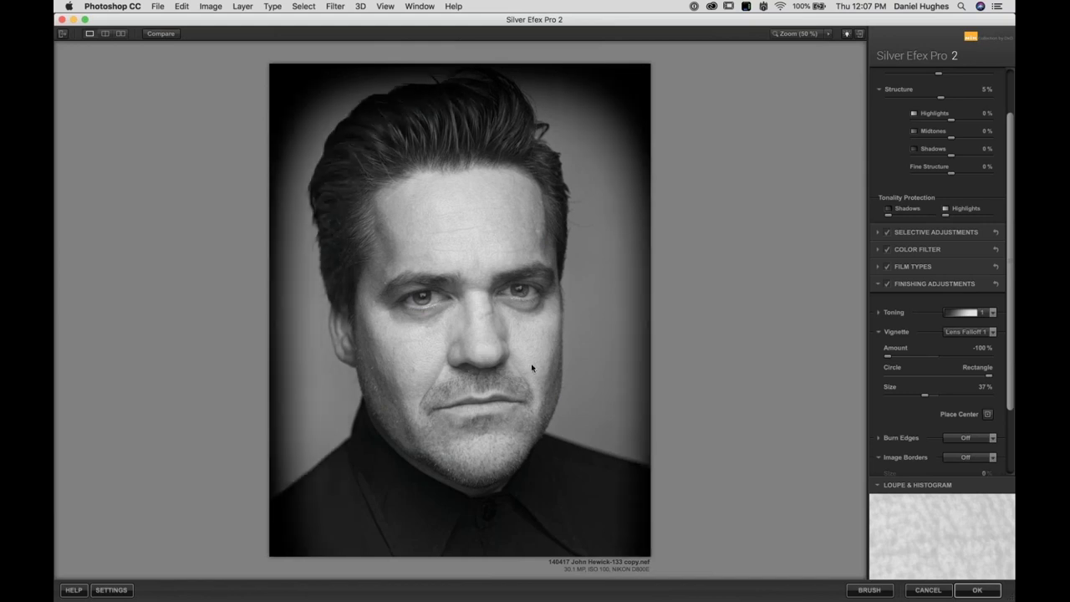
left_click_drag(890, 356, 931, 359)
left_click_drag(932, 398, 939, 398)
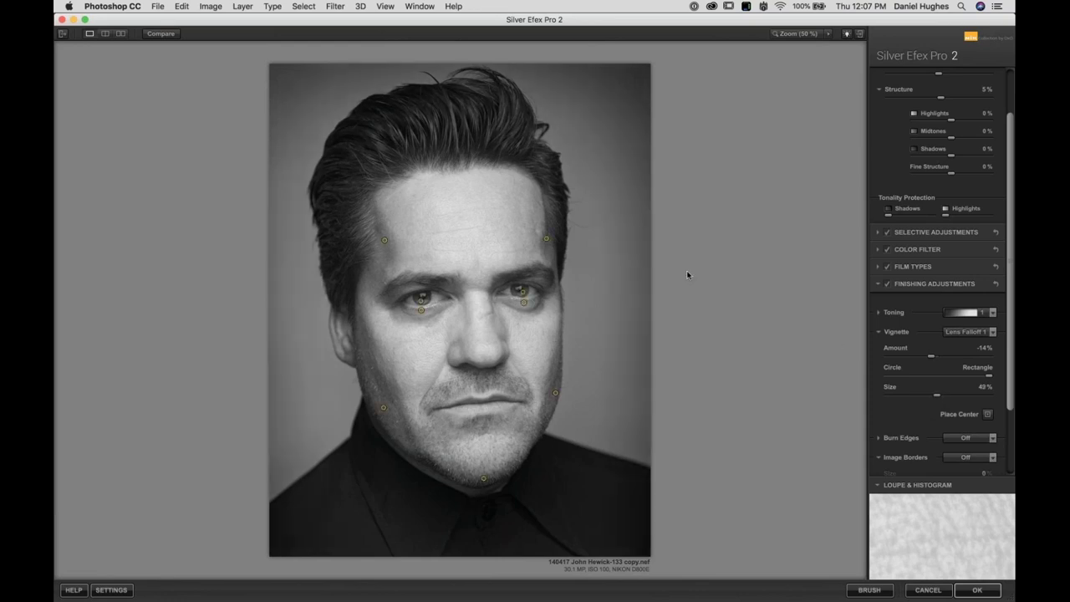
Compare original and edited views, lower Dynamic Brightness to 5%, and apply the filter with OK
left_click(120, 34)
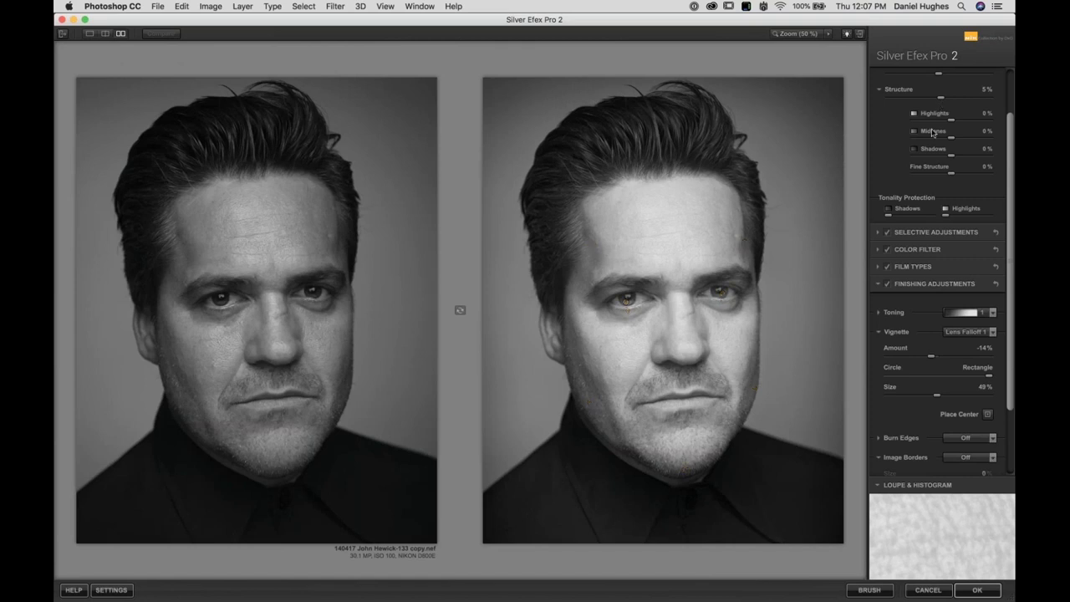
scroll(936, 135, "up", 3)
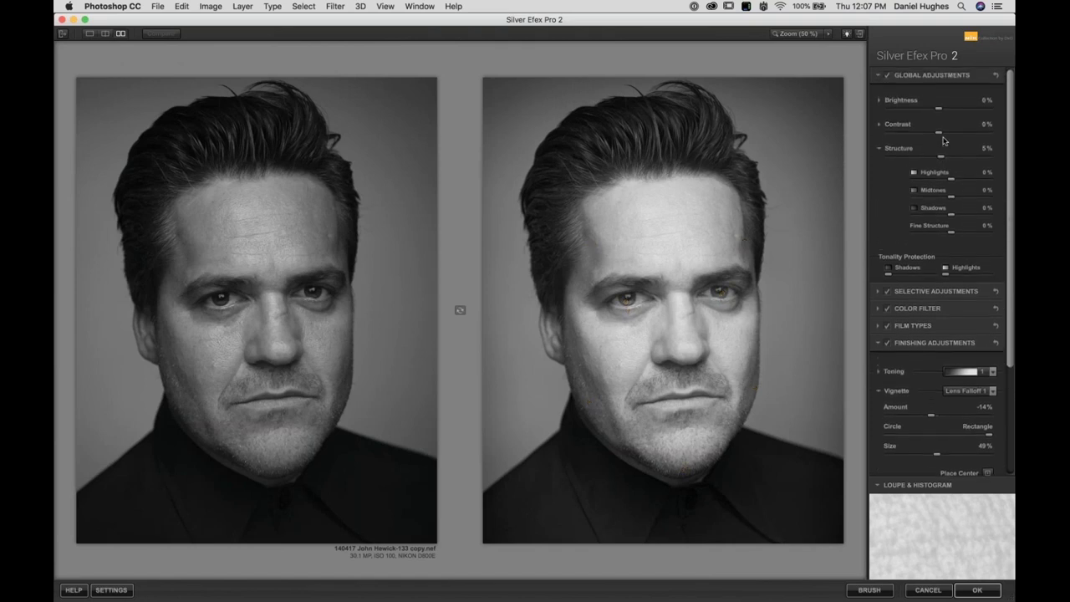
left_click(934, 133)
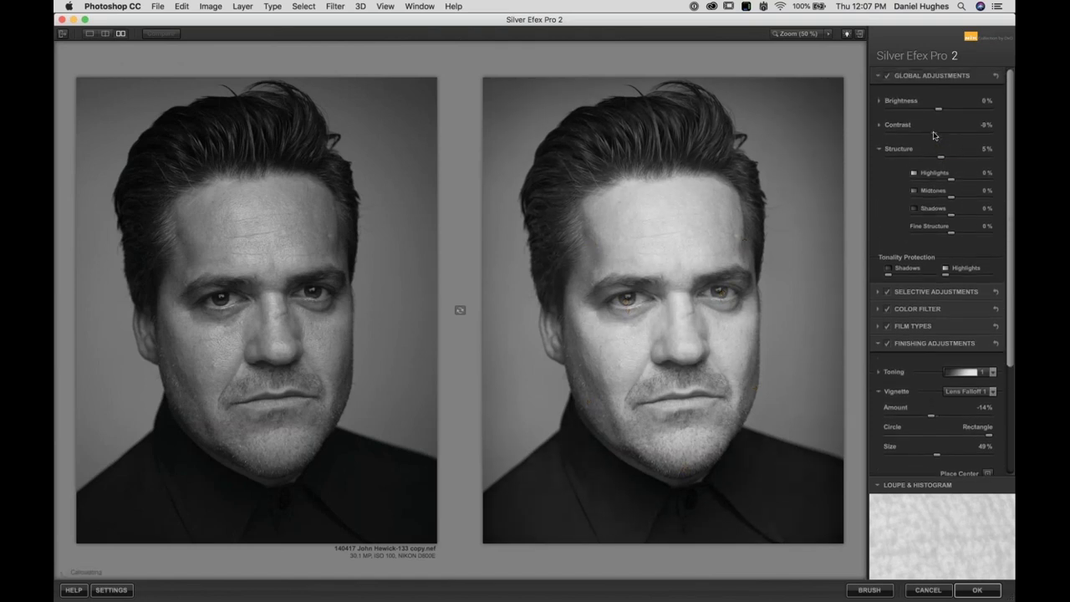
left_click(903, 101)
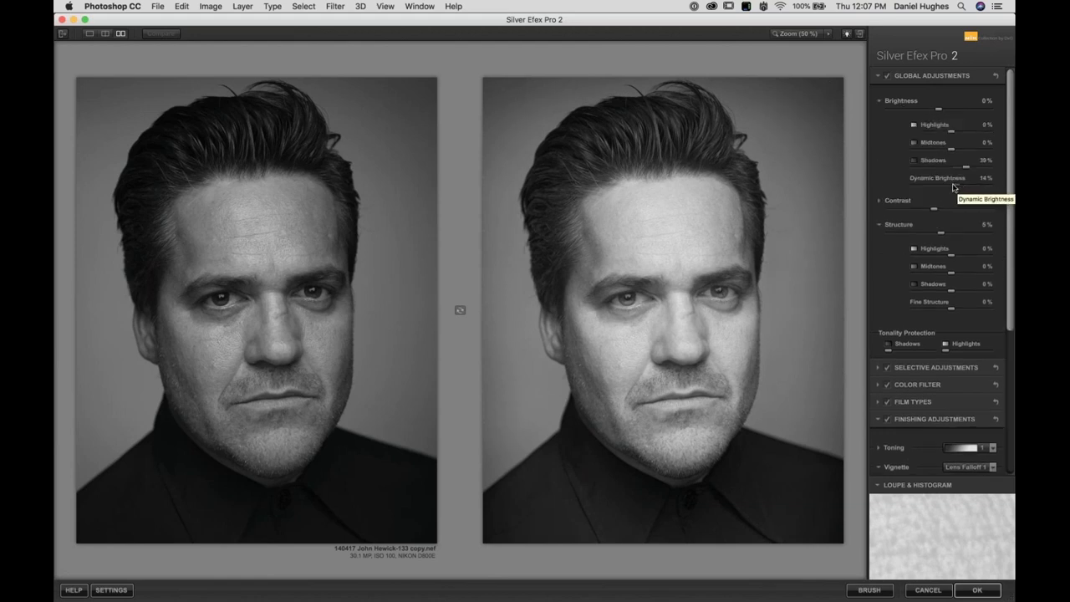
left_click(954, 186)
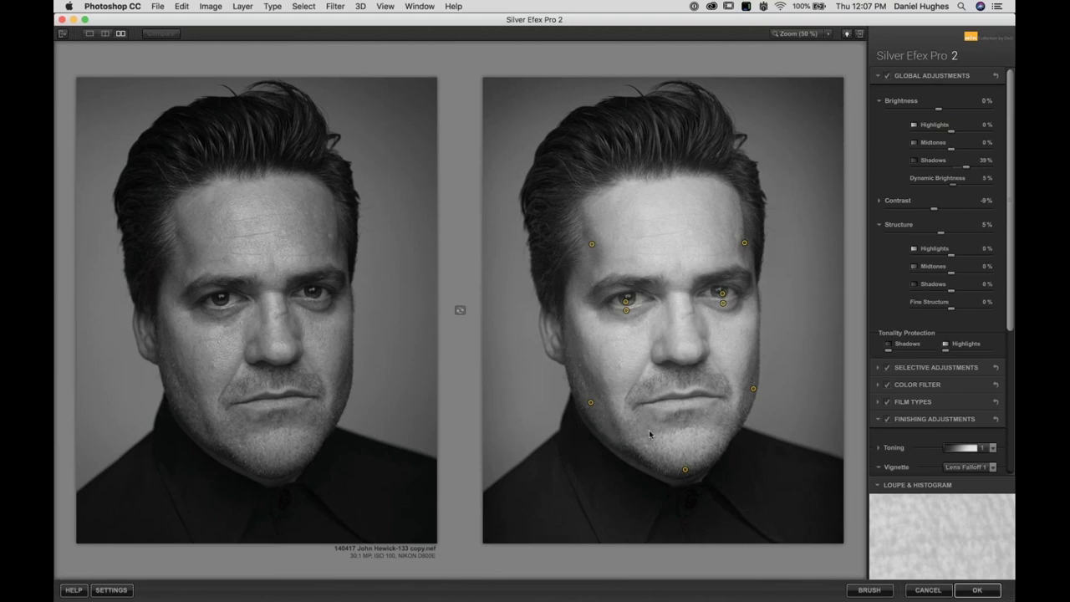
left_click(975, 591)
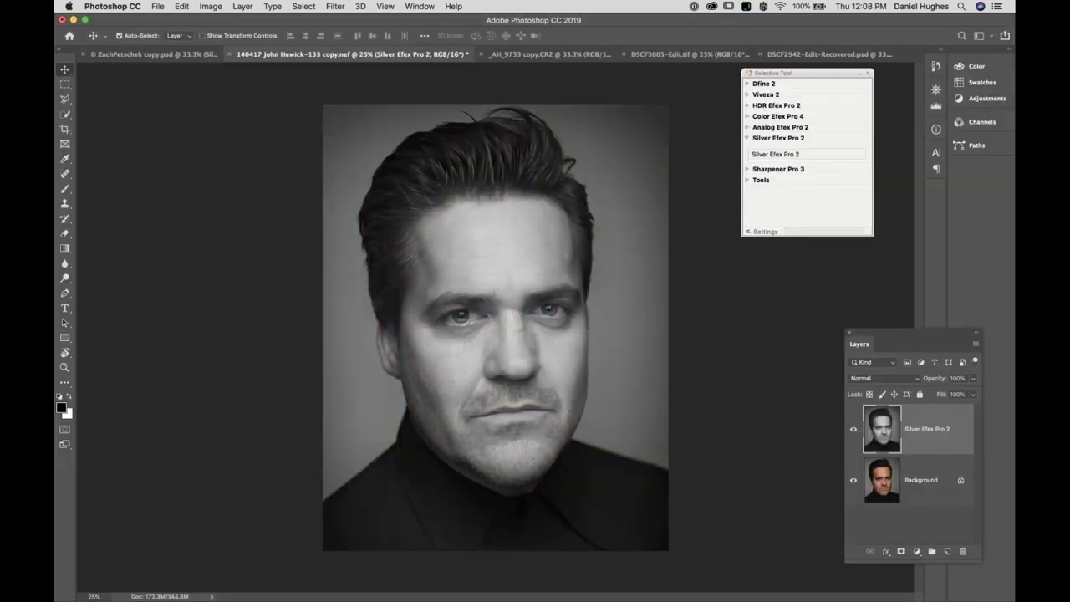
Compare the Silver Efex Pro 2 layer against the colour original, then switch to DSCF2942-Edit-Recovered.psd
left_click(854, 429)
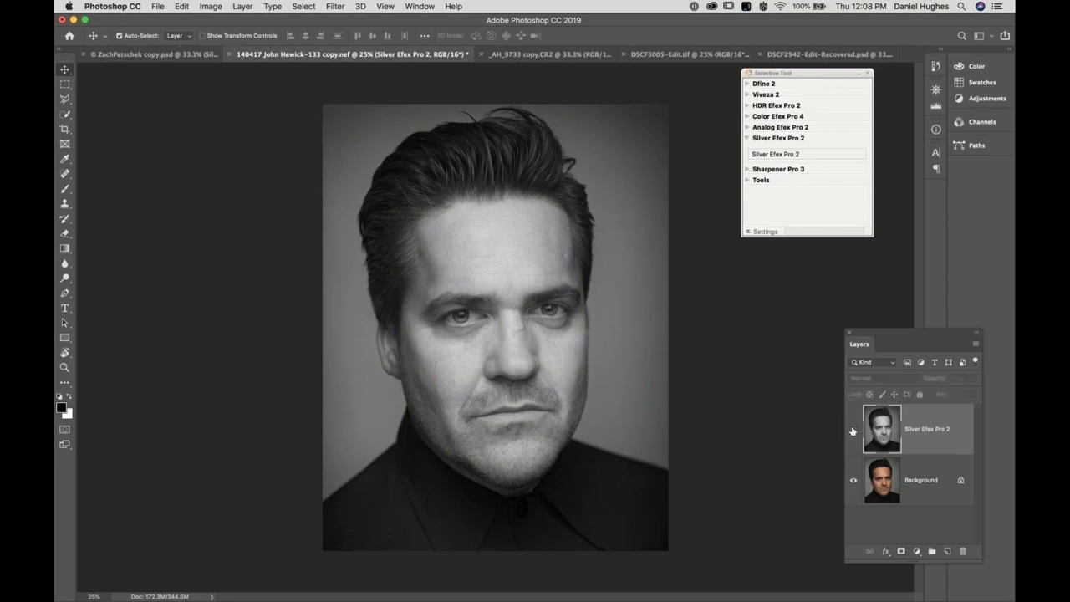
left_click(853, 430)
left_click(853, 431)
left_click(853, 431)
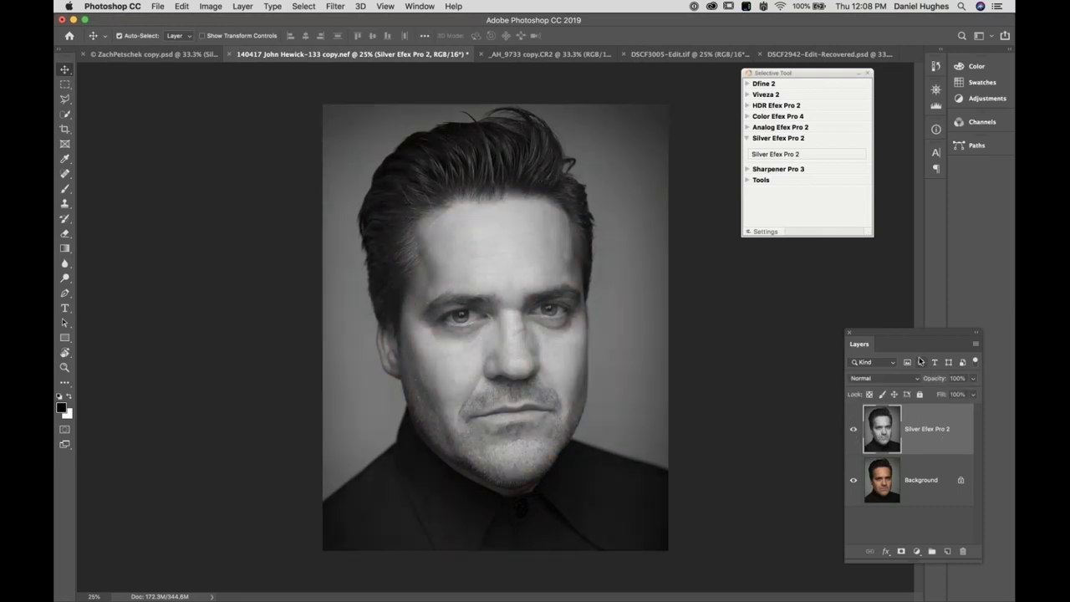
left_click(797, 54)
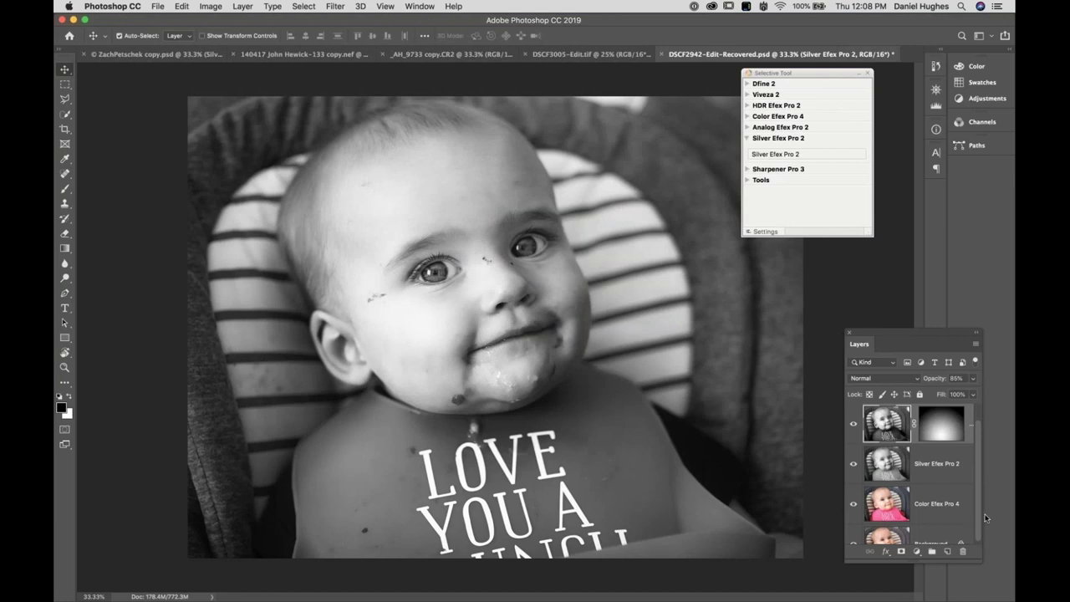
Move the Layers panel and enlarge it so the layer thumbnails are bigger
scroll(977, 522, "down", 2)
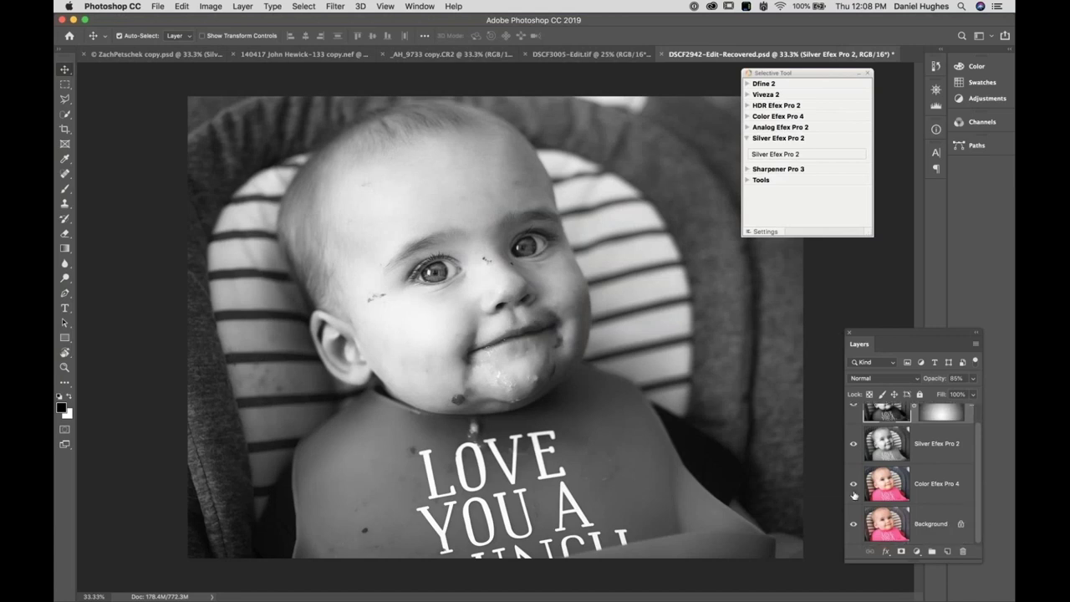
left_click_drag(914, 332, 831, 201)
left_click_drag(918, 527, 936, 590)
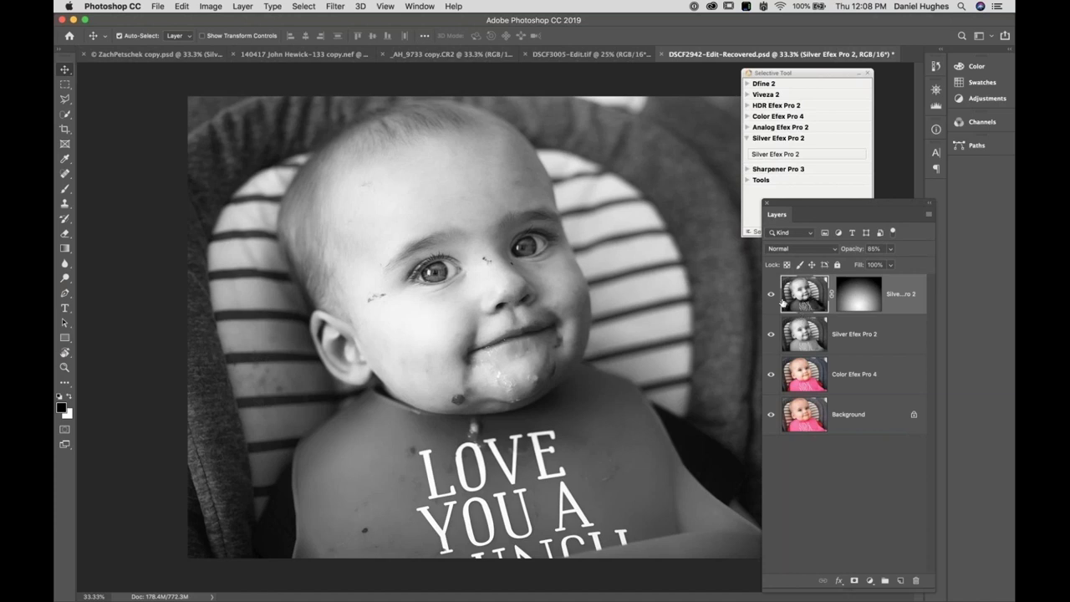
Compare layer visibility, leaving Silver Efex Pro 2 hidden and Color Efex Pro 4 visible and active
left_click_drag(772, 294, 774, 376)
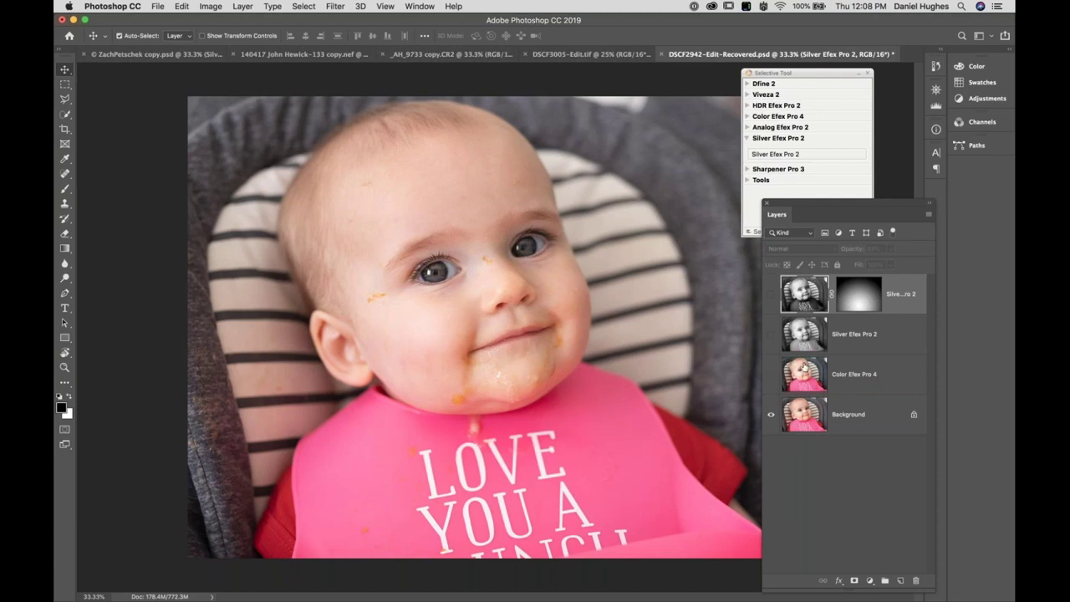
left_click(771, 377)
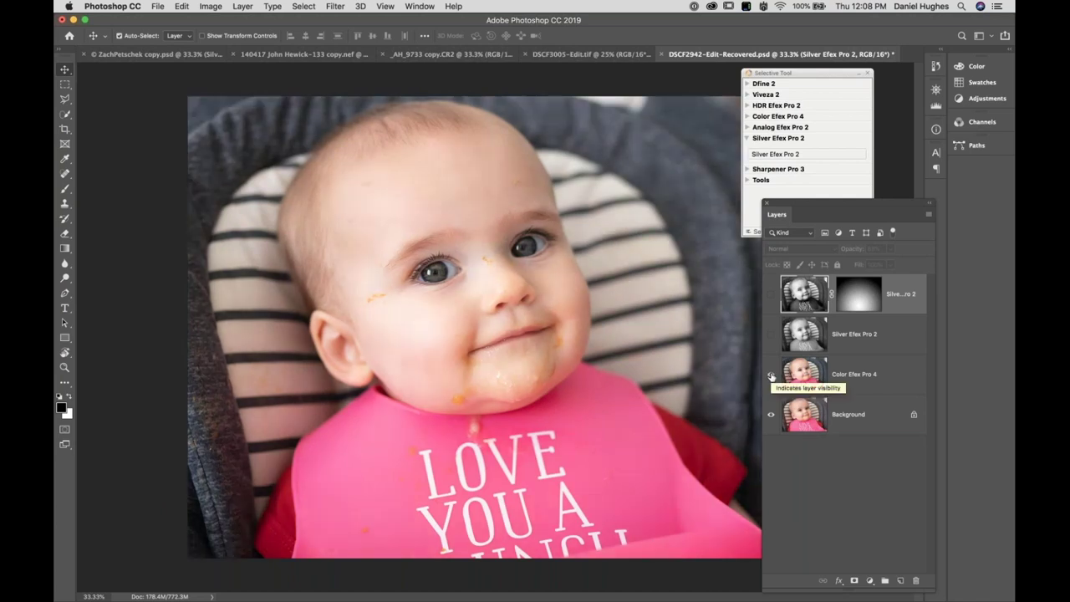
left_click(771, 376)
left_click(771, 376)
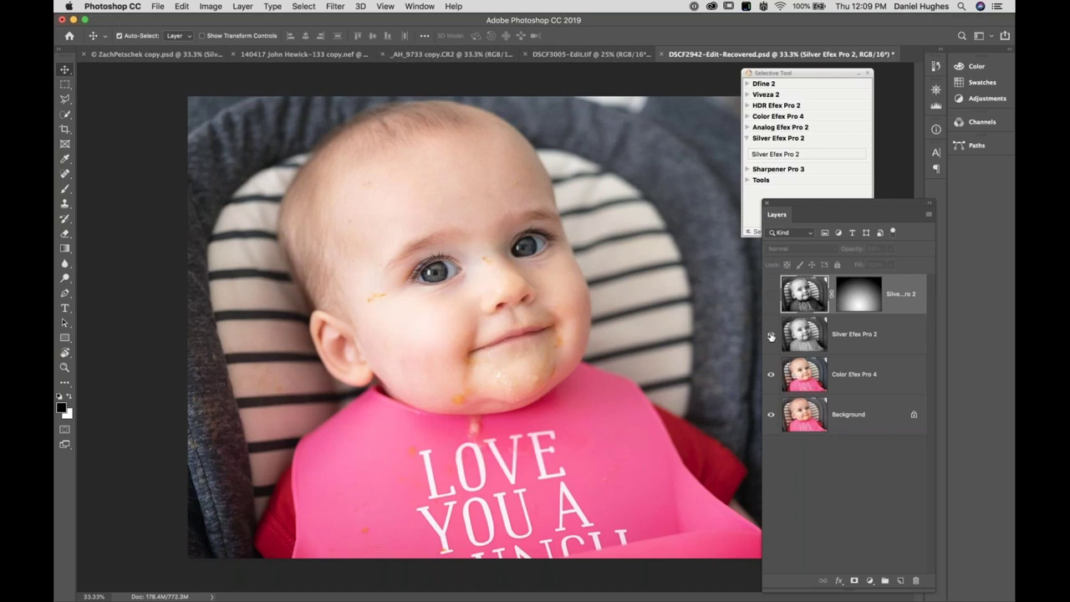
left_click(771, 335)
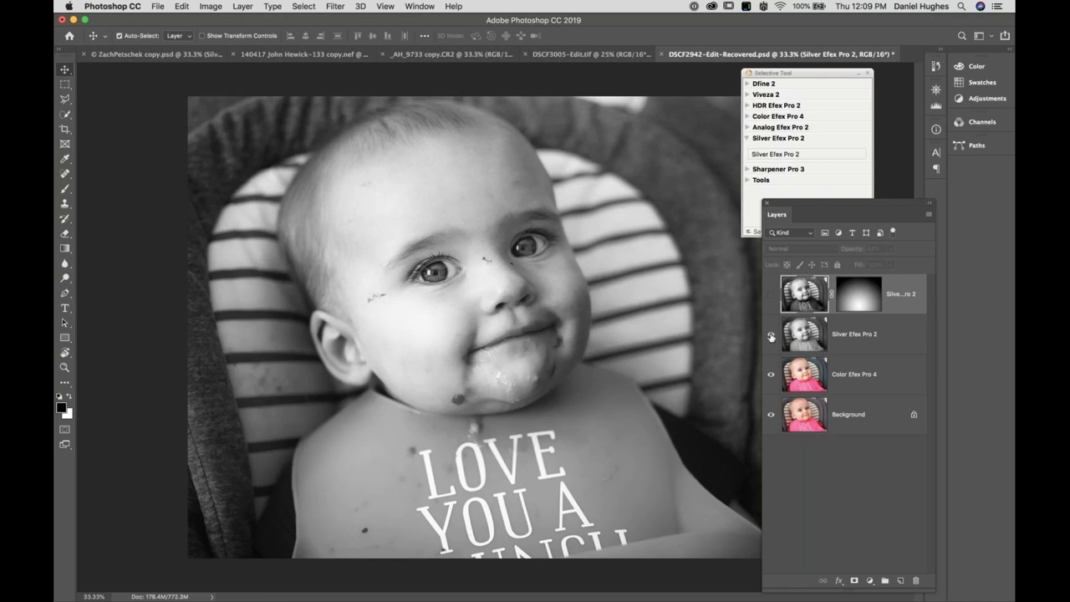
left_click(771, 336)
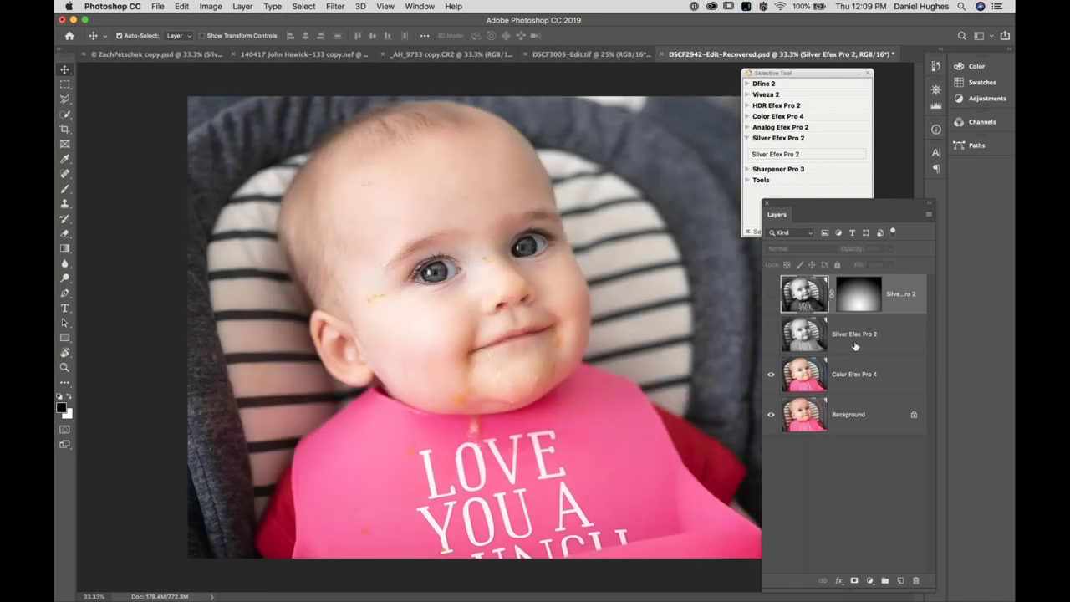
left_click(853, 389)
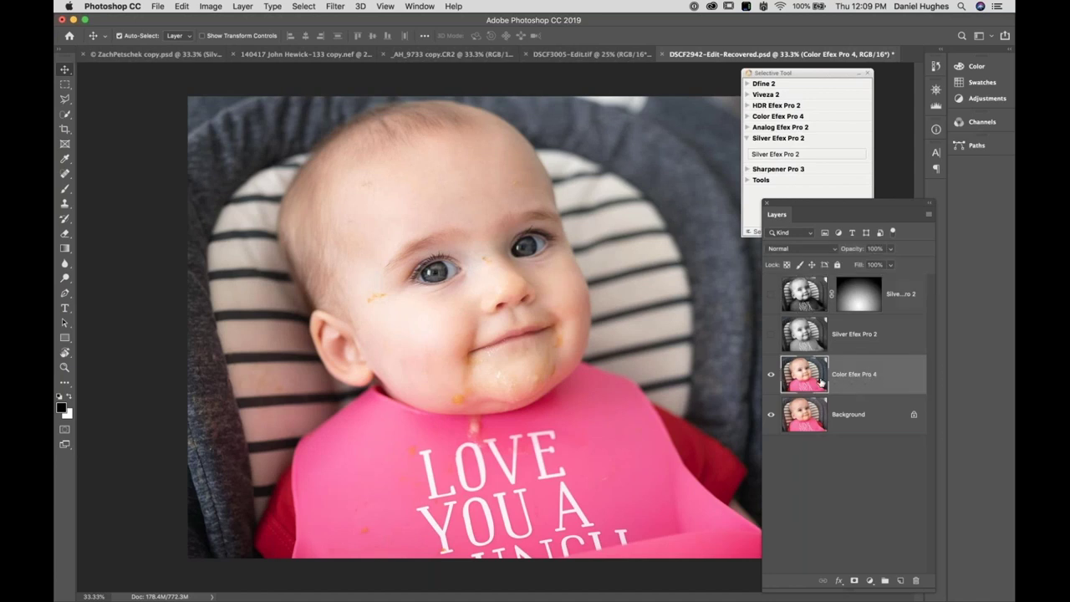
Show the top layer at 100% opacity, toggling its gradient mask to compare
left_click(857, 303, "shift")
left_click(771, 295)
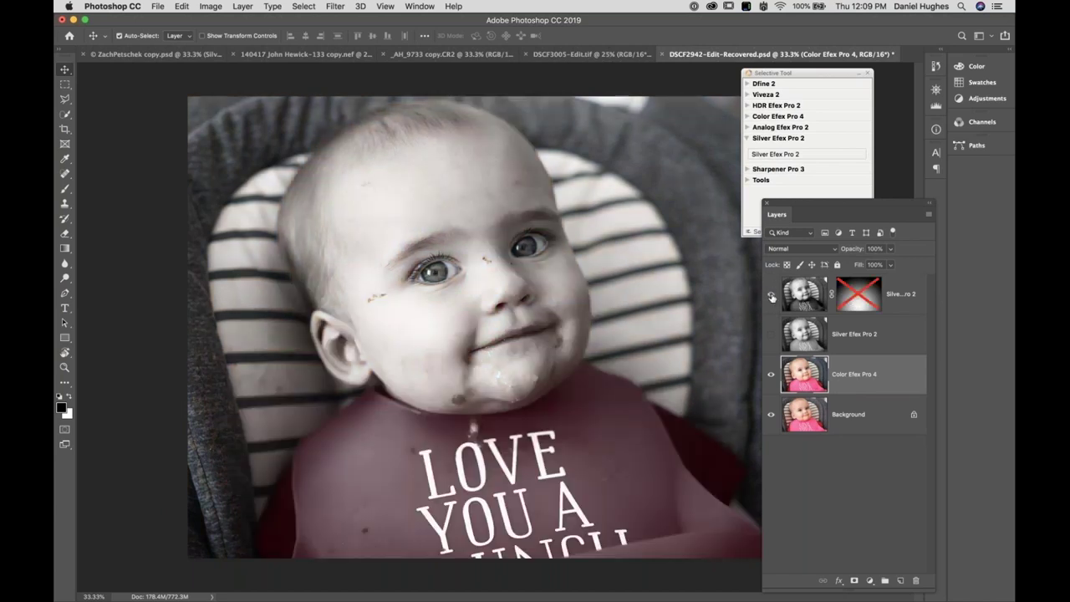
left_click(867, 299, "shift")
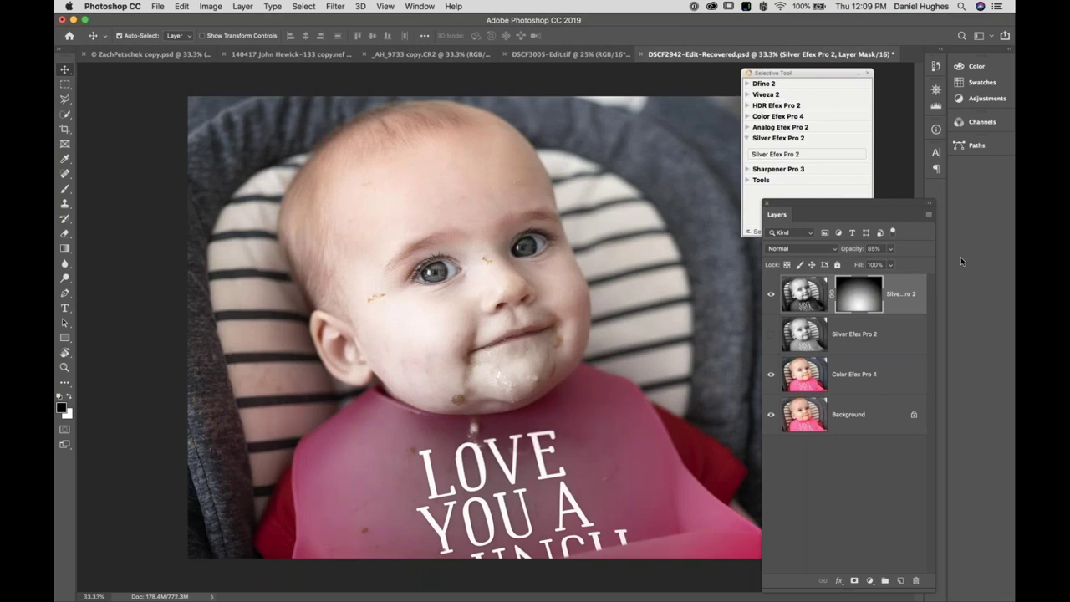
key("0")
left_click(854, 303, "shift")
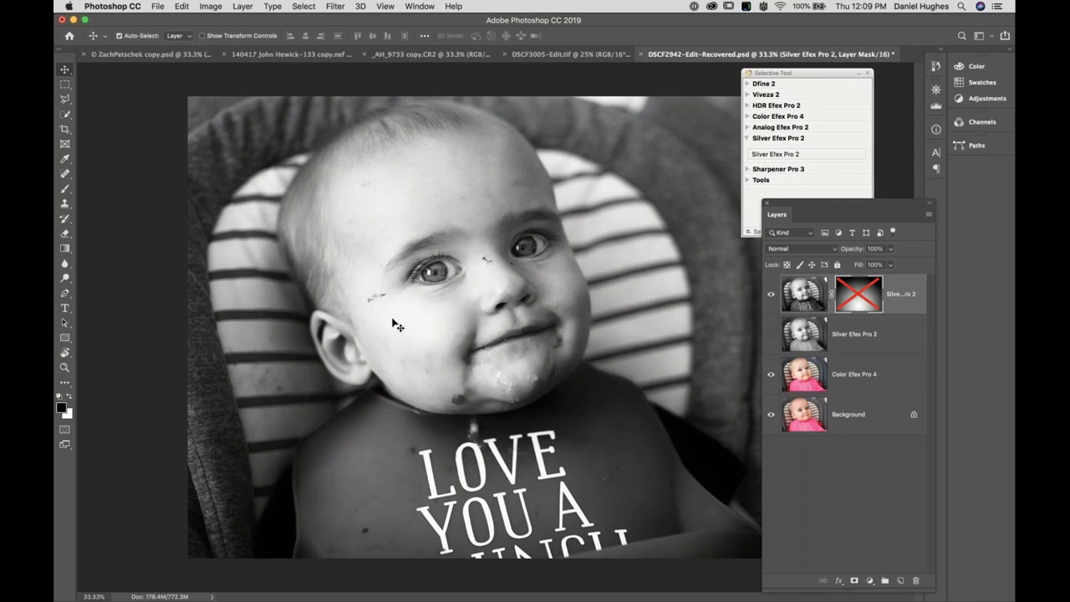
Recheck the top layer, re-enable its gradient mask, and turn on the Silver Efex Pro 2 layer
left_click(771, 295)
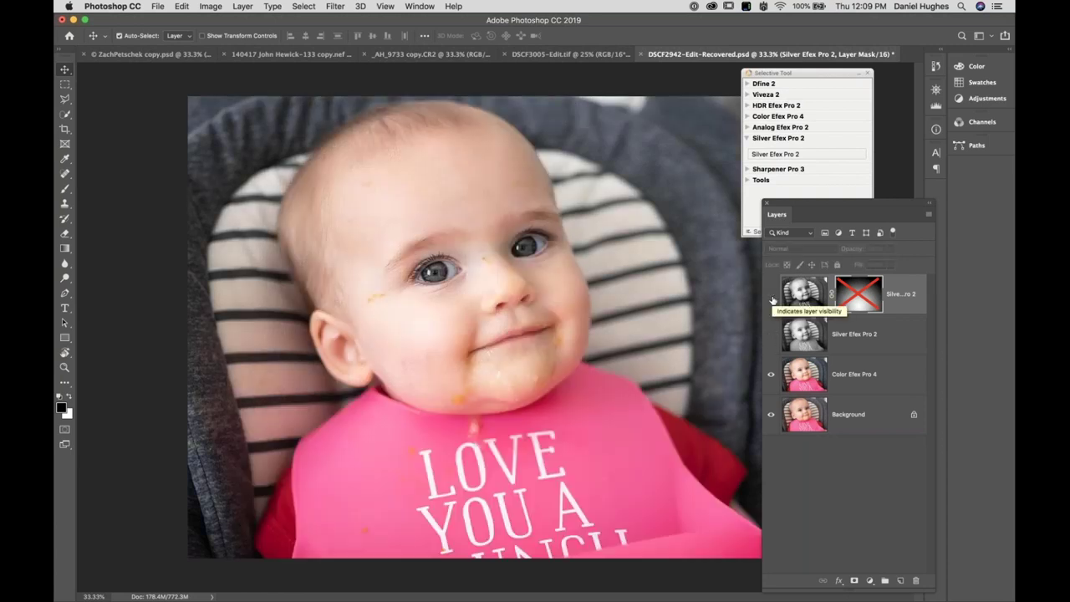
left_click(772, 296)
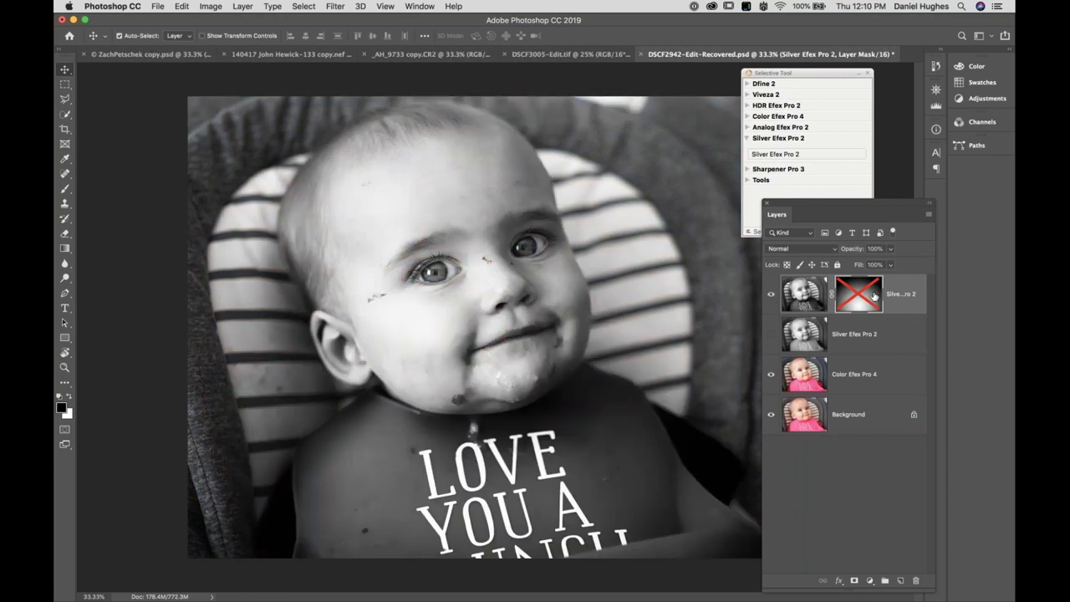
left_click(865, 302, "shift")
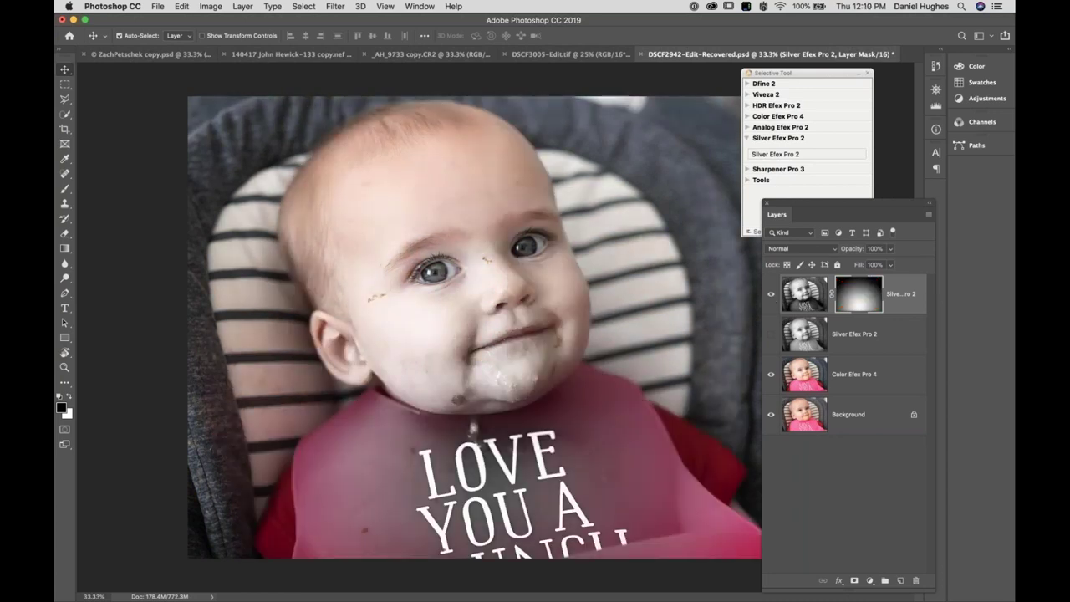
left_click(771, 334)
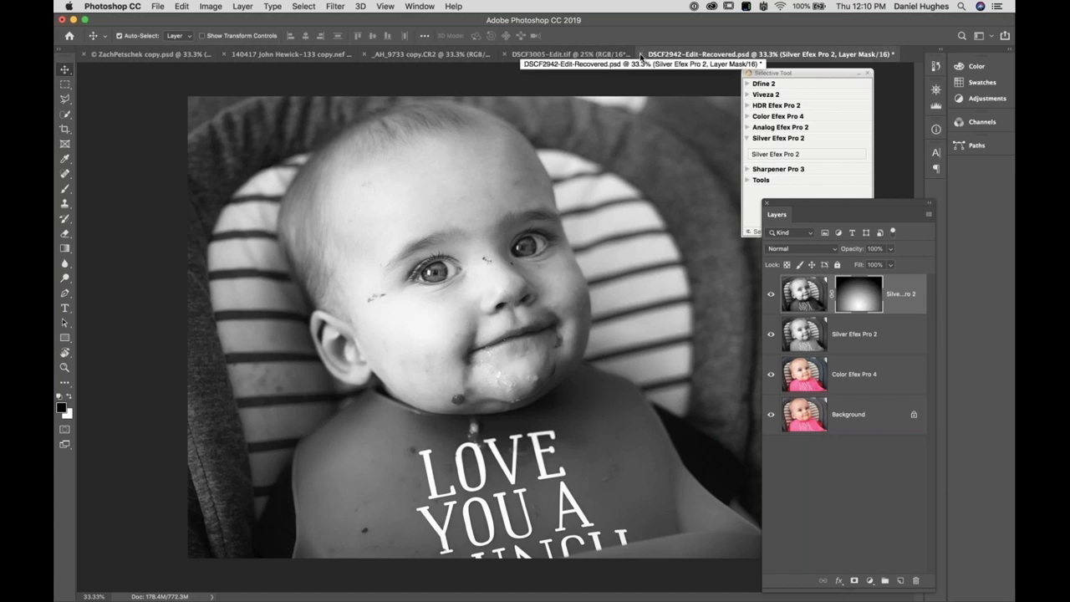
Close the baby photo without saving and switch to the _AH_9733 copy.CR2 document
left_click(642, 54)
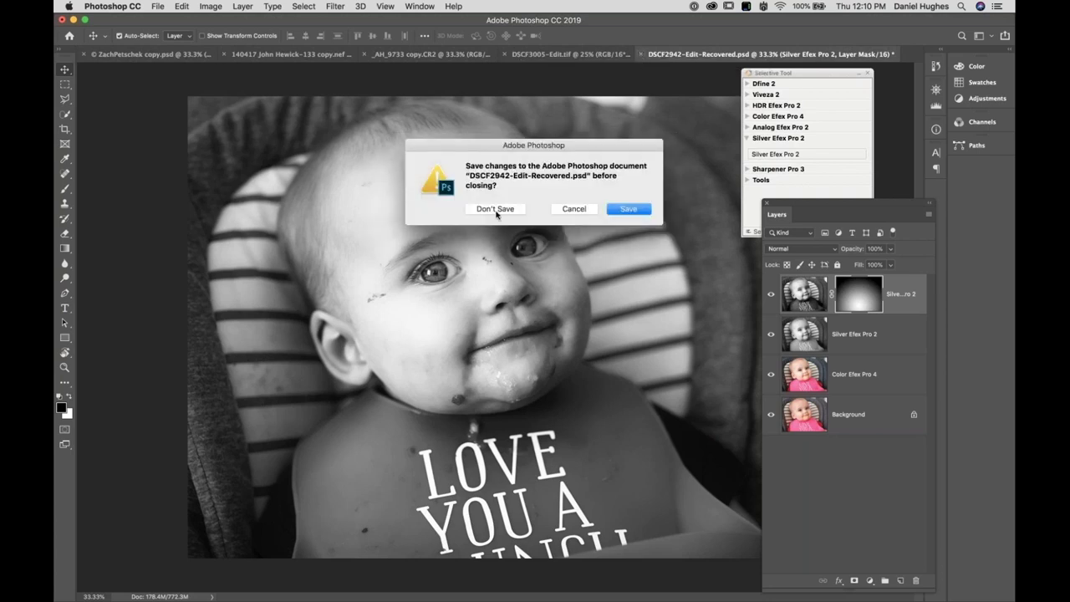
left_click(497, 209)
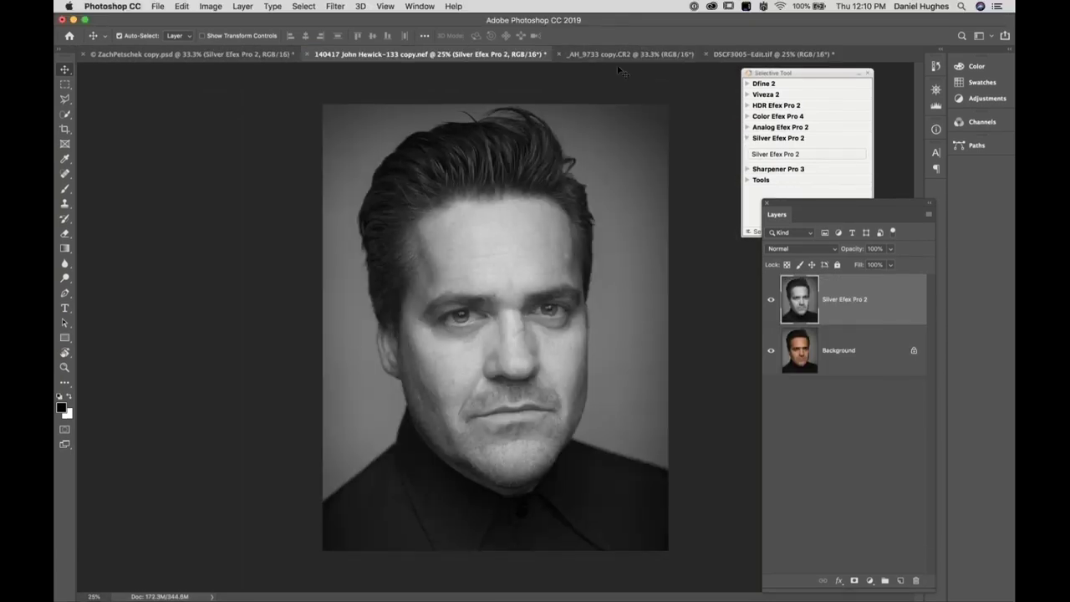
left_click(620, 55)
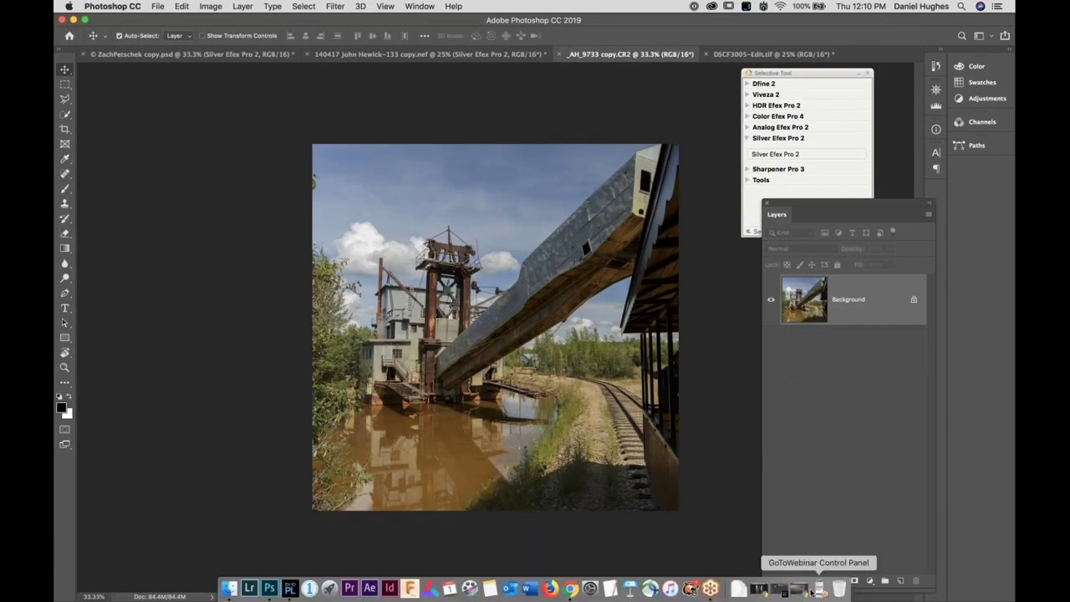
Briefly check the webinar control panel, then launch DxO PhotoLab 2 from the Dock
left_click(811, 590)
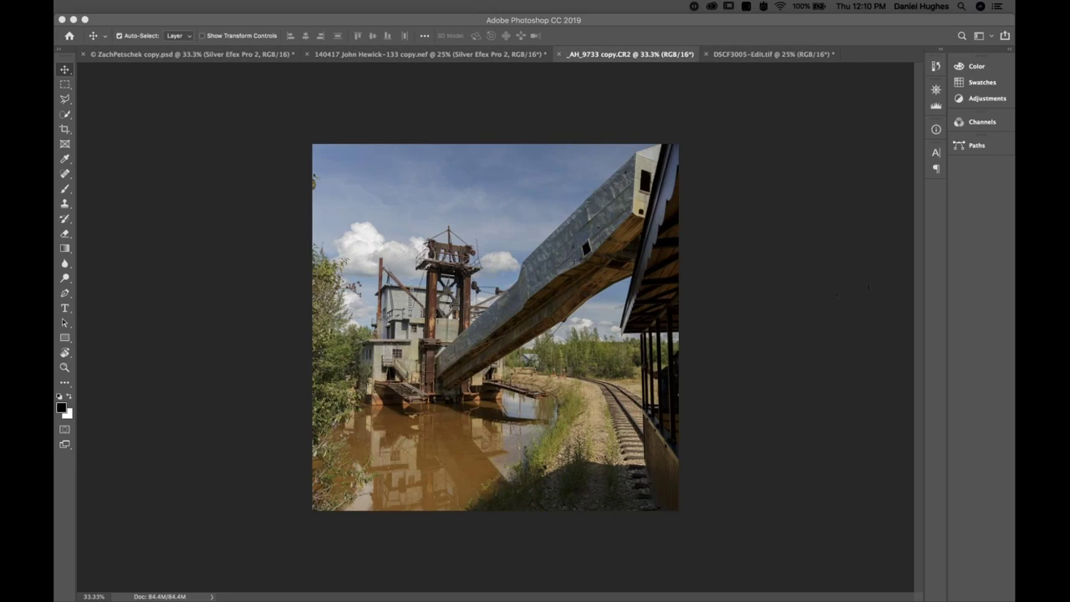
left_click(724, 296)
mouse_move(455, 599)
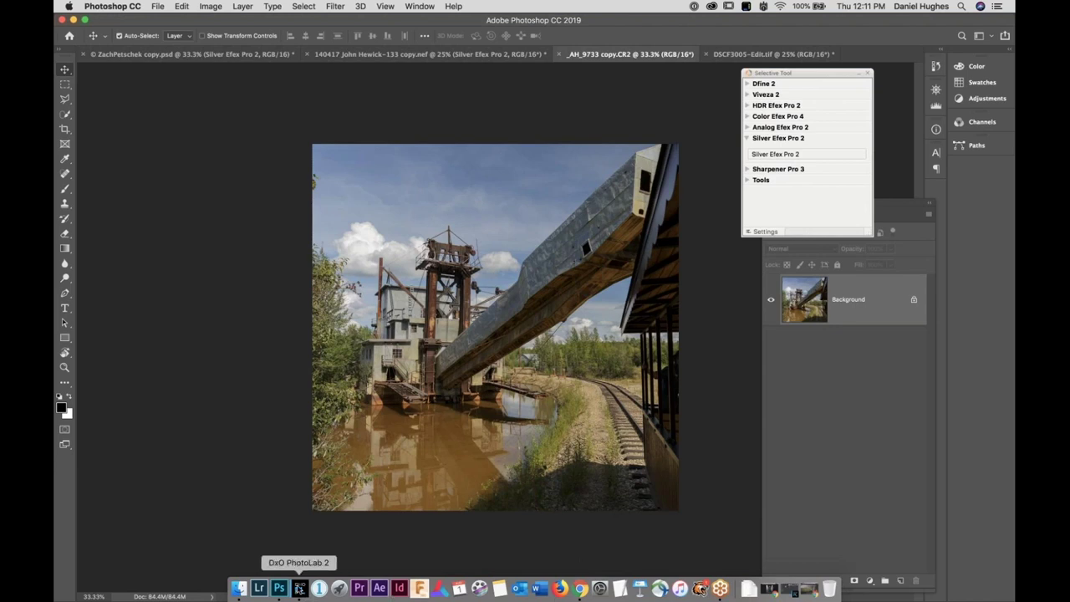
left_click(299, 588)
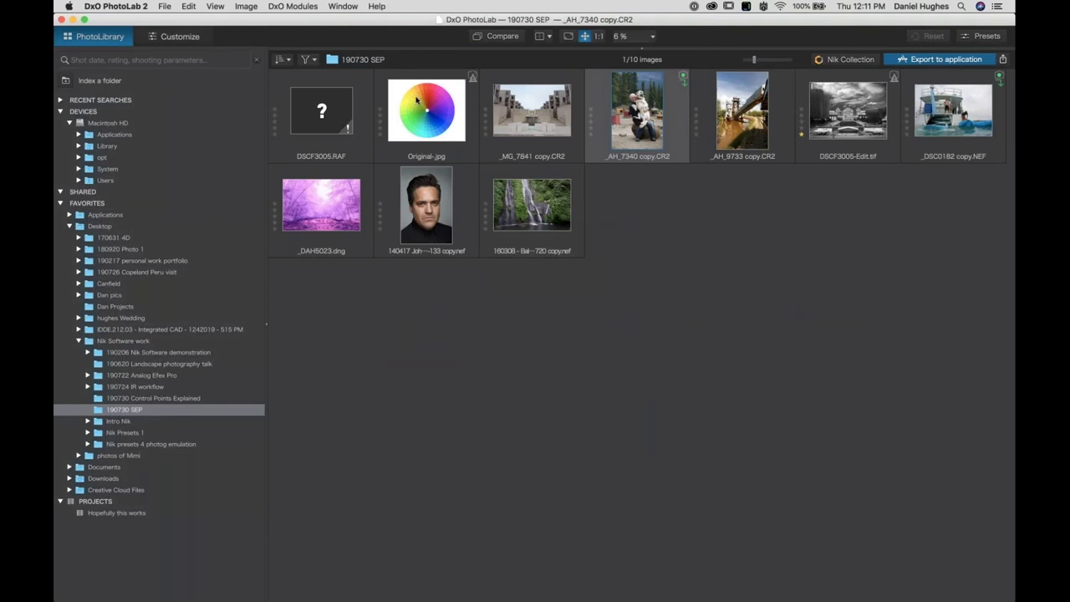
Open _AH_9733 copy.CR2 for editing and crop it to a 1:1 square
left_click(747, 126)
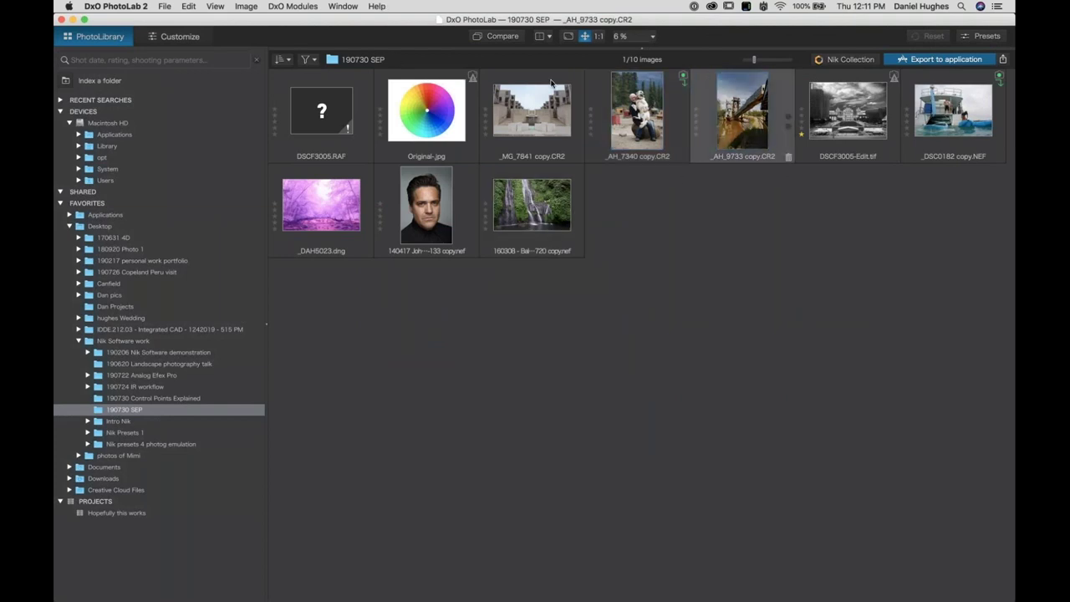
left_click(180, 36)
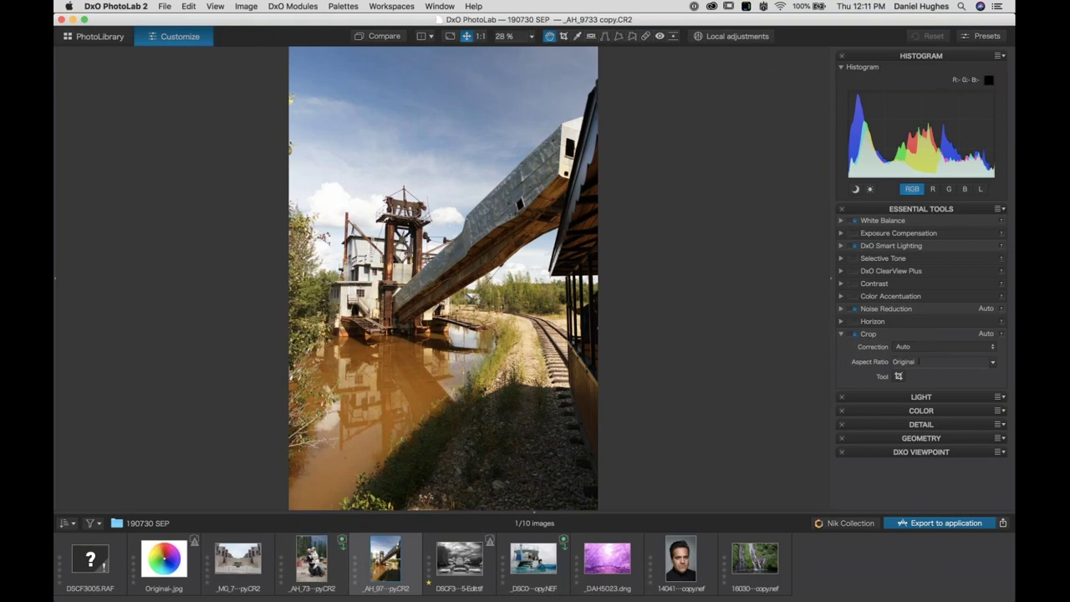
left_click(964, 361)
left_click(991, 361)
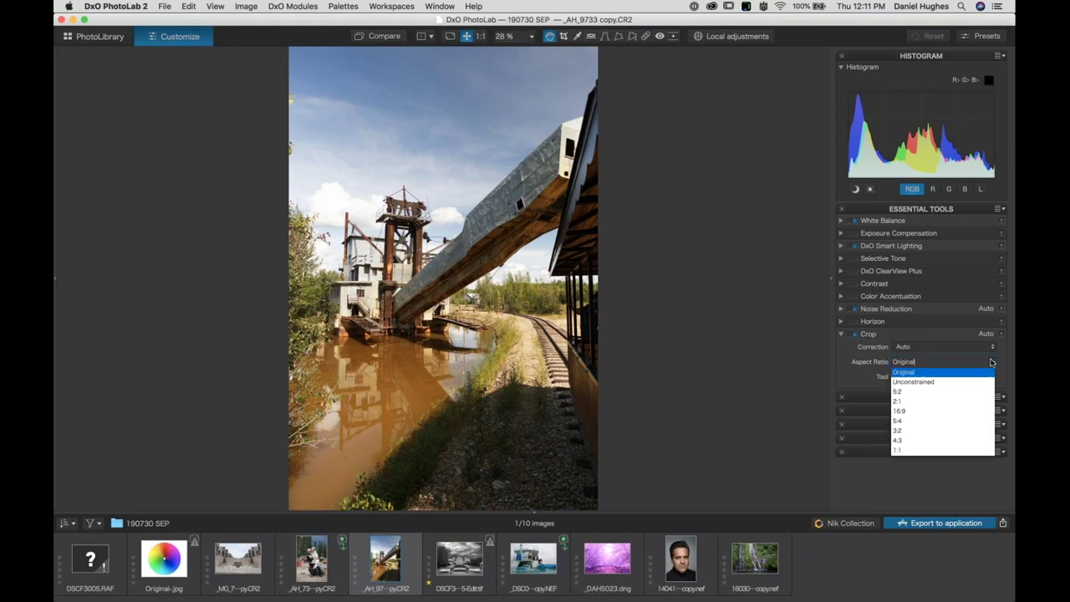
left_click(899, 450)
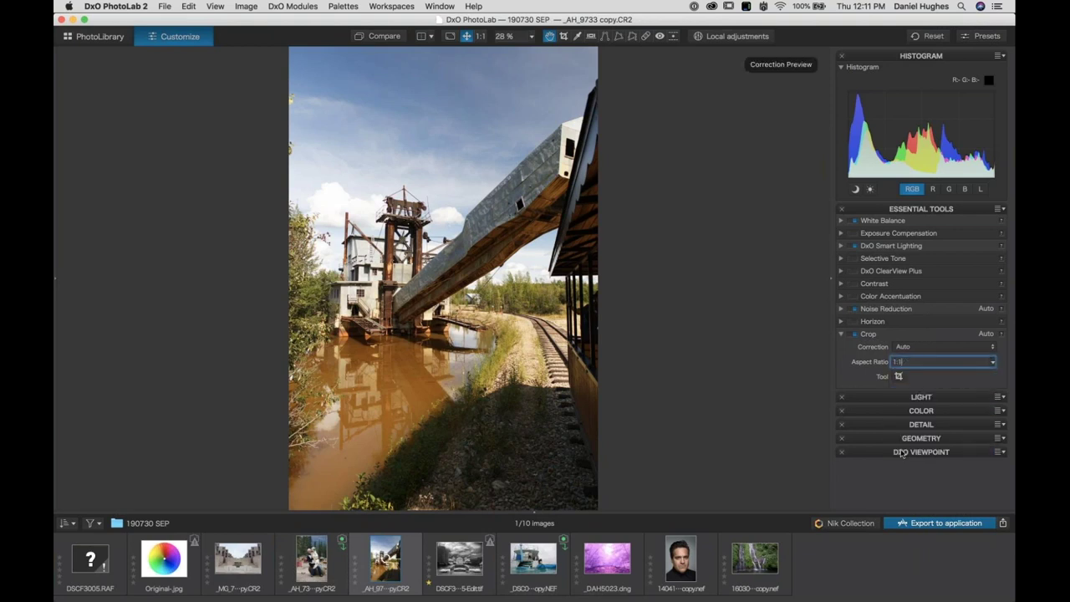
left_click(899, 377)
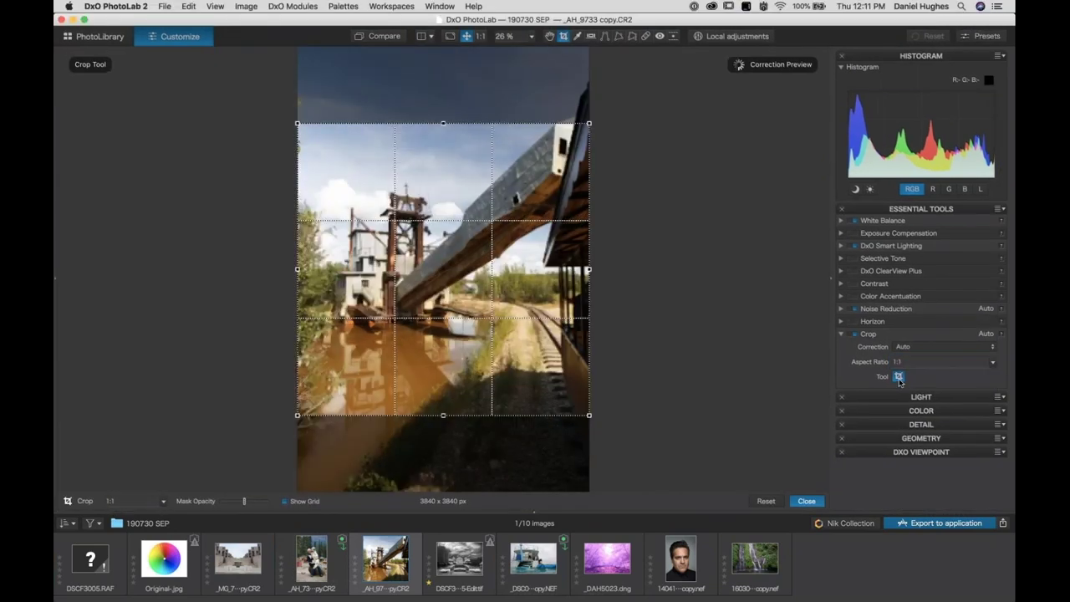
left_click_drag(448, 257, 448, 258)
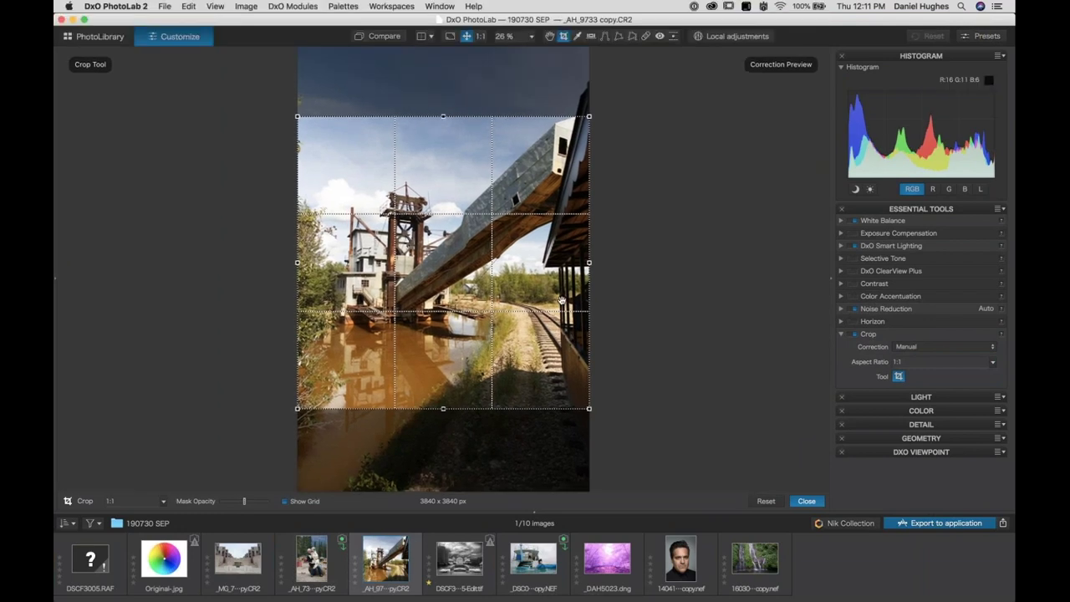
left_click(806, 501)
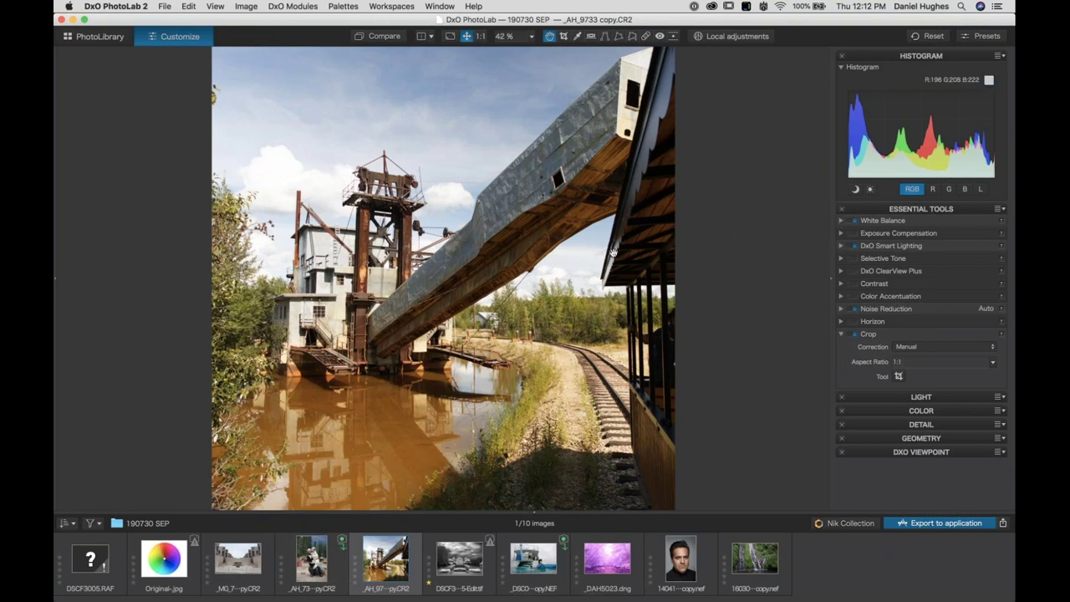
Check exposure compensation, then pull the highlights down in Selective Tone
left_click(840, 233)
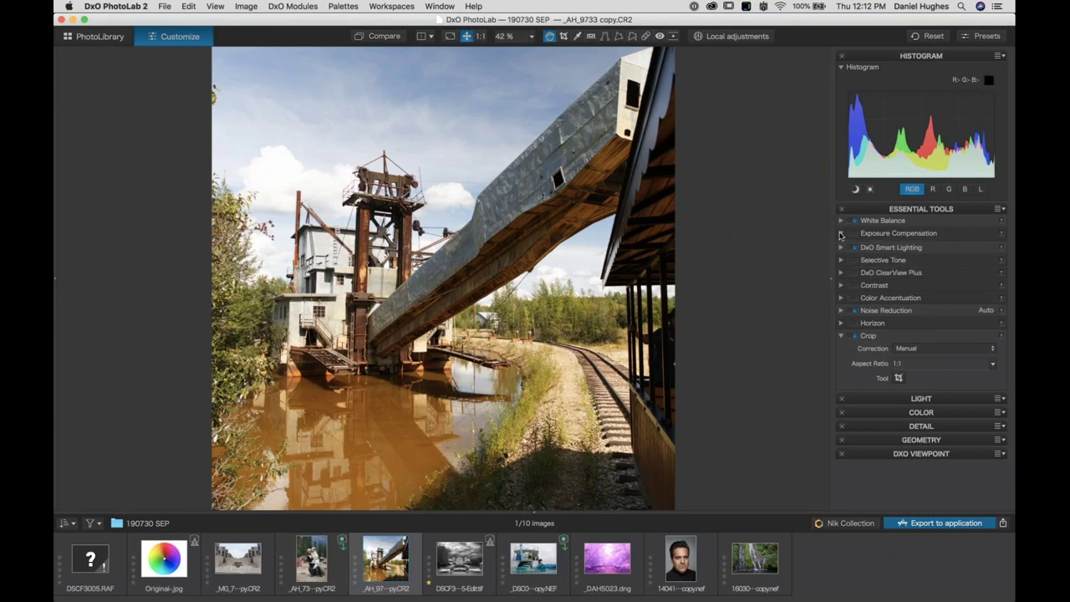
left_click(840, 233)
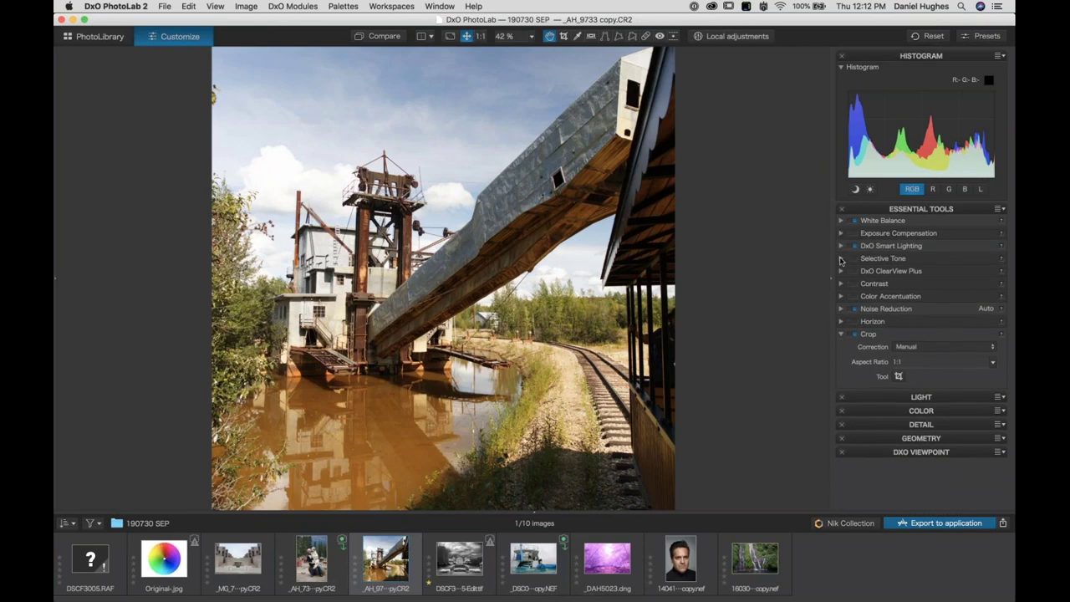
left_click(840, 259)
left_click_drag(929, 275, 915, 276)
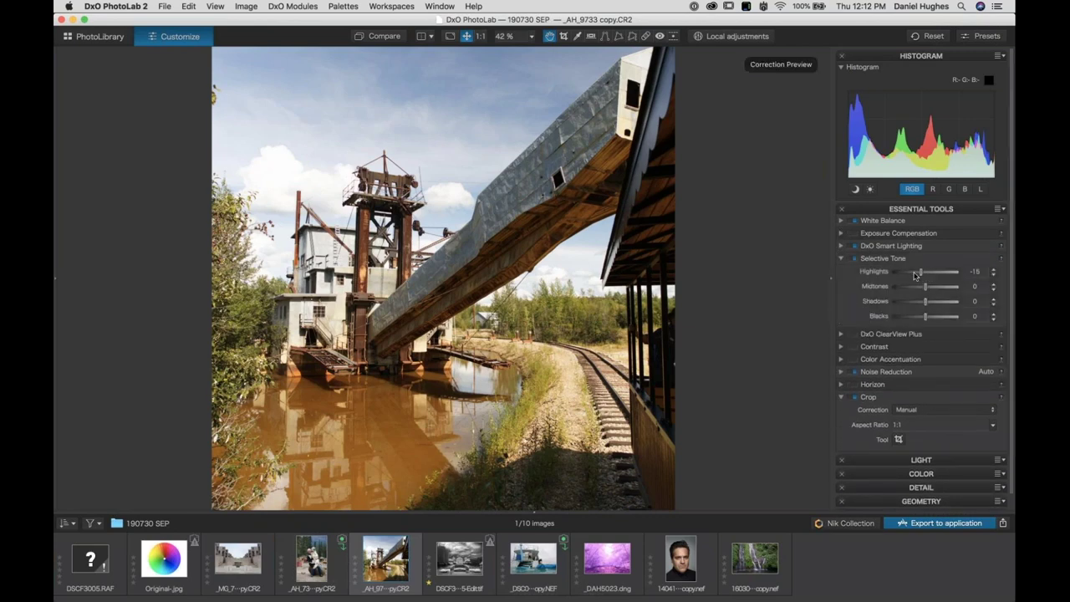
left_click(841, 258)
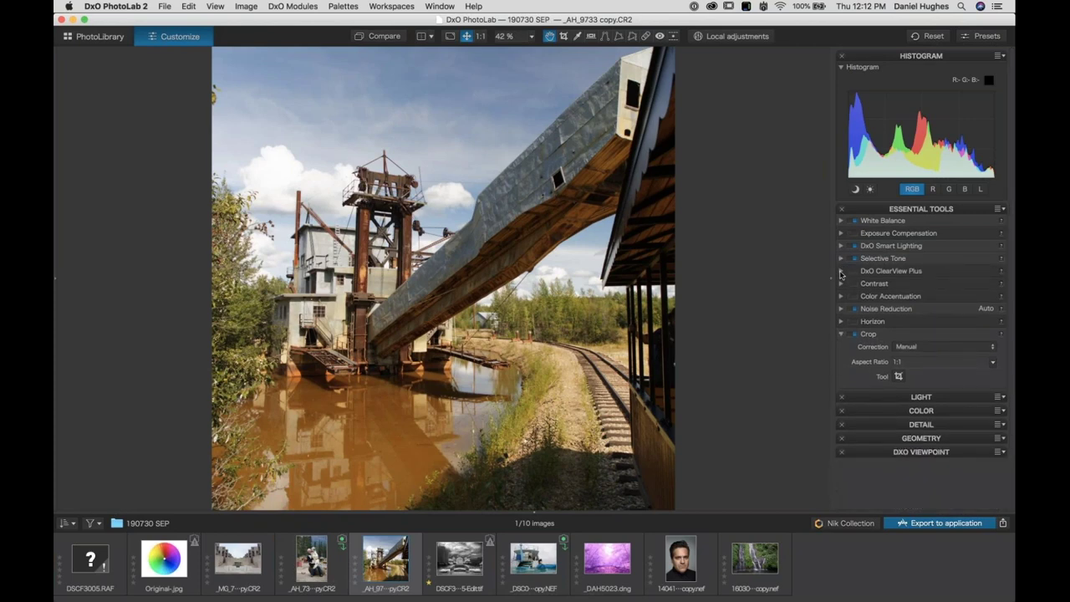
Enable DxO ClearView Plus and compare the result against the uncorrected original
left_click(854, 273)
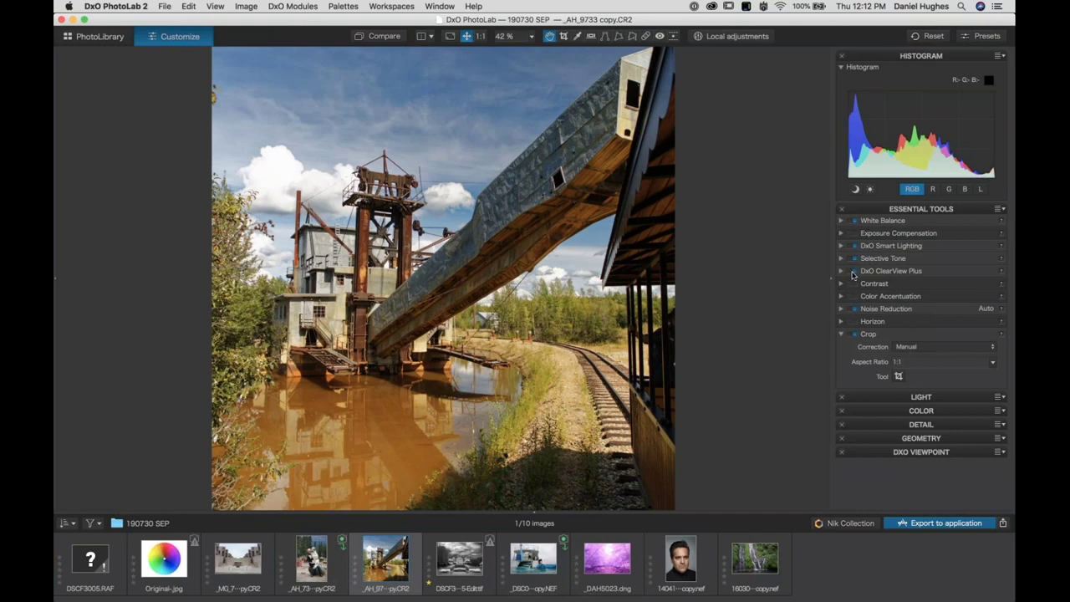
left_click(376, 38)
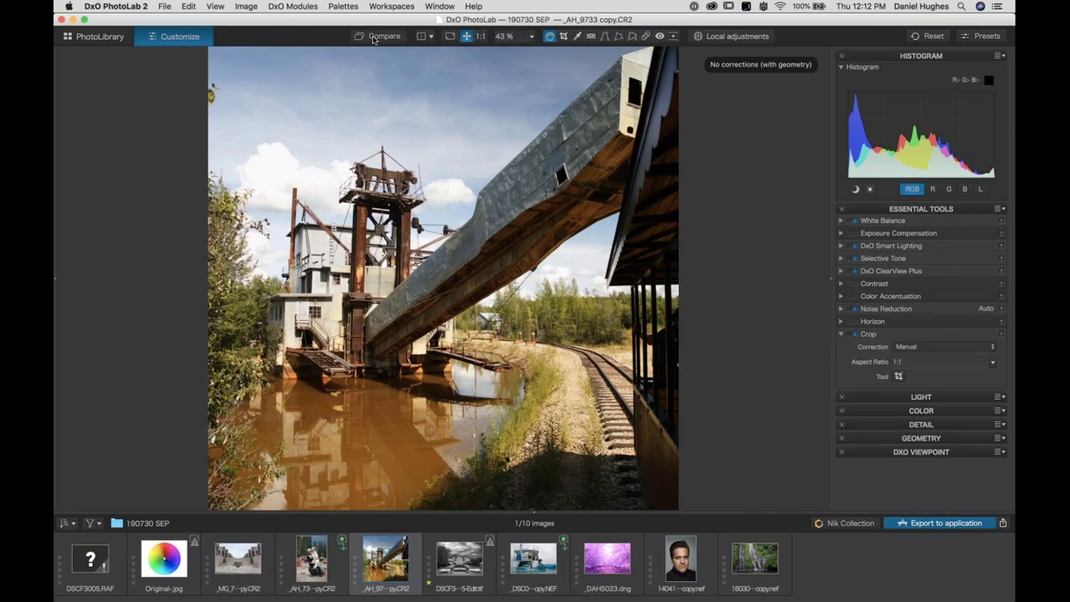
left_click(374, 39)
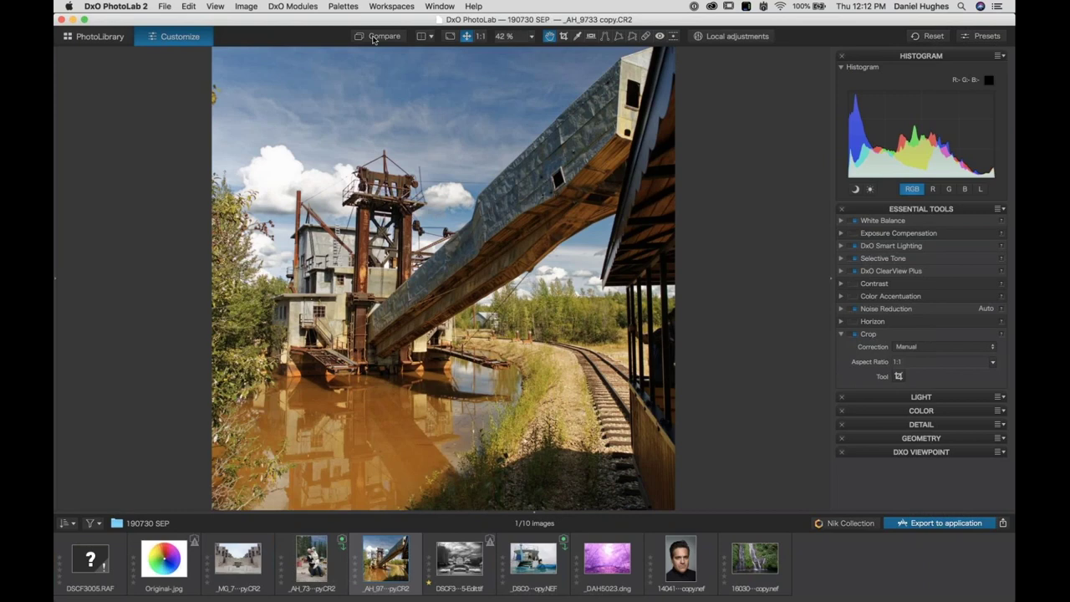
left_click(373, 39)
left_click(374, 39)
Bring up the Nik Collection plugin selector and move it aside
left_click(847, 525)
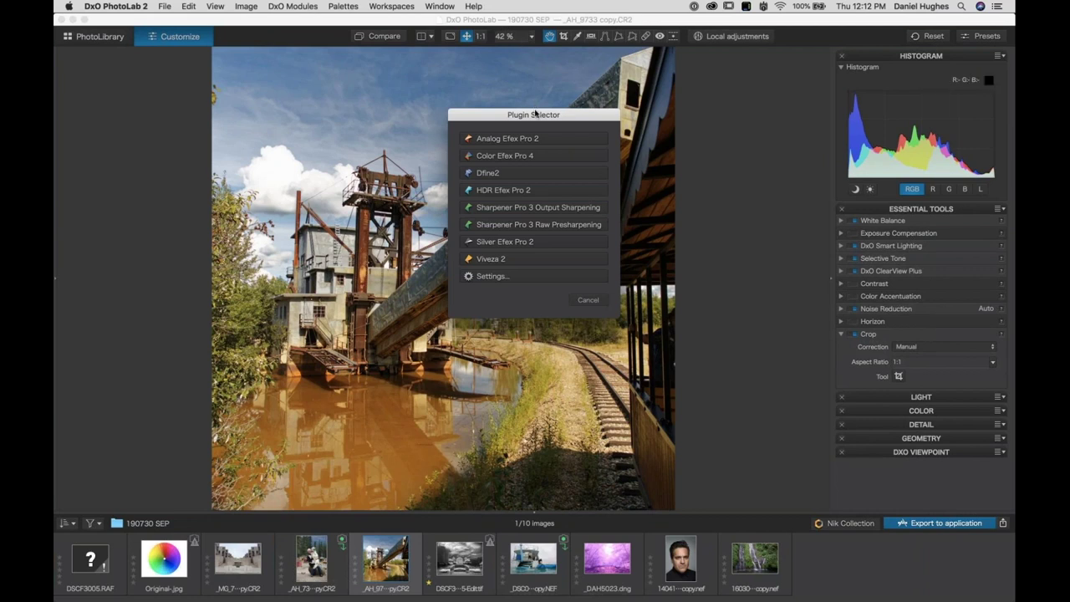
left_click(489, 114)
left_click_drag(490, 115, 400, 119)
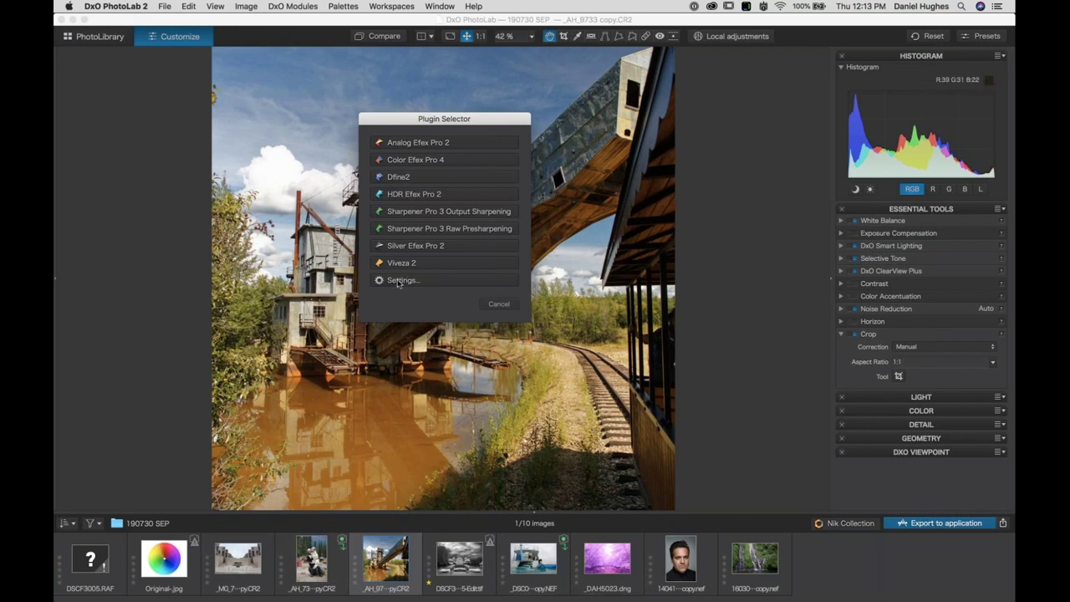
Set the plugin export settings to TIFF at 300 ppi
left_click(398, 281)
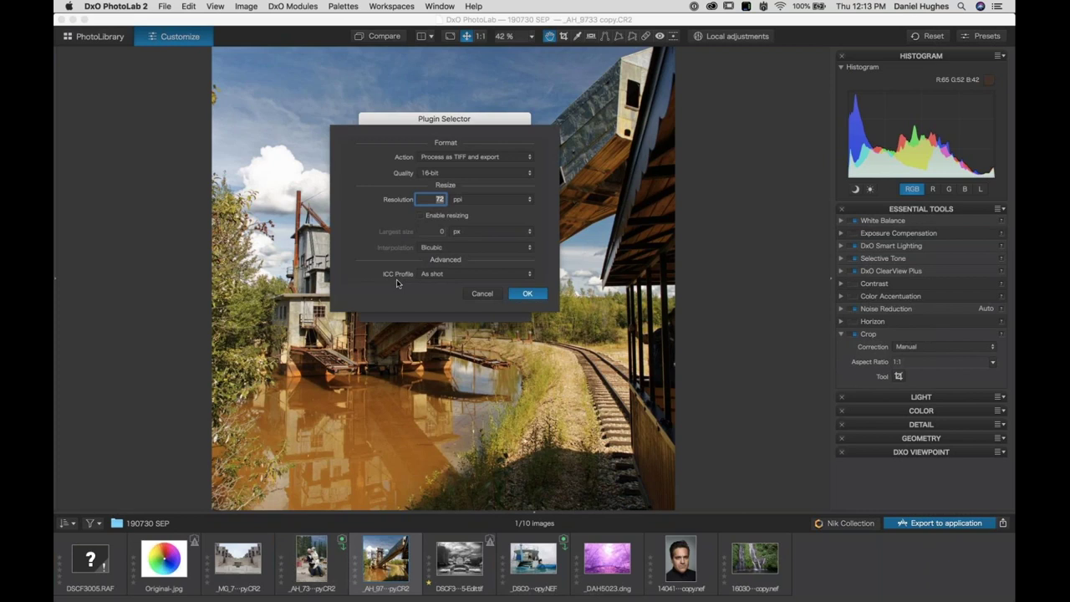
left_click(482, 294)
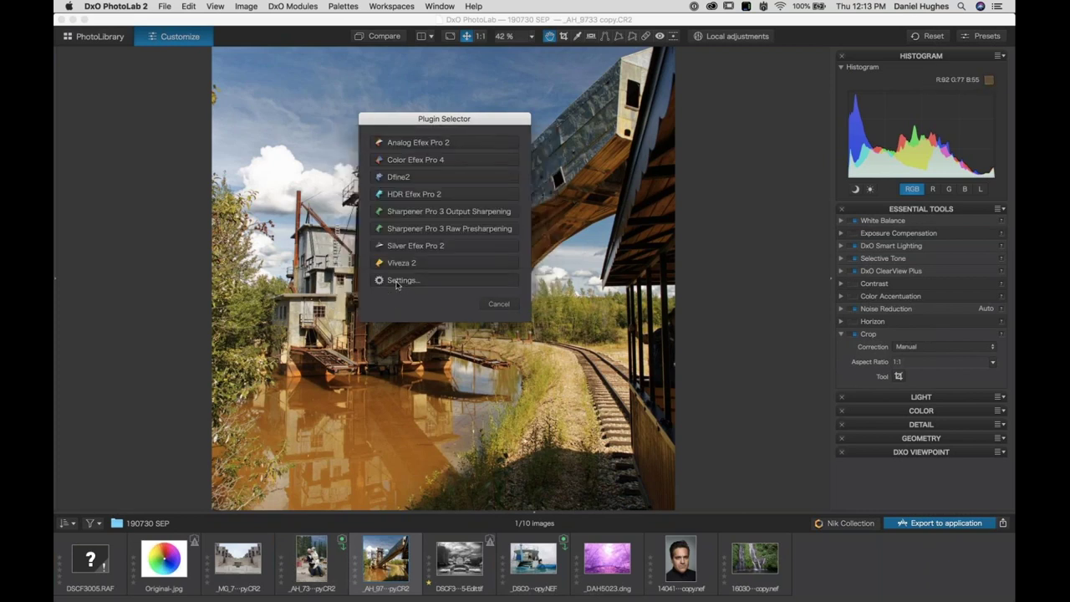
left_click(398, 281)
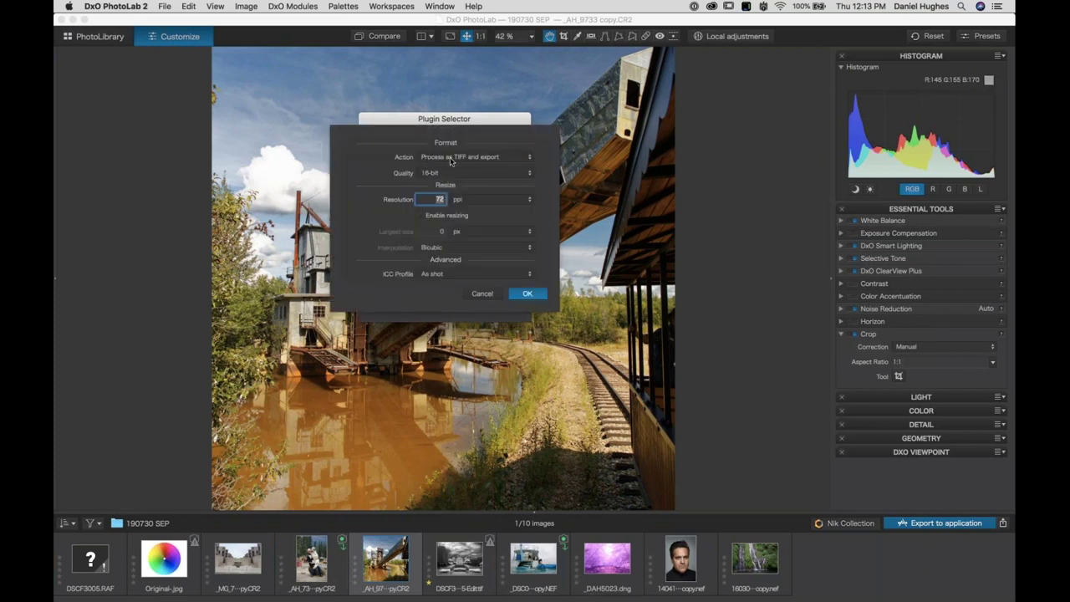
left_click(451, 159)
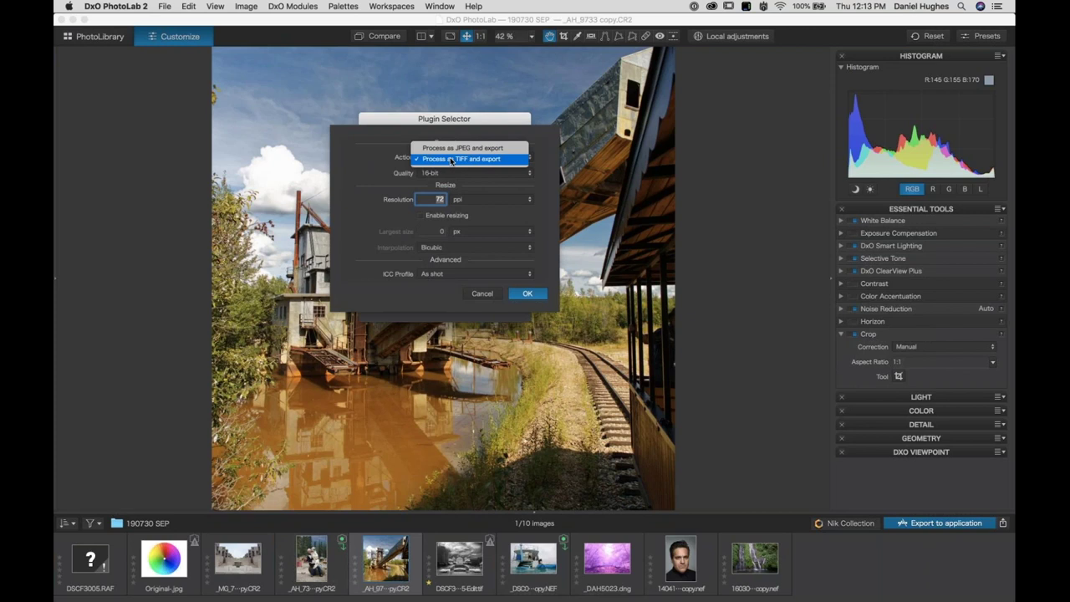
left_click(353, 164)
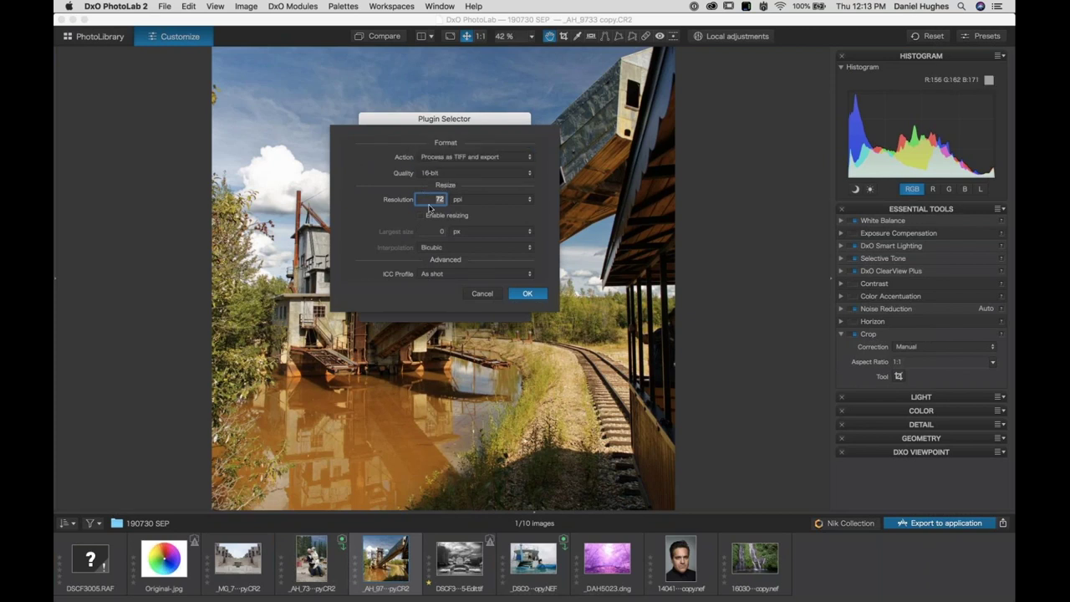
type("300")
left_click(529, 294)
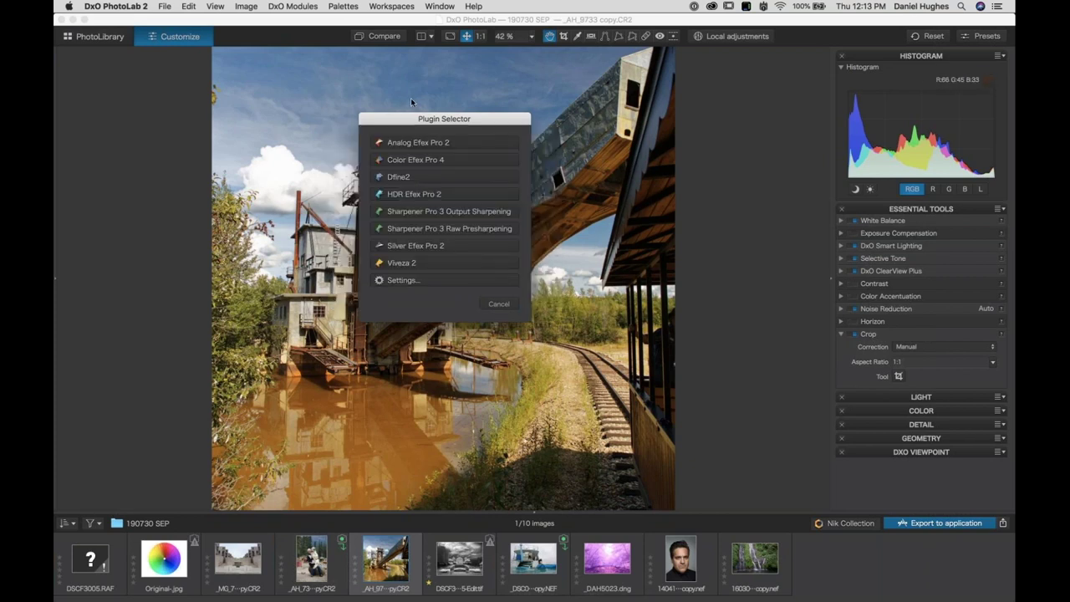
Send the dredge photo to Silver Efex Pro 2 and view it as a single large preview
left_click(404, 246)
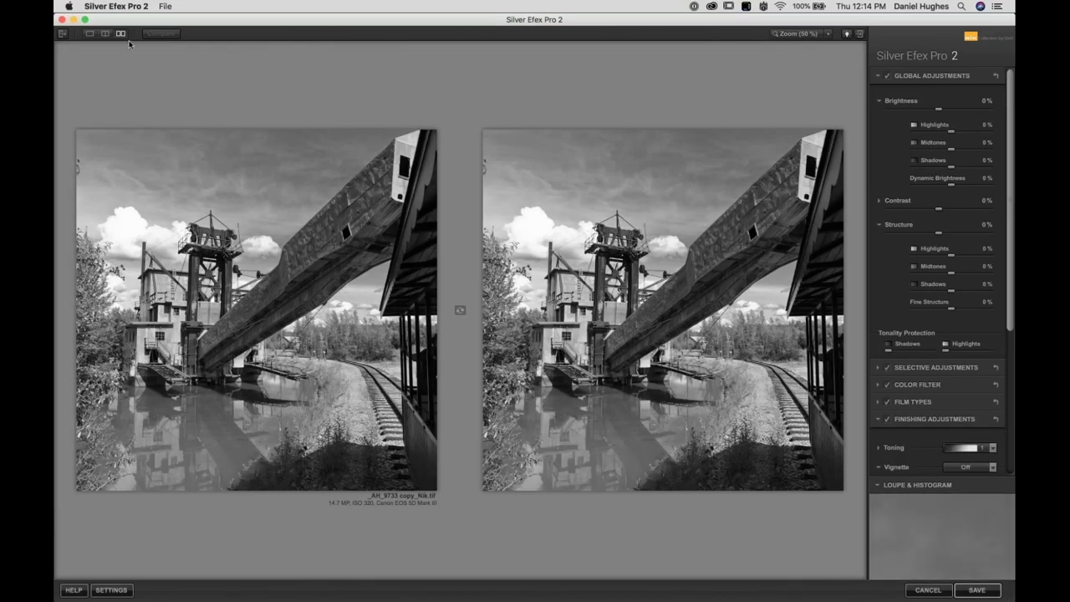
left_click(90, 36)
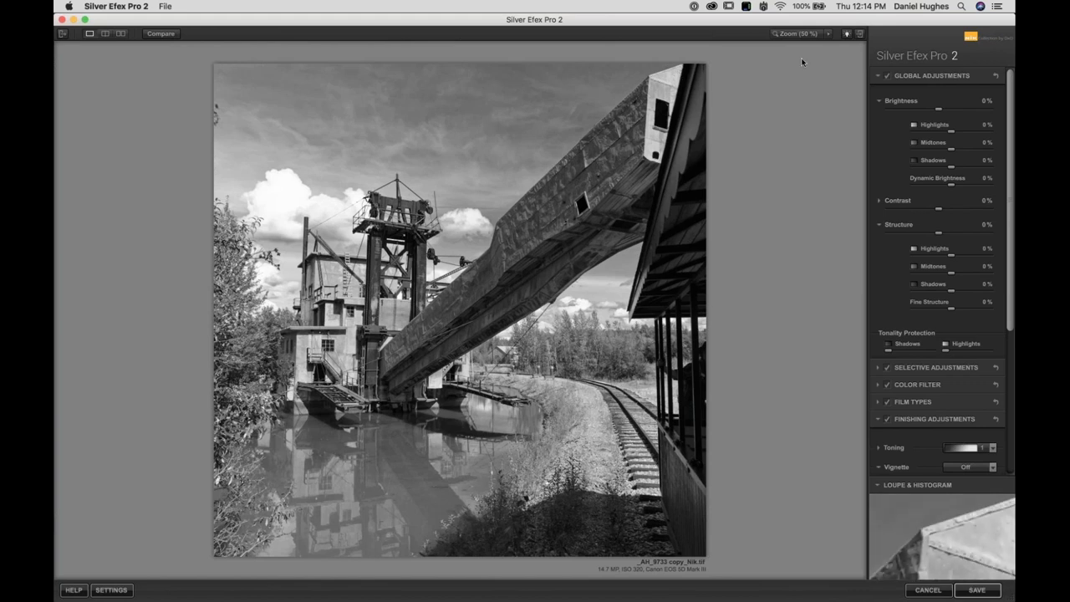
Collapse Brightness, Structure, Finishing and Global Adjustments, then expand Selective Adjustments for control points
left_click(903, 105)
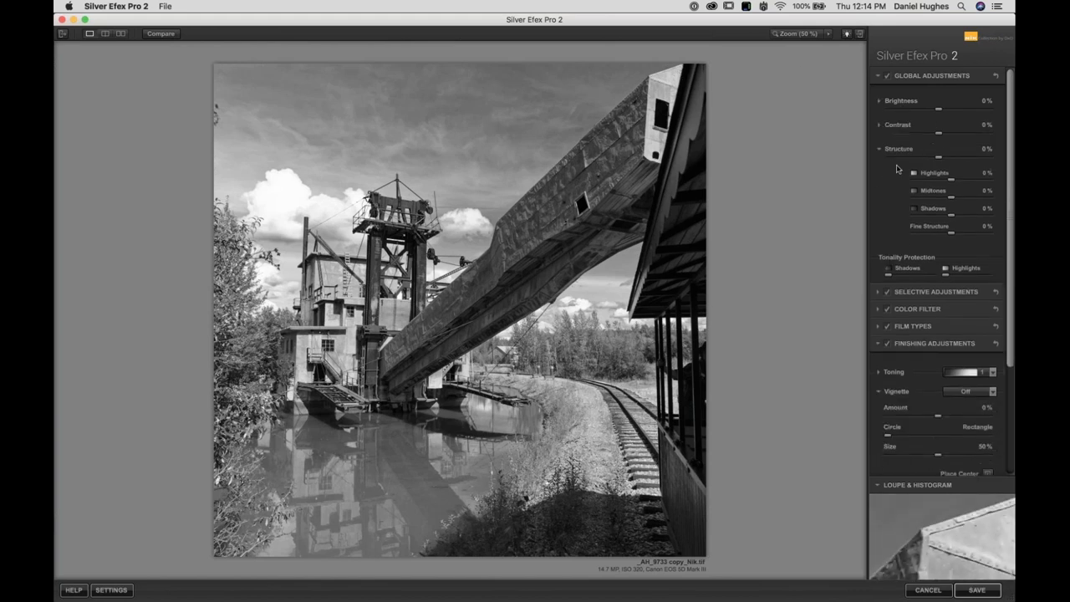
left_click(894, 151)
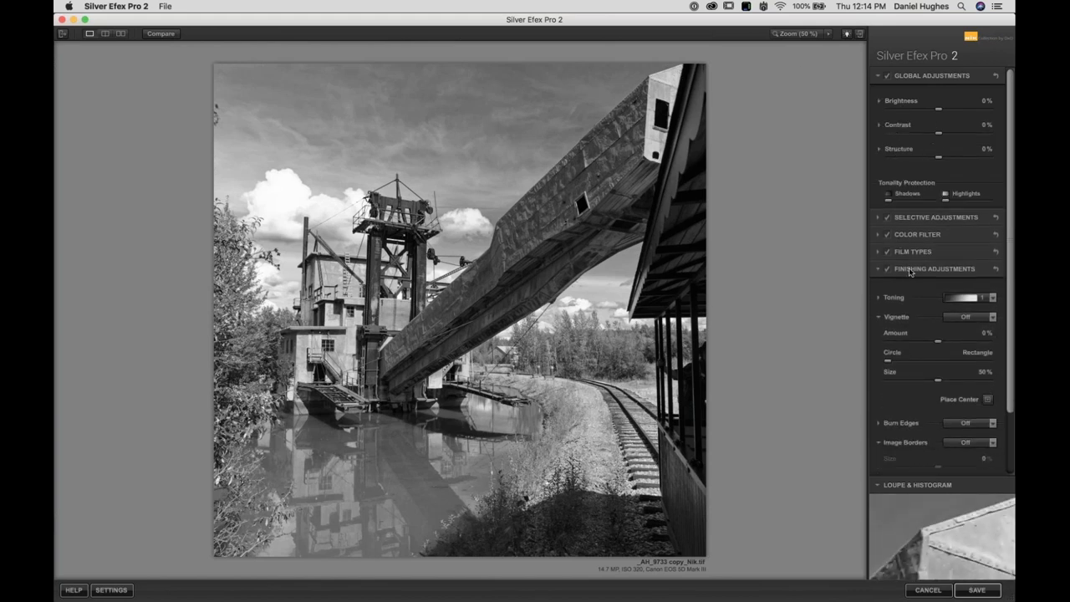
left_click(909, 270)
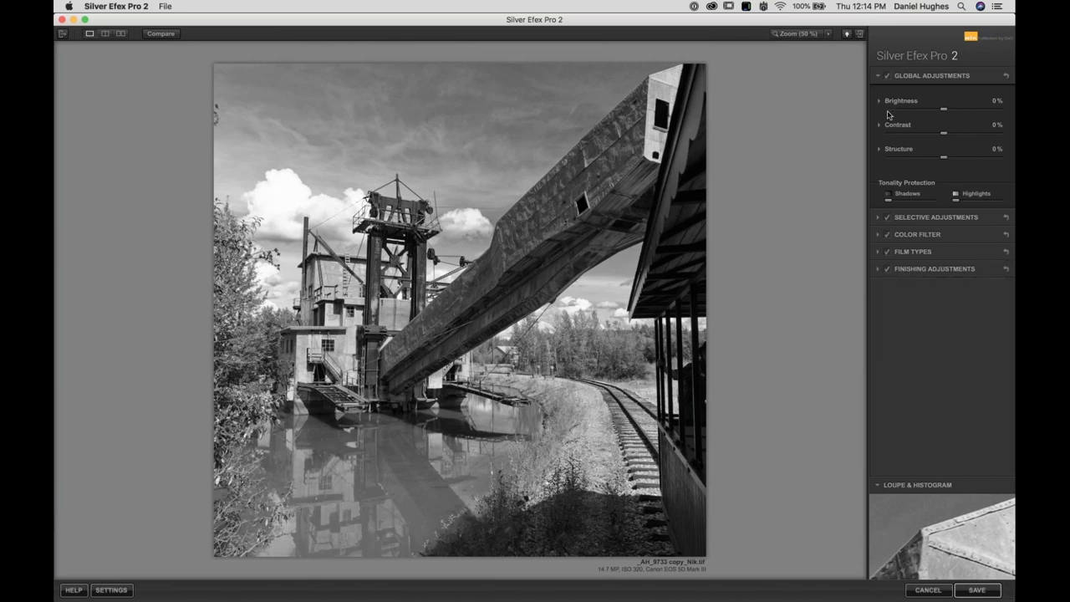
left_click(908, 77)
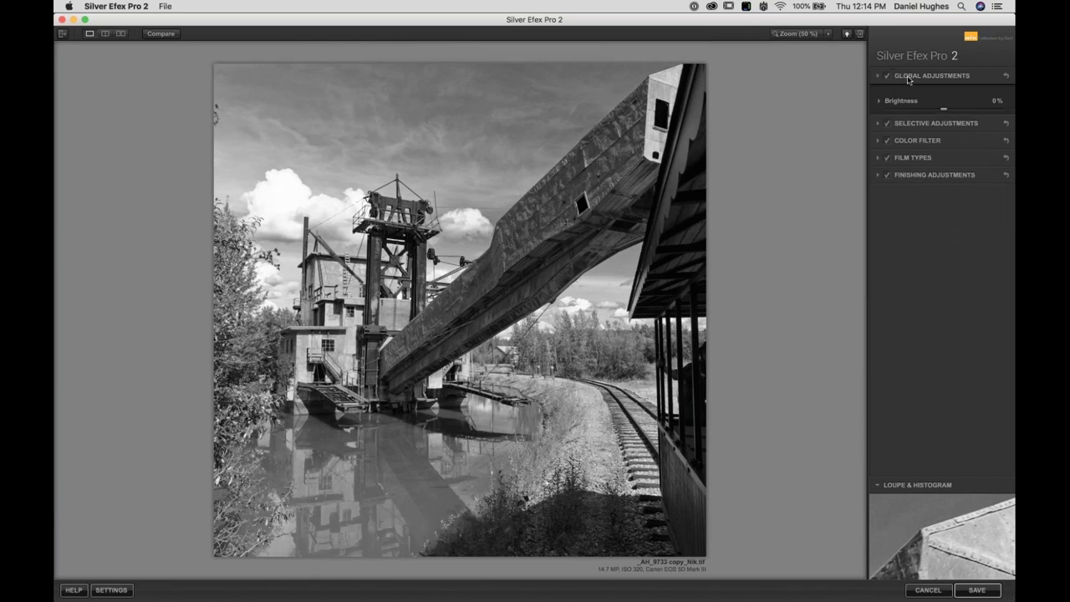
left_click(912, 94)
left_click(918, 122)
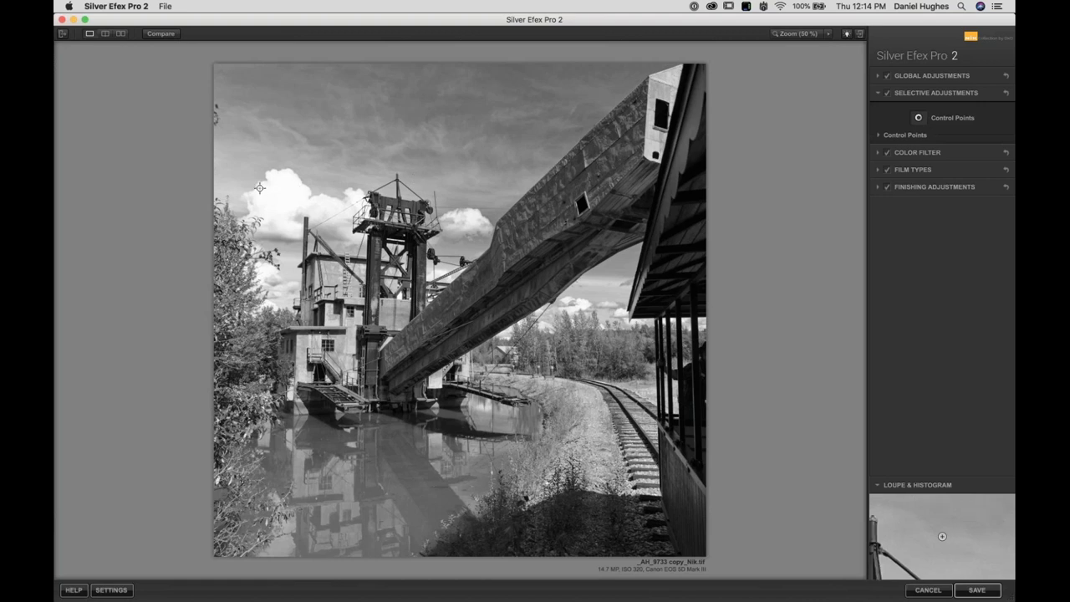
Place a control point on the left cloud, shrink its reach, and lower its brightness to -23%
left_click(285, 195)
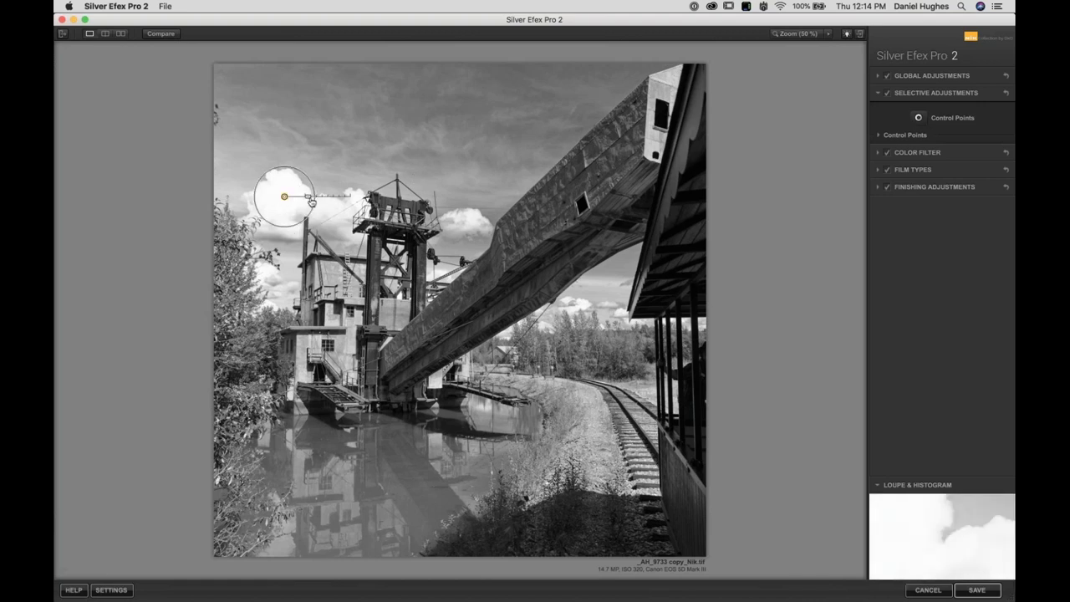
left_click_drag(313, 196, 309, 196)
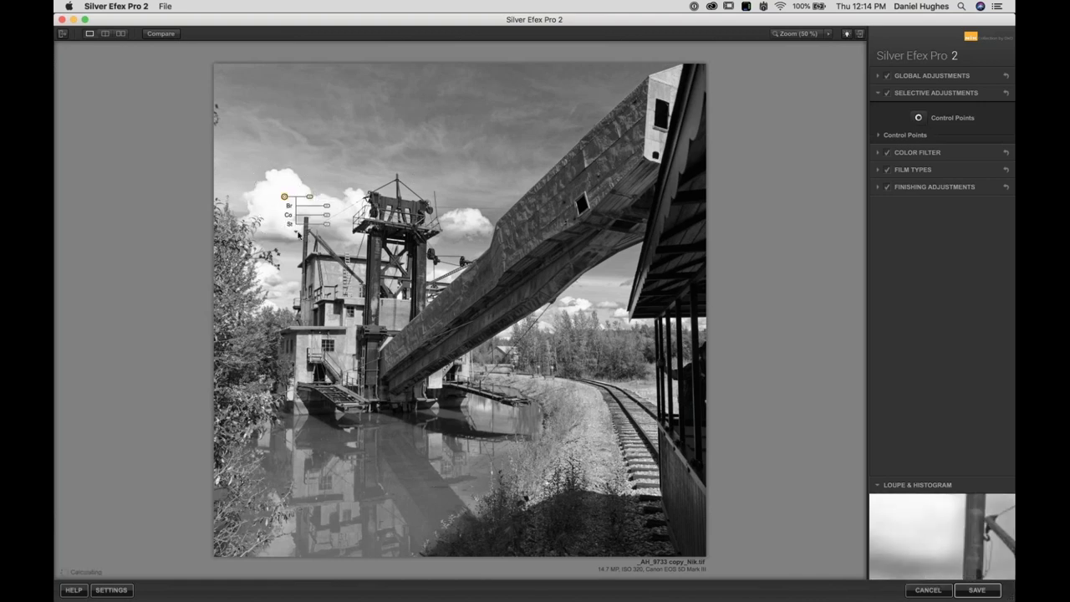
left_click_drag(326, 206, 318, 209)
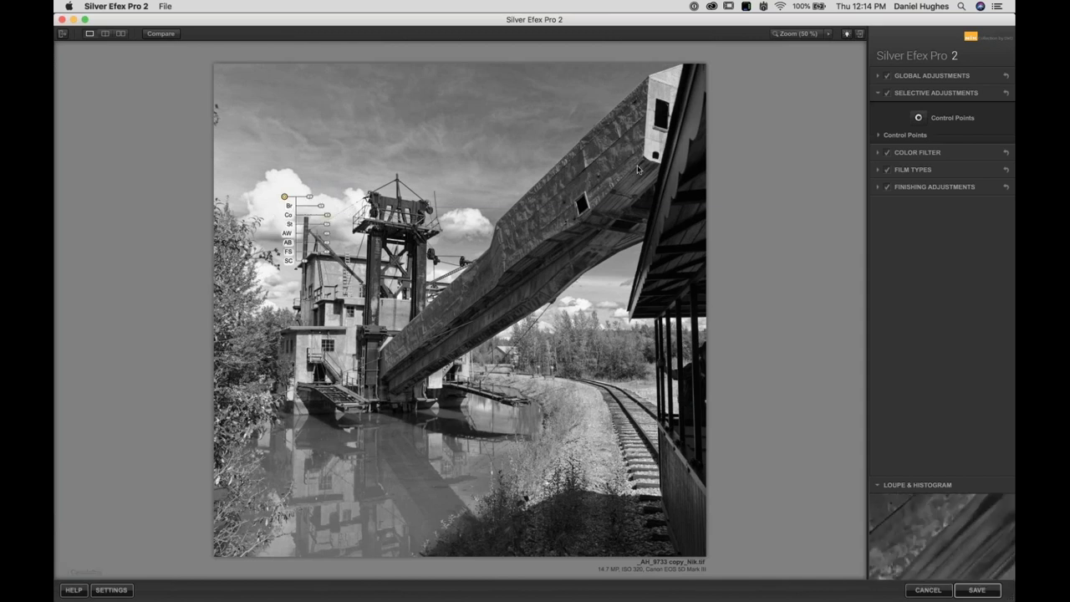
Add a second control point in the sky with a smaller reach and 13% brightness
left_click(917, 119)
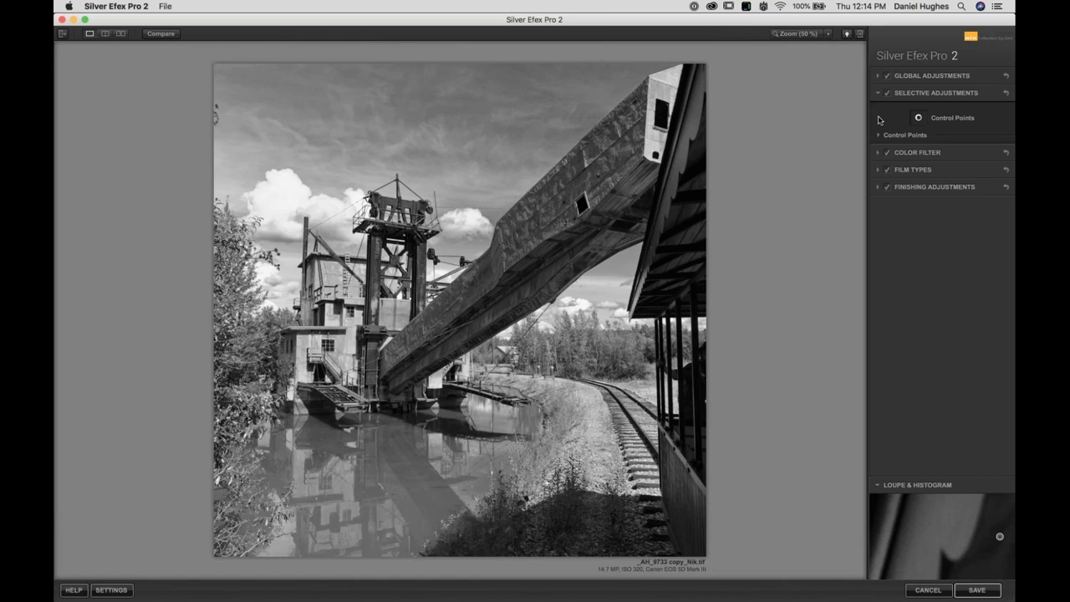
left_click(483, 193)
left_click_drag(512, 194, 520, 197)
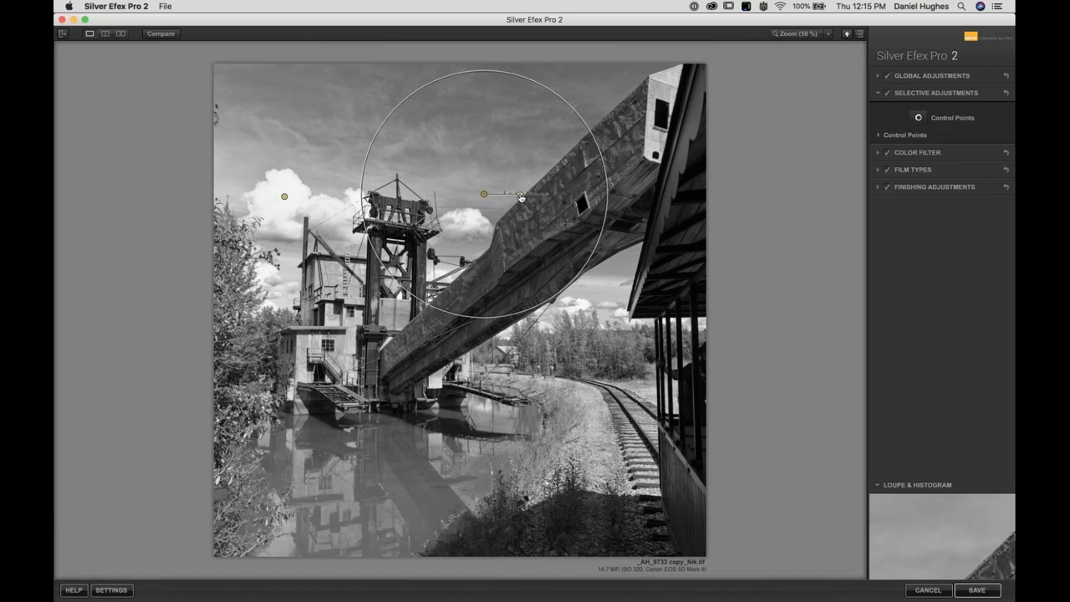
left_click_drag(520, 198, 466, 142)
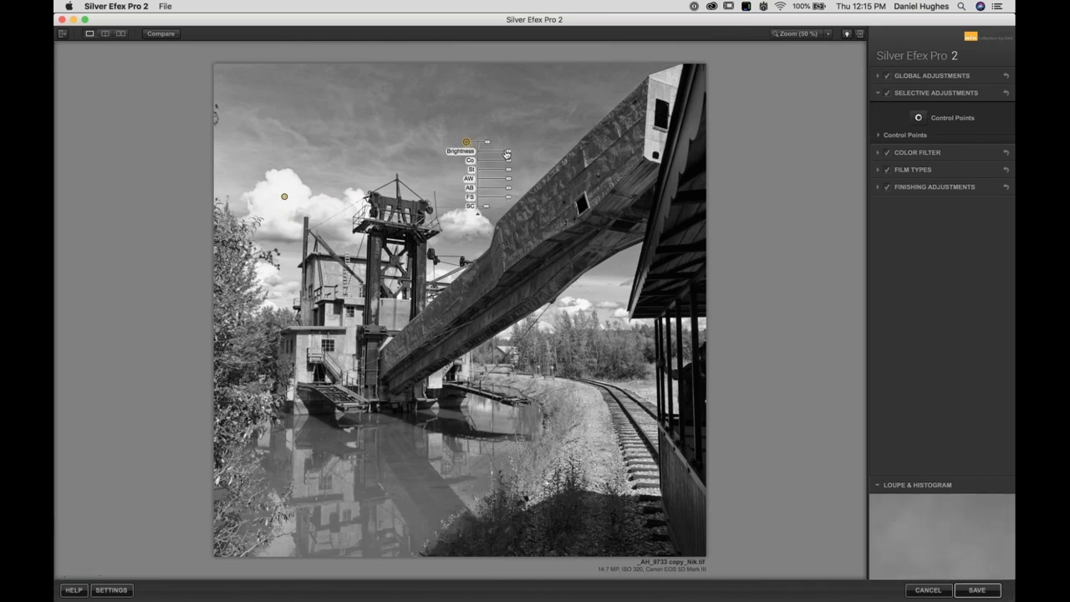
mouse_move(508, 152)
left_mouse_down()
mouse_move(550, 151)
mouse_move(491, 144)
mouse_move(505, 144)
left_mouse_up()
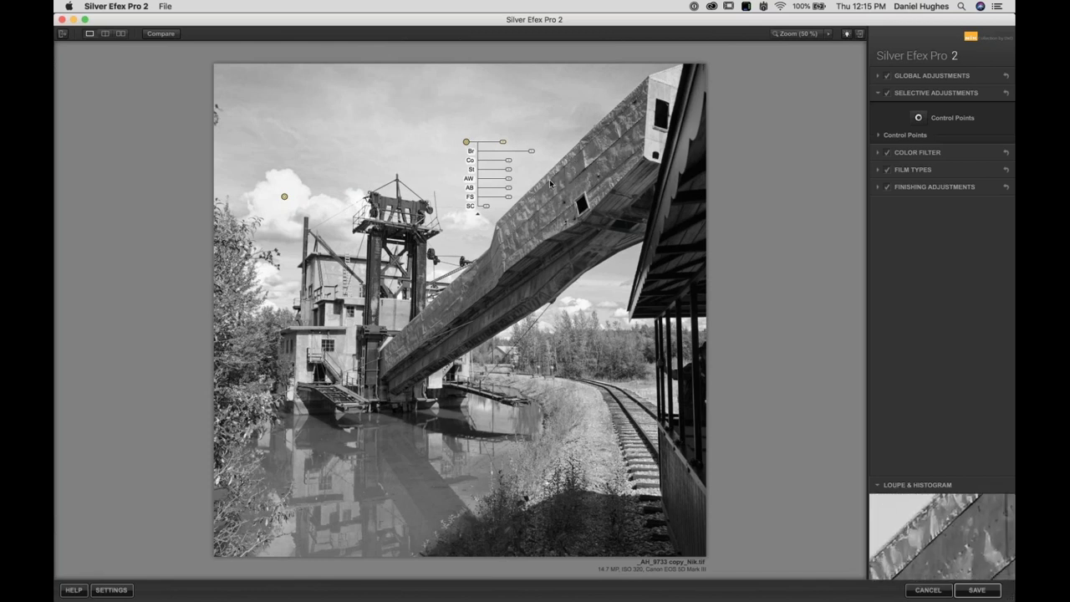
left_click_drag(532, 152, 497, 214)
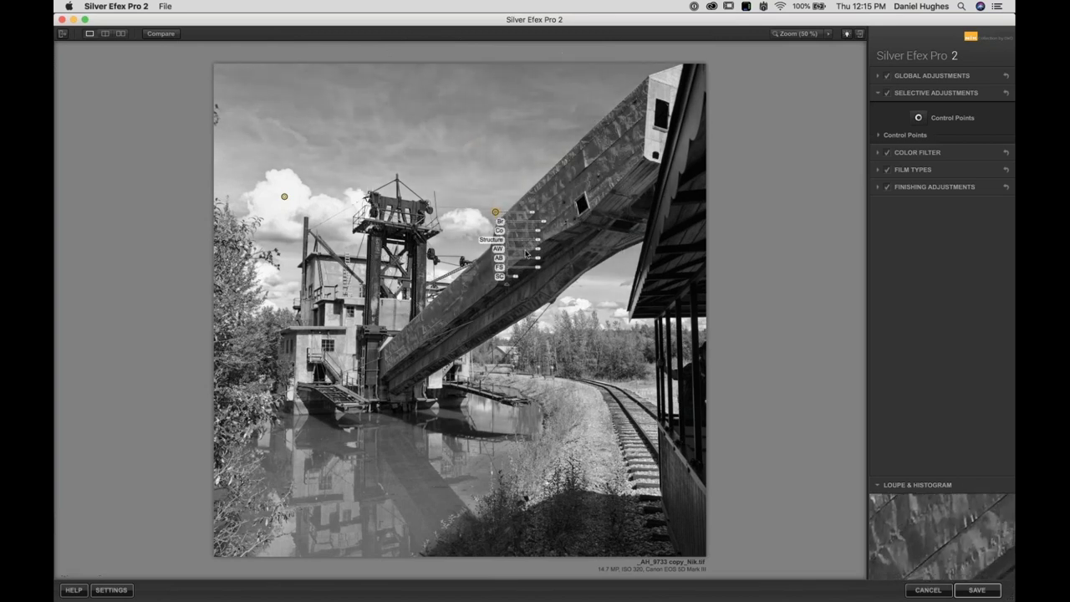
Show all of the new point's sliders and move it down onto the conveyor
mouse_move(496, 214)
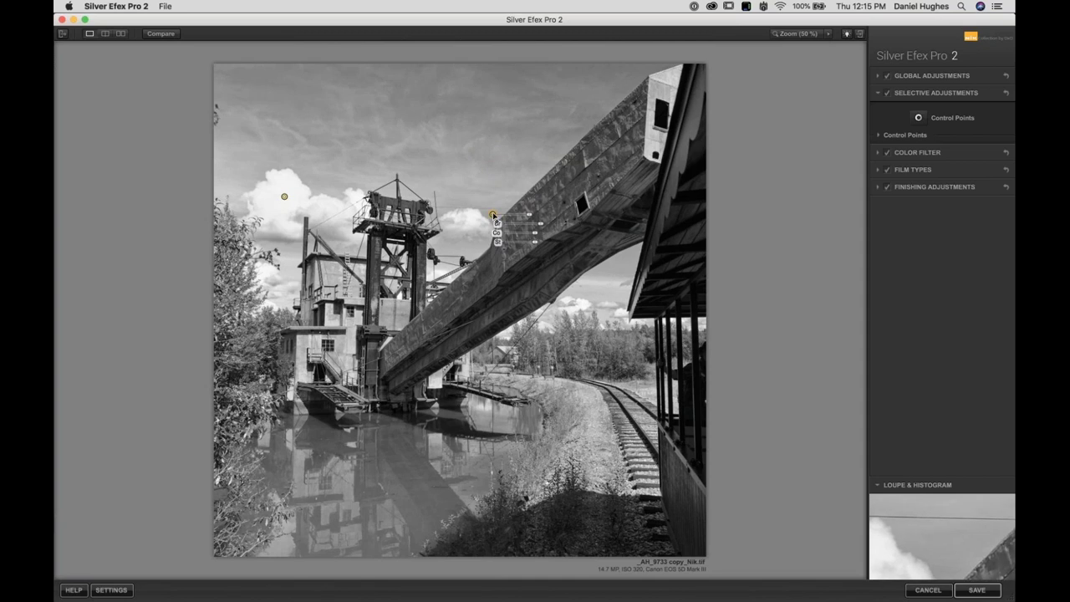
left_click_drag(495, 220, 452, 110)
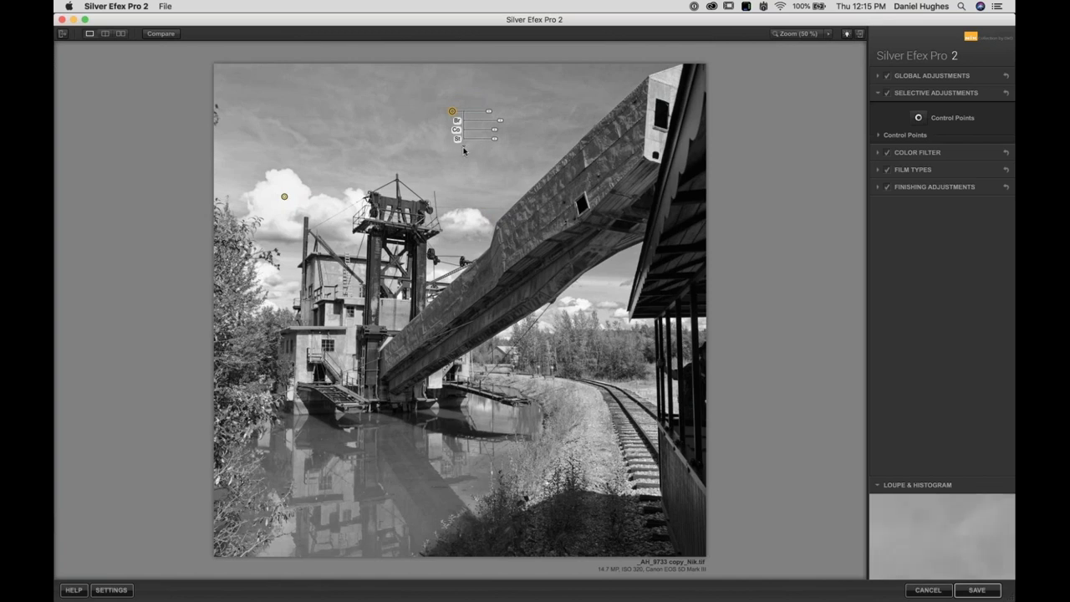
left_click(464, 147)
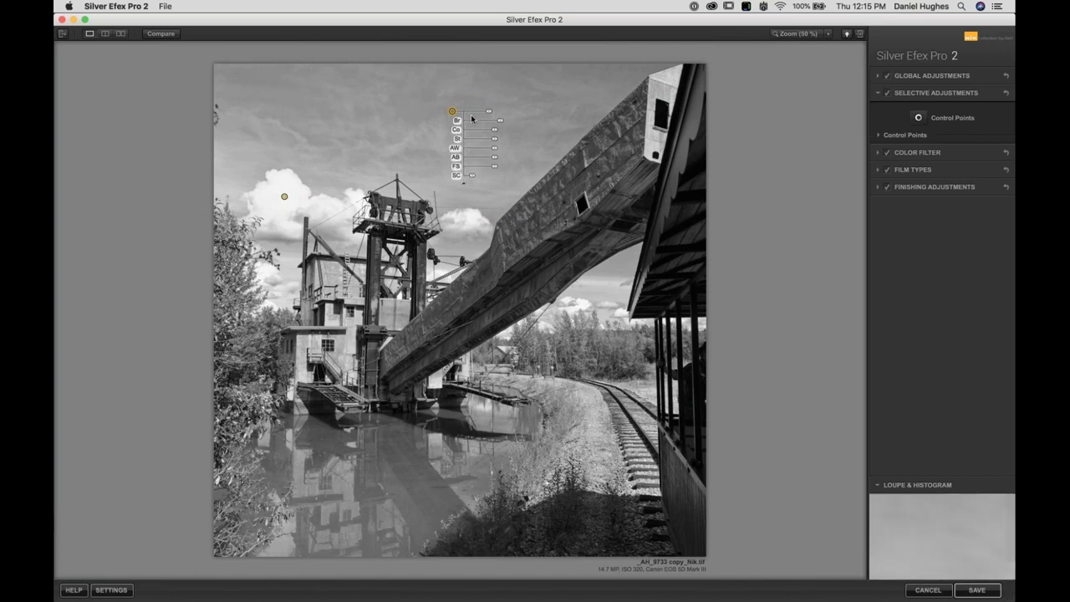
left_click_drag(452, 114, 547, 205)
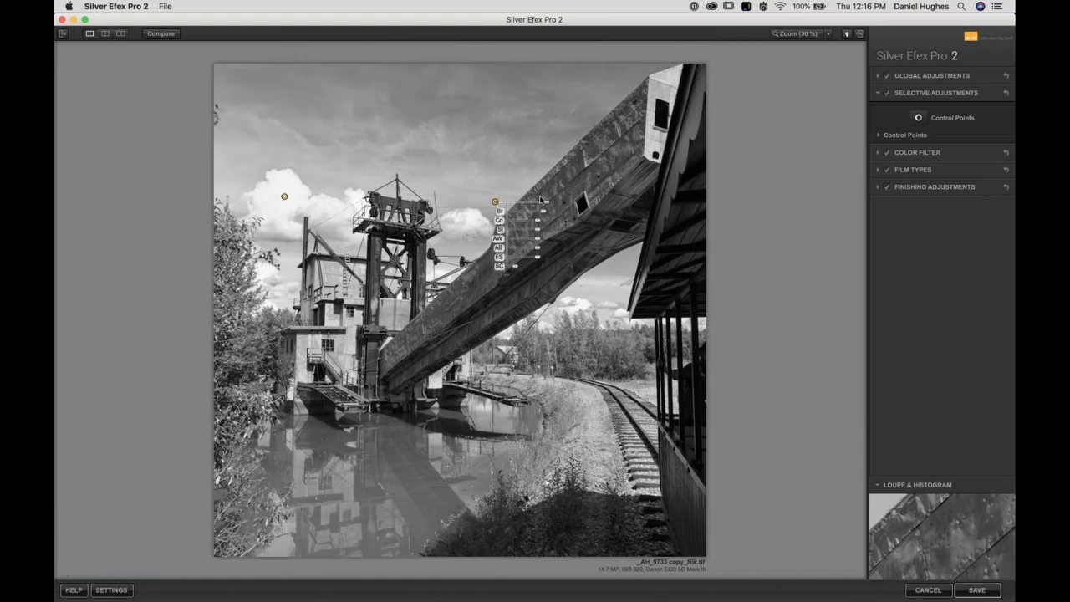
Show the control point list and nudge Control Point 2 slightly lower on the conveyor
left_click(917, 136)
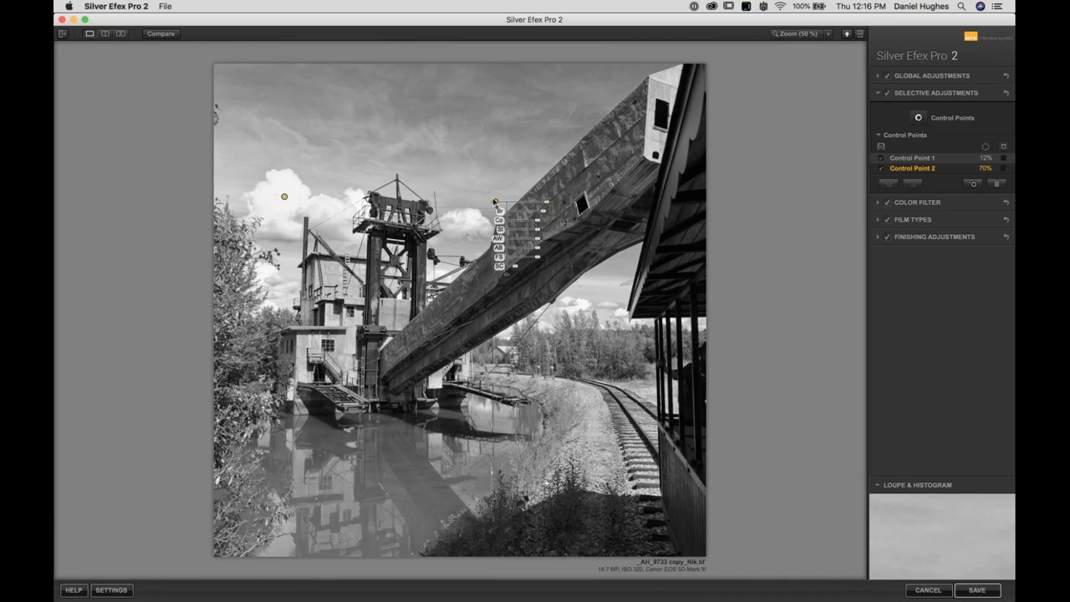
left_click_drag(494, 202, 551, 230)
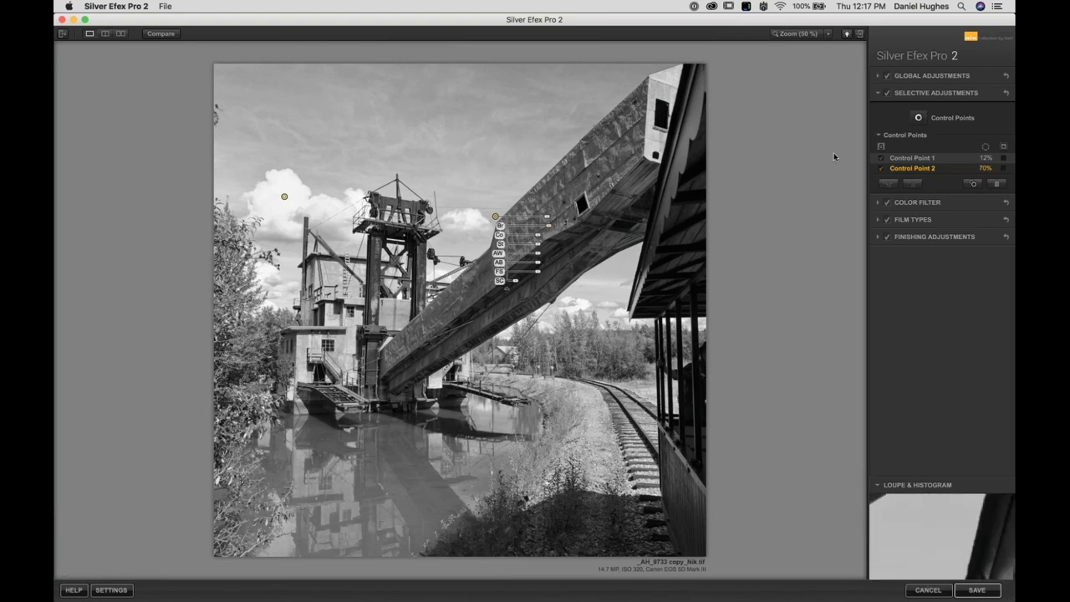
left_click(917, 119)
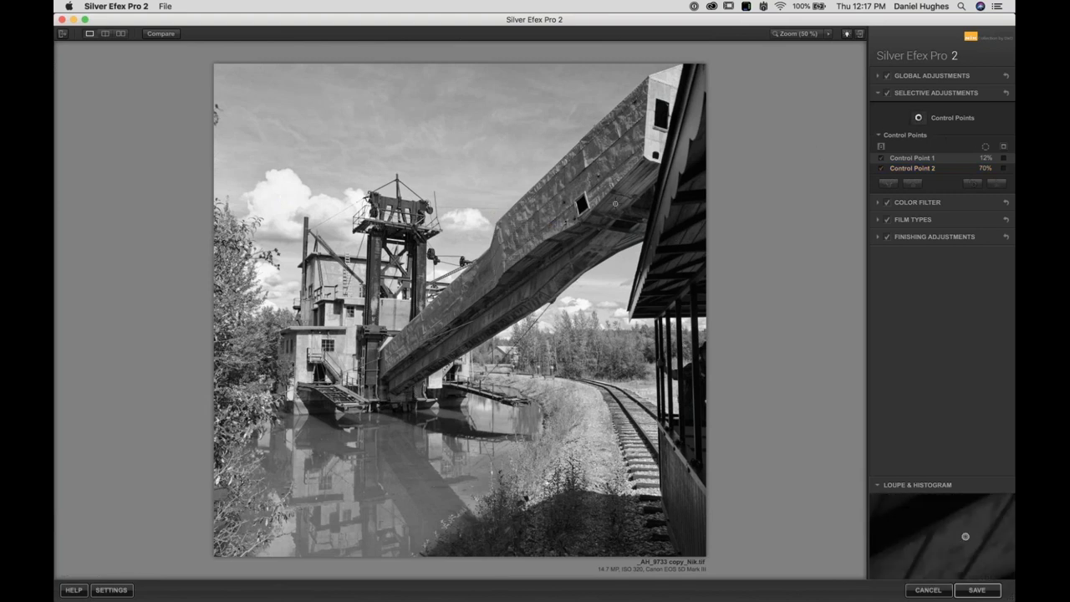
Add Control Point 3 on the bridge with 58% size and whites amplified to 52%, then reselect Control Point 2
left_click(530, 233)
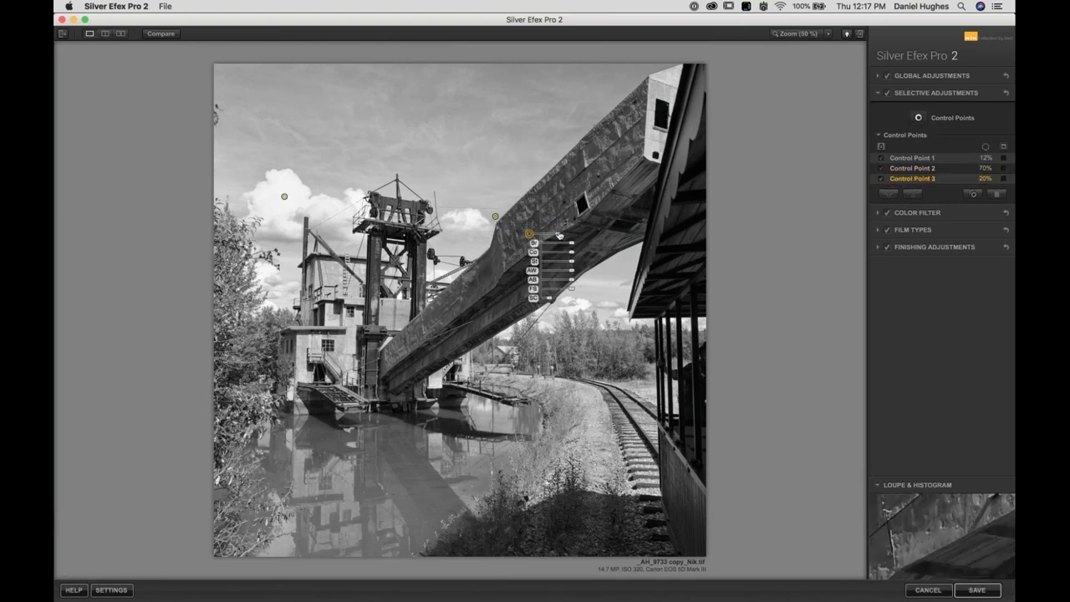
left_click_drag(559, 233, 575, 233)
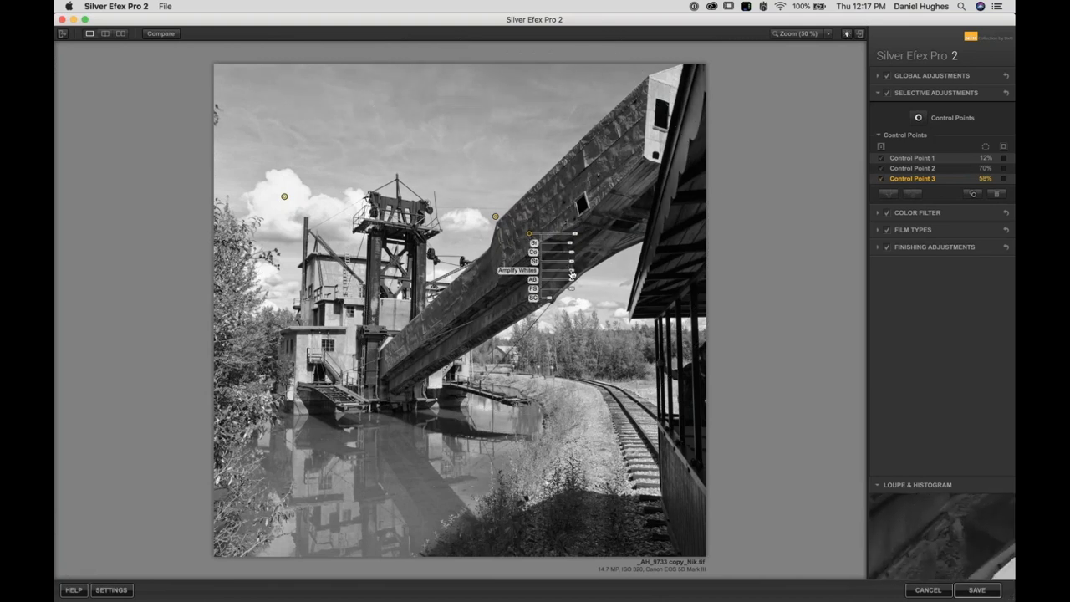
mouse_move(570, 270)
left_mouse_down()
mouse_move(583, 273)
mouse_move(579, 264)
left_mouse_up()
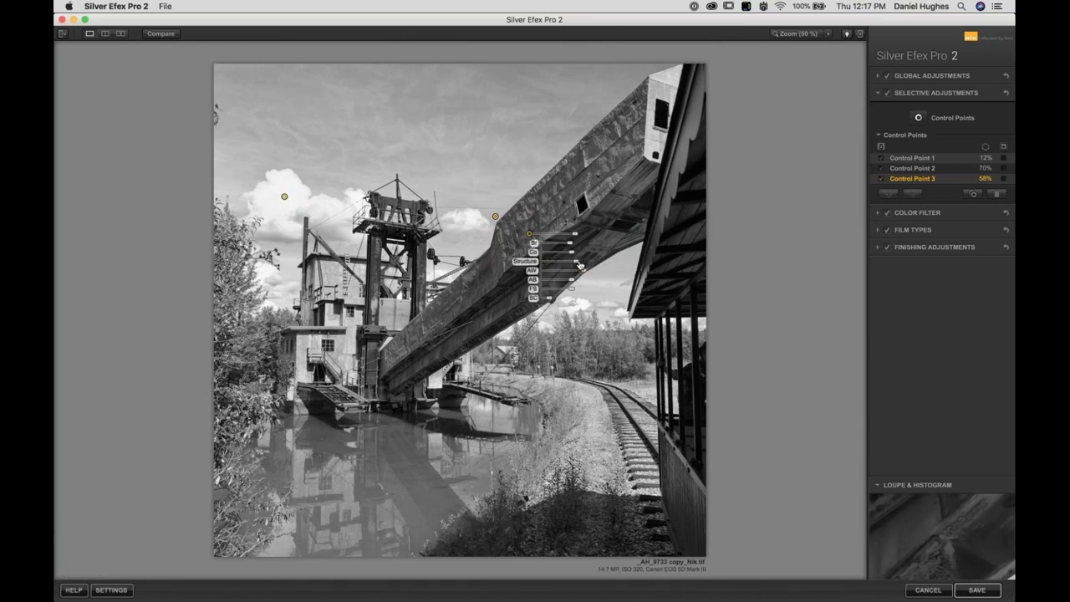
left_click(548, 220)
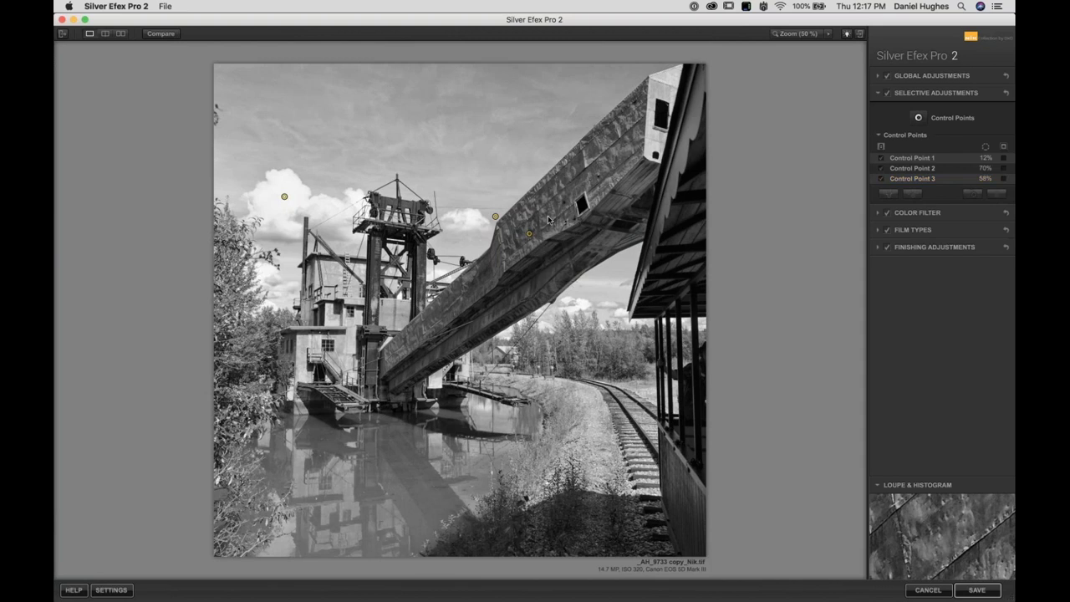
left_click(497, 217)
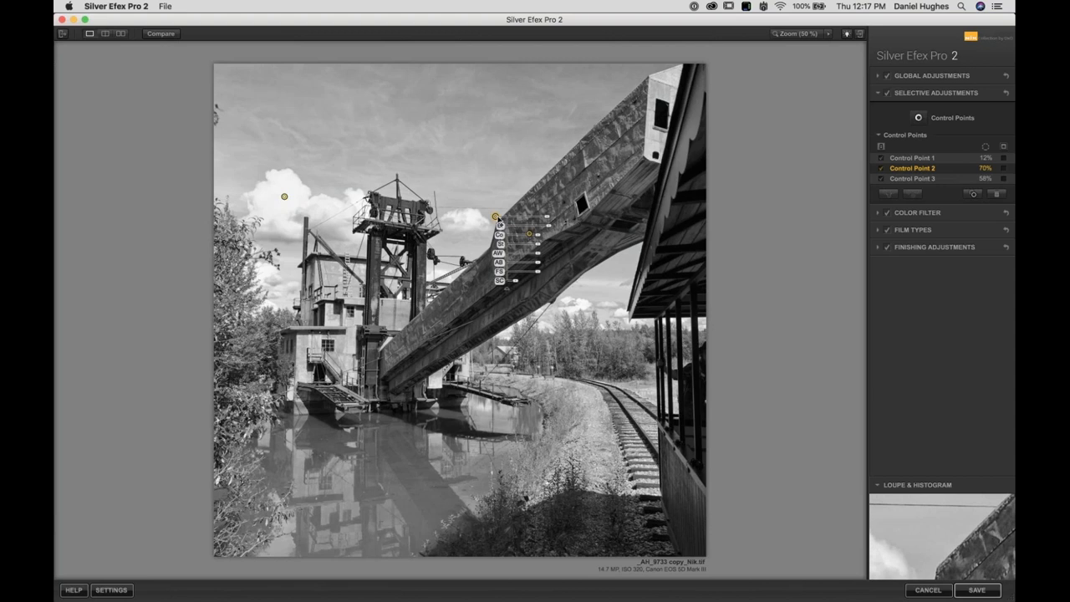
left_click(904, 136)
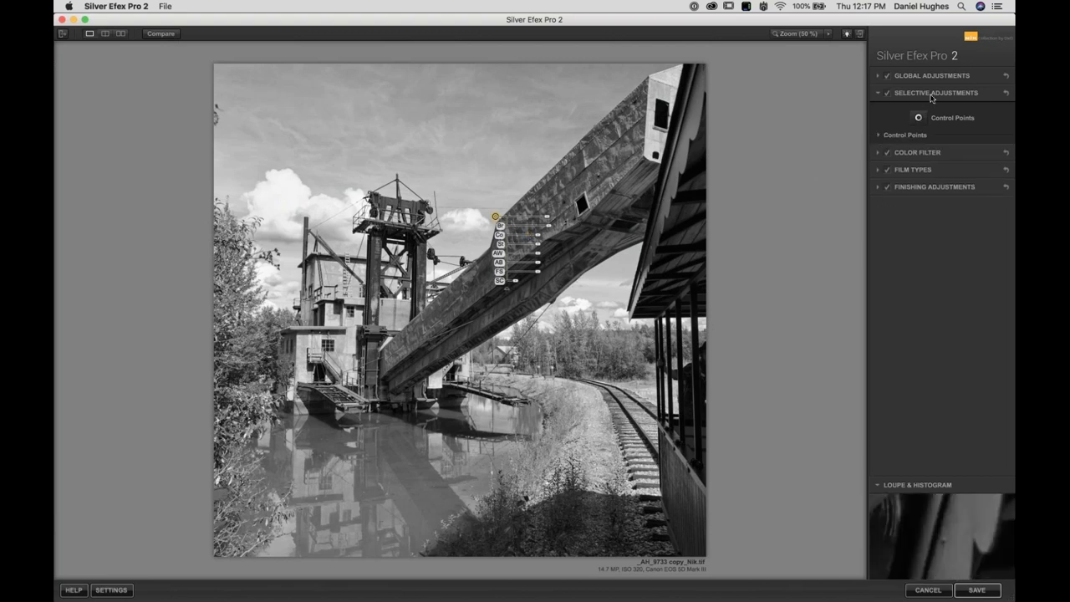
left_click(892, 136)
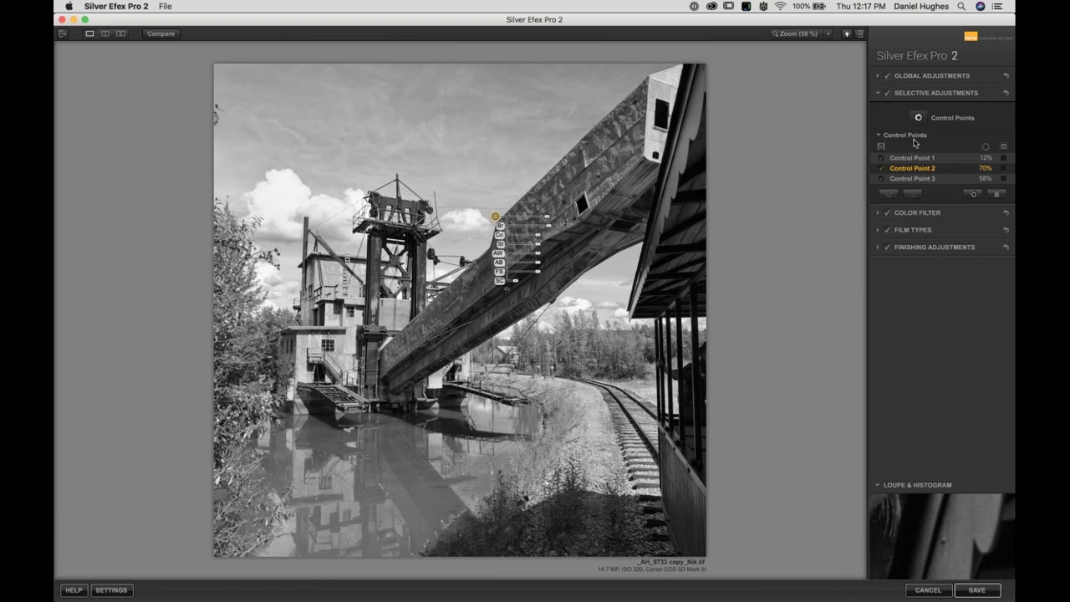
left_click(882, 171)
left_click(882, 170)
left_click(882, 170)
left_click(882, 171)
left_click(882, 171)
left_click(883, 170)
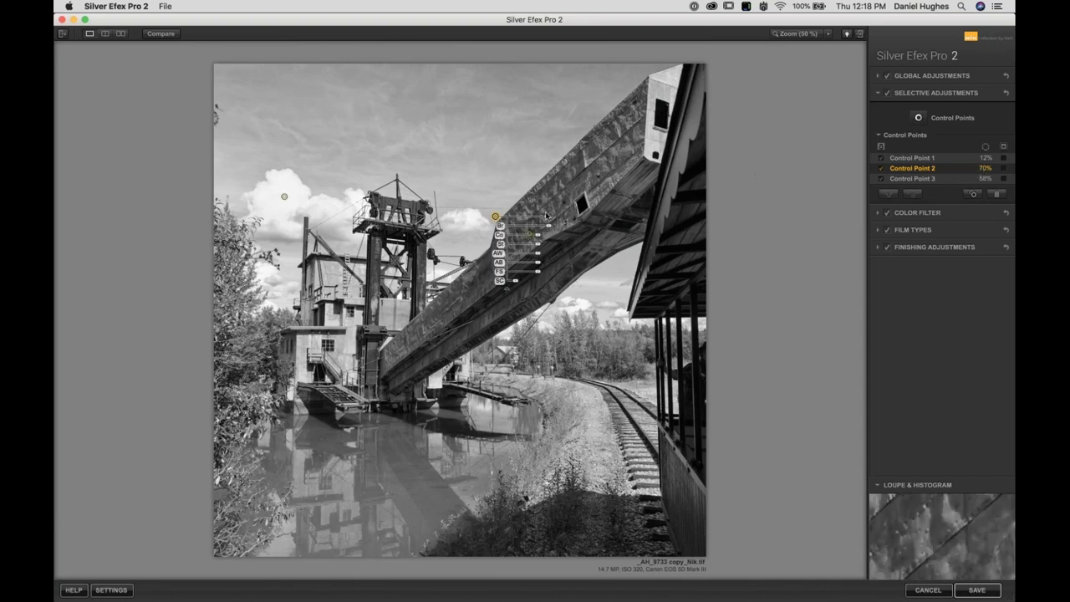
mouse_move(547, 220)
left_mouse_down()
mouse_move(559, 219)
mouse_move(549, 220)
left_mouse_up()
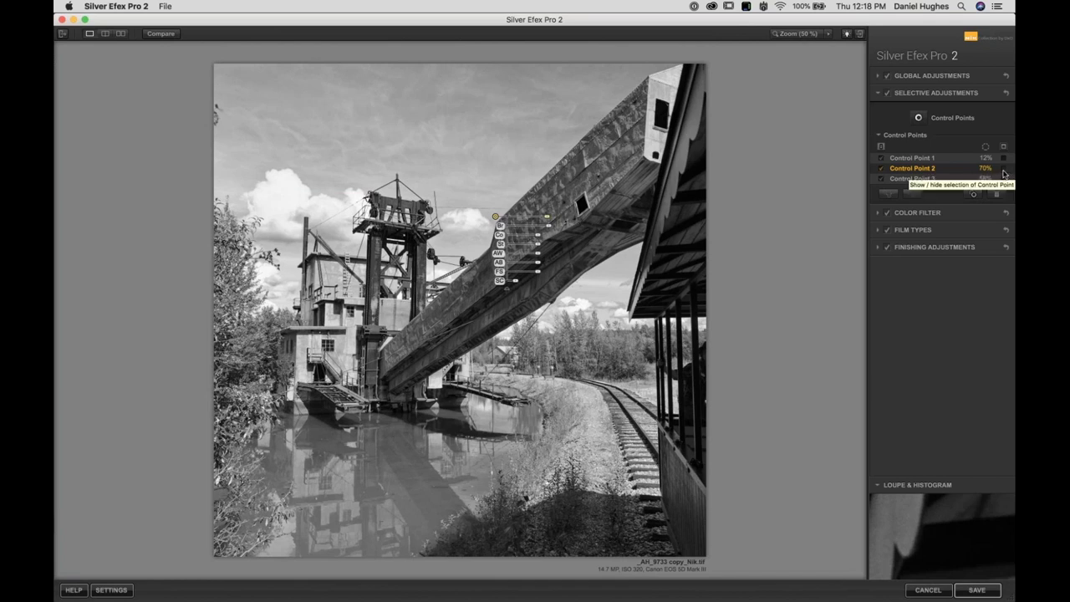
Inspect Control Point 2's selection mask across the image and narrow its reach to 45%
left_click(1005, 172)
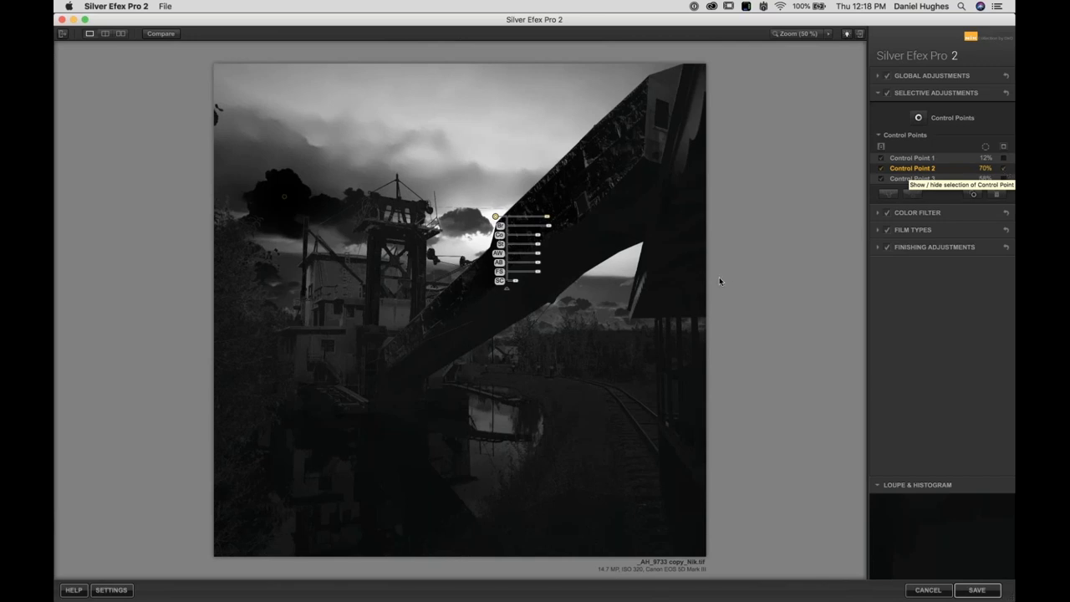
left_click(1006, 172)
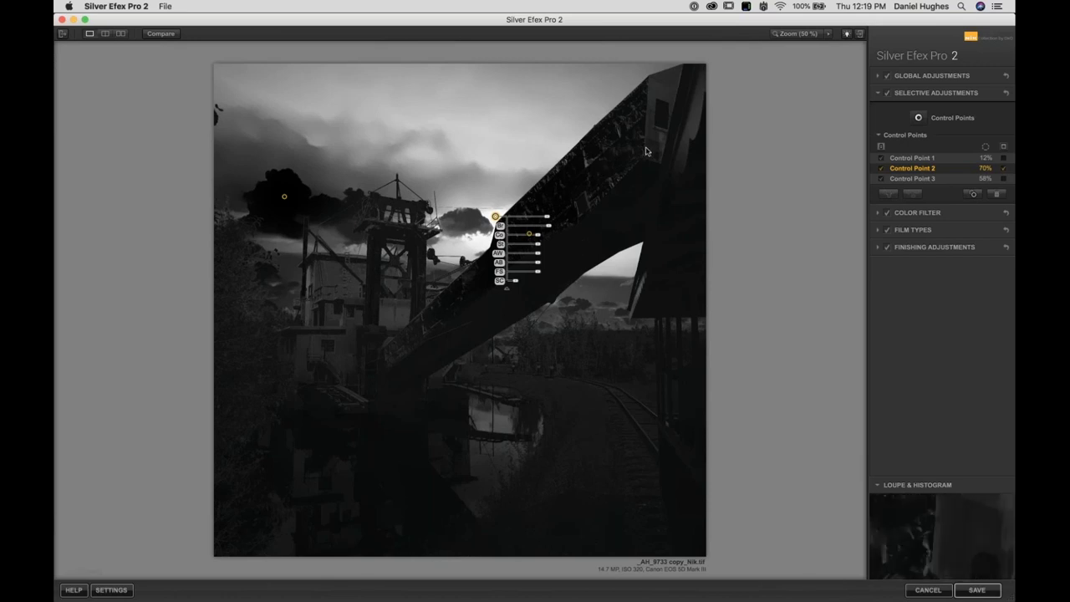
left_click_drag(496, 215, 479, 178)
left_click_drag(423, 129, 245, 304)
left_click_drag(341, 459, 533, 219)
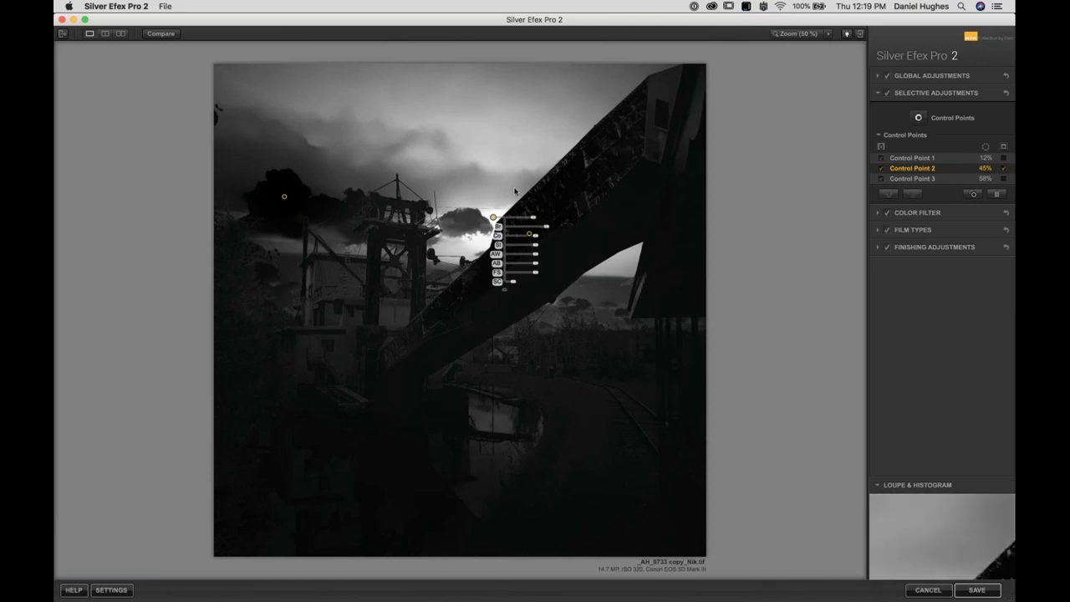
left_click(1005, 172)
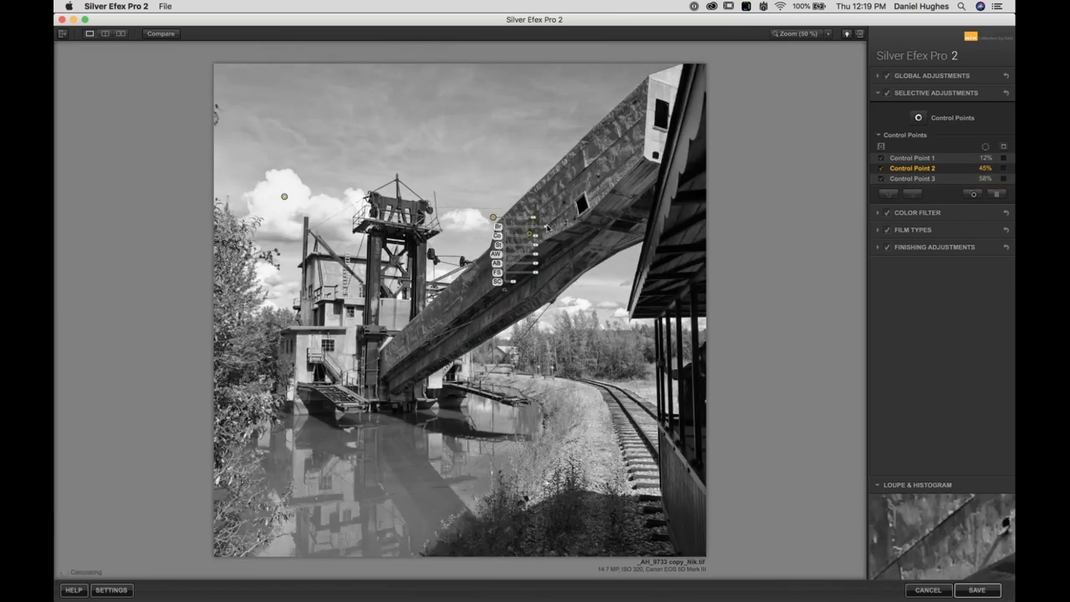
Set Control Point 2's brightness to 35% and collapse the Selective Adjustments section
left_click_drag(548, 227, 548, 230)
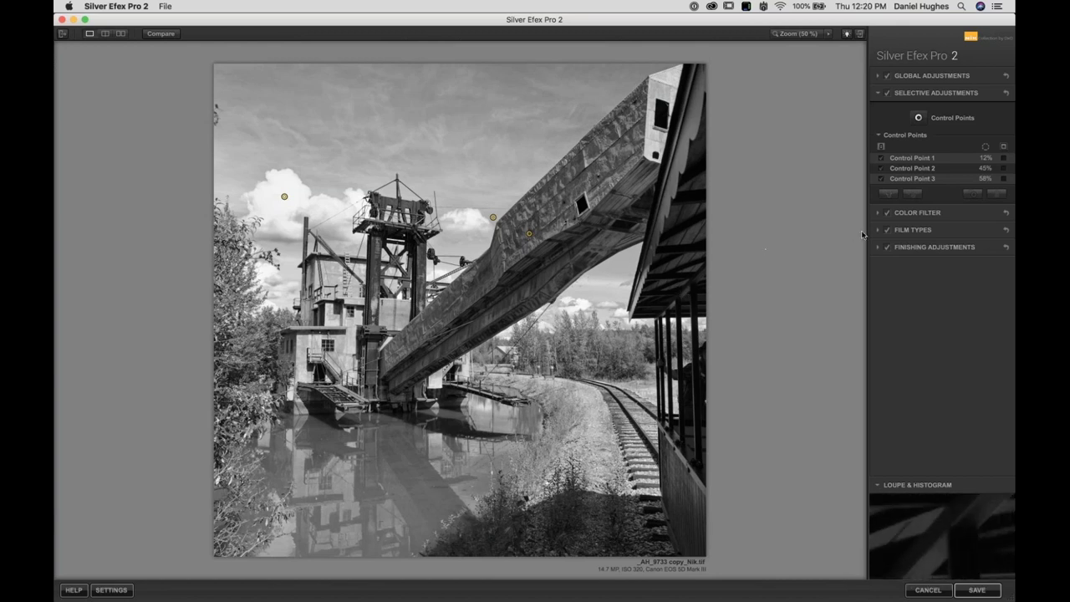
left_click(925, 92)
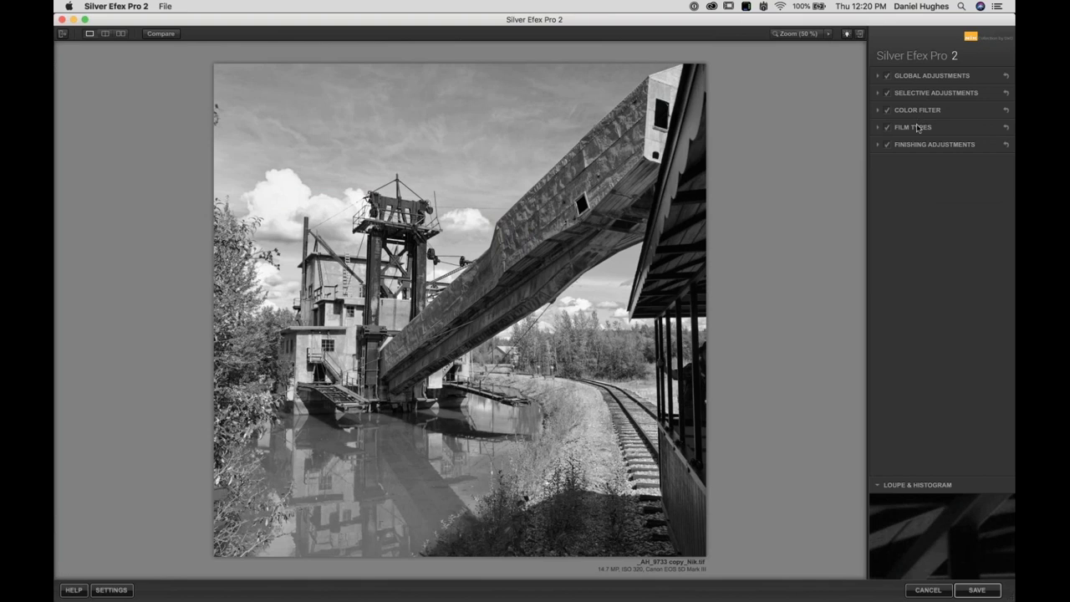
Collapse the Grain and Colour Sensitivity settings and choose Ilford HP5 Plus 400 as the film type
left_click(917, 127)
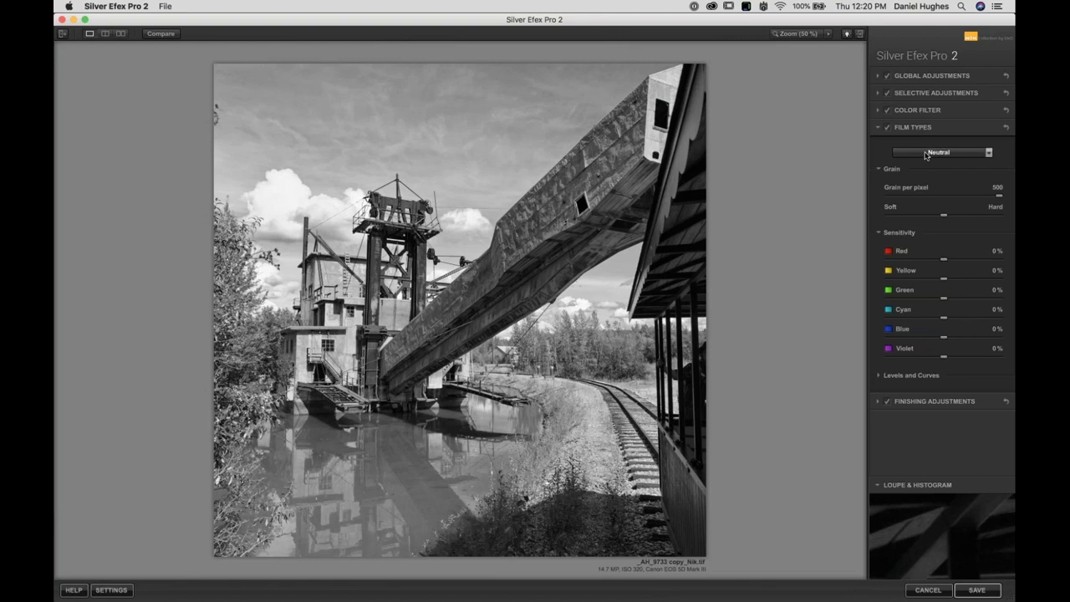
left_click(926, 154)
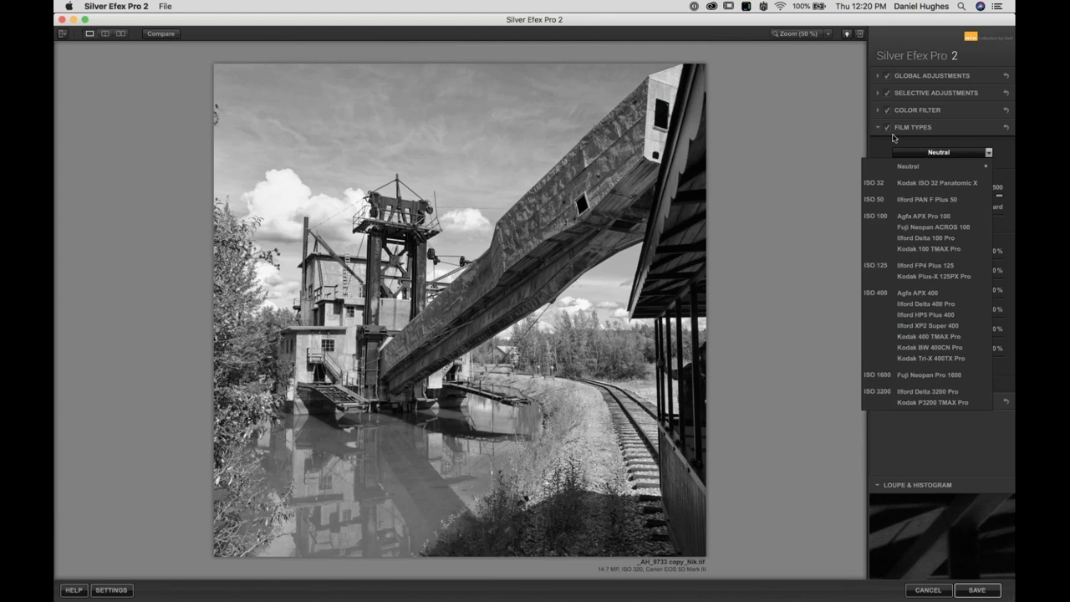
left_click(924, 149)
left_click(892, 169)
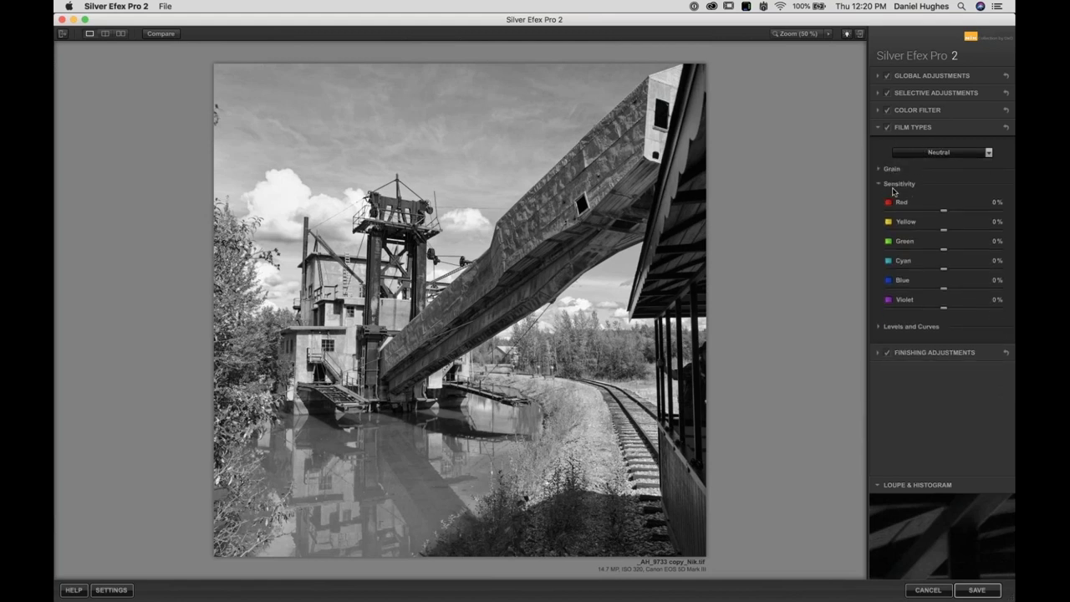
left_click(896, 184)
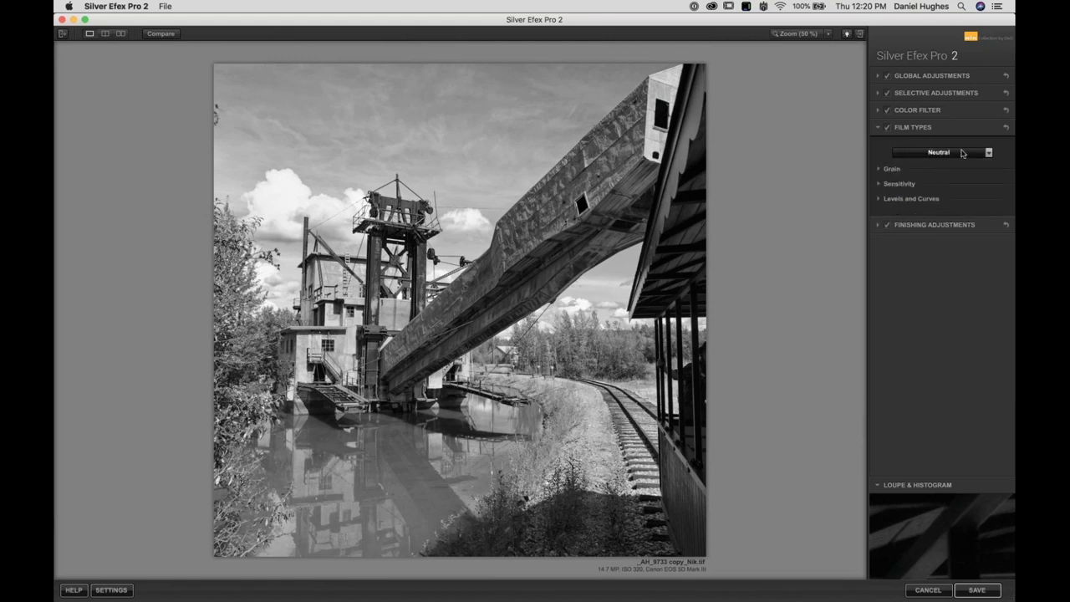
left_click(988, 154)
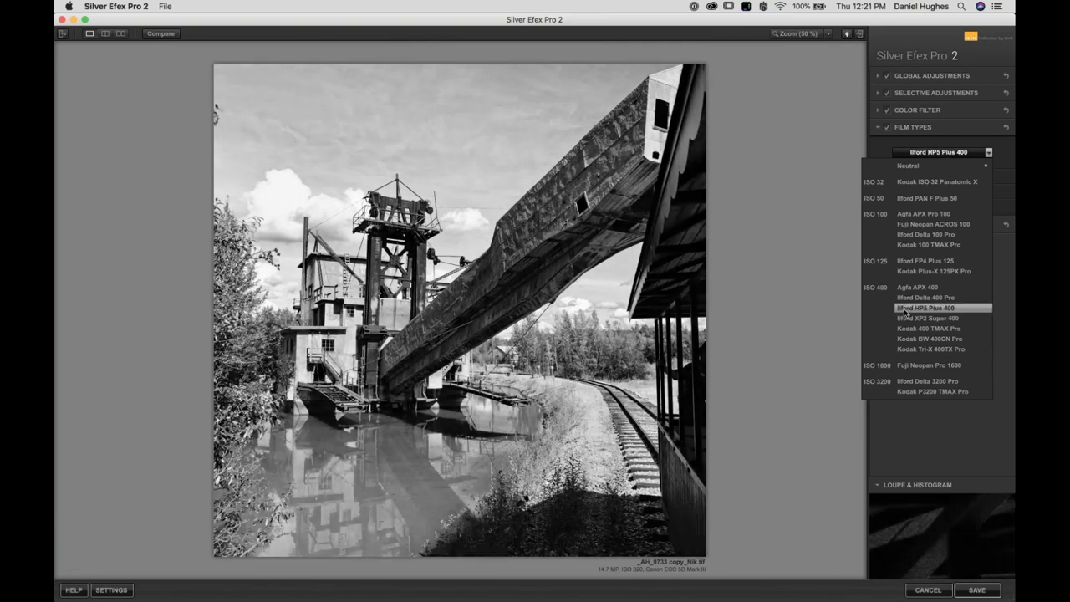
left_click(906, 309)
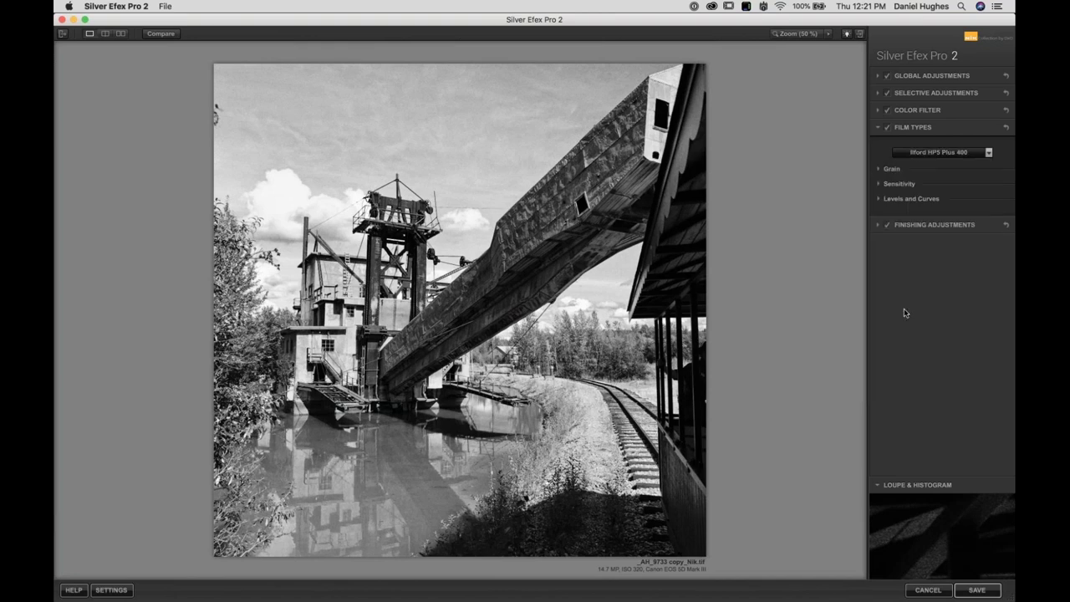
Set the Ilford HP5 grain to 88 grain per pixel and view the preview at 100%
left_click(893, 170)
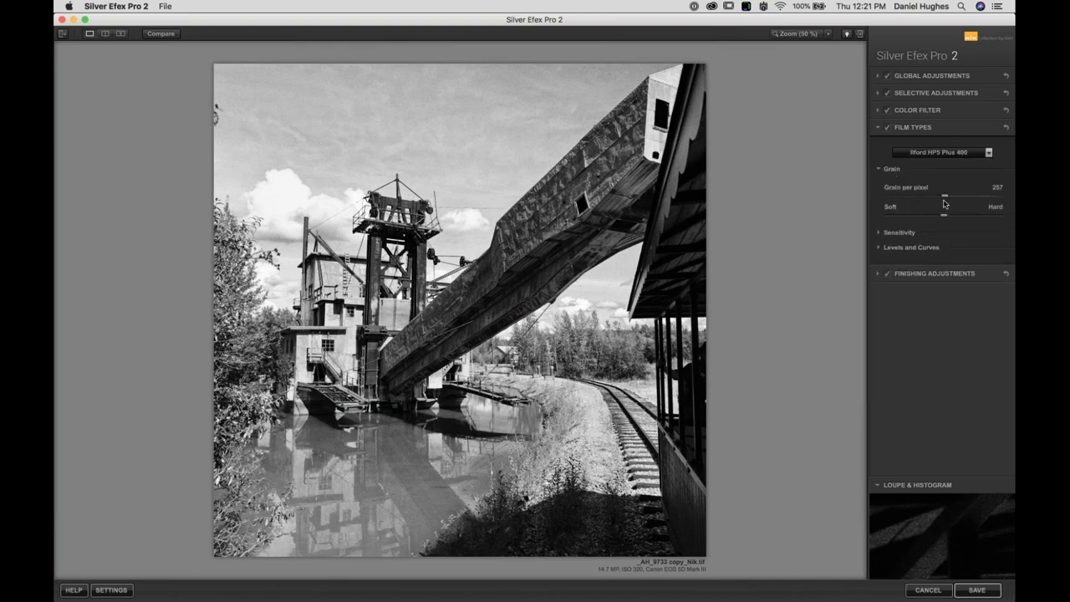
left_click_drag(945, 197, 888, 201)
left_click(888, 198)
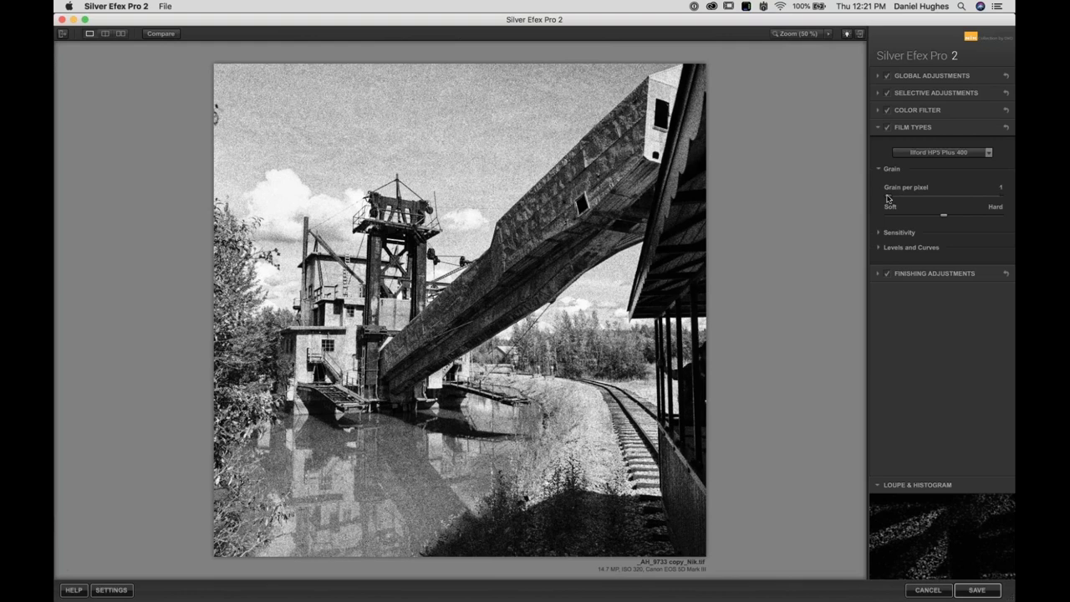
left_click_drag(888, 199, 1002, 197)
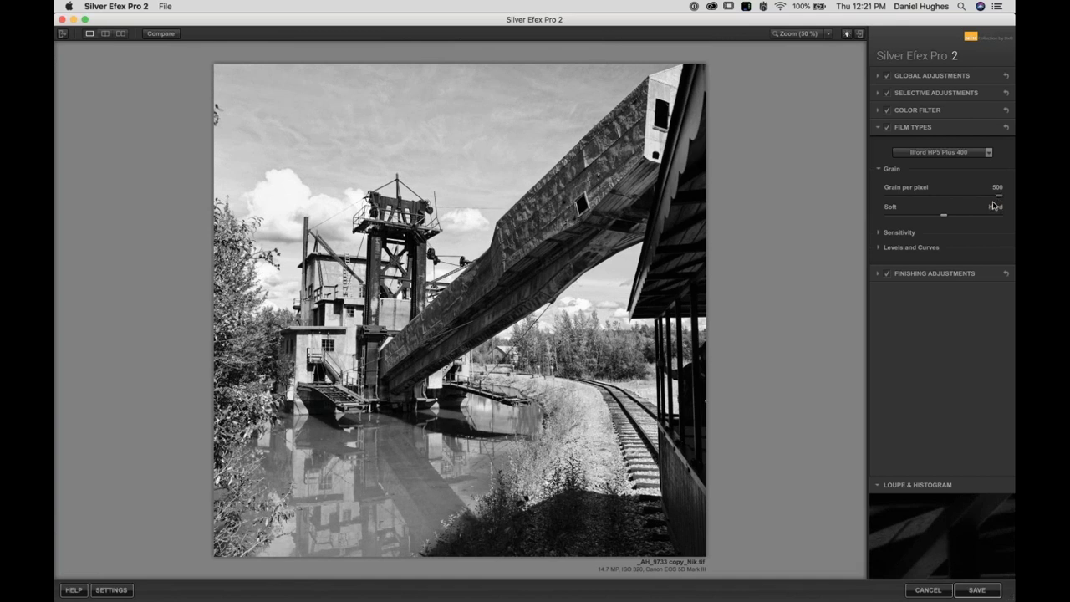
left_click_drag(1000, 197, 908, 195)
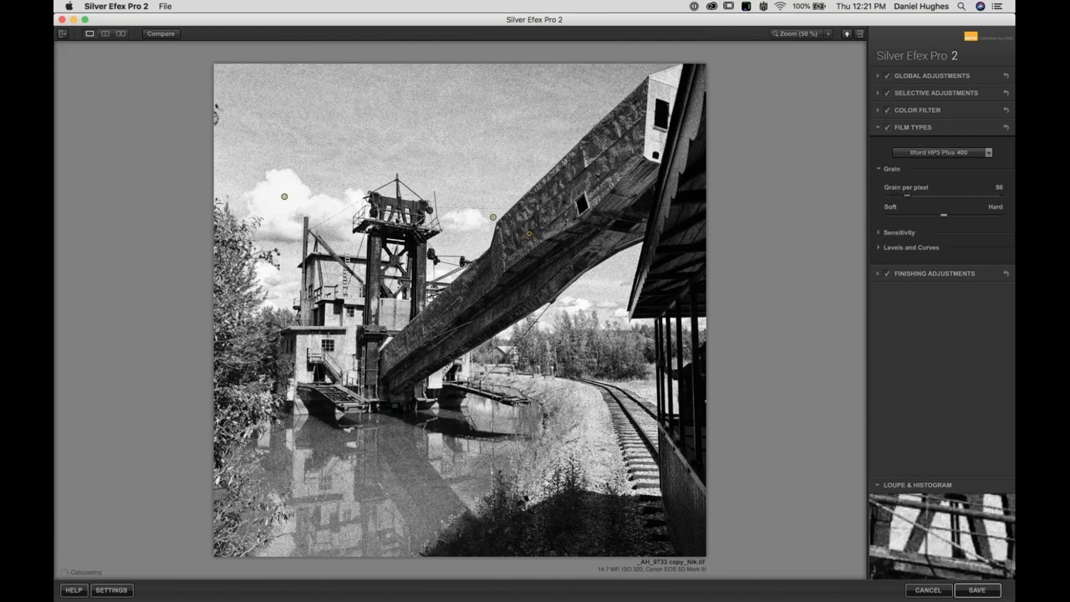
left_click(396, 220)
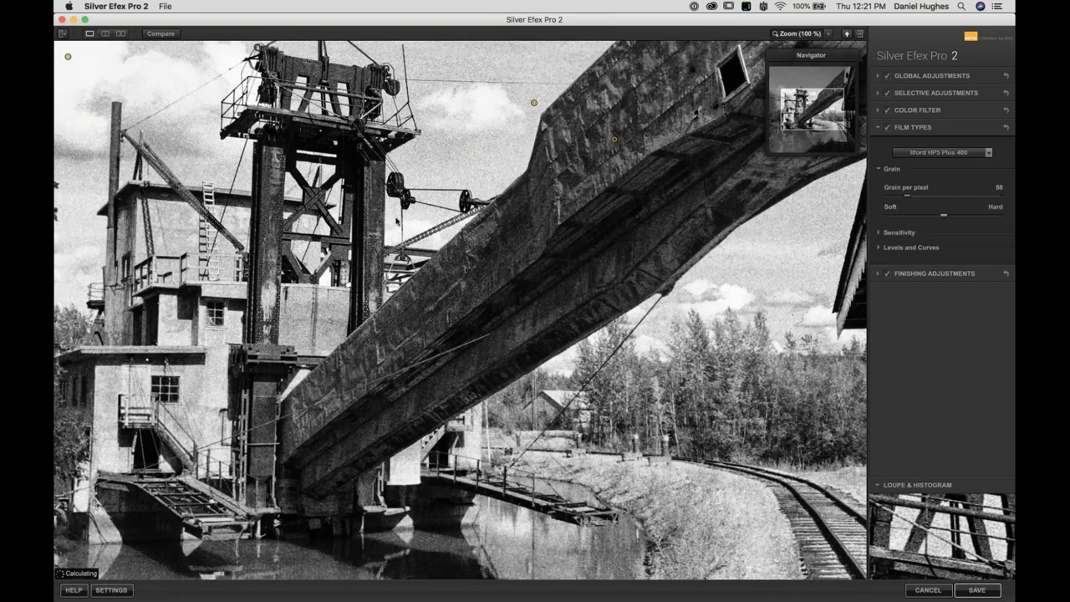
Zoom to 200% on the tower and pulleys, then compare the grain with the original
left_click(398, 220)
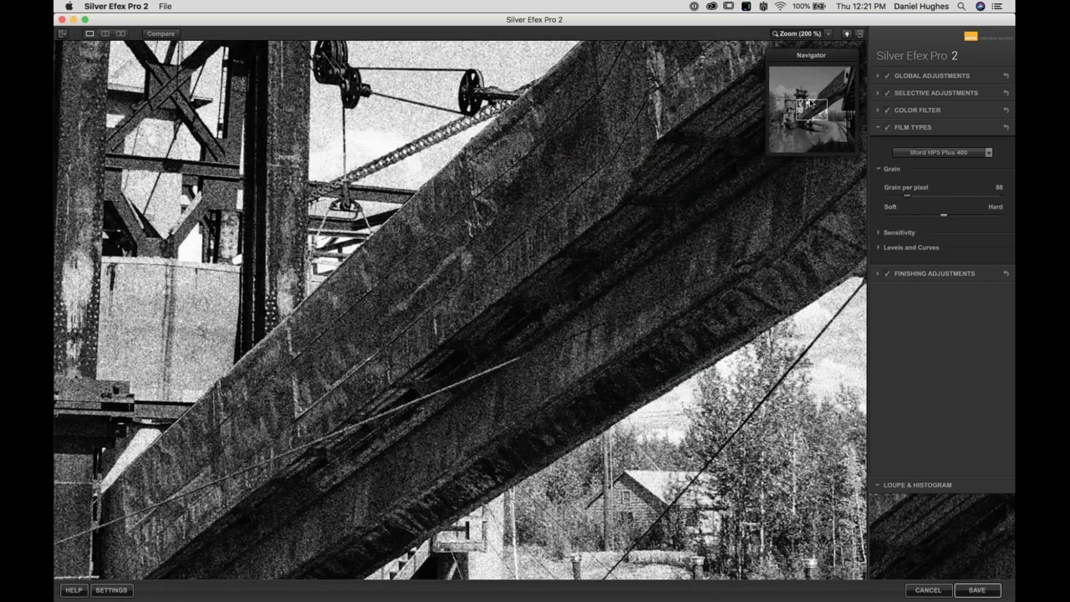
left_click_drag(810, 102, 801, 95)
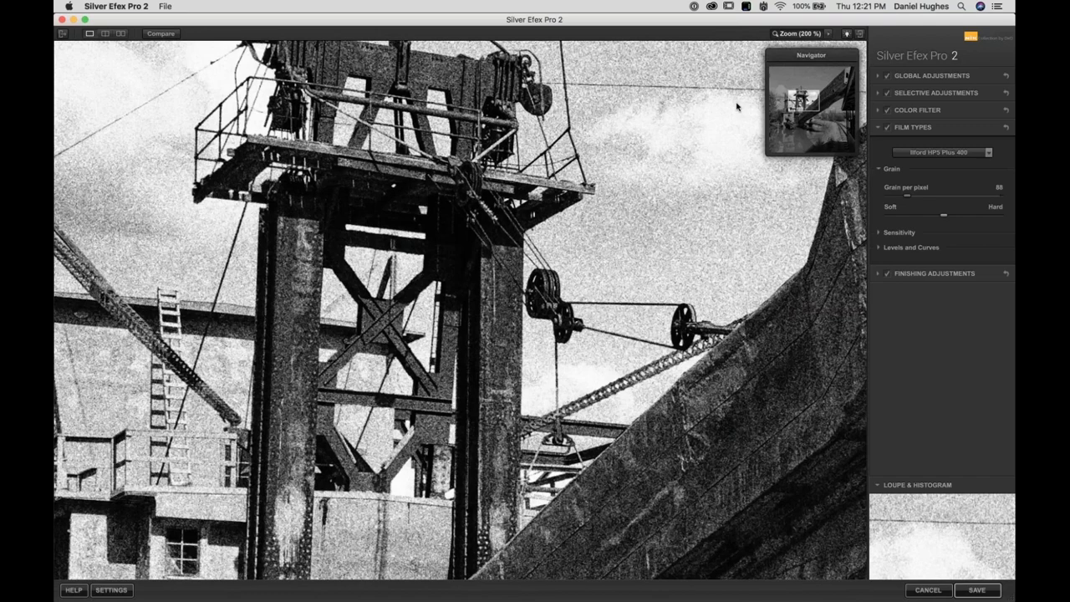
left_click(164, 37)
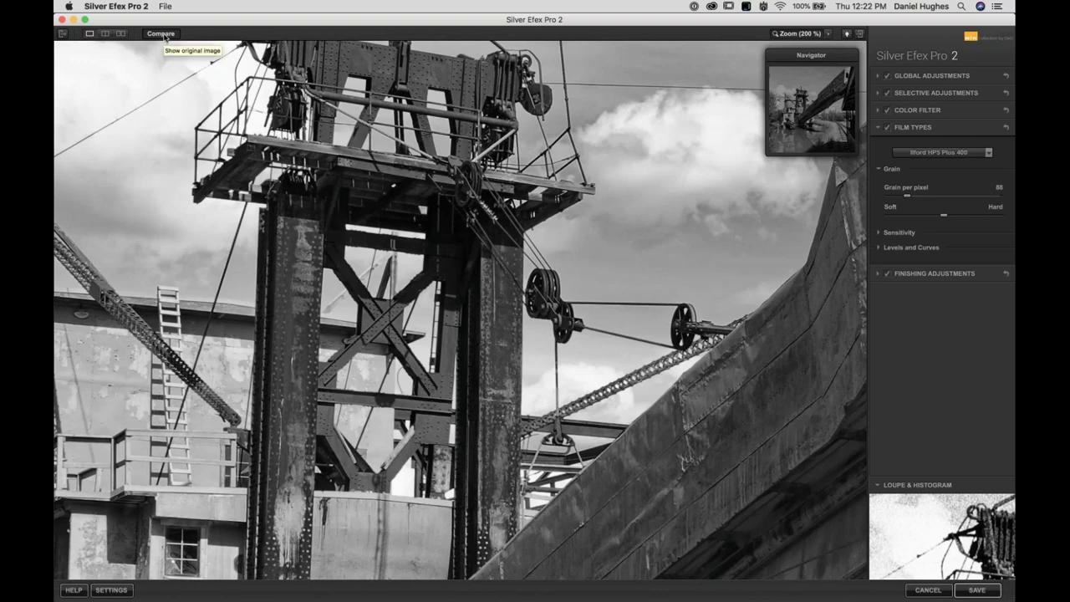
left_click(164, 37)
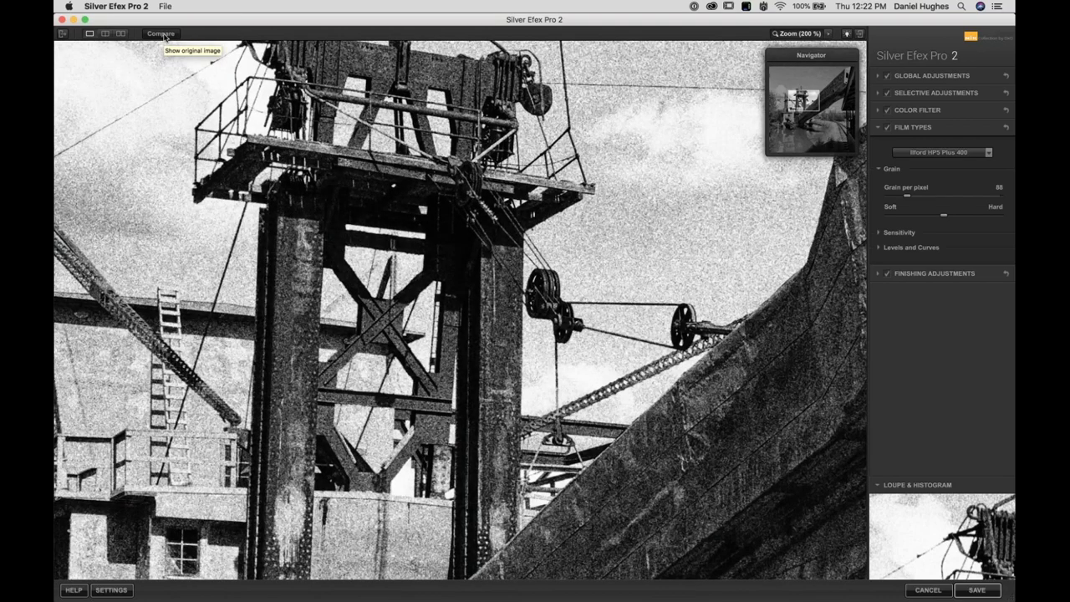
left_click(164, 37)
left_click(164, 37)
Raise global contrast slightly to about 18% and push grain per pixel up to 500
left_click(922, 77)
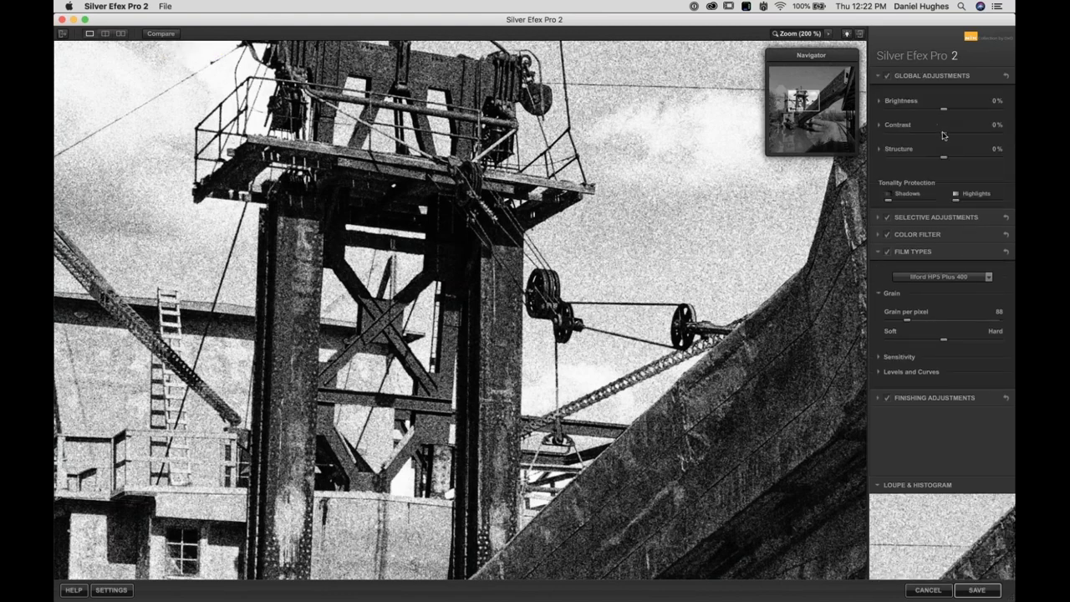
mouse_move(944, 137)
left_mouse_down()
mouse_move(977, 139)
mouse_move(902, 143)
mouse_move(947, 135)
left_mouse_up()
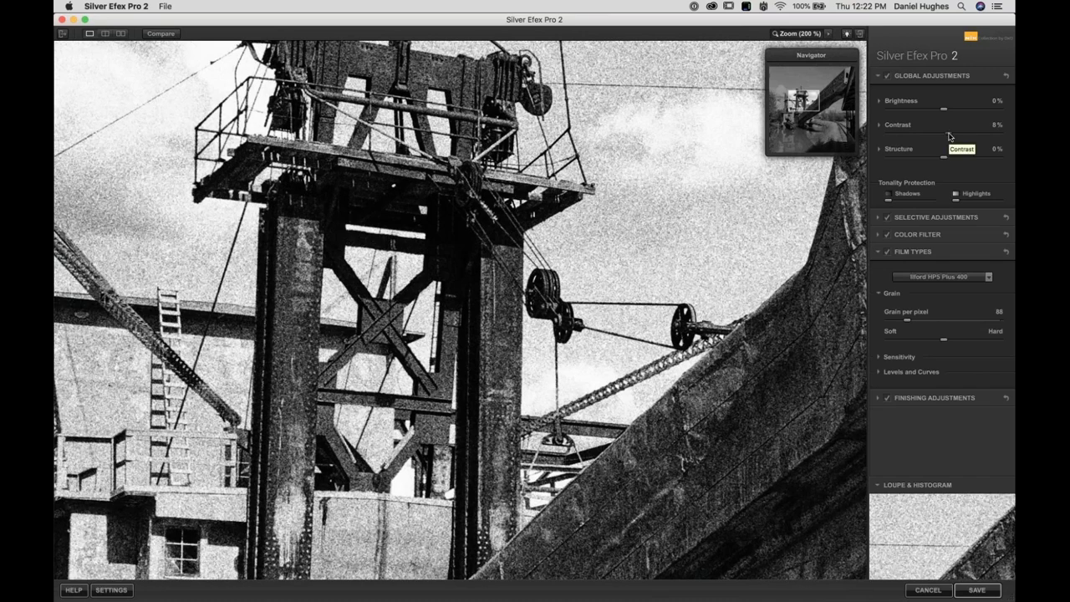
left_click_drag(949, 136, 955, 137)
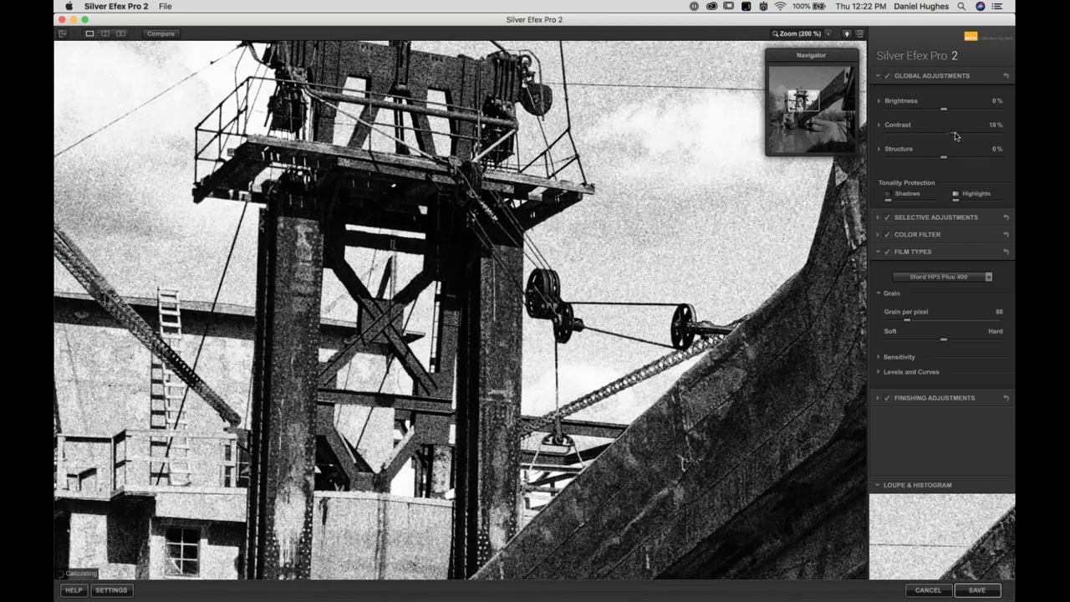
left_click_drag(958, 136, 952, 138)
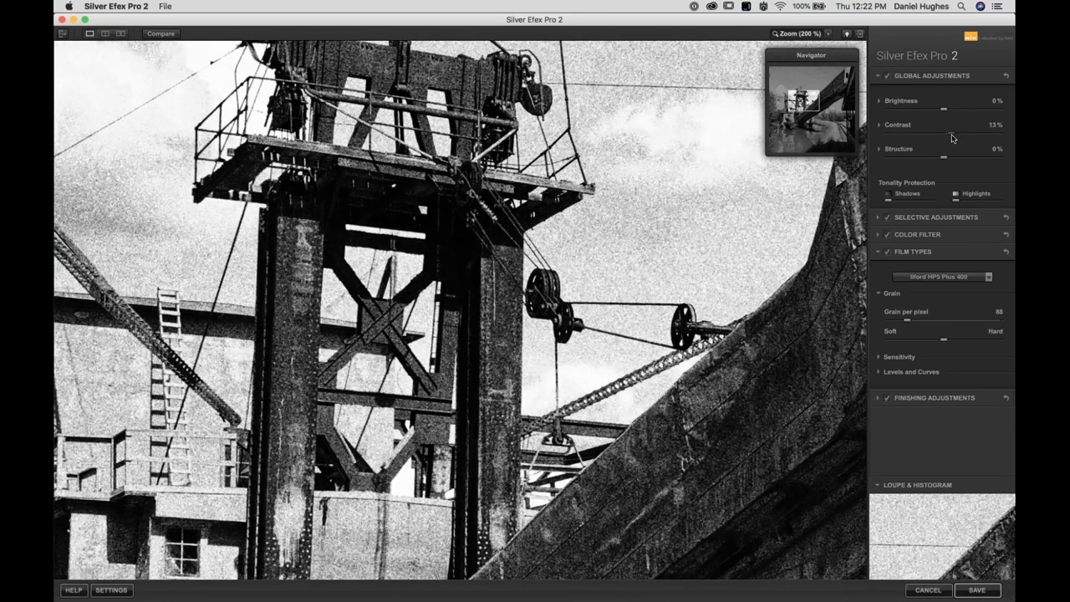
left_click(928, 75)
left_click_drag(909, 197, 1015, 197)
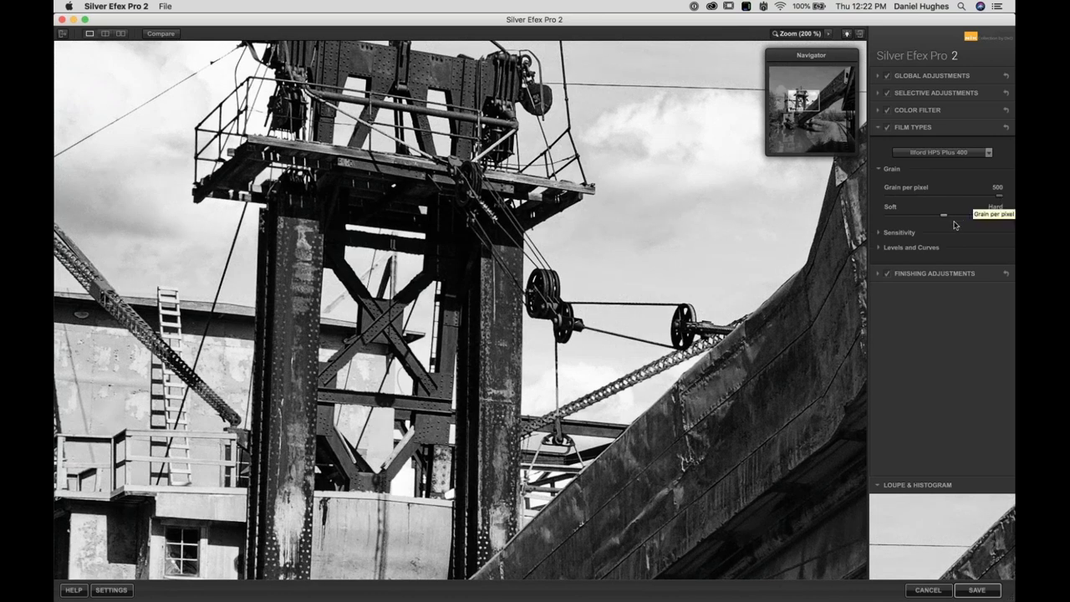
Try coarser and softer grain settings, then return to 500 grain per pixel, slightly hard
left_click_drag(997, 196, 923, 195)
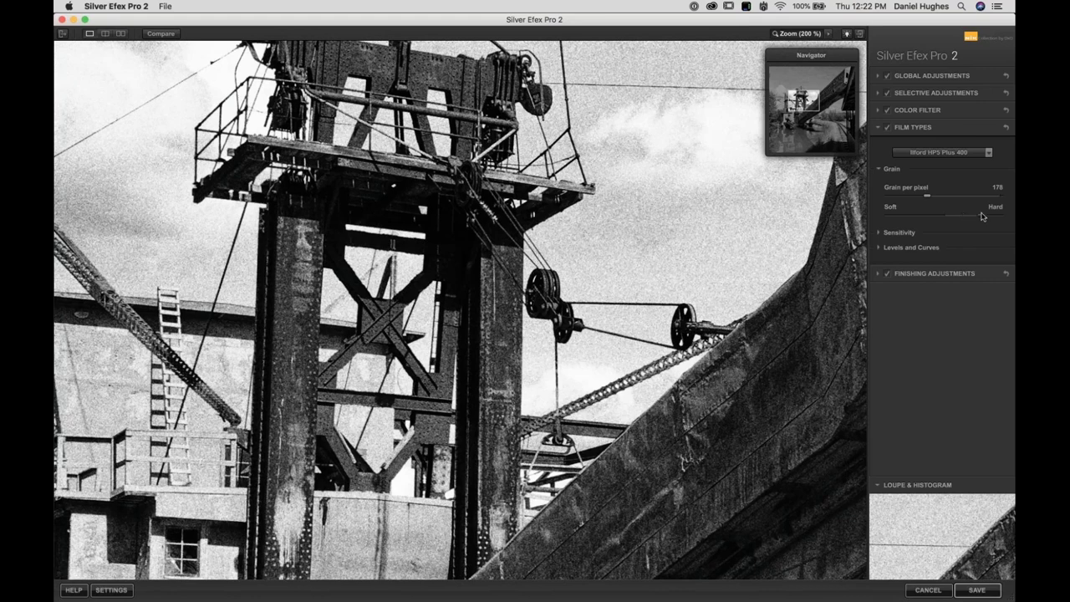
left_click_drag(966, 219, 991, 217)
left_click_drag(972, 217, 953, 220)
left_click(994, 195)
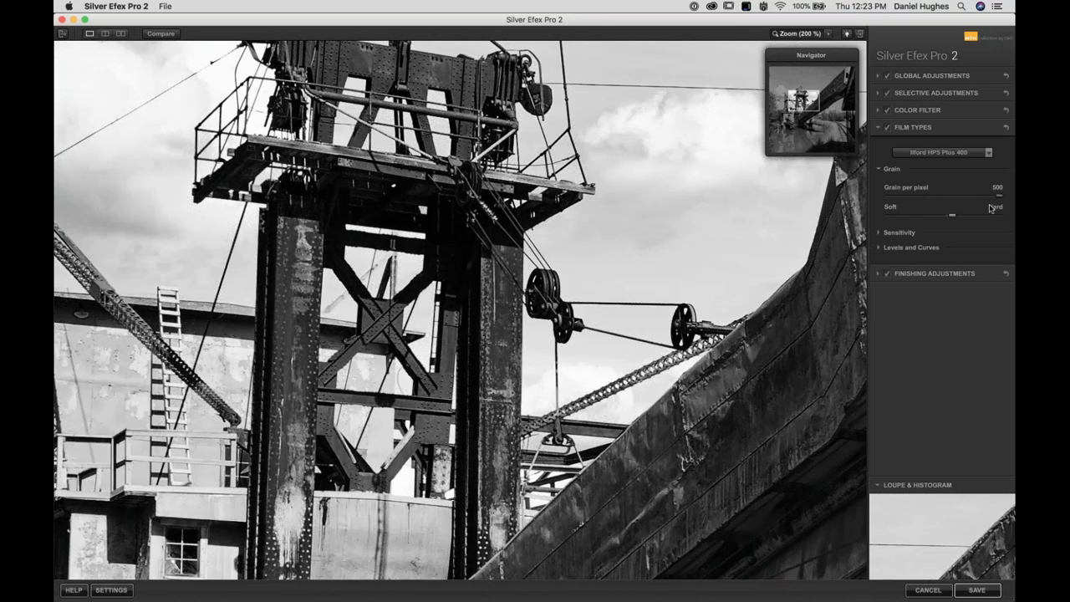
left_click(894, 170)
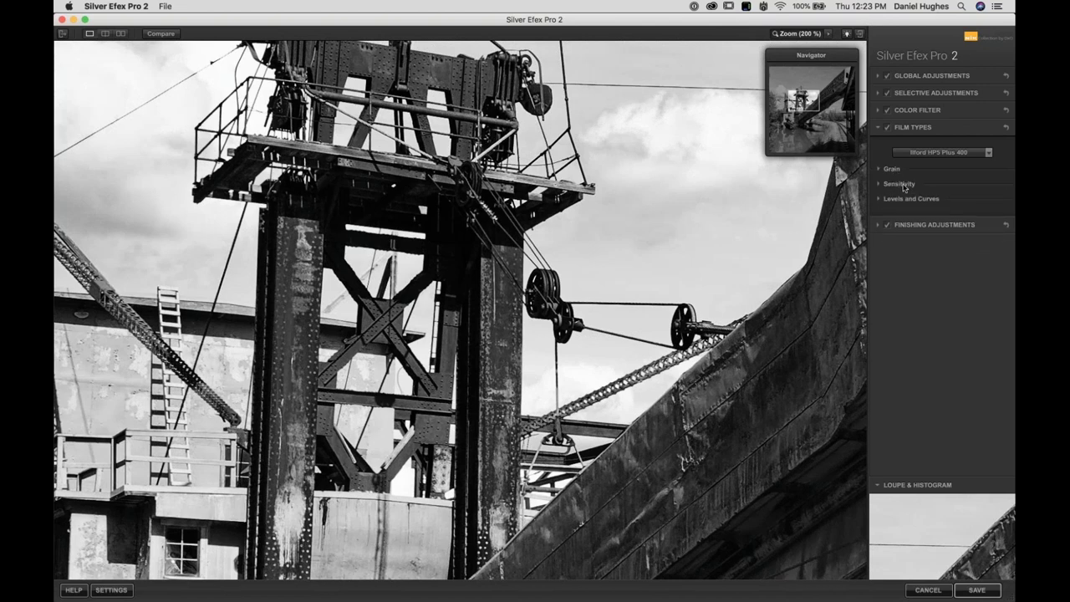
Set the blue film sensitivity to -58% to darken the sky
left_click(901, 185)
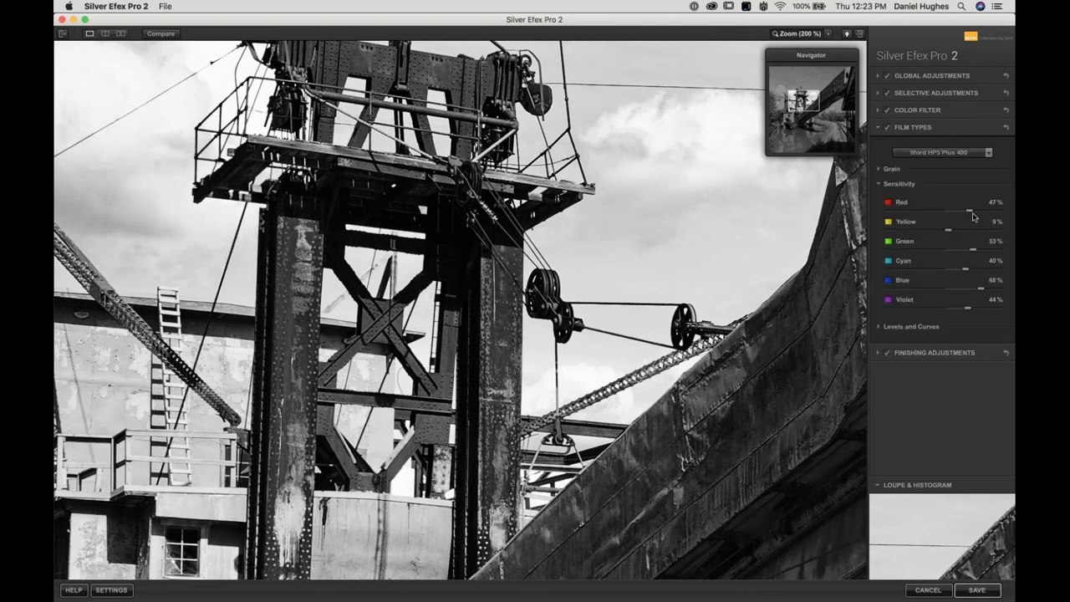
key("super+0")
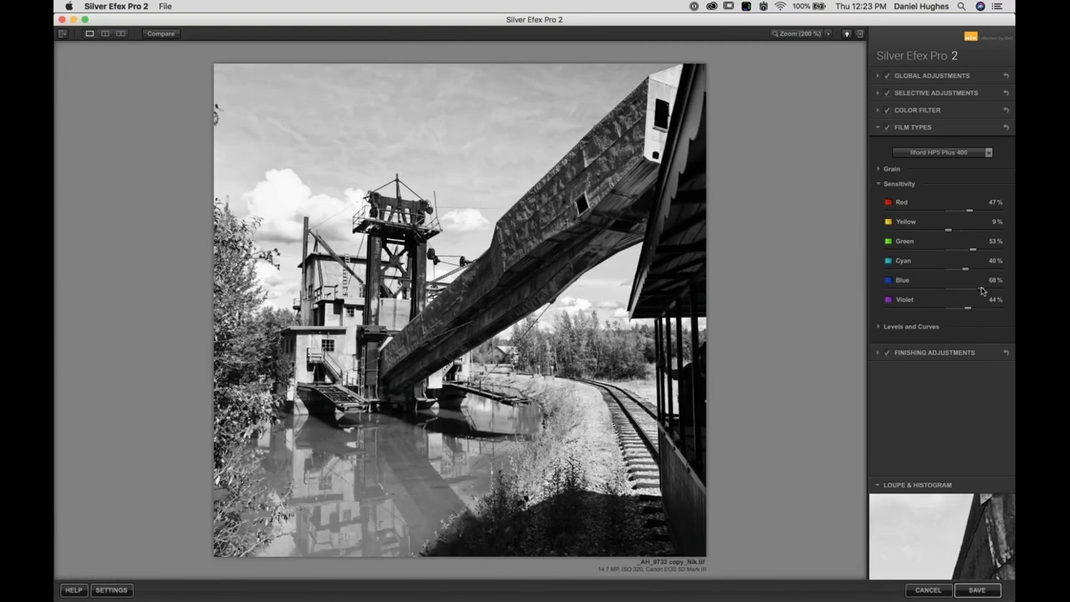
left_click_drag(982, 291, 907, 287)
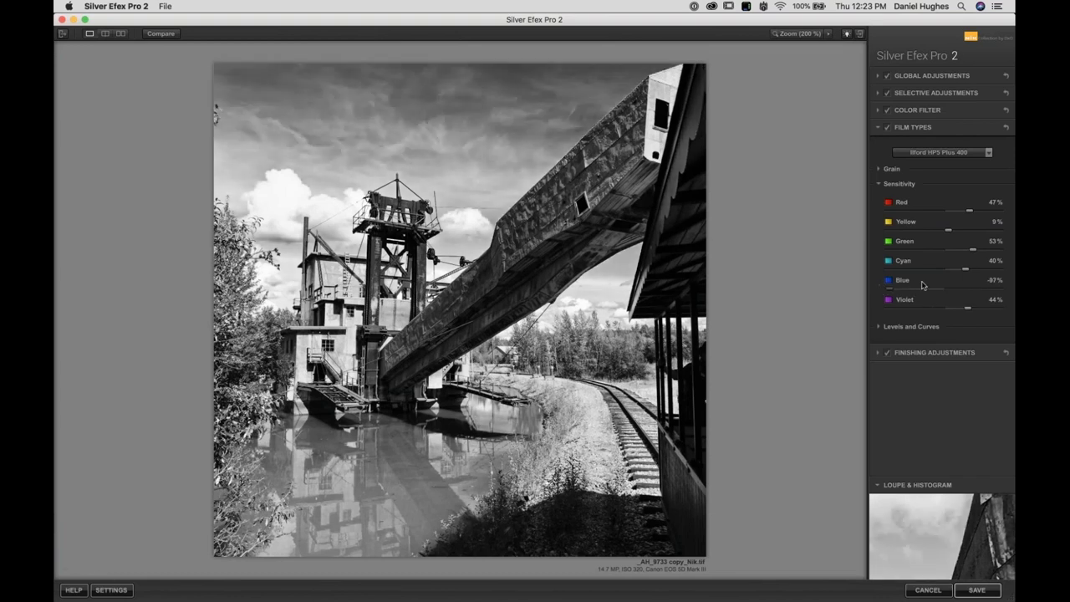
left_click(949, 286)
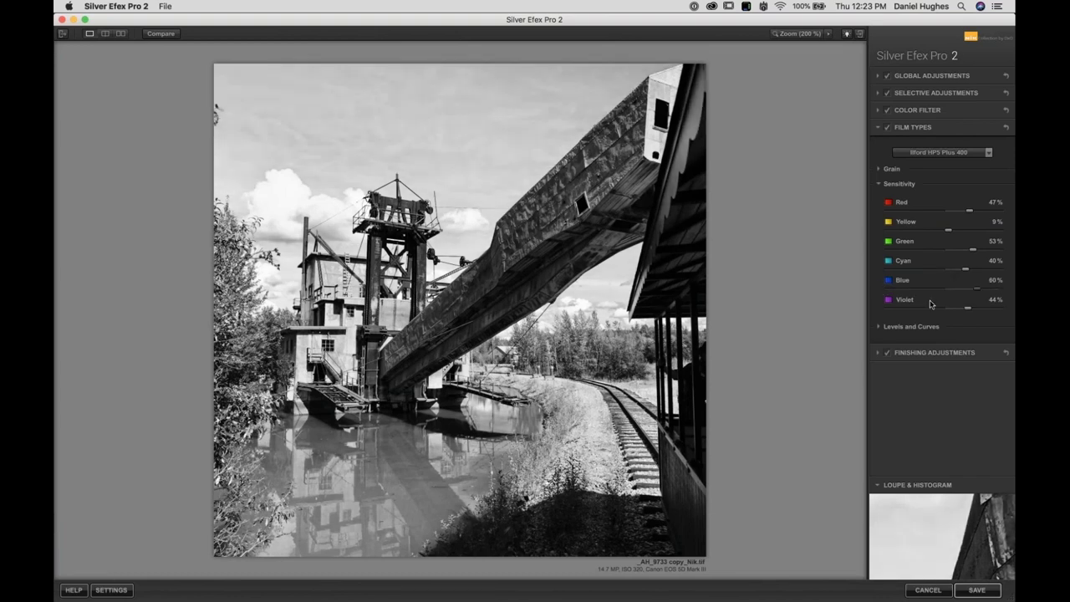
left_click(901, 290)
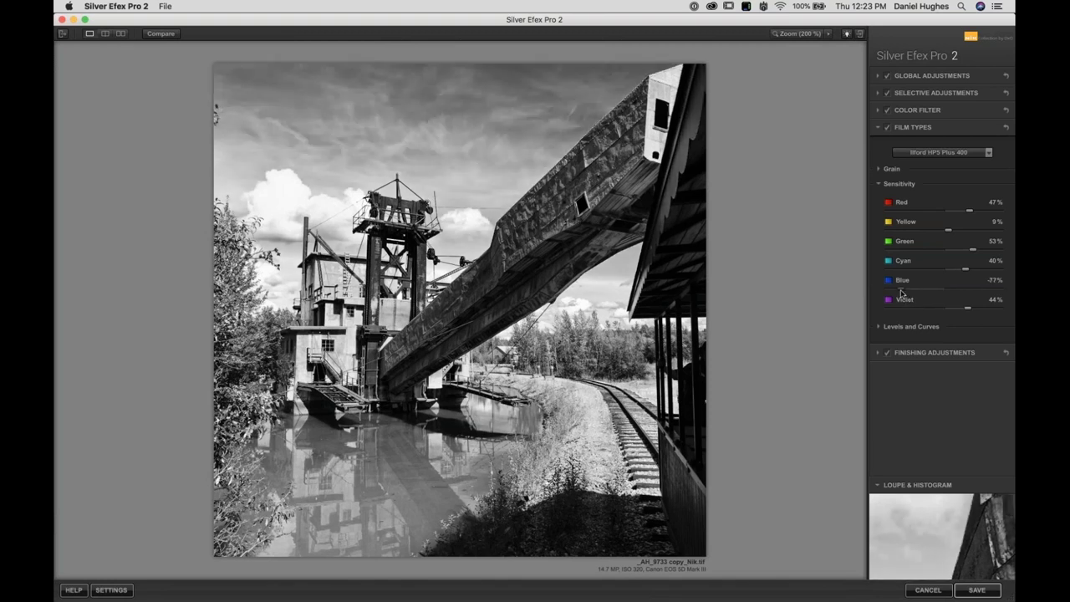
left_click_drag(901, 289, 932, 280)
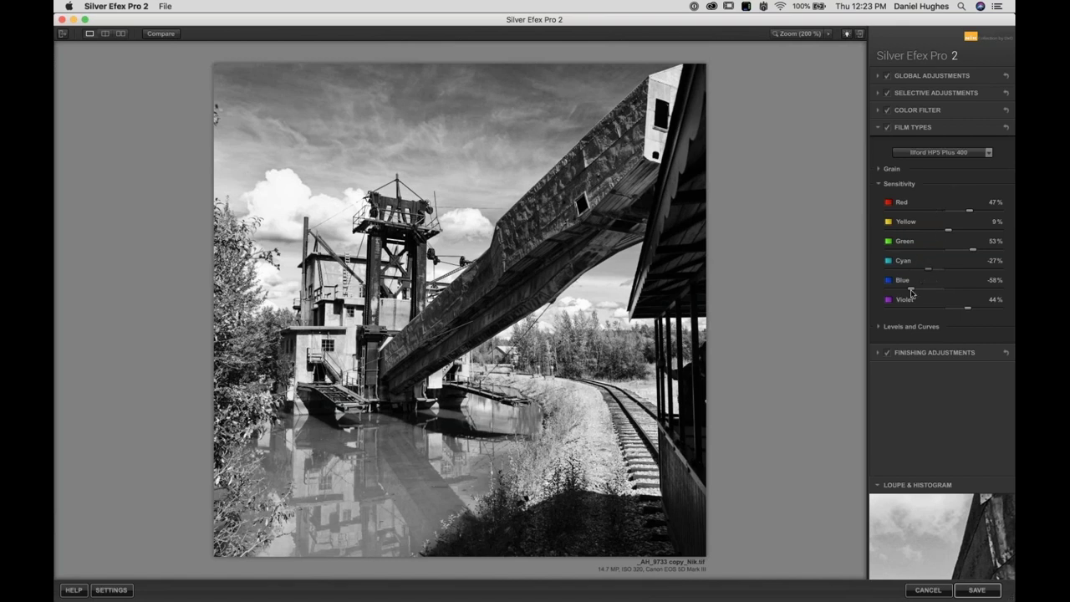
Lower violet sensitivity to 17% and yellow sensitivity to -15%
left_click_drag(970, 312, 887, 308)
left_click(953, 309)
left_click_drag(951, 233, 928, 235)
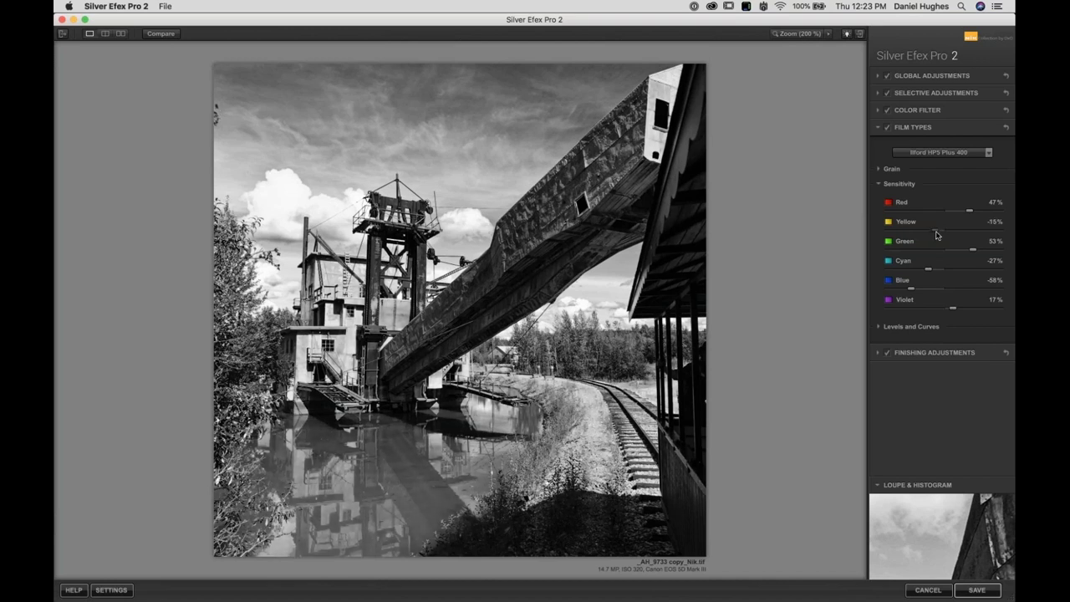
left_click(900, 183)
left_click(902, 199)
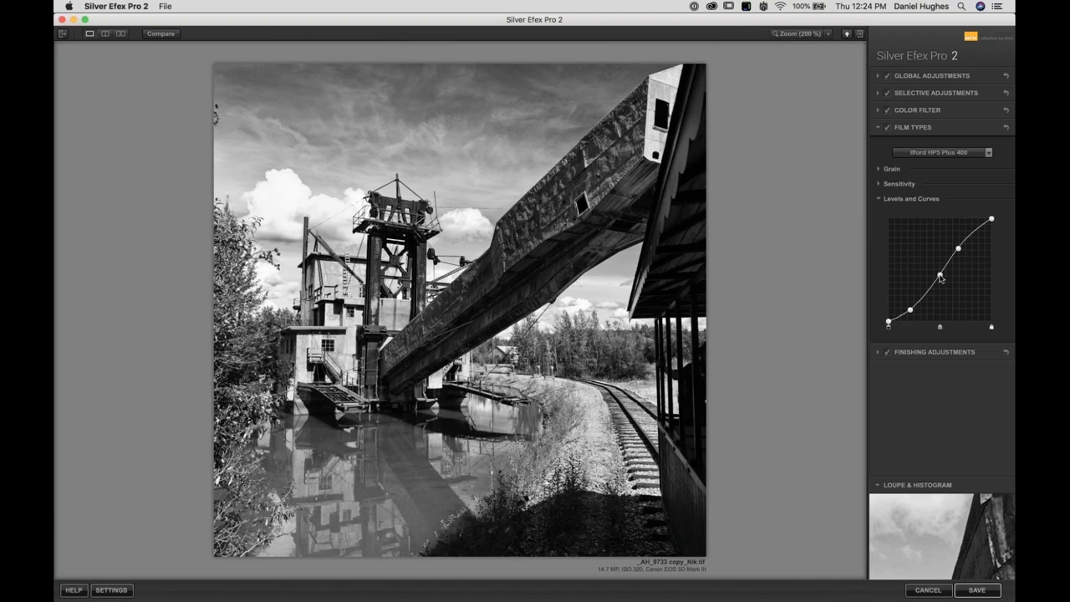
Lift the middle tone-curve point to brighten midtones and sky, and shift the black point
left_click(939, 276)
left_click_drag(939, 276, 993, 219)
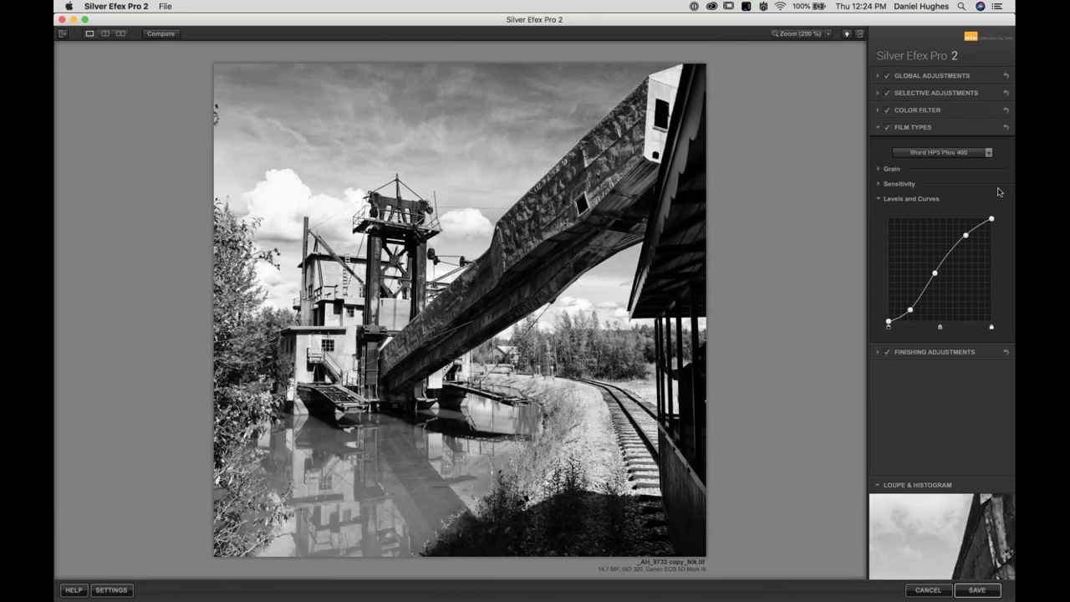
left_click_drag(889, 327, 858, 330)
left_click(907, 199)
left_click(911, 127)
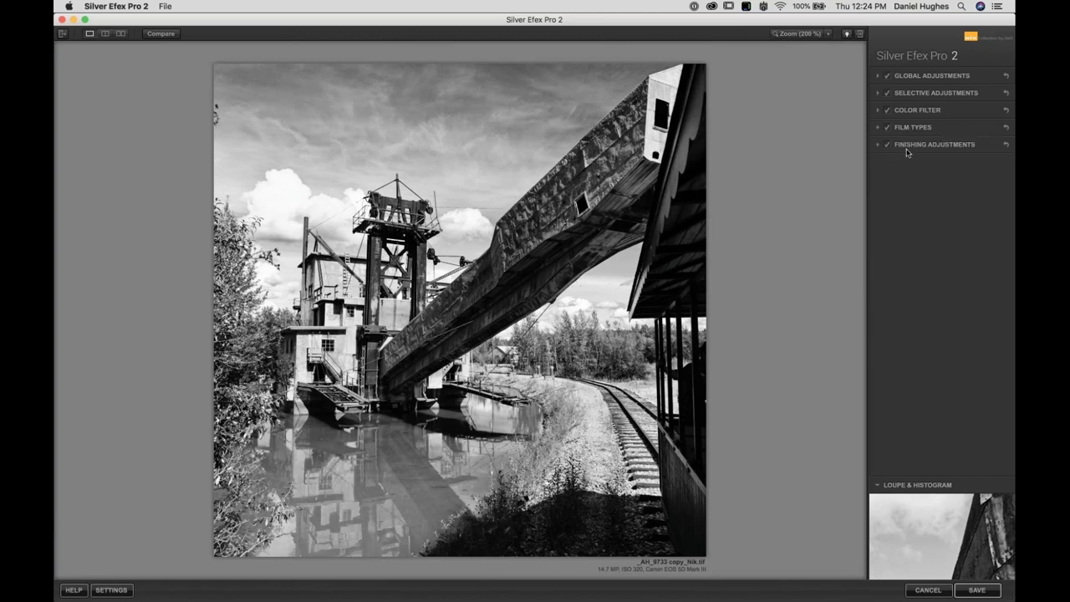
Place a fourth control point on the conveyor's top end and widen its reach to 25%
left_click(908, 147)
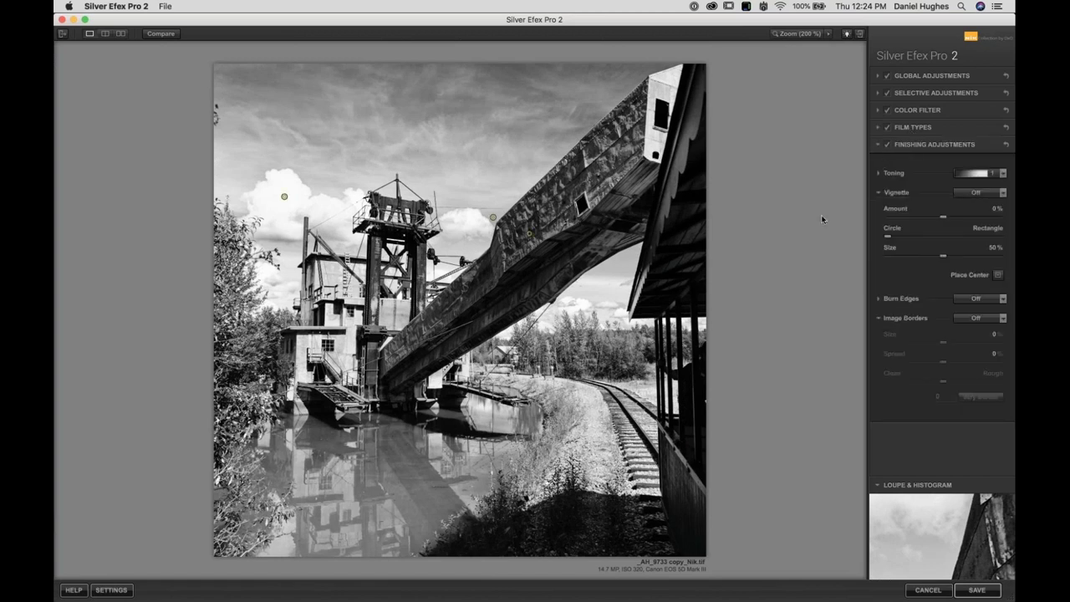
left_click(909, 94)
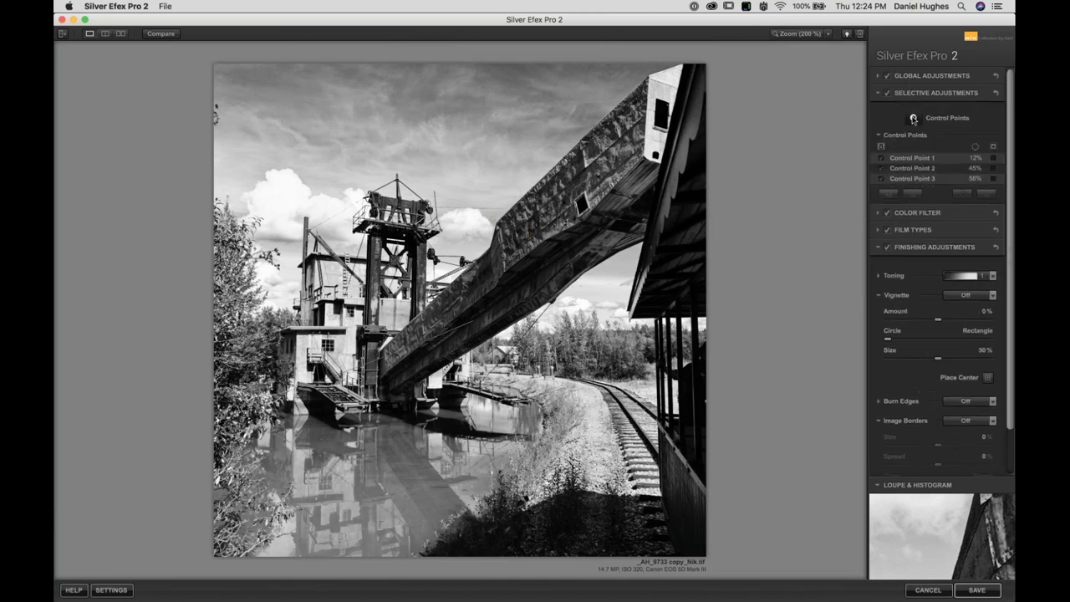
left_click(914, 119)
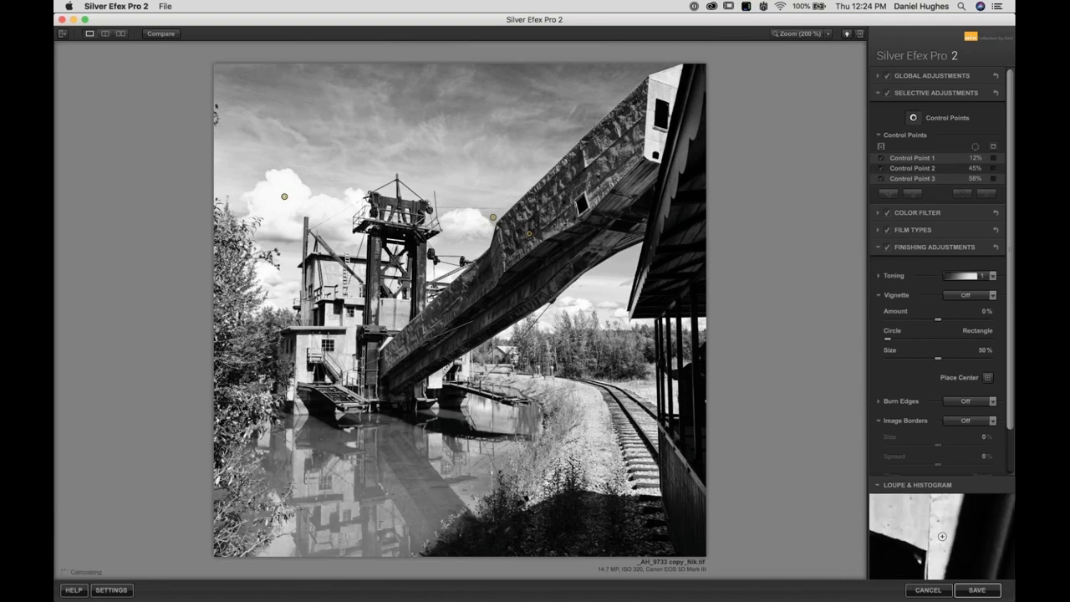
left_click(673, 100)
left_click_drag(699, 102, 724, 112)
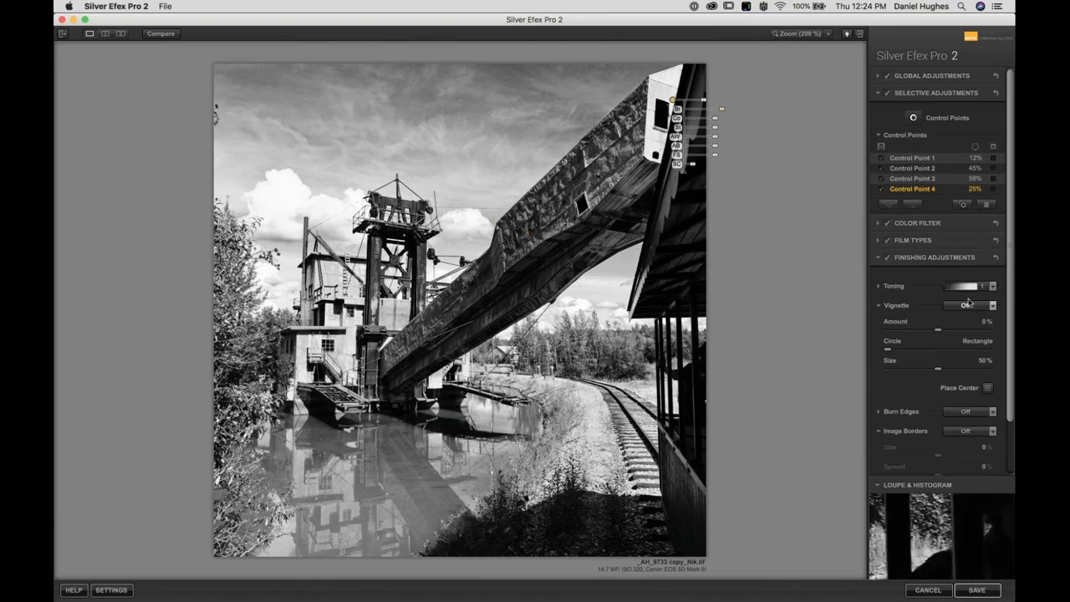
left_click(913, 93)
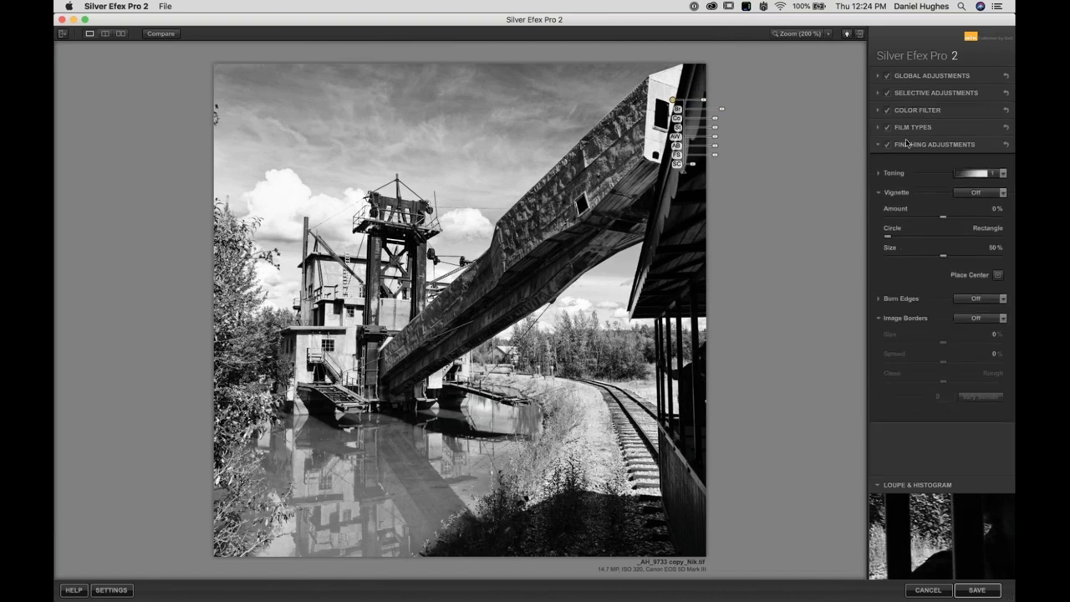
Apply the Blue Toner preset 7 to the photo
left_click(893, 194)
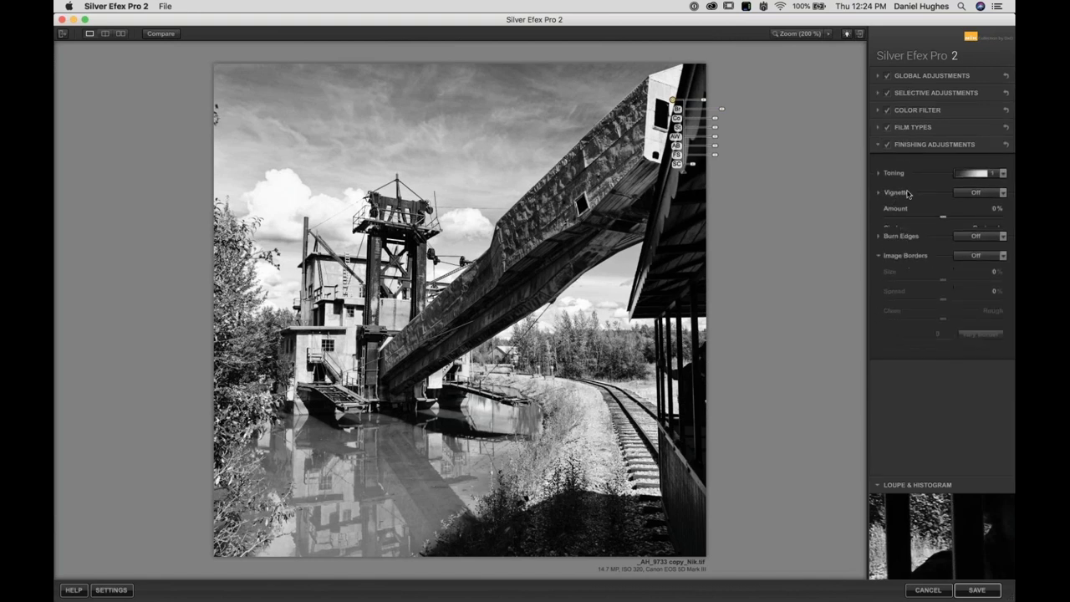
left_click(1001, 175)
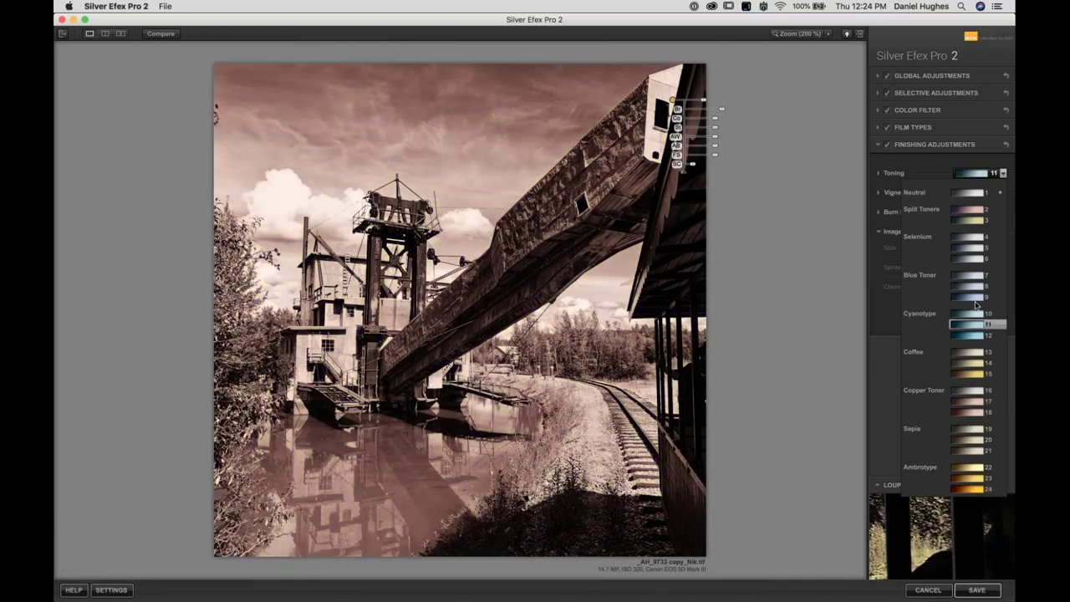
left_click(970, 275)
Fine-tune toning to about 26% strength, 45° paper hue and 3% balance
left_click(892, 173)
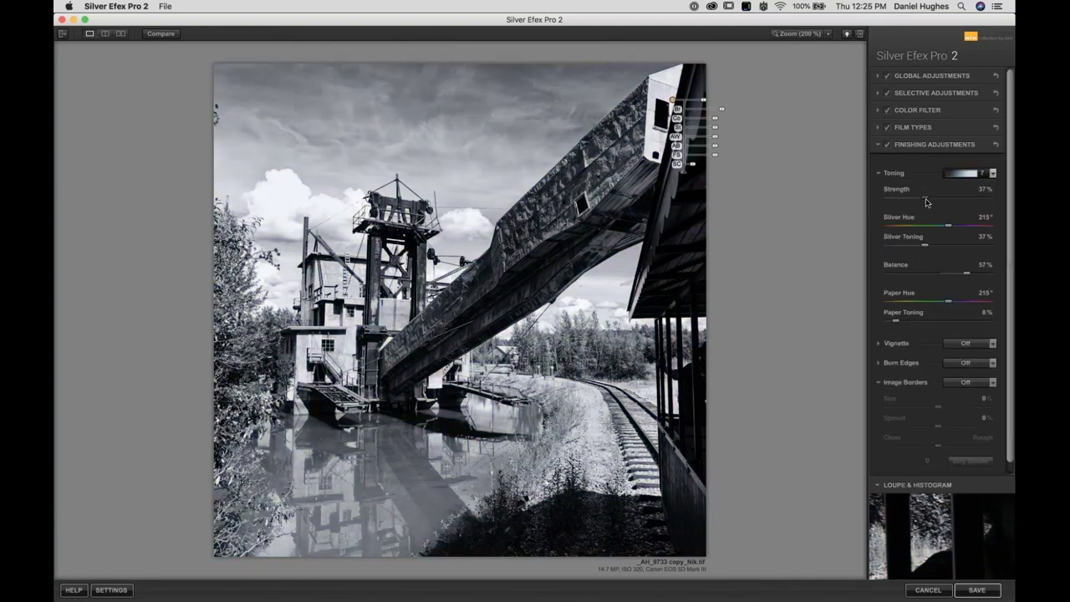
left_click_drag(926, 201, 904, 202)
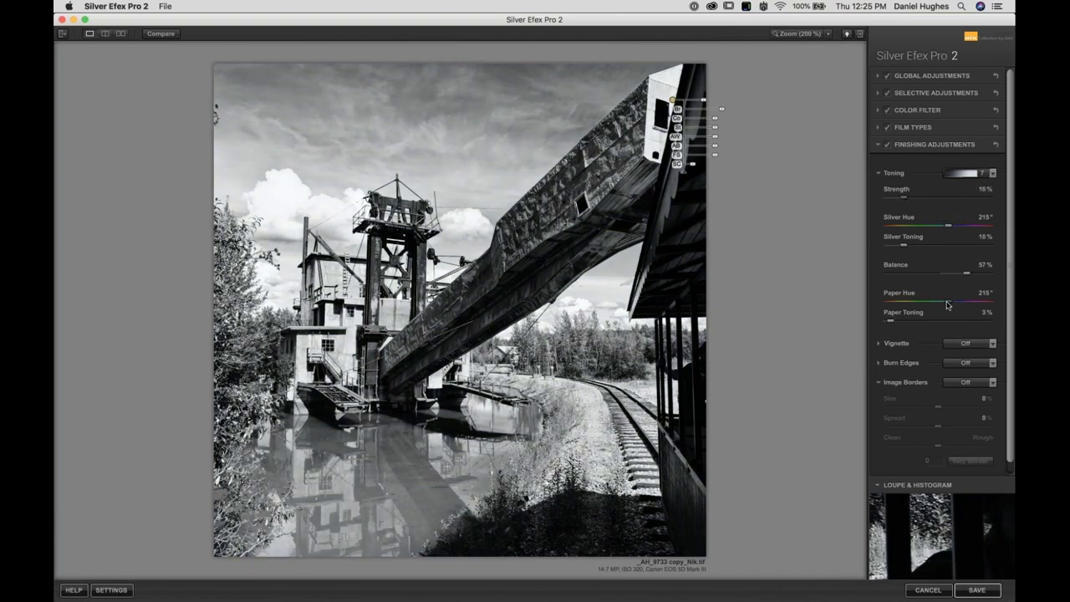
left_click_drag(947, 306, 899, 304)
left_click_drag(903, 197, 993, 198)
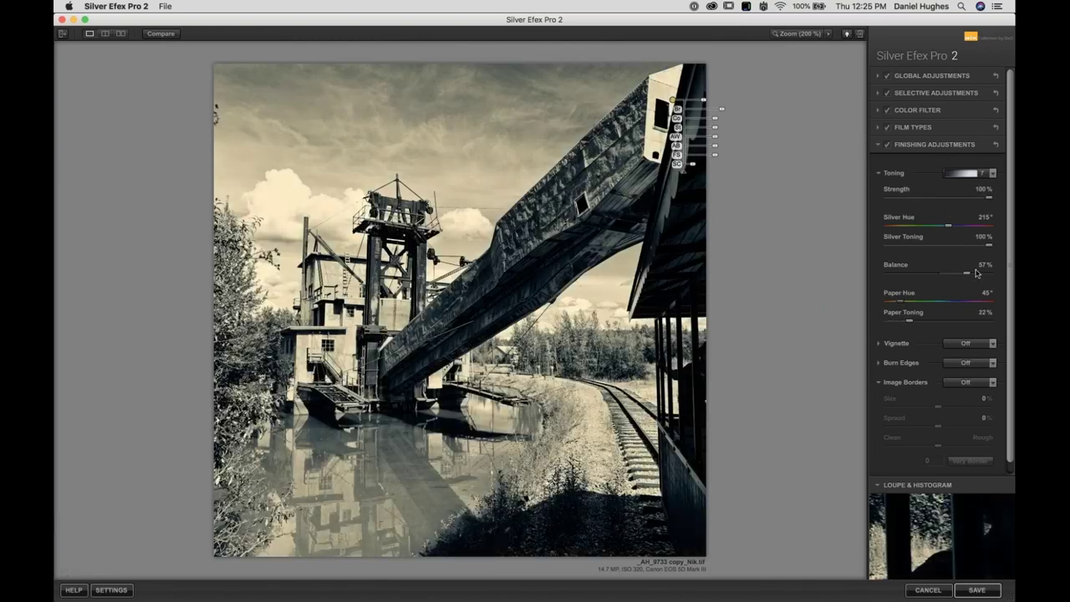
left_click_drag(970, 273, 937, 276)
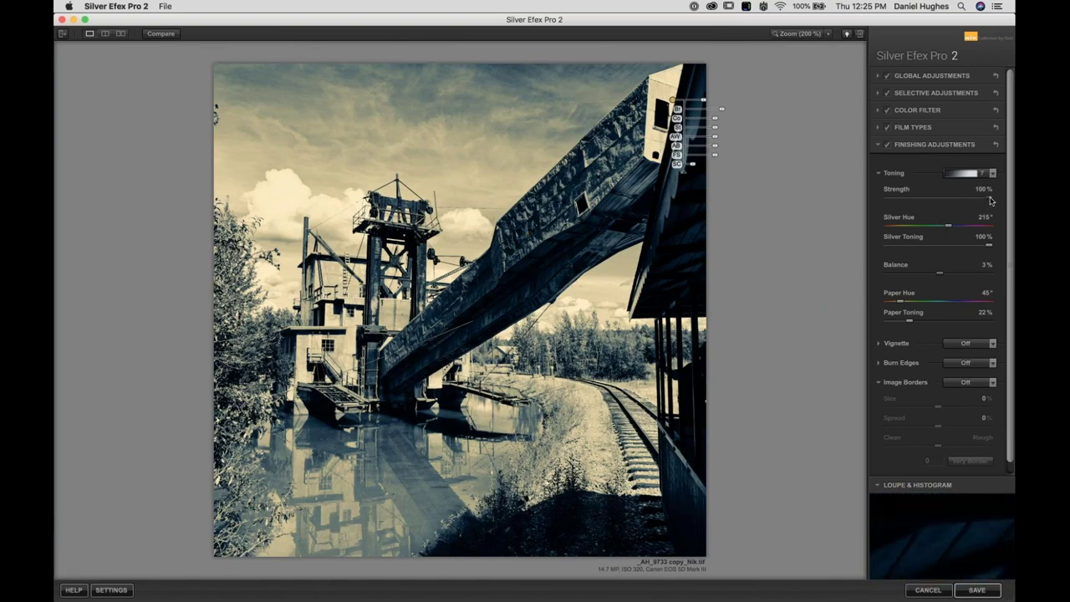
left_click_drag(991, 201, 919, 202)
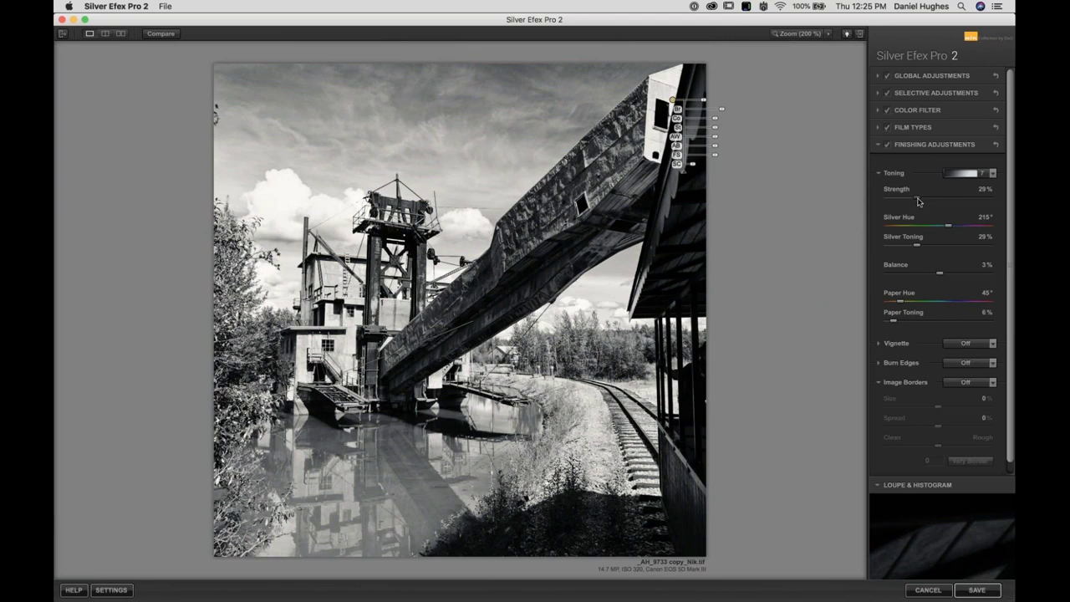
left_click_drag(920, 201, 915, 202)
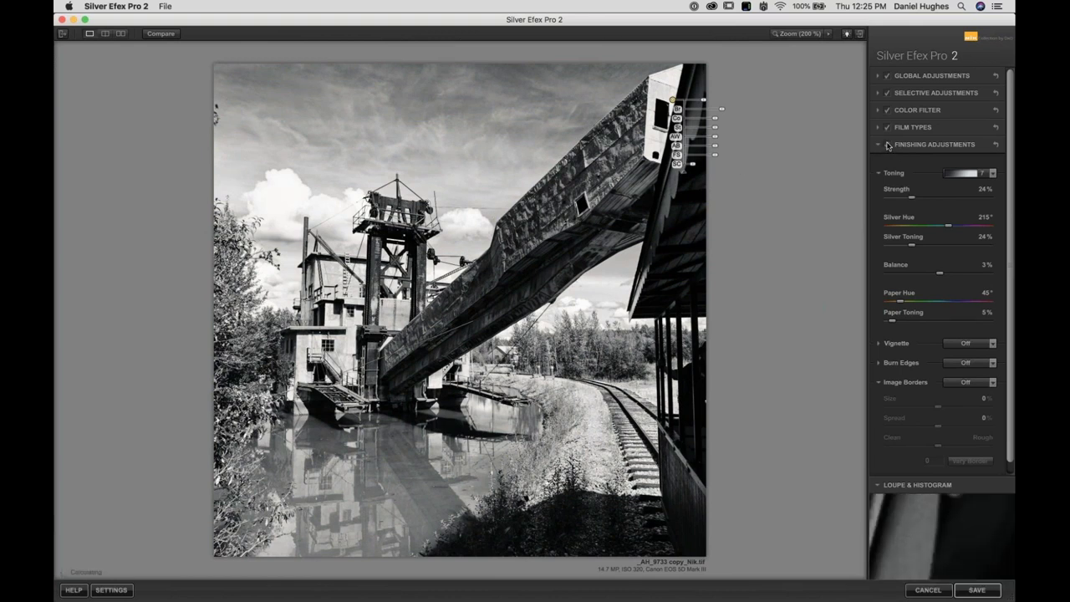
left_click(915, 198)
left_click(930, 143)
left_click(930, 144)
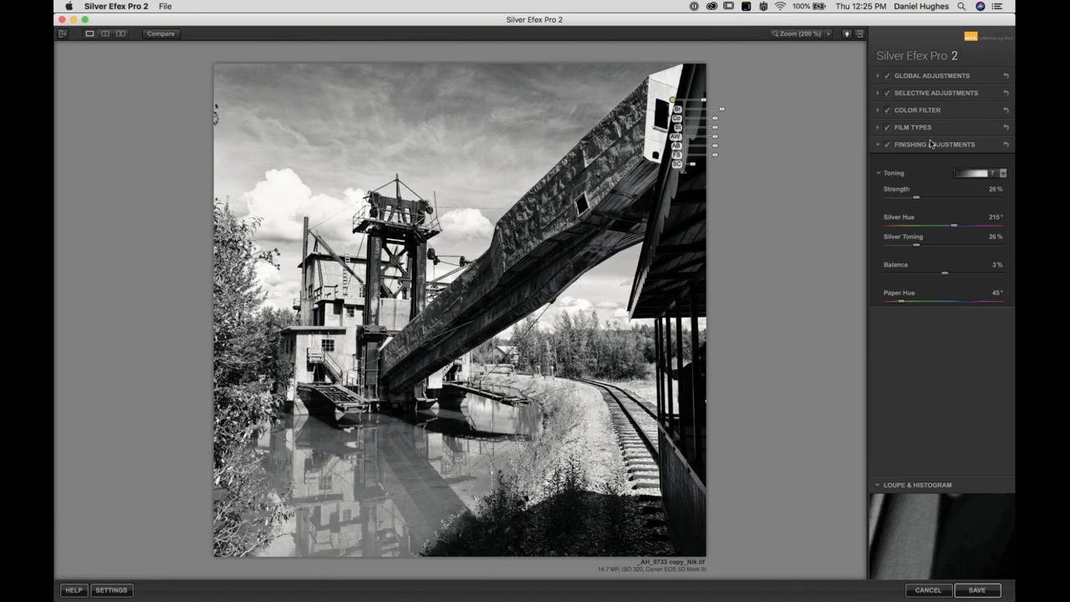
left_click(894, 172)
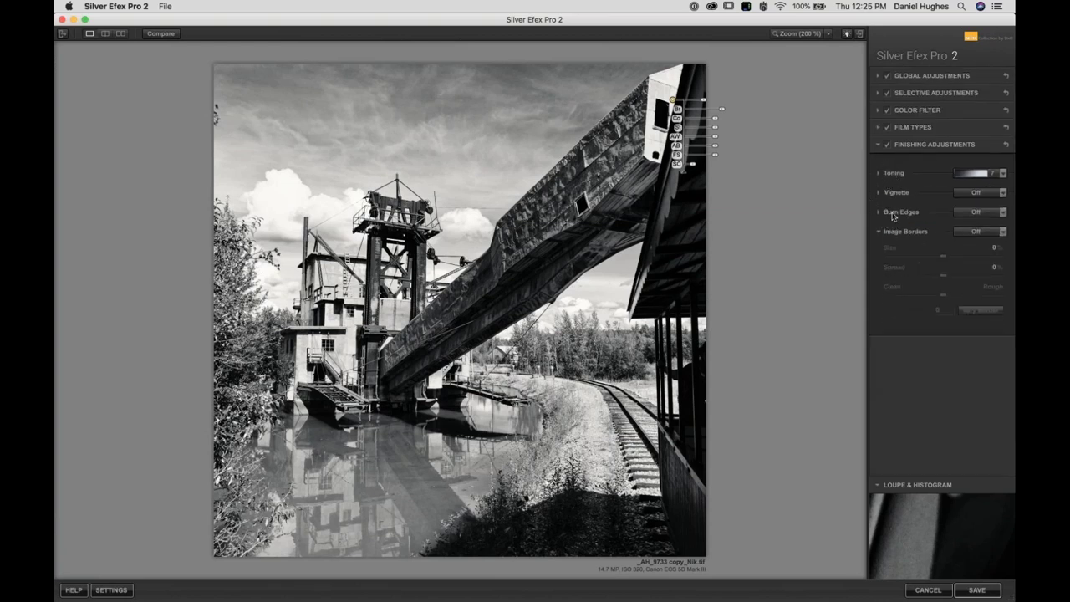
Burn the edges faintly at 4% strength, 28% size and 100% transition
left_click(976, 211)
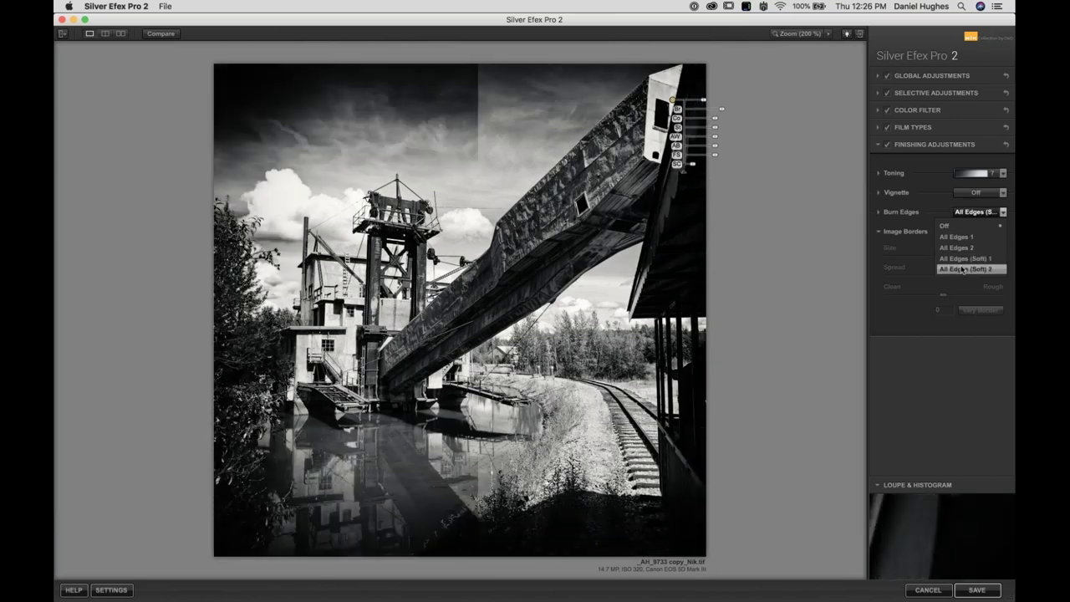
left_click(945, 226)
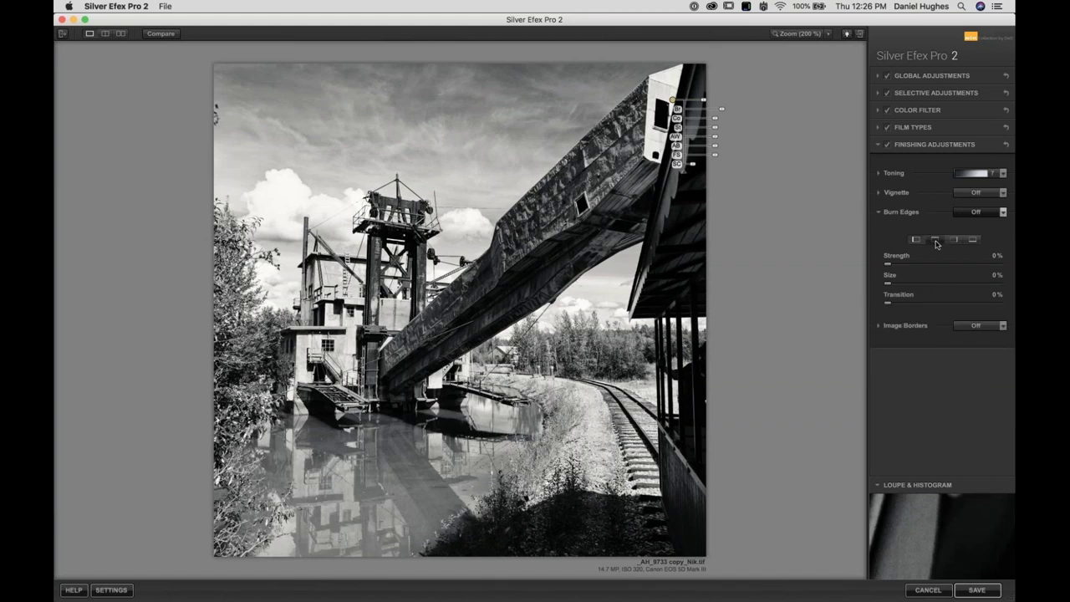
left_click(935, 241)
left_click_drag(888, 263, 902, 264)
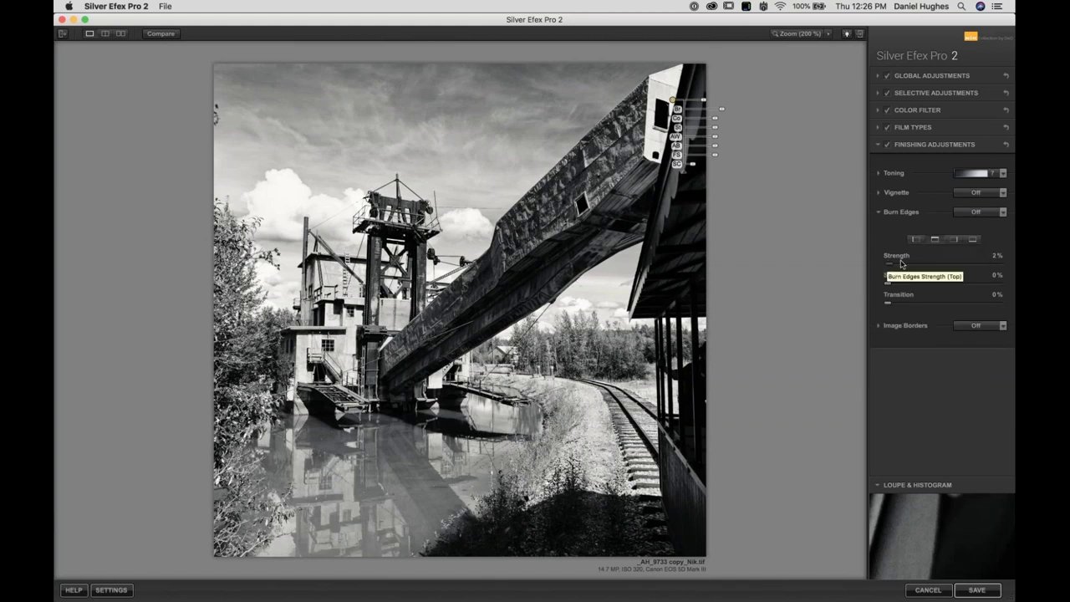
mouse_move(888, 303)
left_mouse_down()
mouse_move(1014, 311)
mouse_move(918, 304)
mouse_move(934, 284)
mouse_move(888, 266)
left_mouse_up()
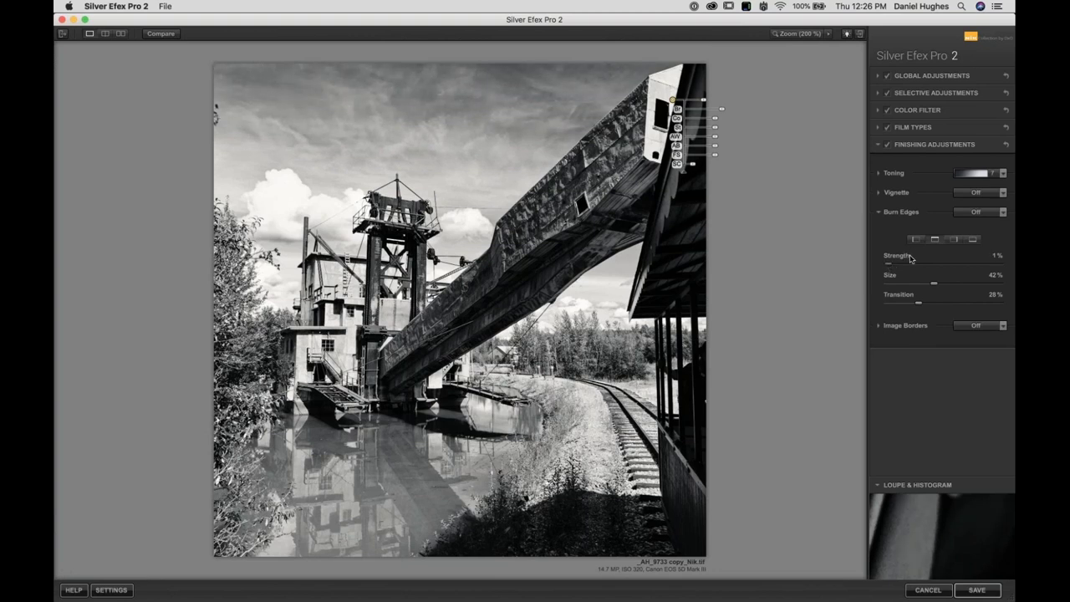
left_click(916, 239)
left_click_drag(887, 267, 901, 268)
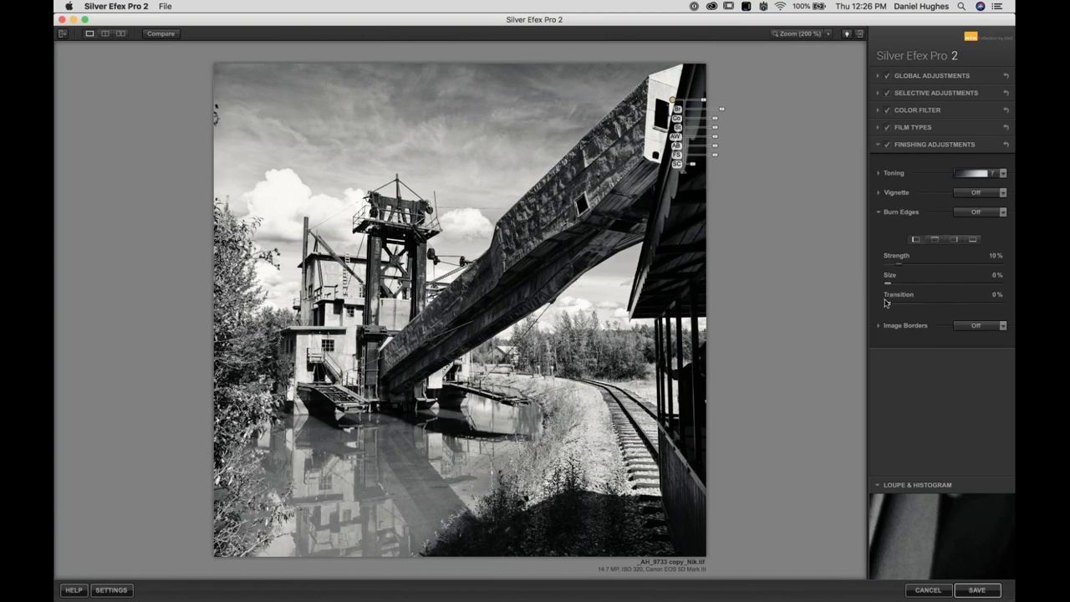
left_click_drag(888, 306, 999, 303)
mouse_move(918, 289)
left_mouse_down()
mouse_move(930, 288)
mouse_move(891, 264)
left_mouse_up()
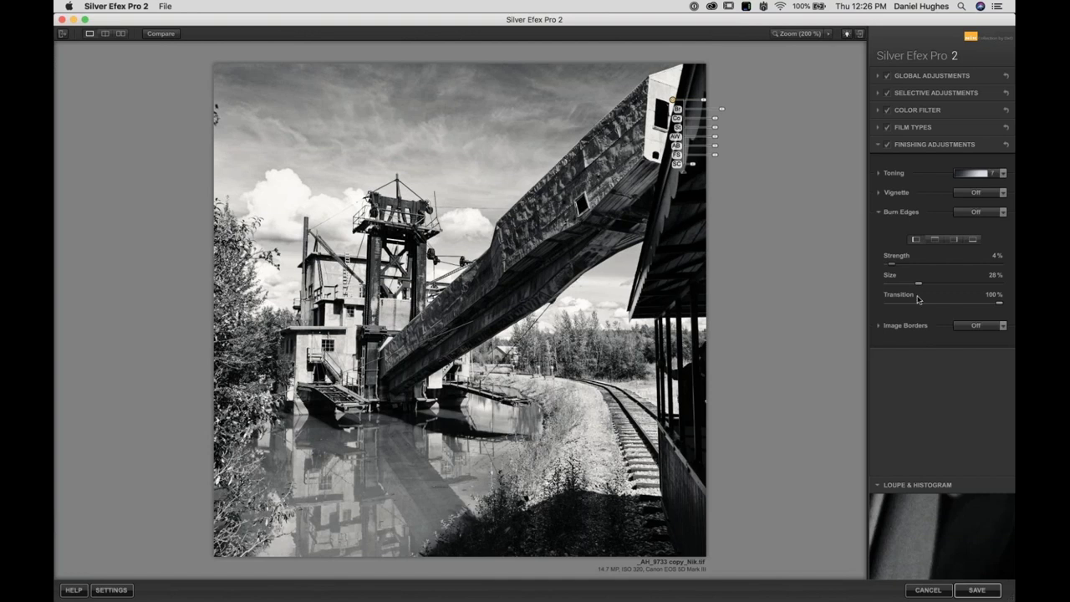
left_click(901, 213)
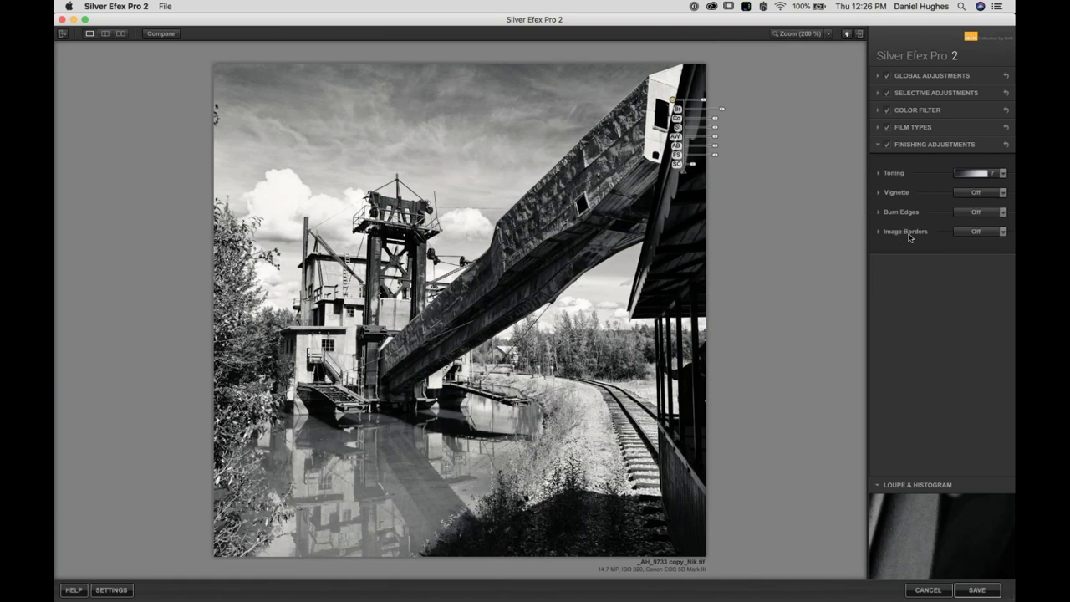
Add a clean Type 1 border at -83% size and -100% spread, then compare with the original
left_click(976, 232)
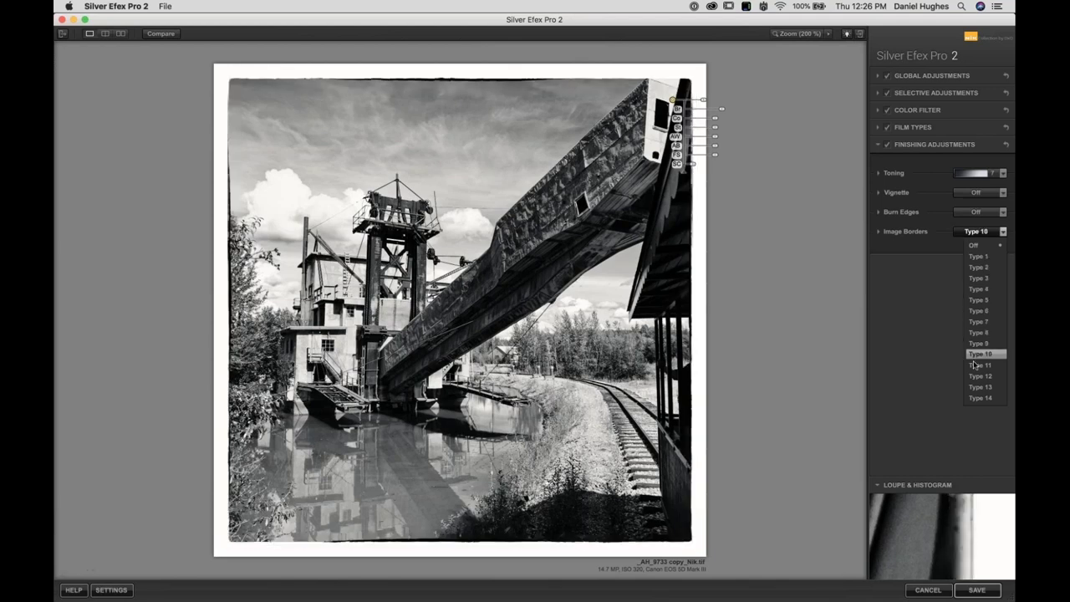
left_click(977, 257)
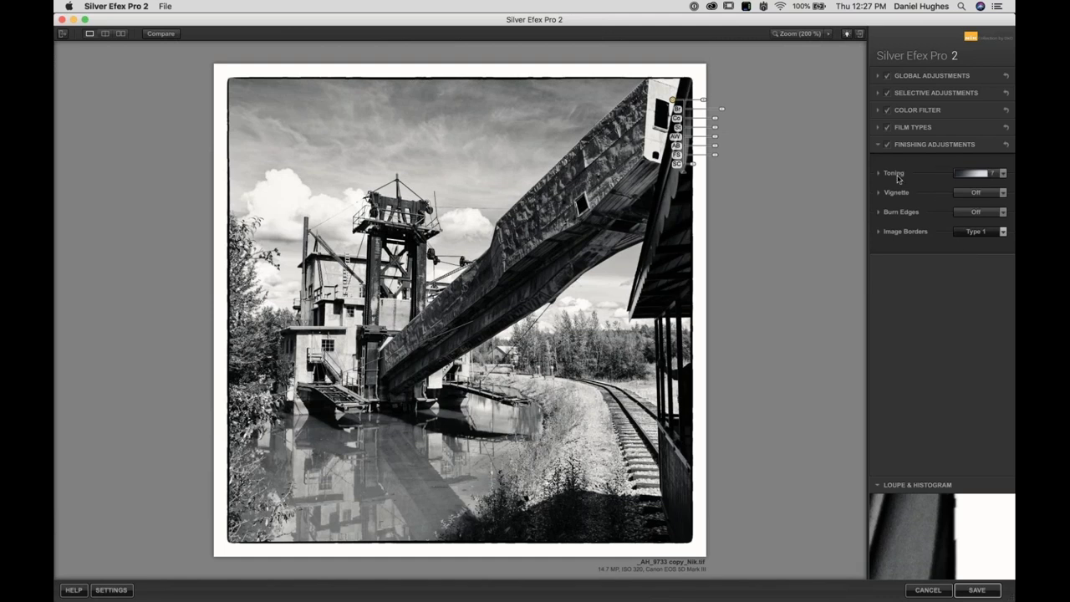
left_click(907, 234)
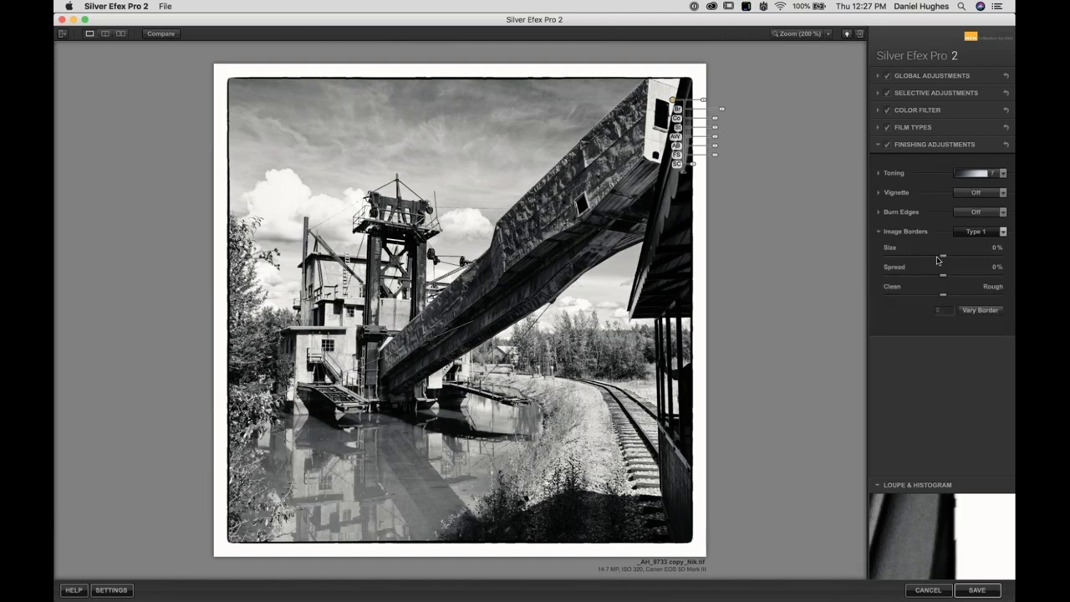
left_click_drag(927, 257, 1010, 301)
left_click(891, 296)
key("super+z")
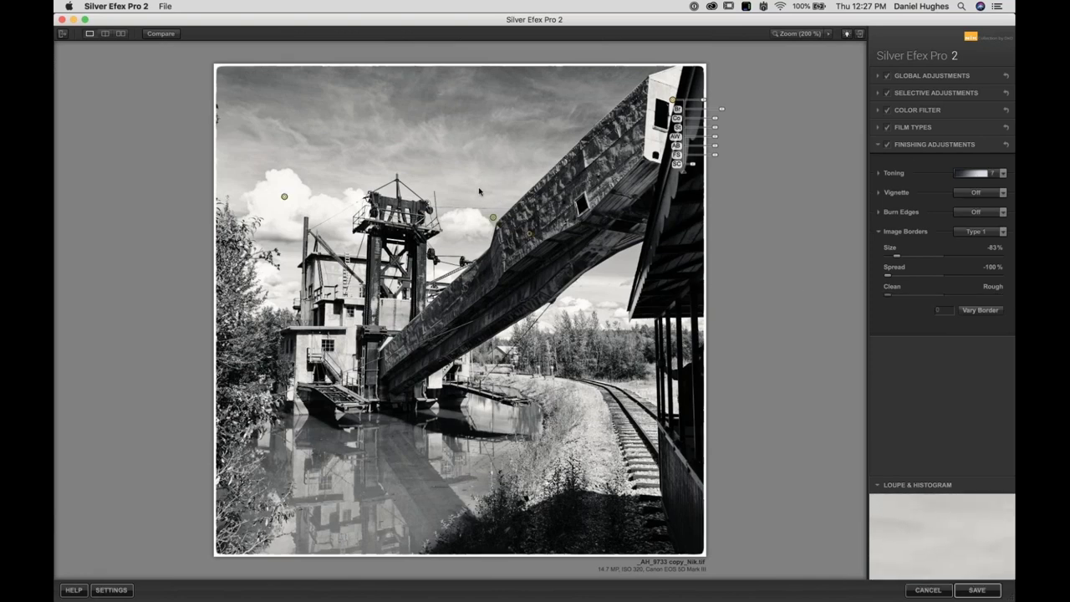
left_click(159, 34)
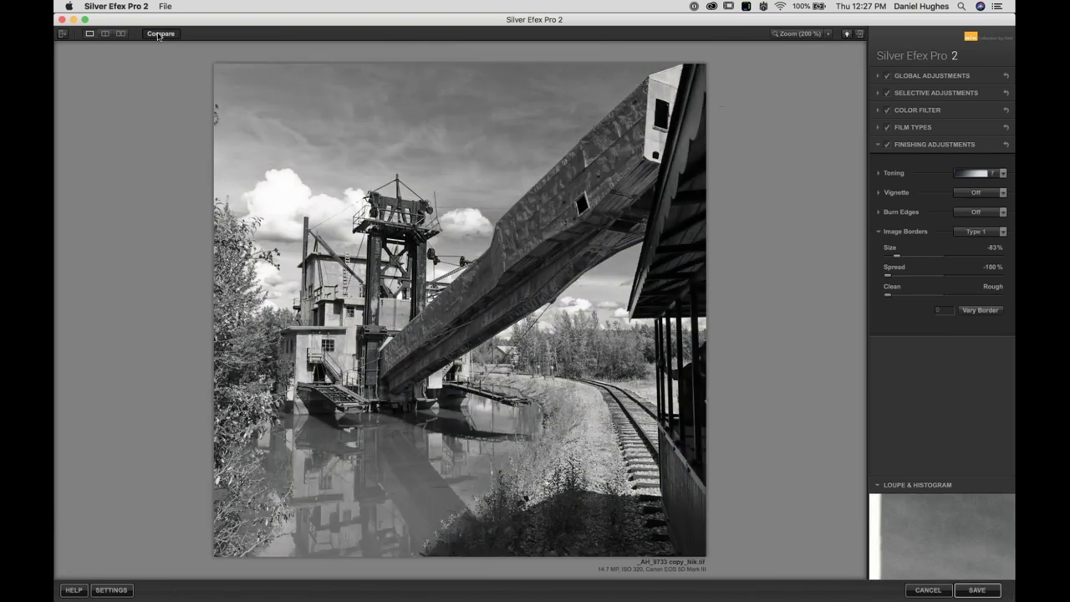
left_click(159, 34)
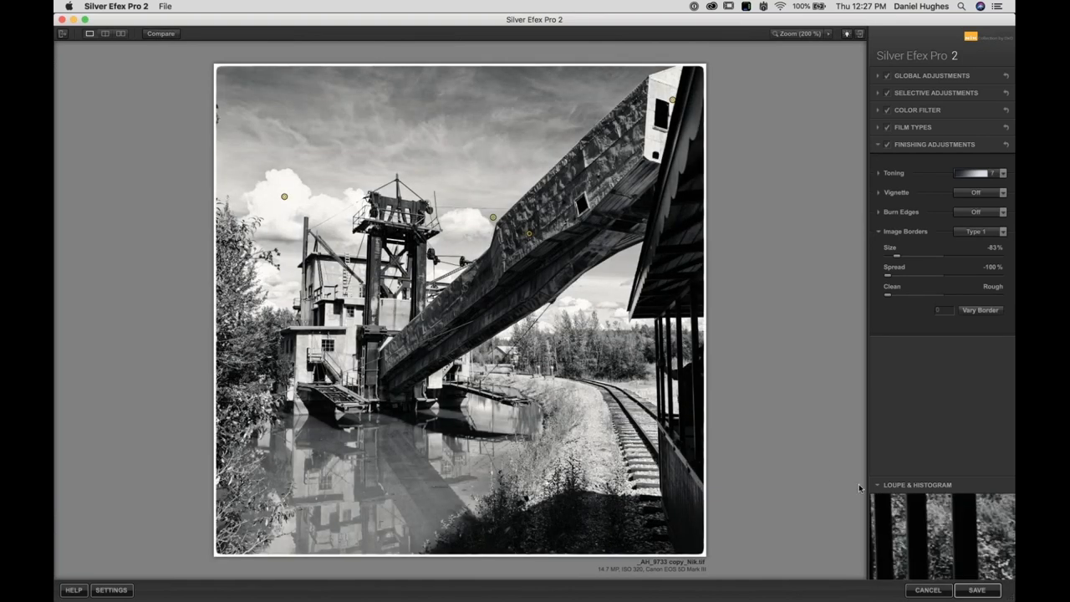
Save the toned dredge photo back and open _AH_9733 copy_Nik.tif in DxO PhotoLab
left_click(977, 591)
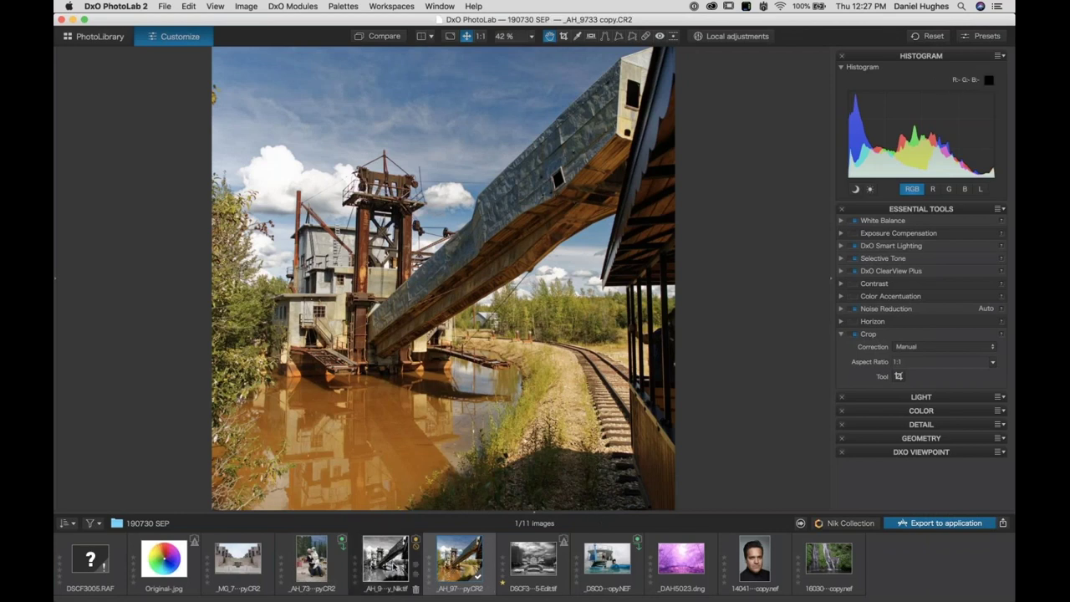
left_click(385, 559)
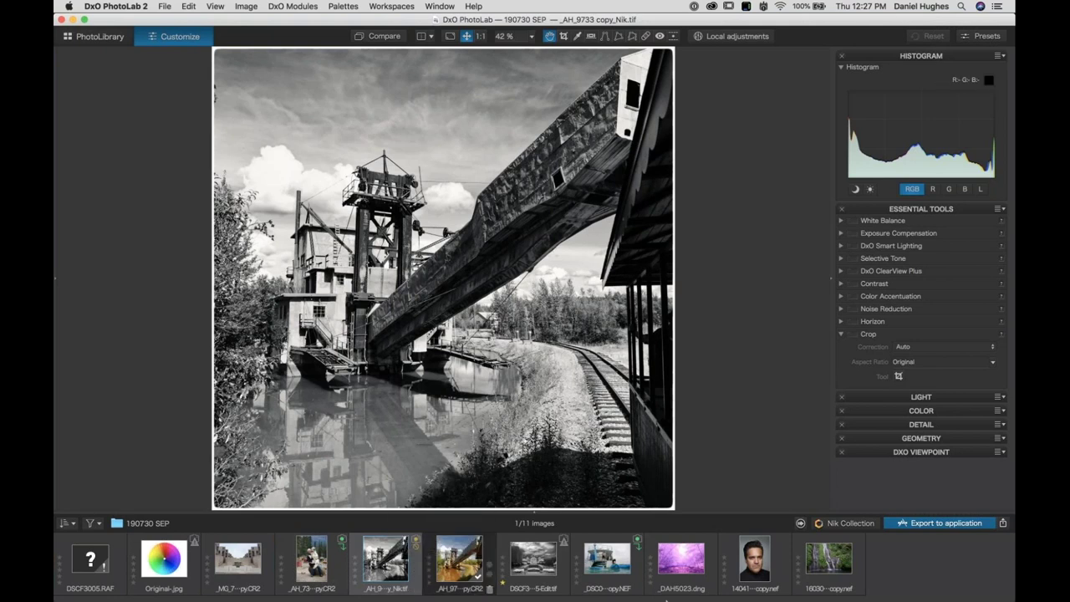
mouse_move(651, 590)
left_click(811, 590)
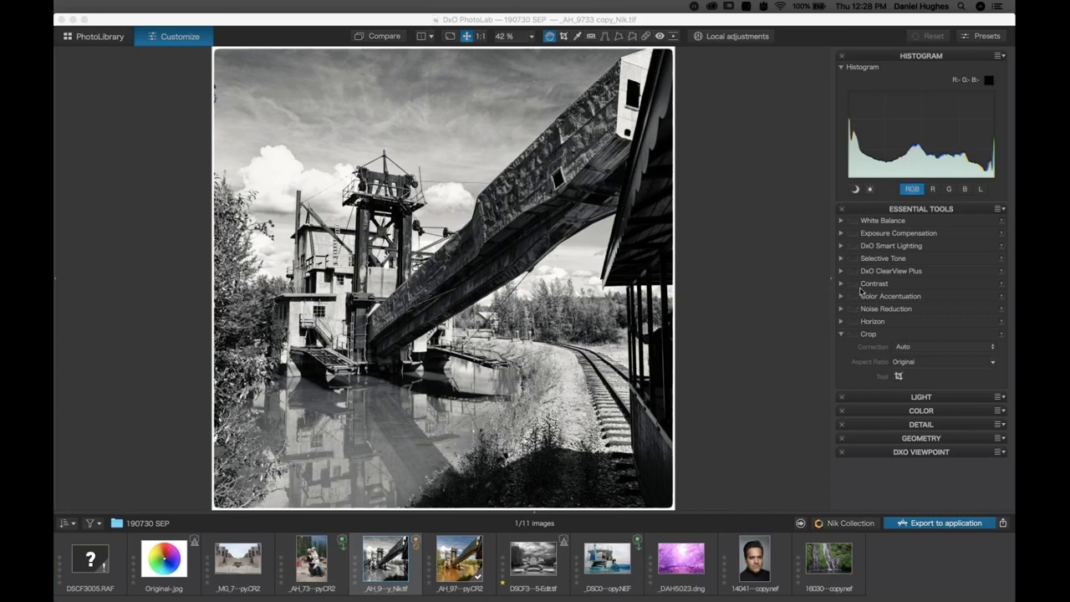
left_click(609, 565)
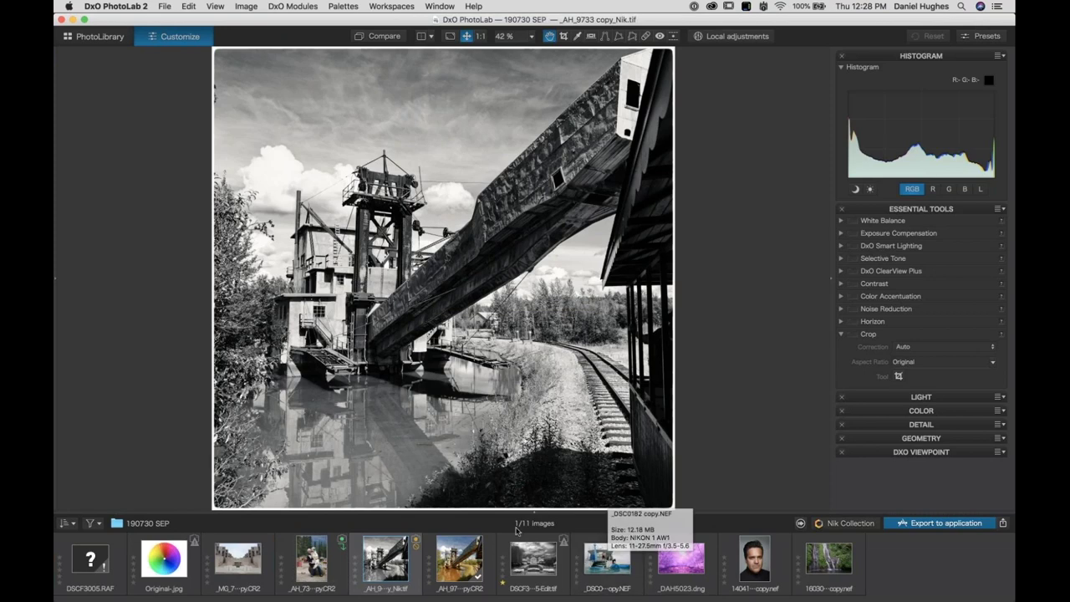
Switch to Photoshop and send DSCF3005-Edit.tif into Silver Efex Pro 2
key("super+Tab")
key("super+Tab")
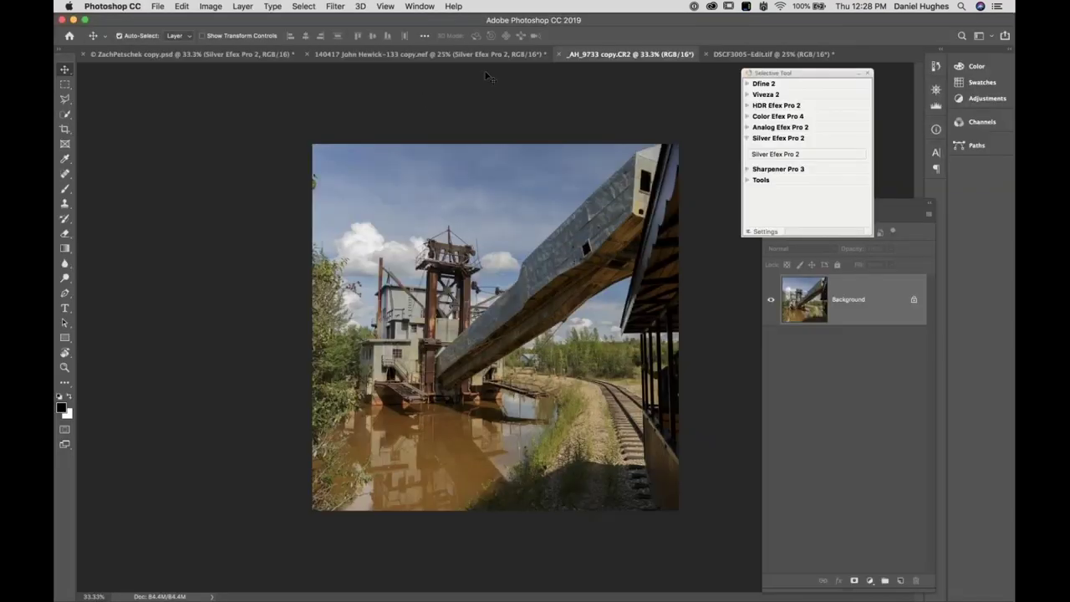
left_click(764, 55)
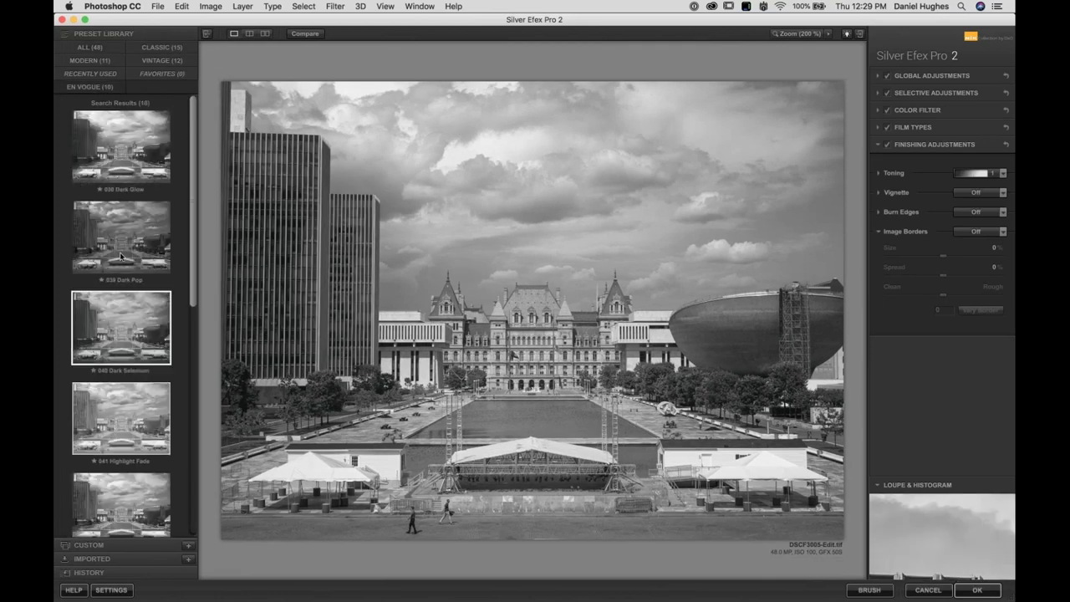
Apply 040 Dark Selenium with Structure 76% and save it as preset 'Dark Sel 2 custom for webinar'
left_click(128, 329)
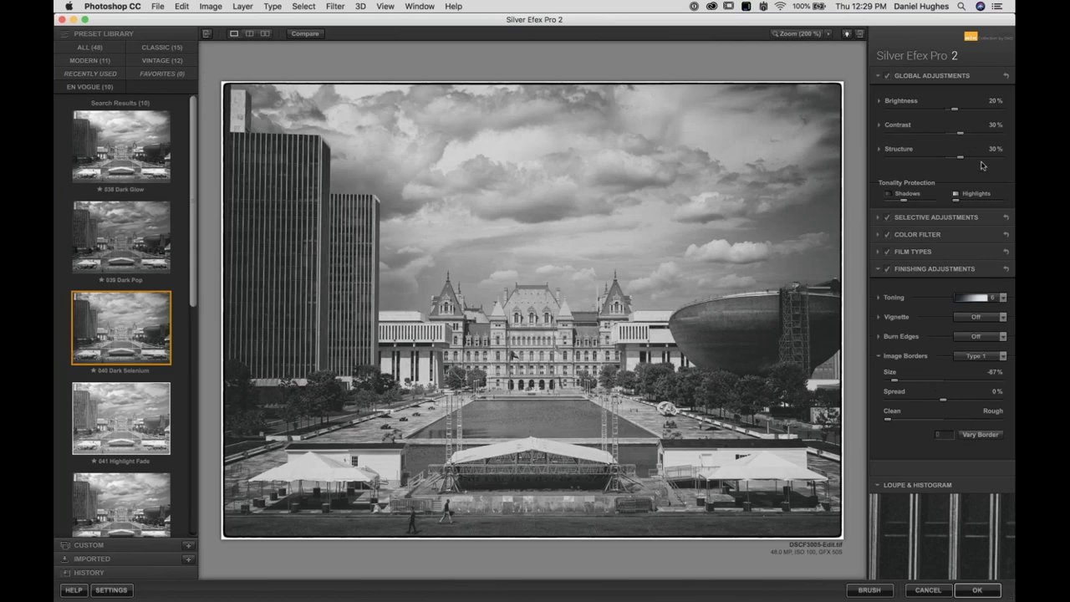
left_click(982, 158)
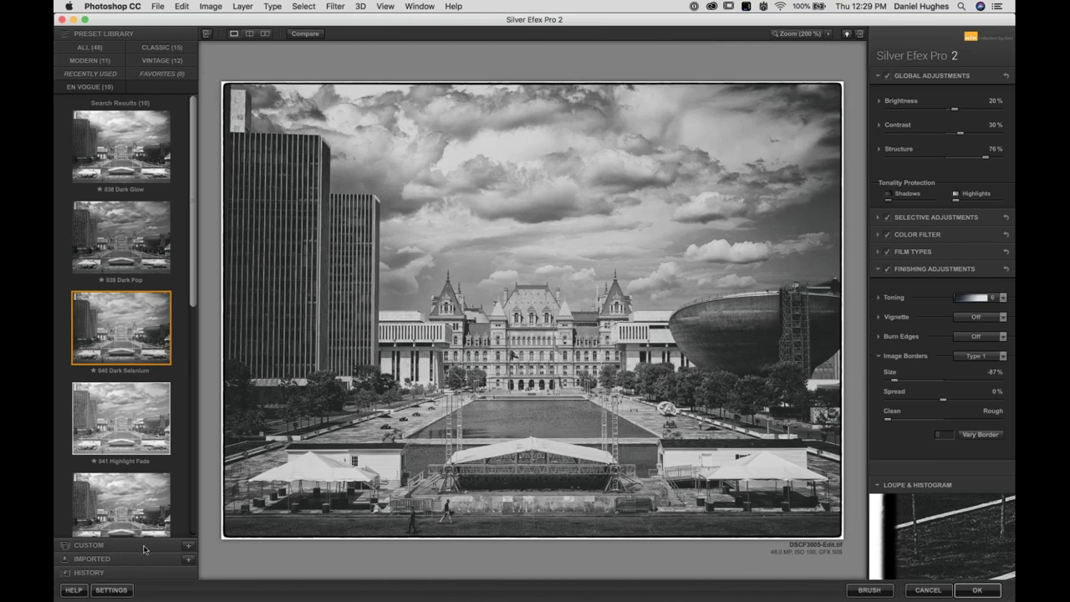
left_click(189, 549)
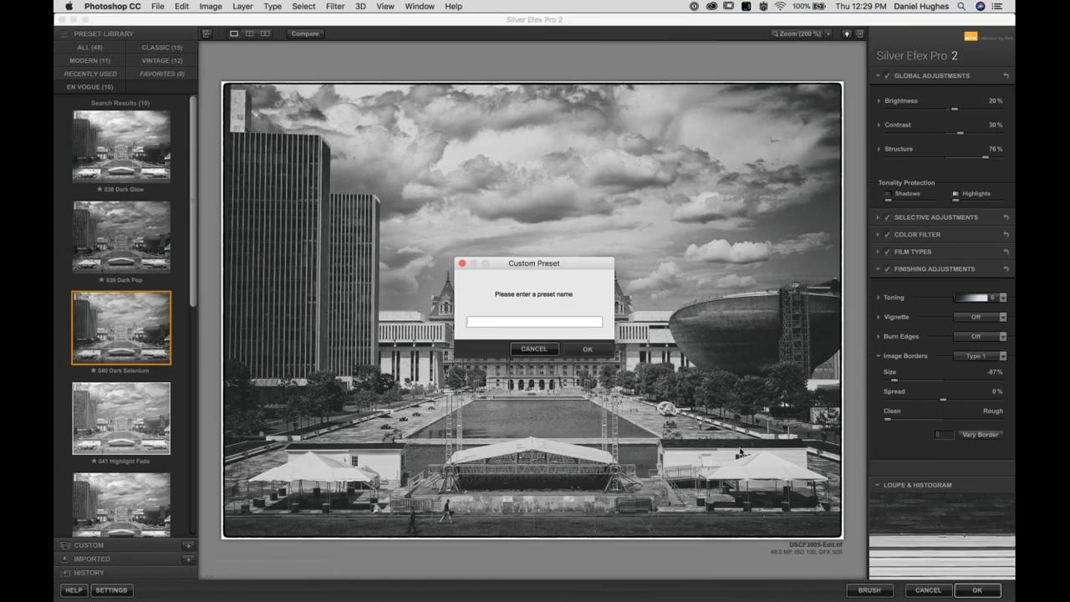
type("Dark Sel")
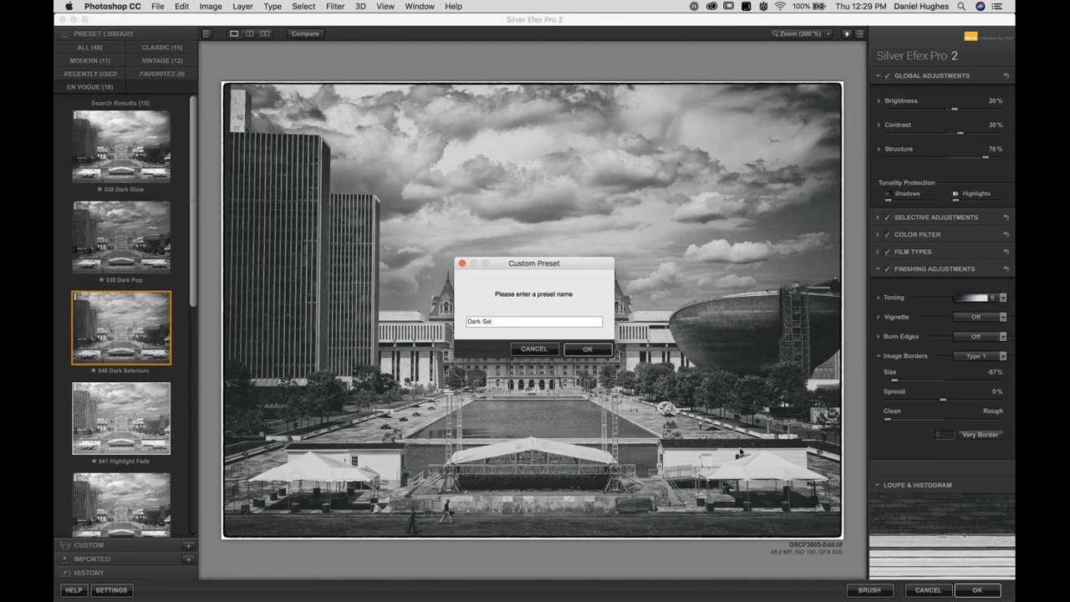
type(" 2 custom for webinar")
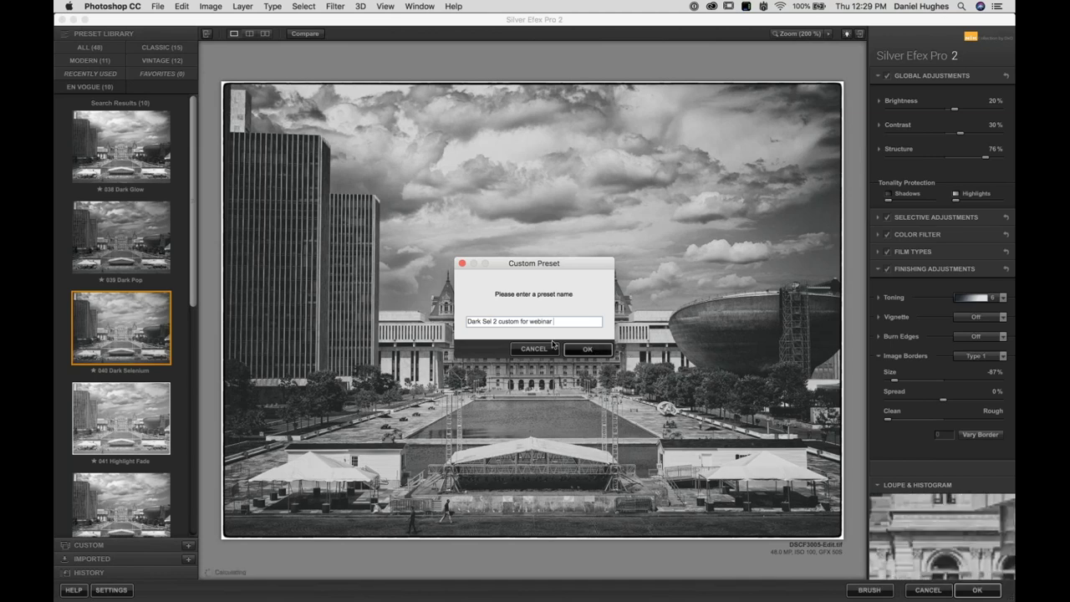
left_click(578, 350)
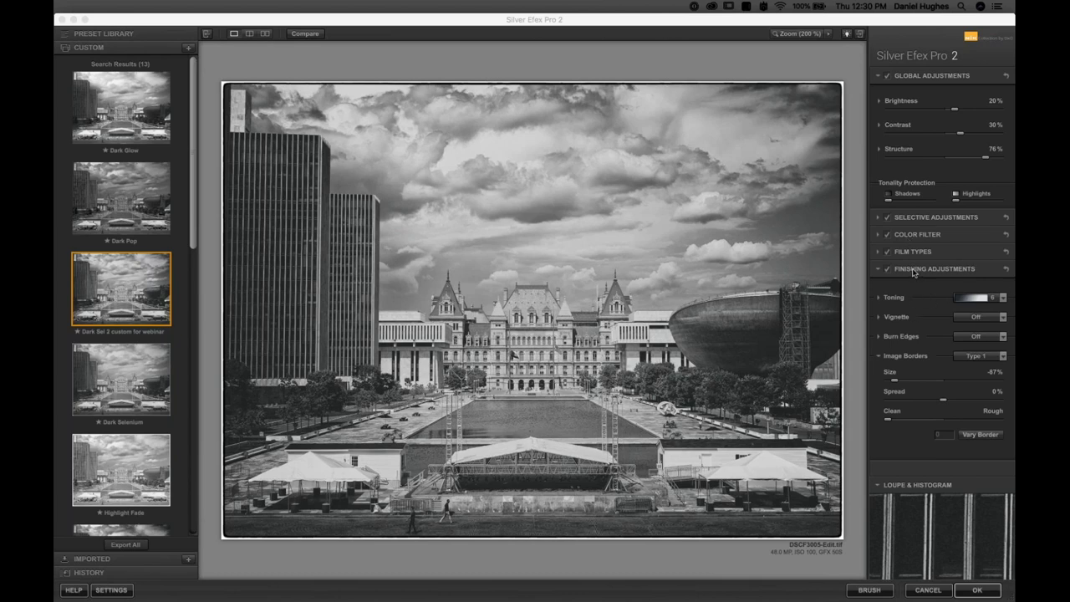
Under Film Types > Grain, drop grain per pixel from 500 to 1 for very coarse grain
left_click(913, 269)
left_click(913, 251)
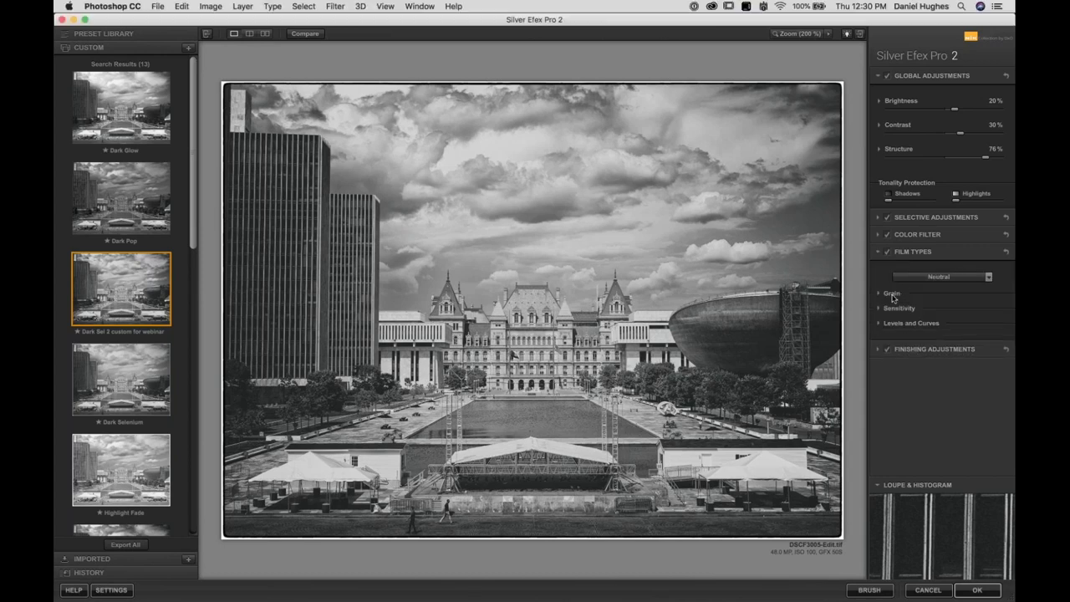
left_click(891, 294)
mouse_move(981, 321)
left_mouse_down()
mouse_move(1013, 322)
mouse_move(971, 323)
left_mouse_up()
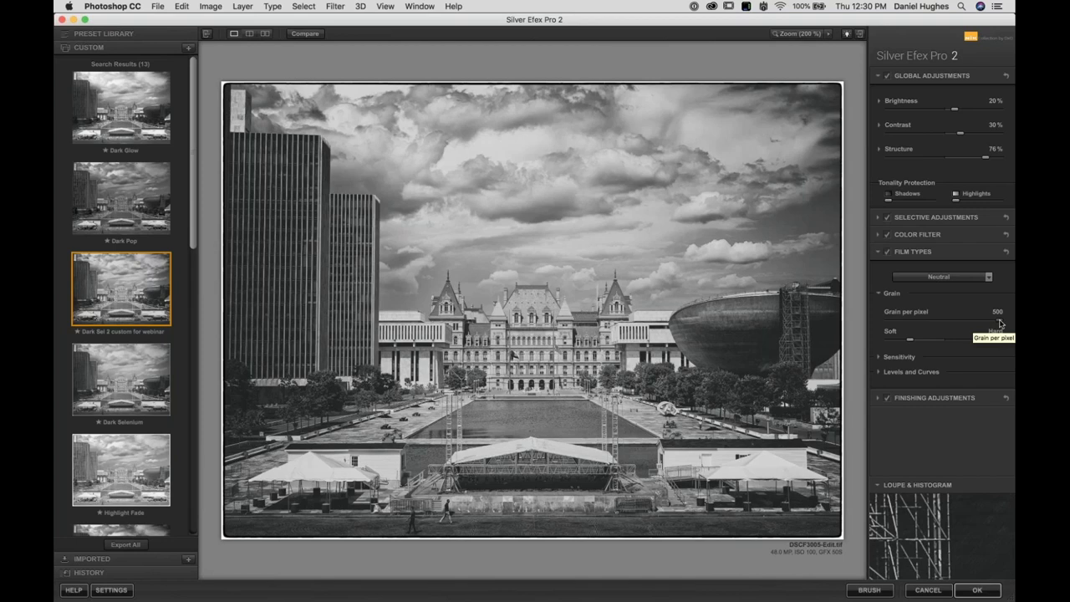
left_click_drag(1001, 323, 845, 327)
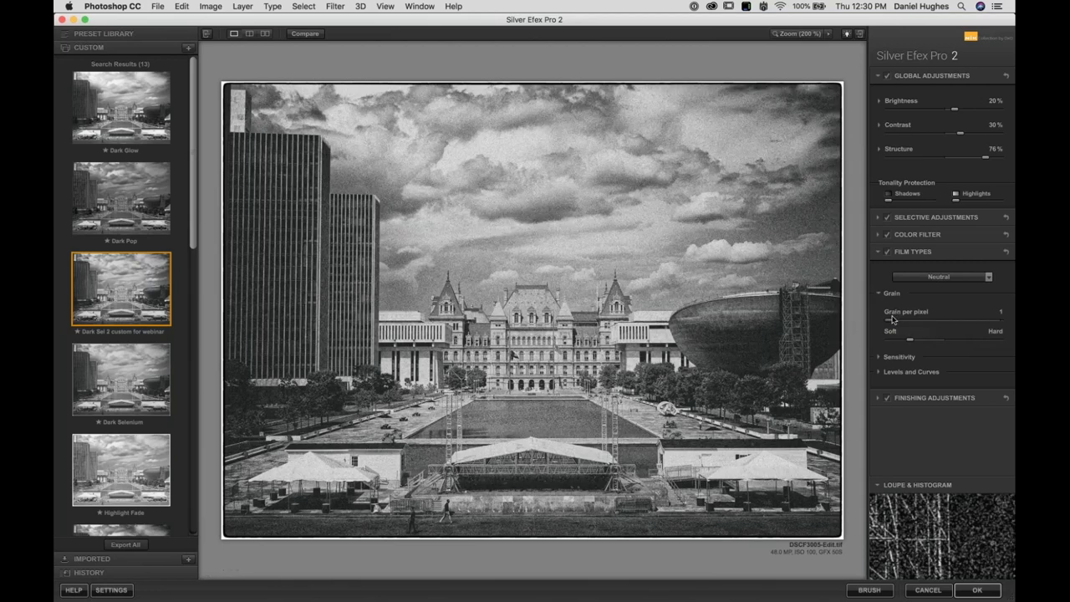
Inspect the grain at 400% zoom, then raise grain per pixel to about 236 and fit the view
left_click(629, 256)
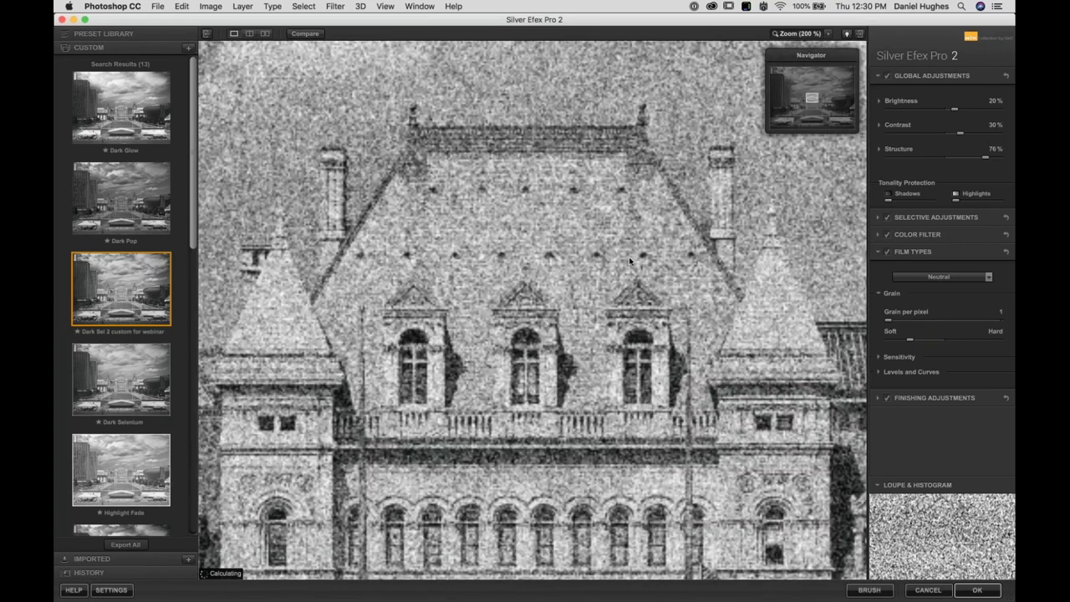
key("super+equal")
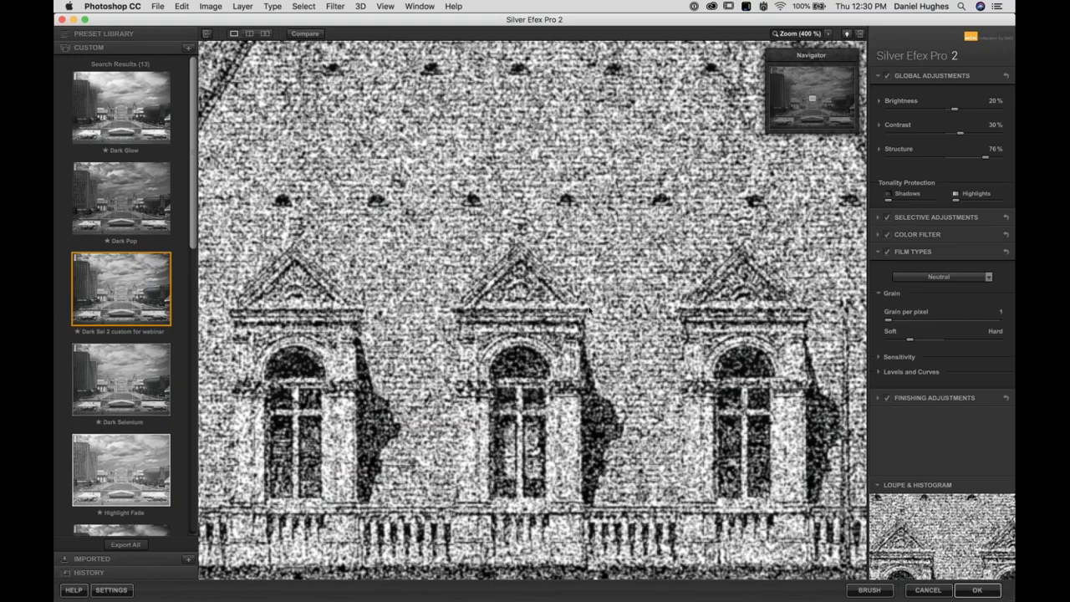
key("super+minus")
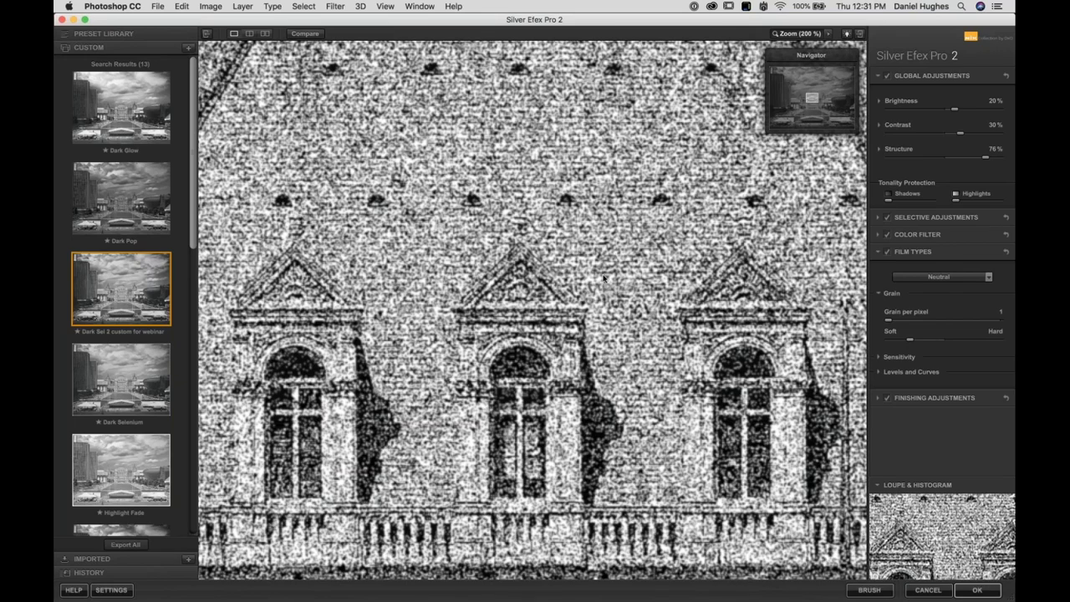
key("super+minus")
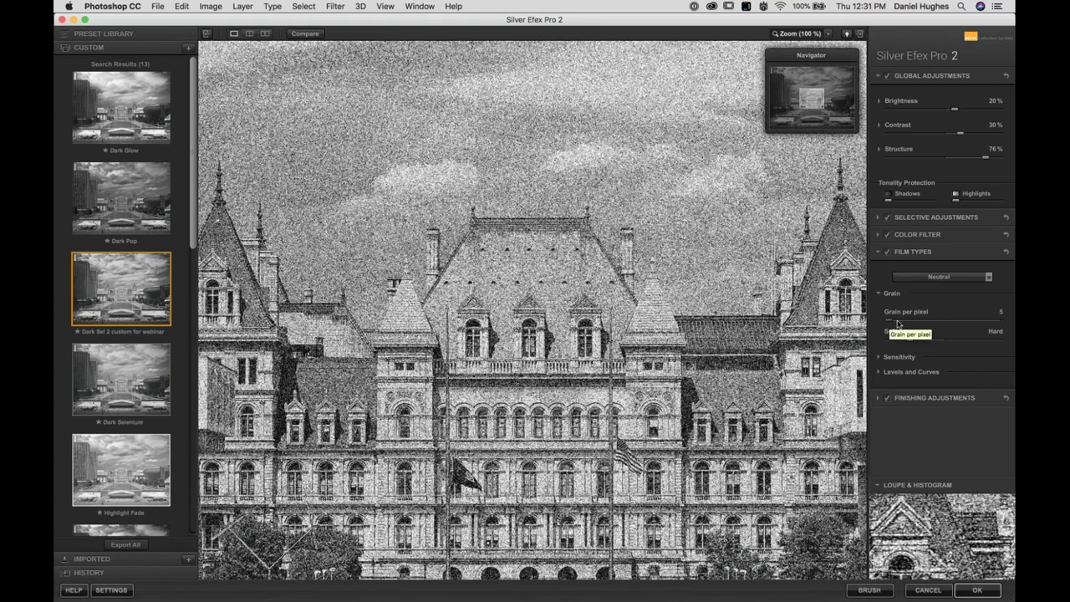
left_click_drag(900, 322, 934, 325)
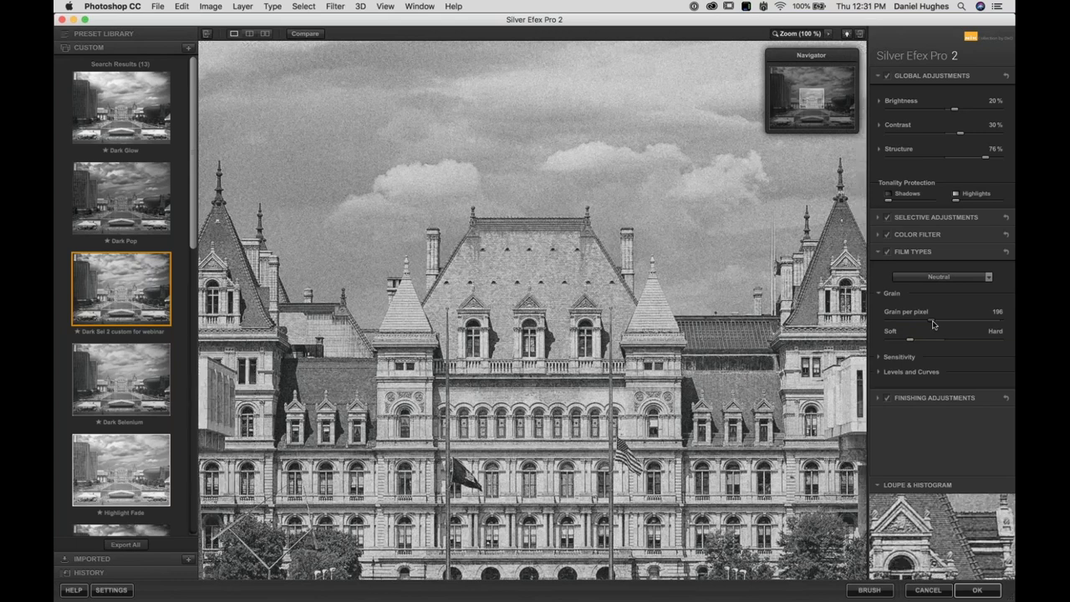
left_click_drag(933, 324, 941, 324)
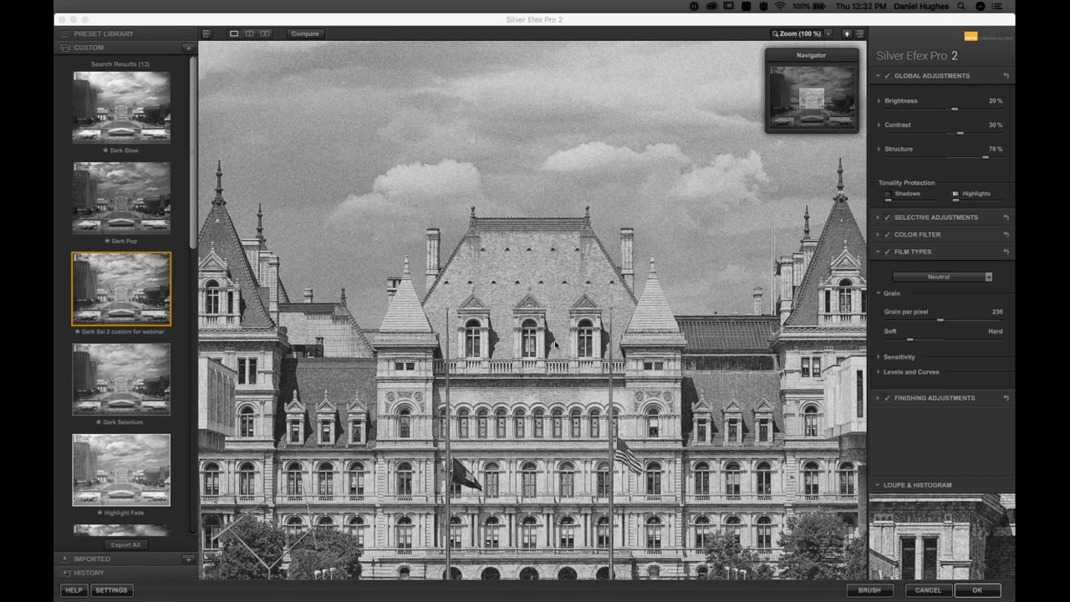
left_click(606, 325)
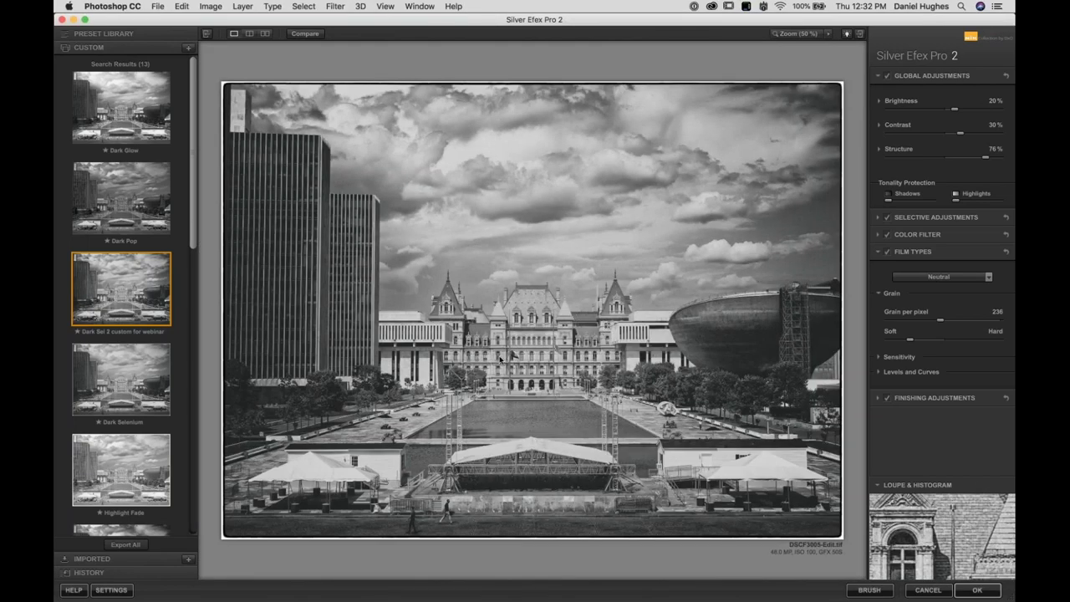
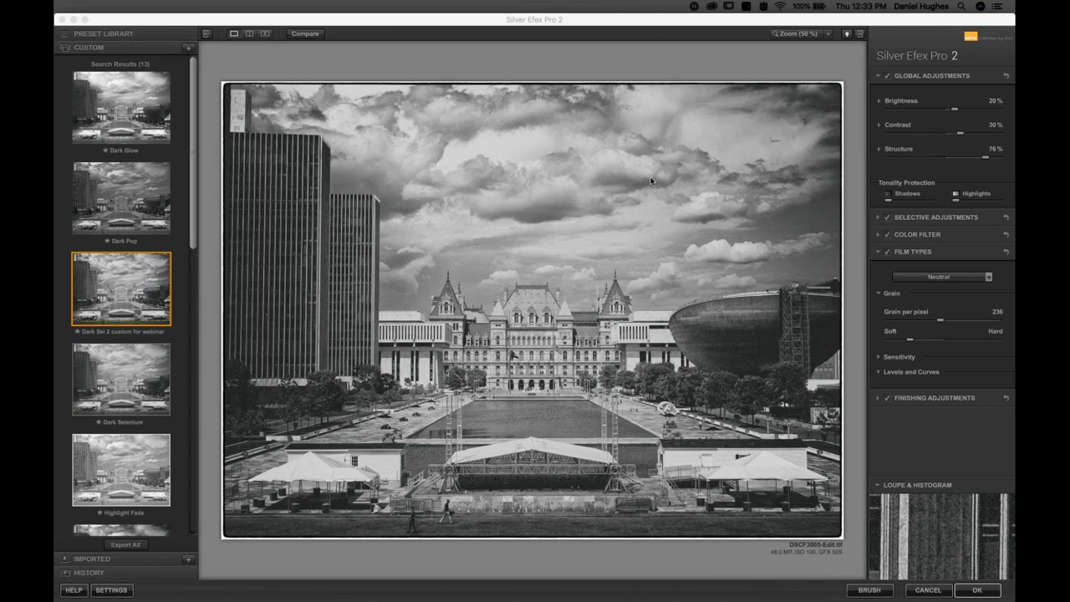
Collapse the Preset Library and show the Histogram in place of the Loupe
left_click(206, 35)
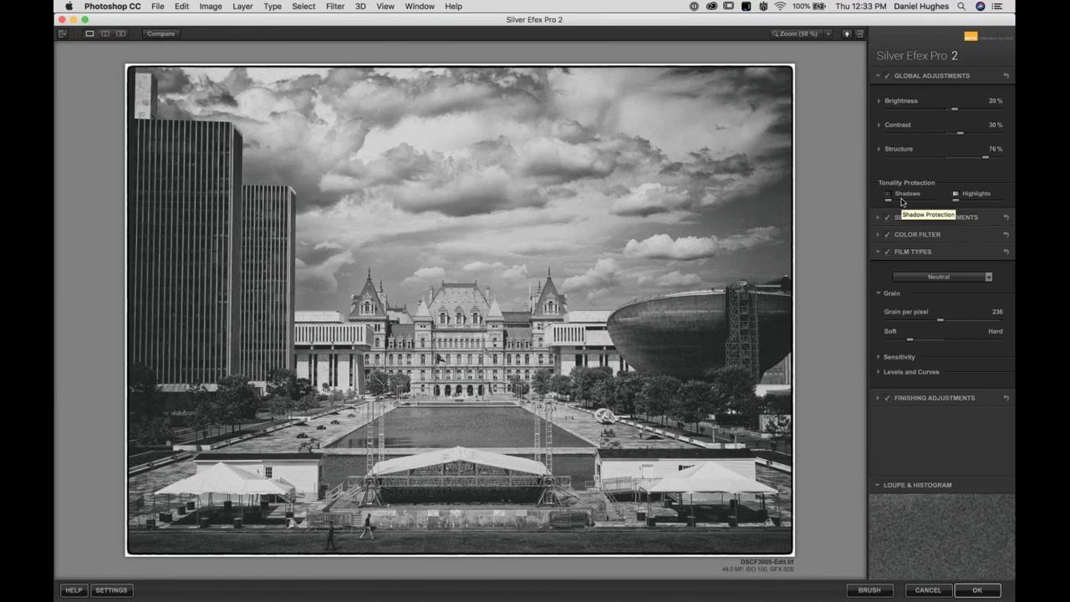
mouse_move(889, 579)
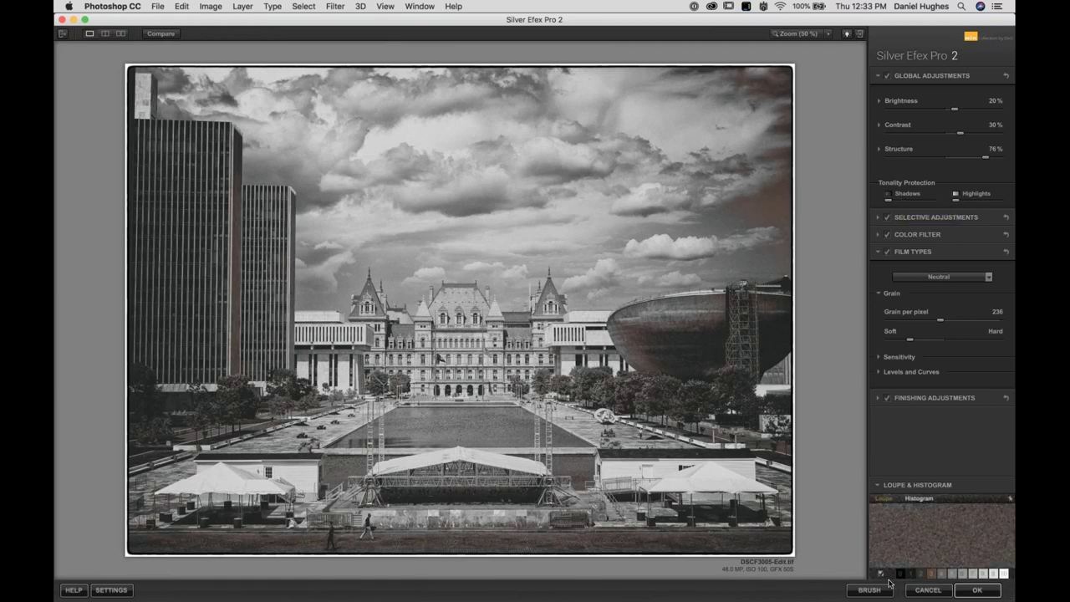
left_click(914, 500)
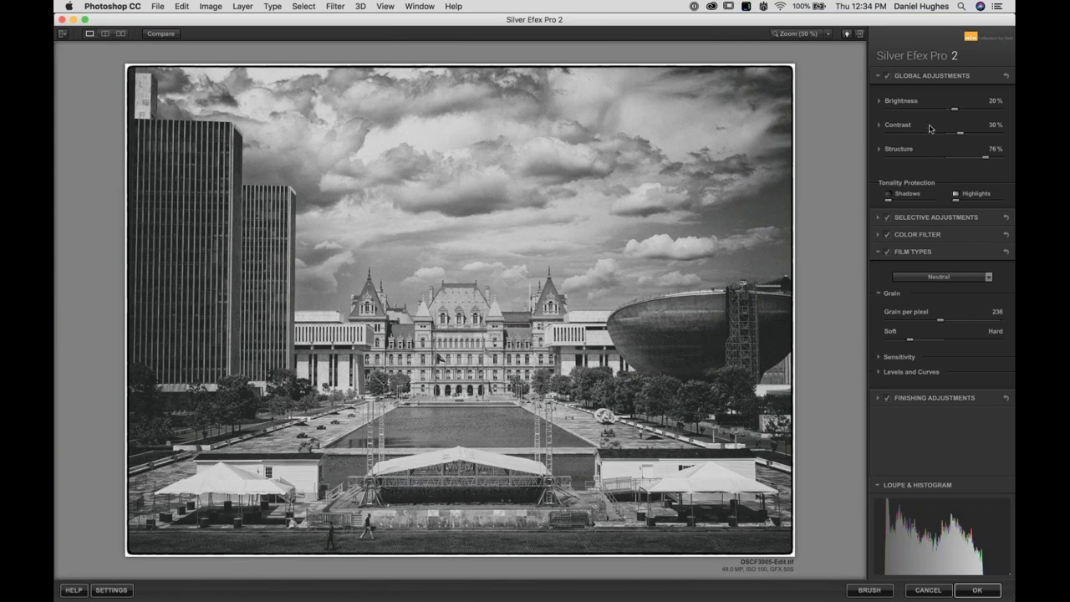
Try extreme brightness, contrast and tone-curve endpoints, settling on Brightness 51% and Contrast 23%
left_click(989, 108)
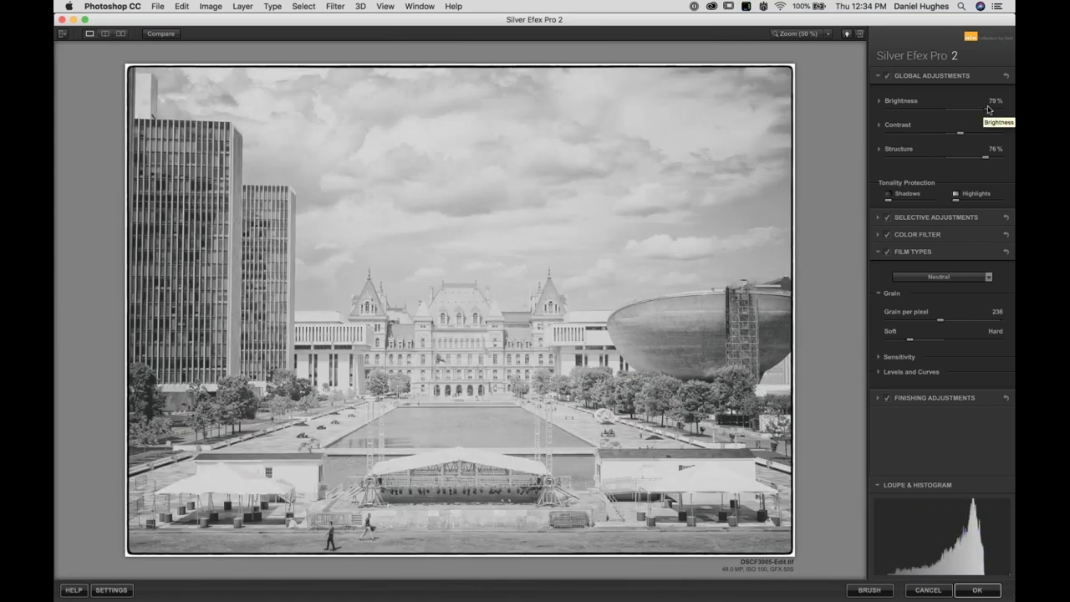
left_click(892, 126)
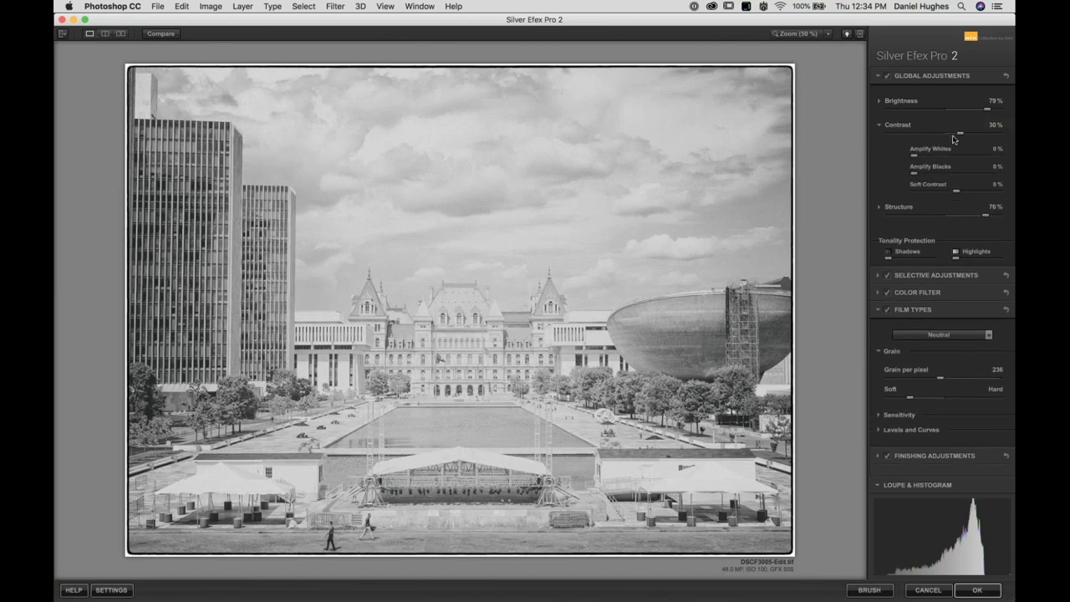
left_click_drag(961, 133, 1015, 136)
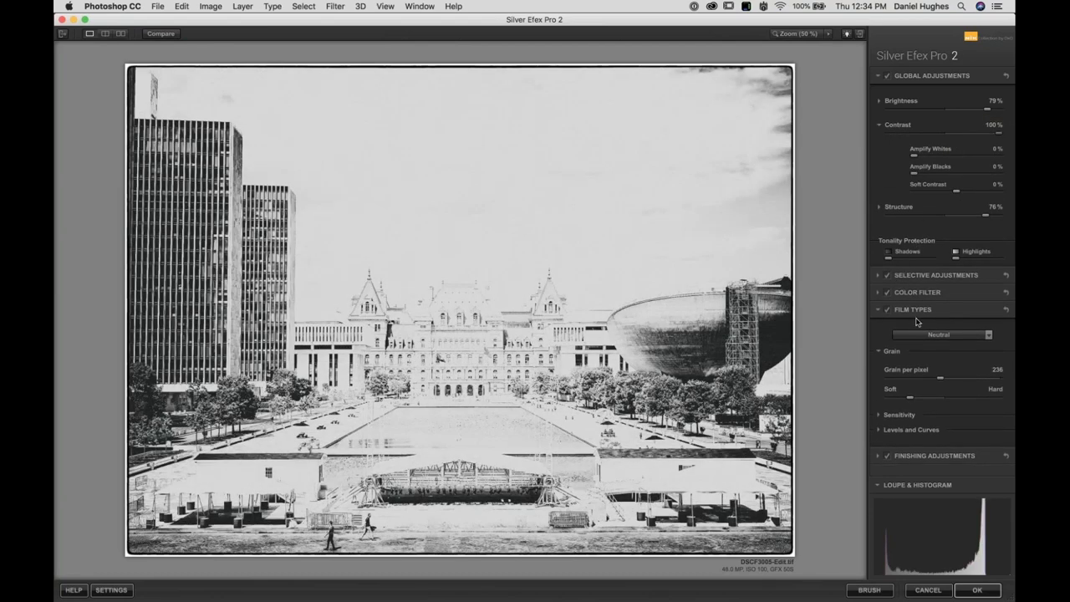
left_click(905, 433)
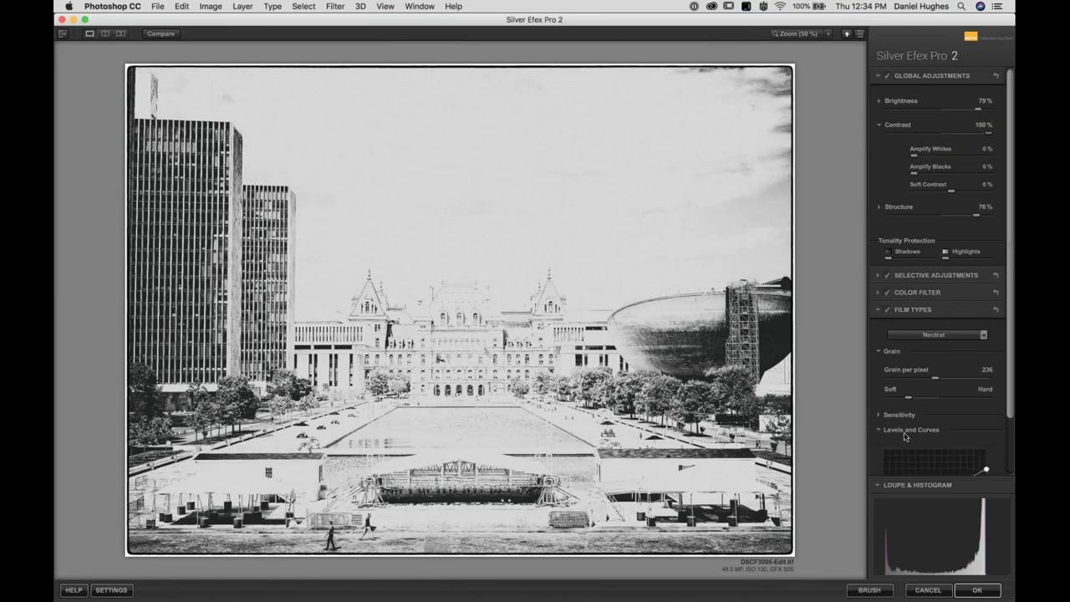
left_click_drag(987, 370, 997, 321)
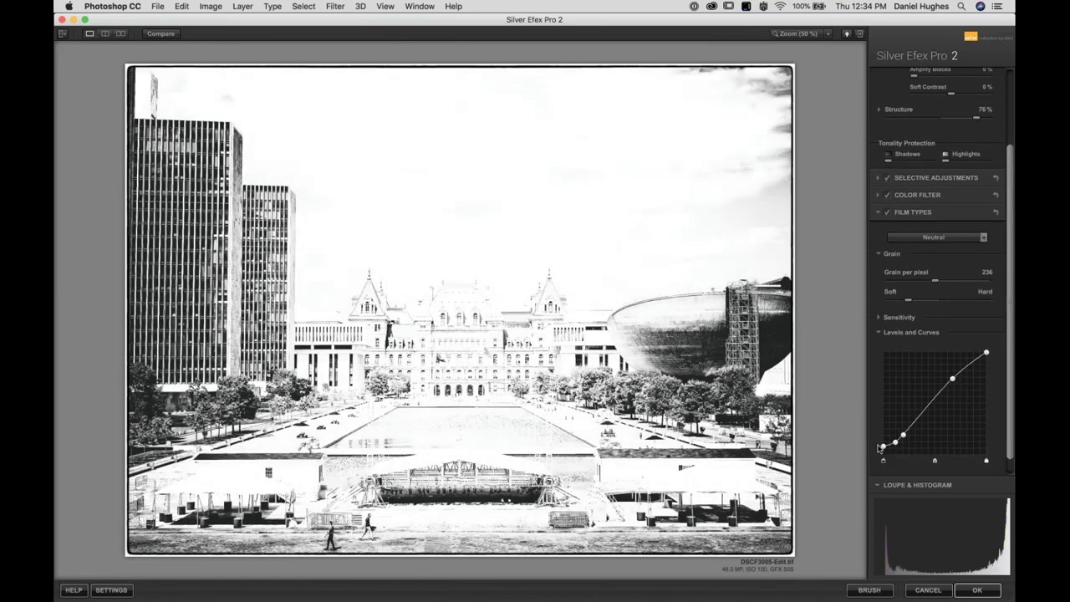
left_click_drag(884, 446, 865, 491)
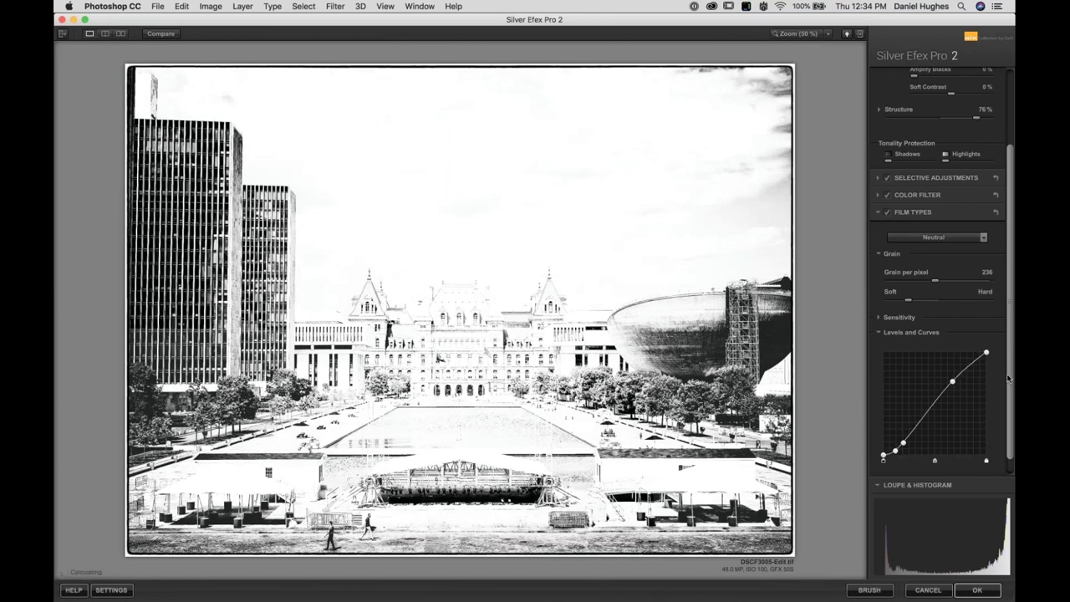
scroll(960, 131, "up", 3)
left_click_drag(990, 134, 962, 112)
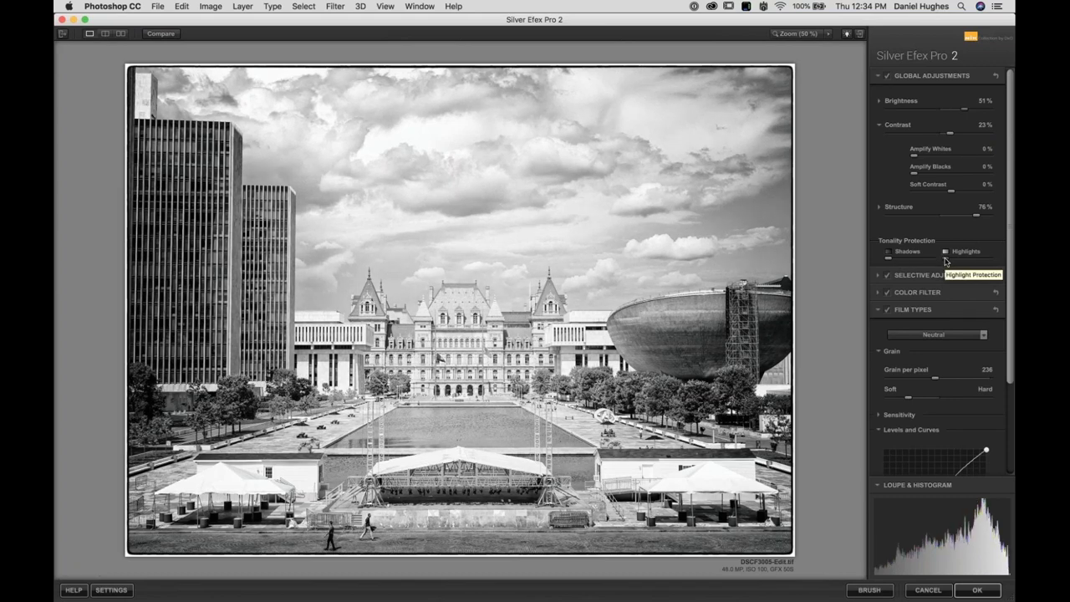
Push Highlights protection to maximum, testing Shadows protection before returning it to 0
left_click_drag(945, 262, 988, 260)
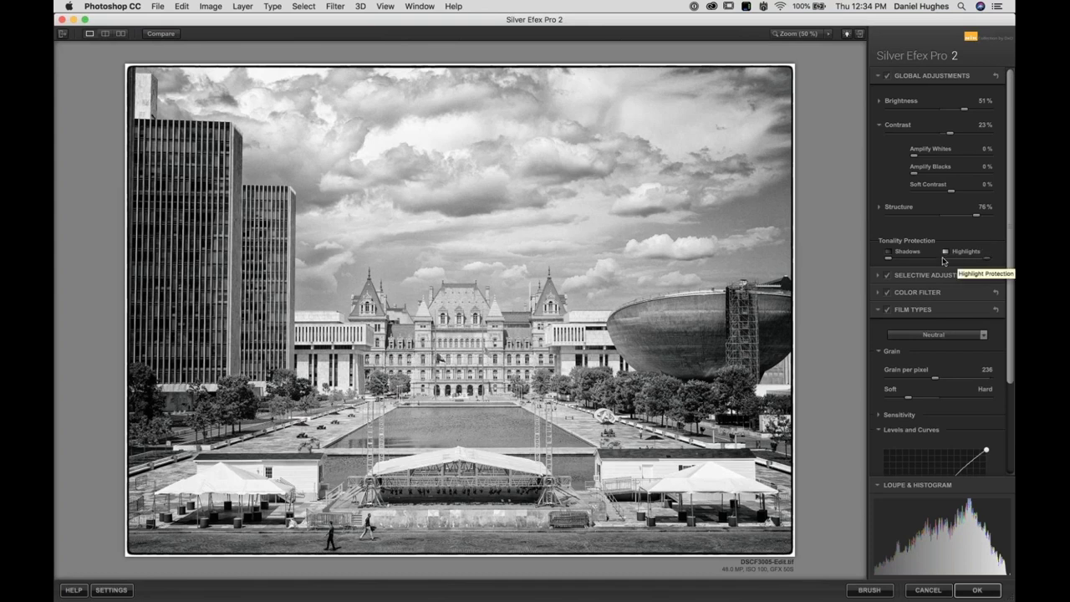
left_click_drag(943, 261, 1004, 259)
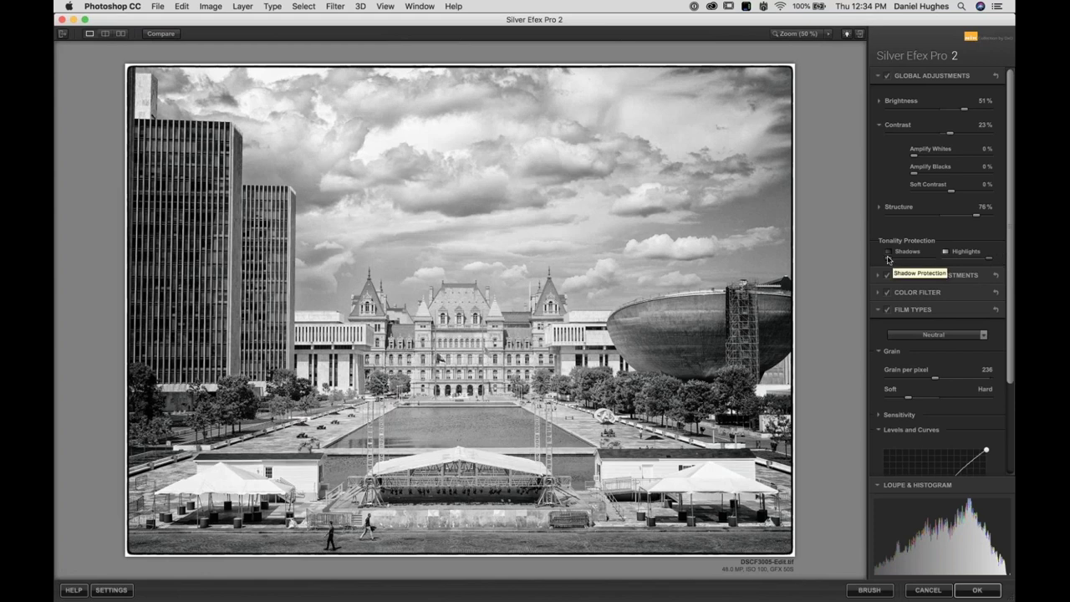
left_click_drag(887, 259, 933, 258)
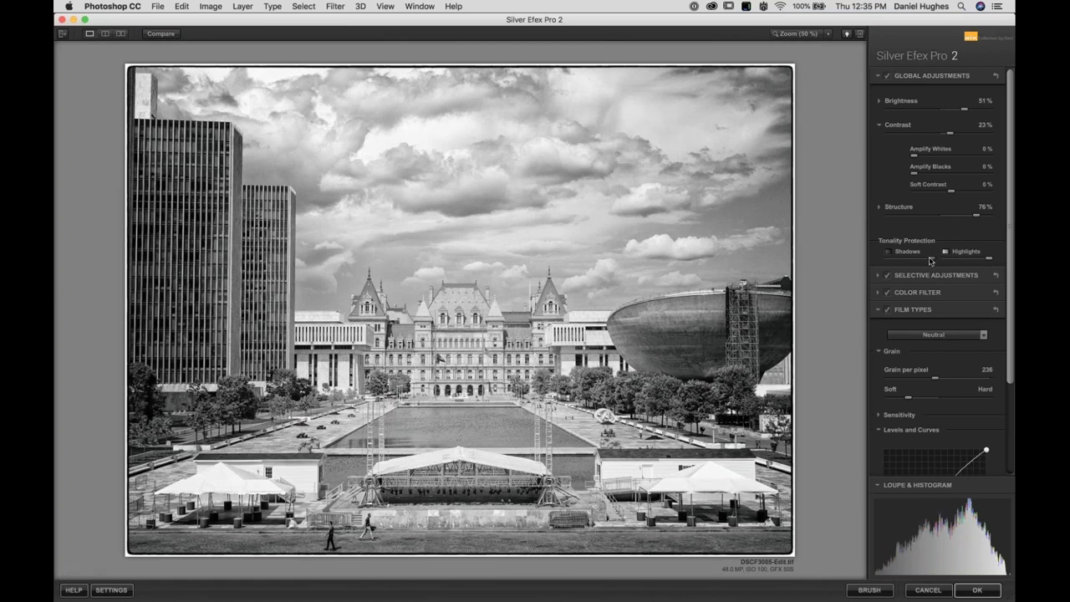
left_click_drag(932, 259, 983, 274)
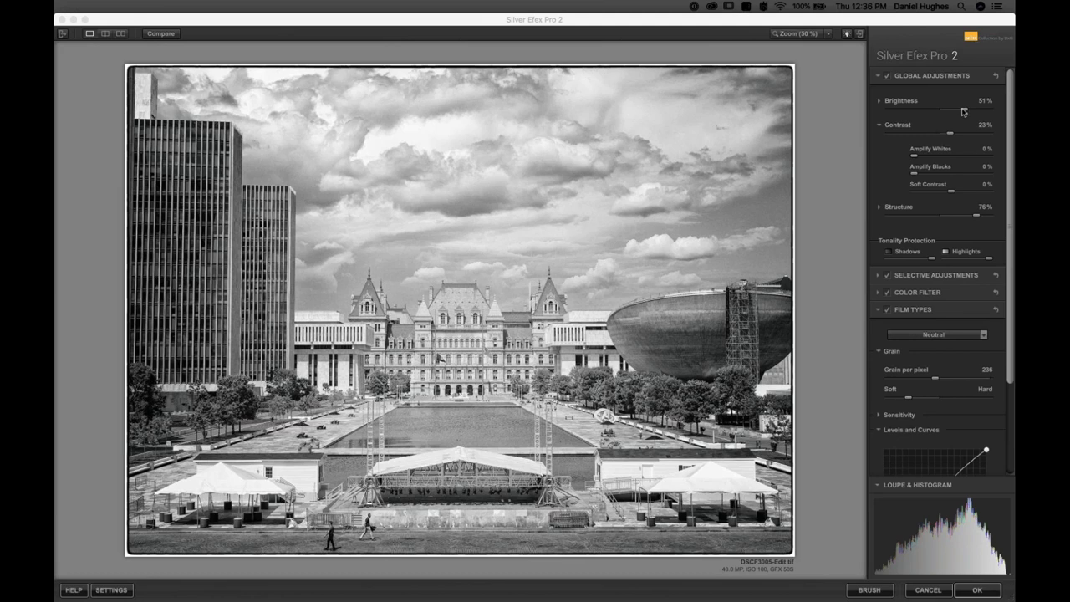
Lower Brightness to 18% and Contrast to -22%
left_click_drag(964, 111, 926, 135)
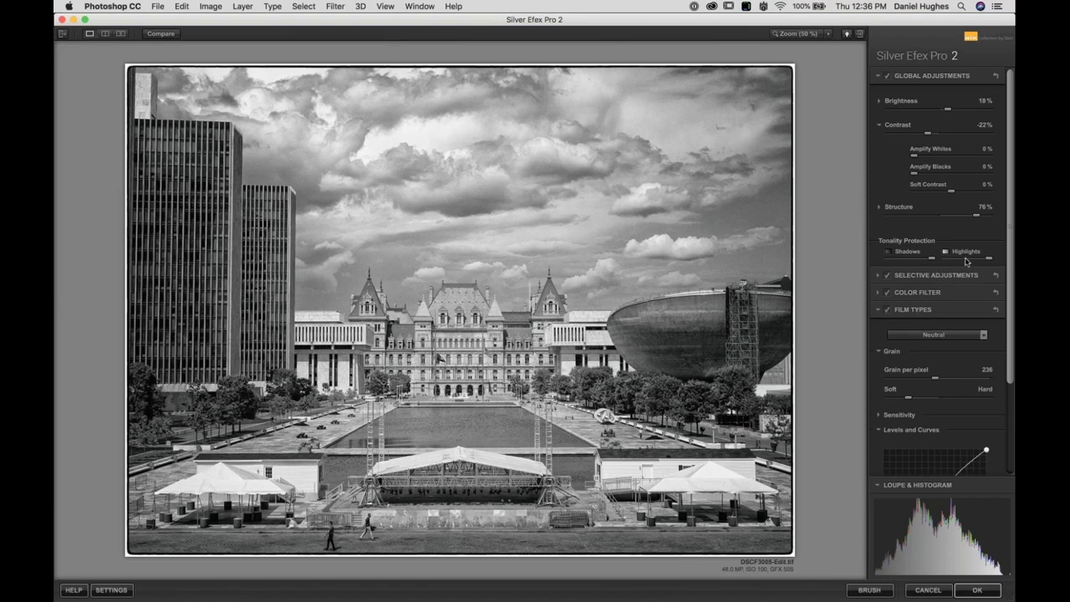
left_click_drag(1013, 272, 1012, 486)
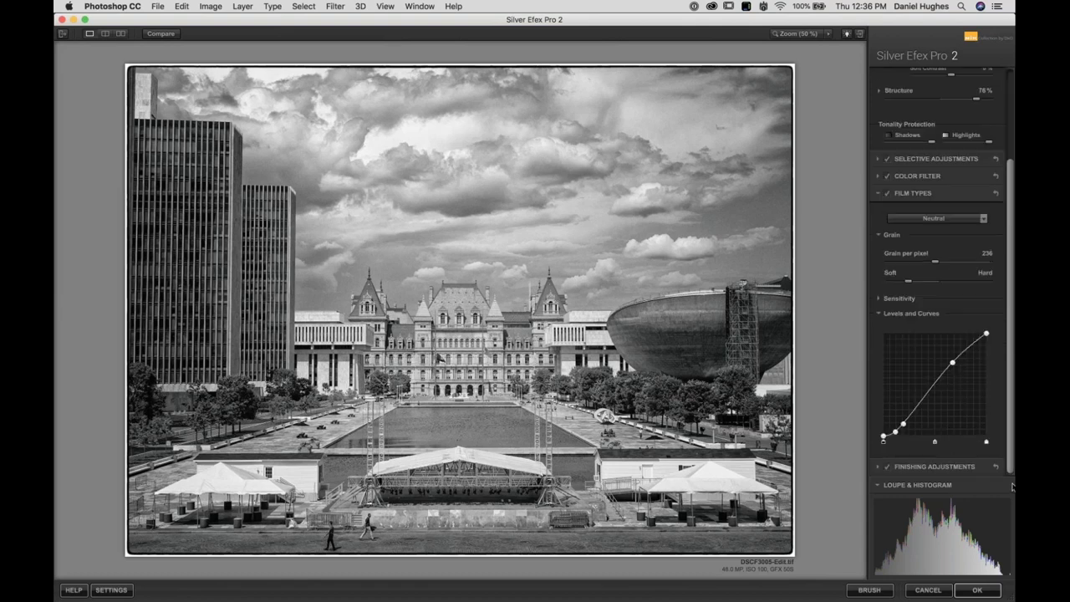
Collapse the tone and film panels and set Image Borders to Off in Finishing Adjustments
left_click(897, 314)
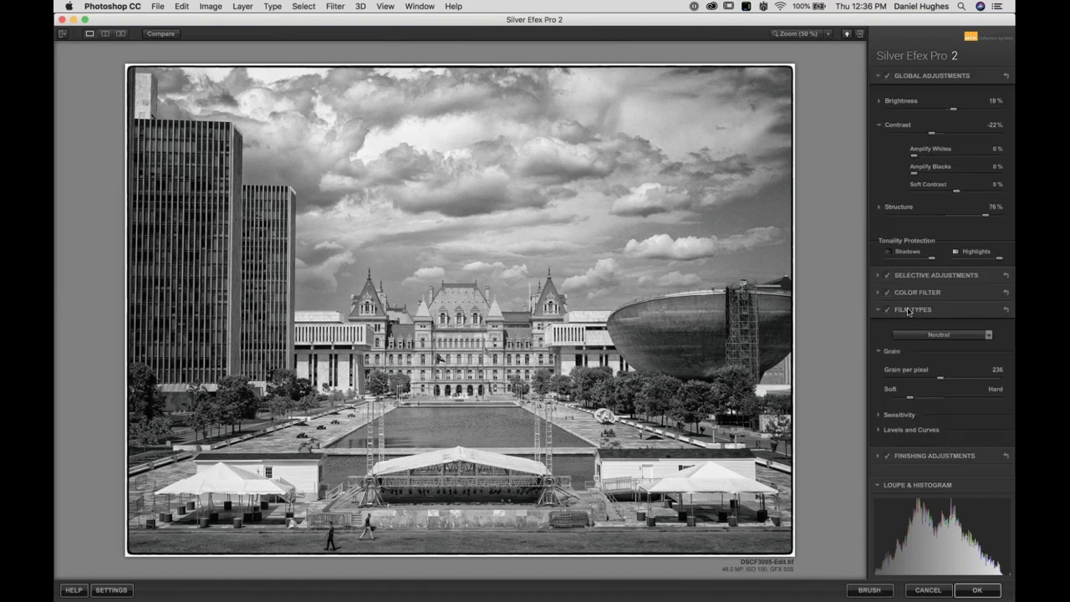
left_click(909, 311)
left_click(917, 326)
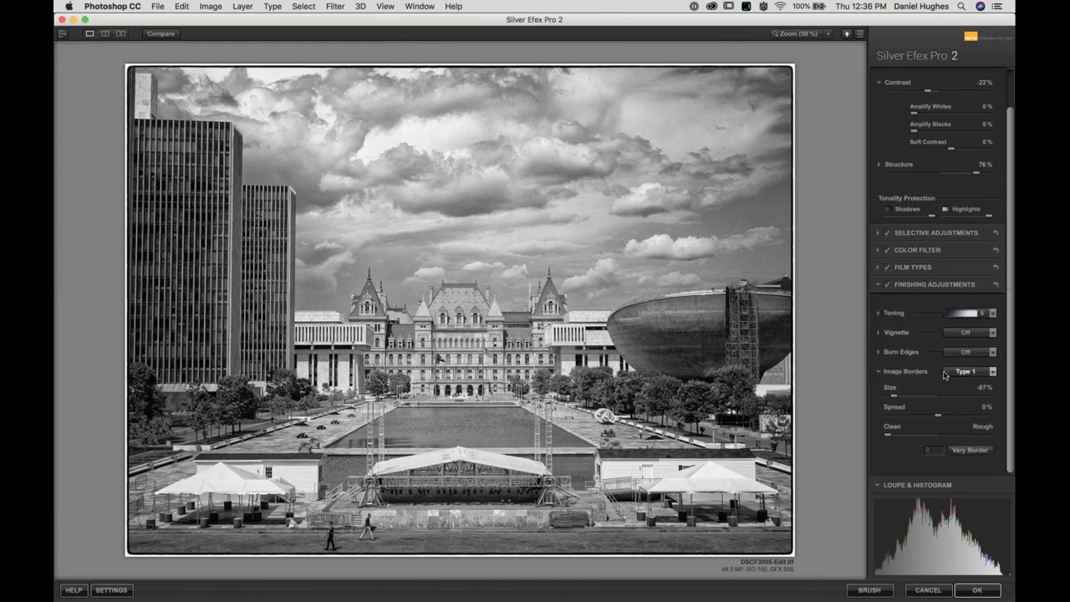
left_click(945, 375)
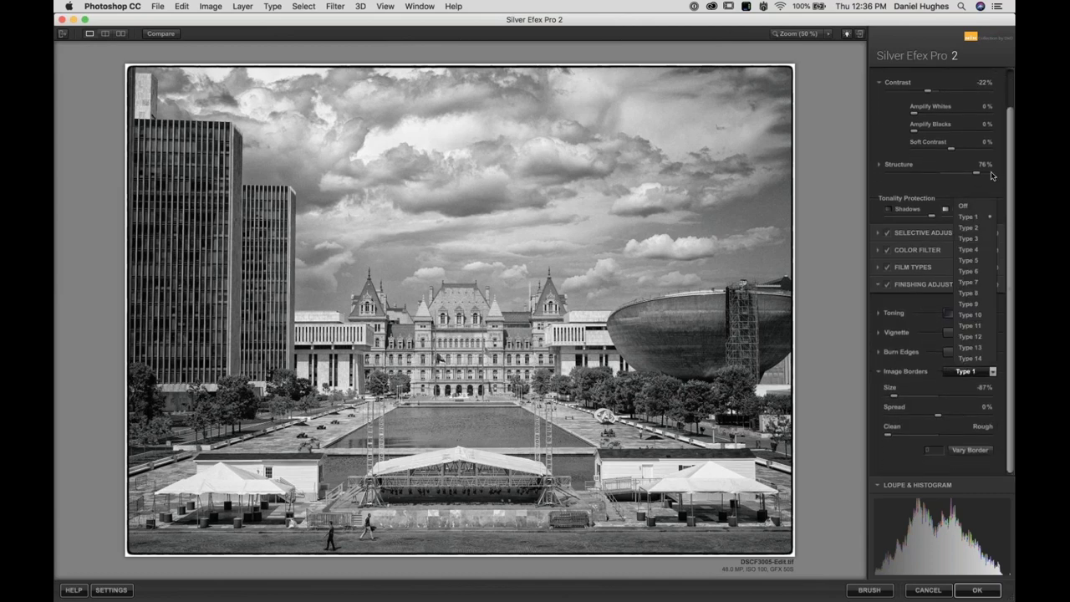
left_click(962, 209)
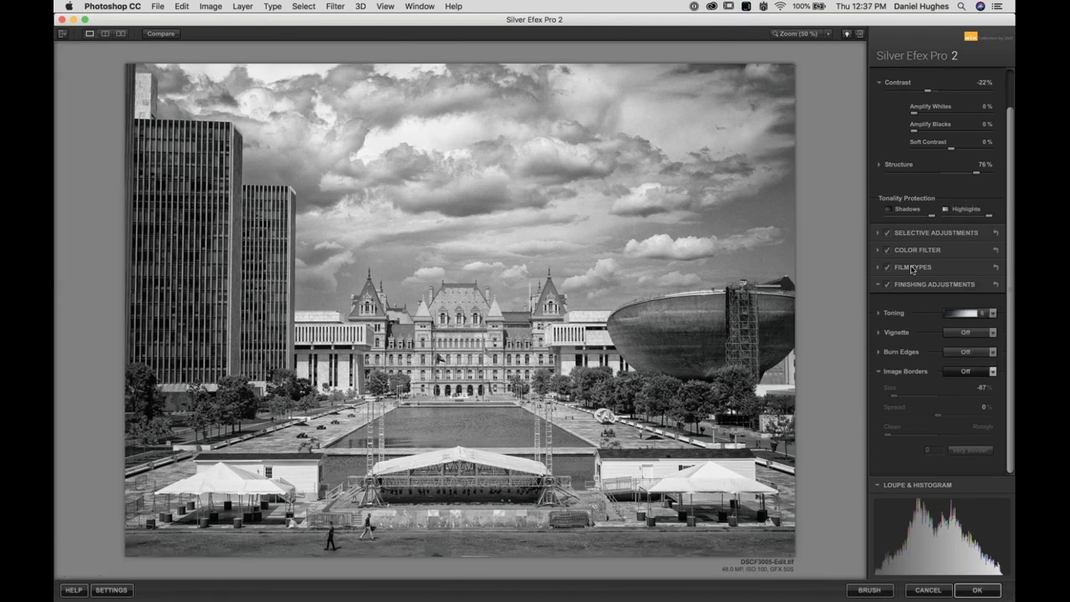
Review the Film Types settings, then send the conversion to Photoshop's Selective Tool via BRUSH
left_click(913, 268)
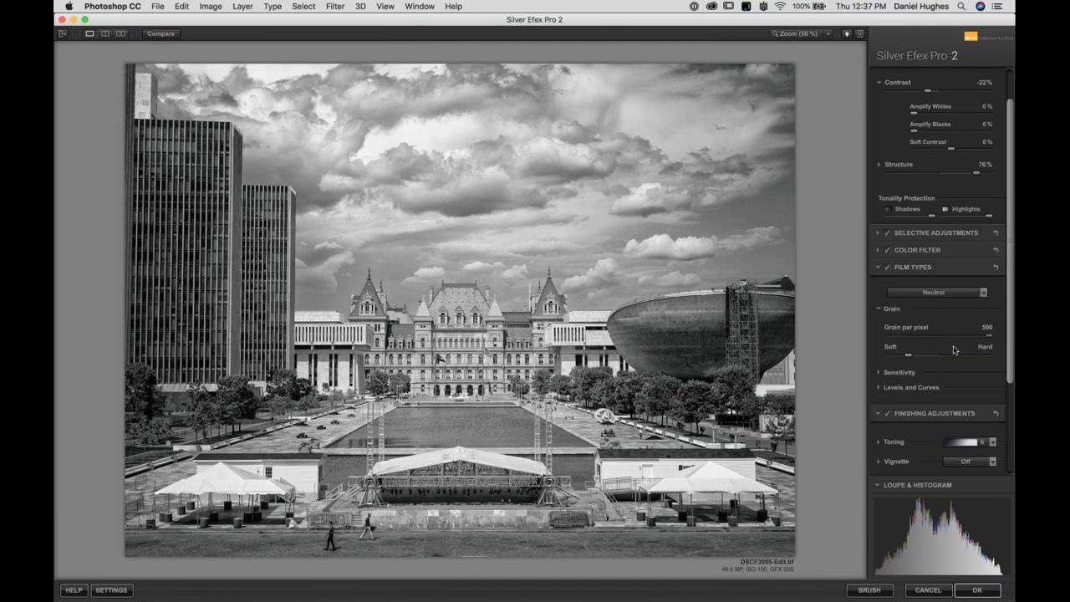
left_click(937, 271)
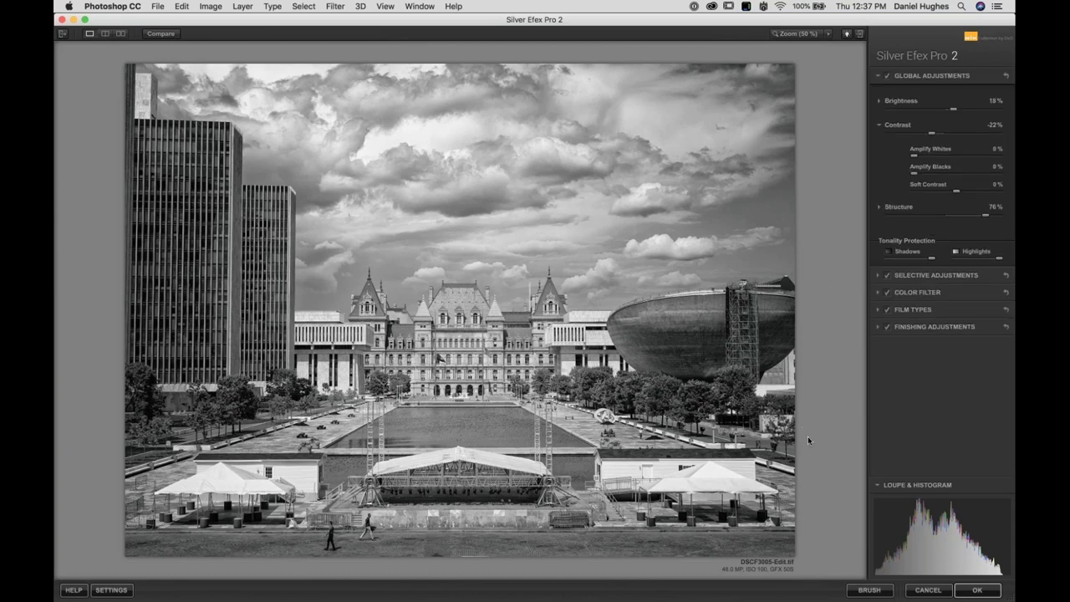
left_click(867, 592)
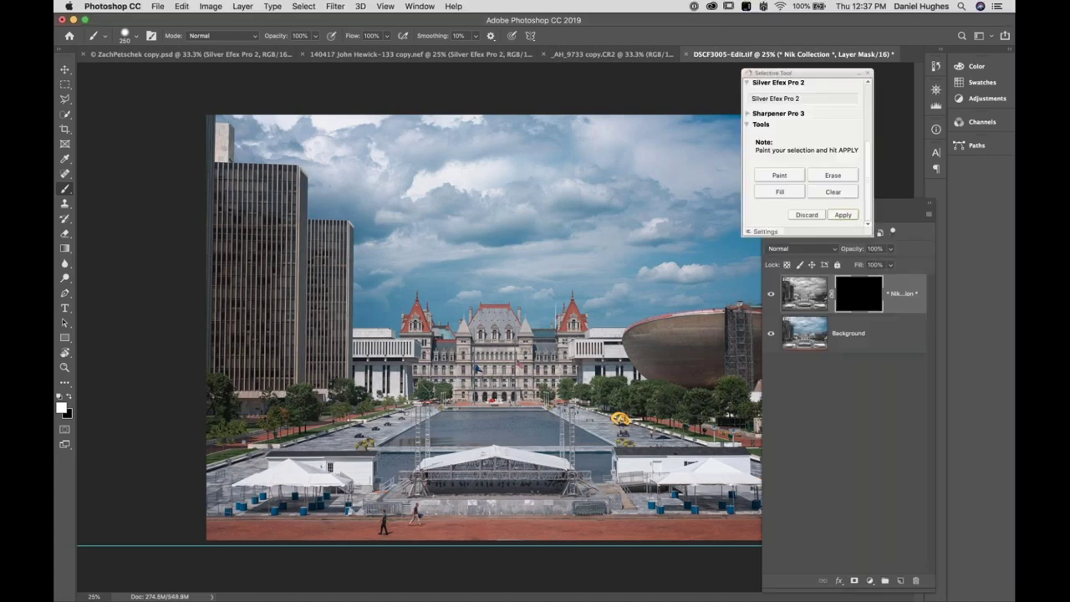
Enlarge the Selective Tool panel, fill then clear the effect, and switch to Paint mode
left_click_drag(871, 237, 876, 386)
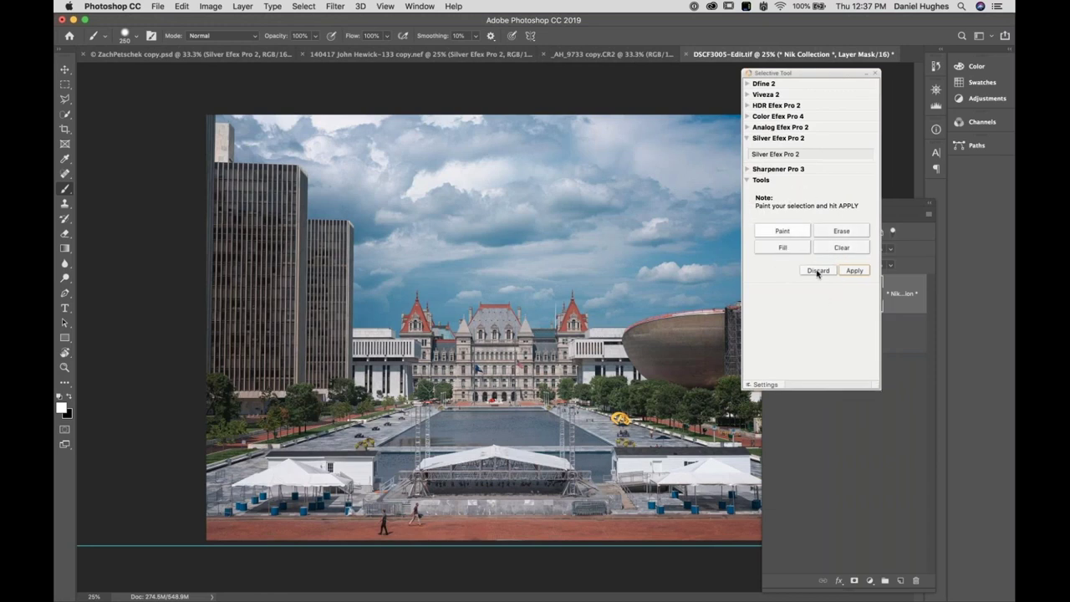
left_click(780, 249)
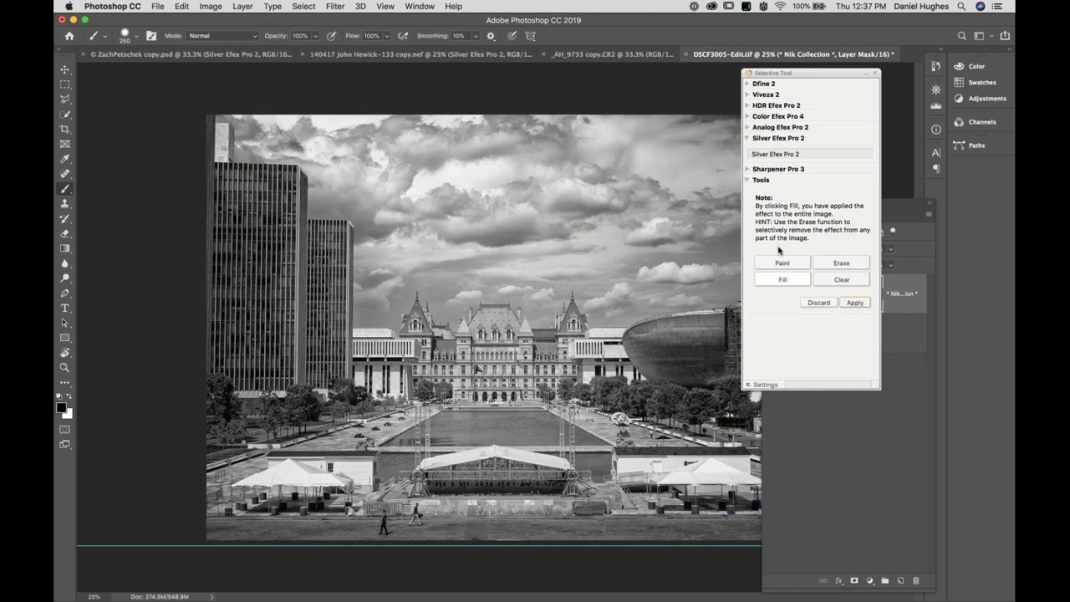
left_click_drag(808, 76, 713, 86)
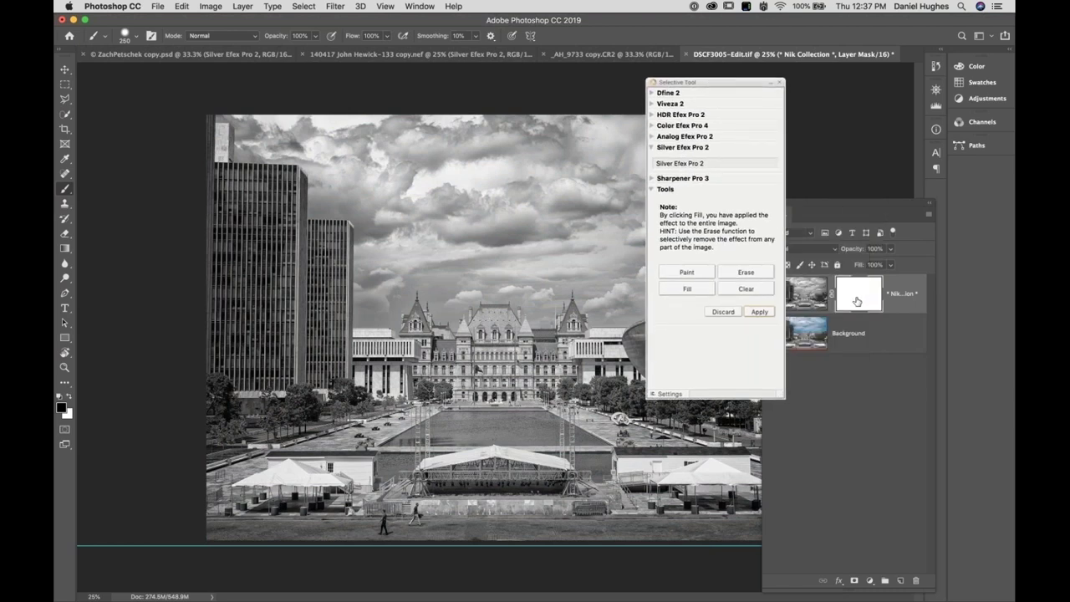
left_click(736, 289)
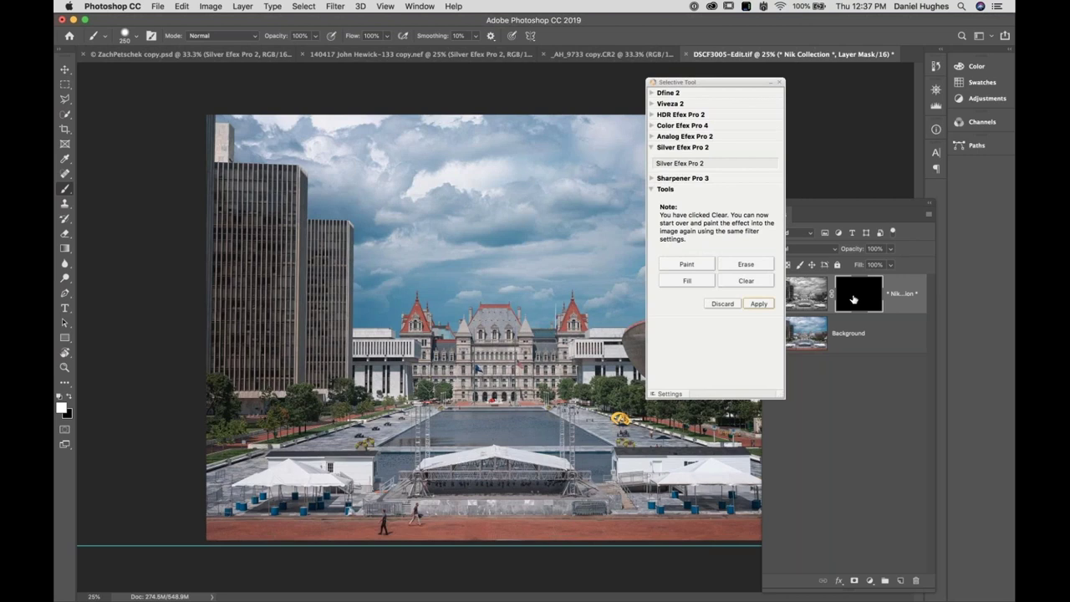
left_click(687, 264)
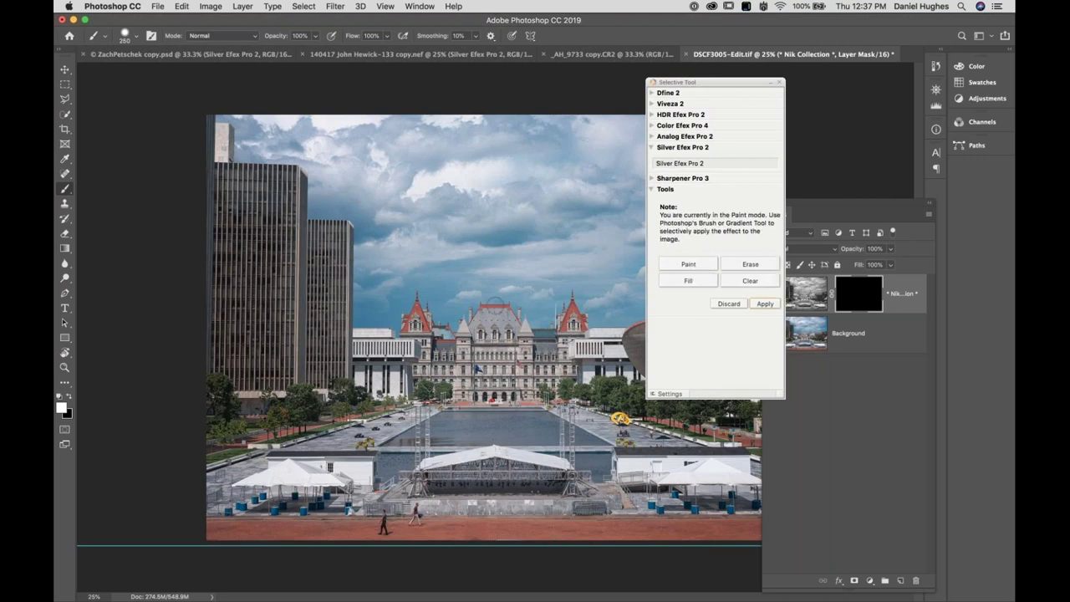
Paint black-and-white over the capitol dome, sky and left building edge with a 1500 brush
mouse_move(481, 316)
left_mouse_down()
mouse_move(456, 272)
mouse_move(516, 297)
mouse_move(474, 300)
left_mouse_up()
key("bracketright")
key("bracketright")
key("bracketright")
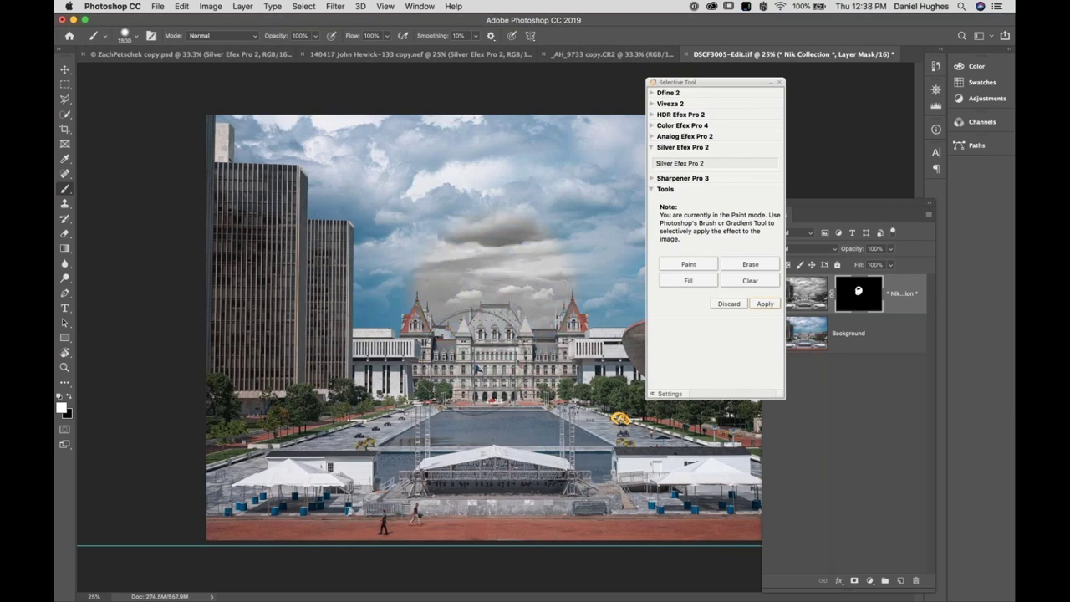
key("bracketleft")
key("bracketleft")
key("bracketleft")
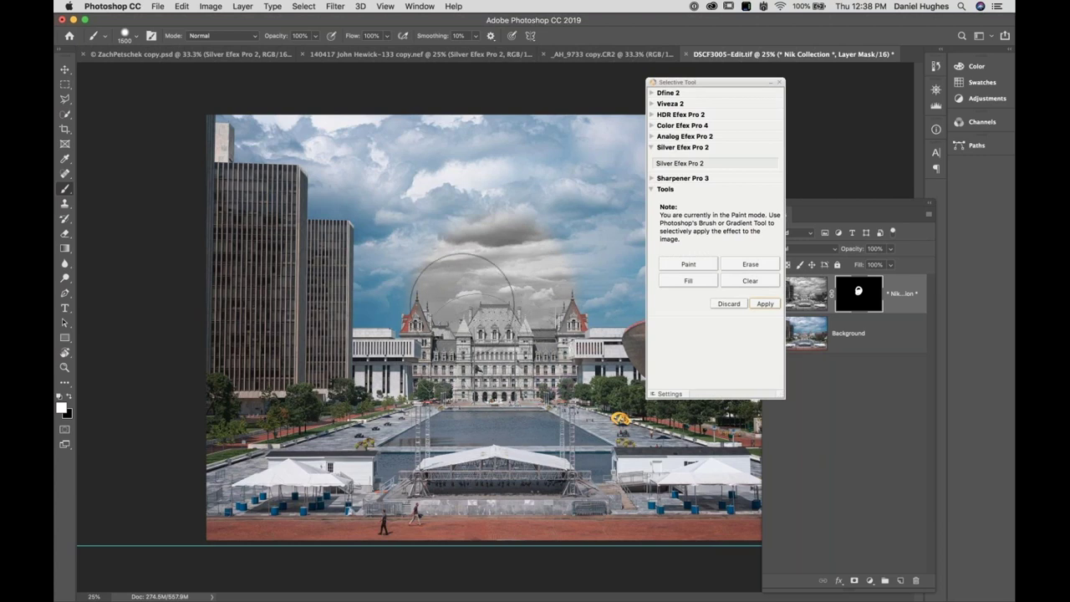
mouse_move(462, 305)
left_mouse_down()
mouse_move(421, 324)
mouse_move(420, 302)
mouse_move(386, 309)
mouse_move(376, 199)
mouse_move(353, 198)
mouse_move(336, 157)
mouse_move(307, 132)
mouse_move(253, 109)
mouse_move(525, 152)
mouse_move(540, 141)
mouse_move(757, 127)
mouse_move(572, 153)
mouse_move(451, 197)
mouse_move(443, 235)
mouse_move(535, 257)
mouse_move(587, 283)
mouse_move(877, 88)
mouse_move(923, 87)
left_mouse_up()
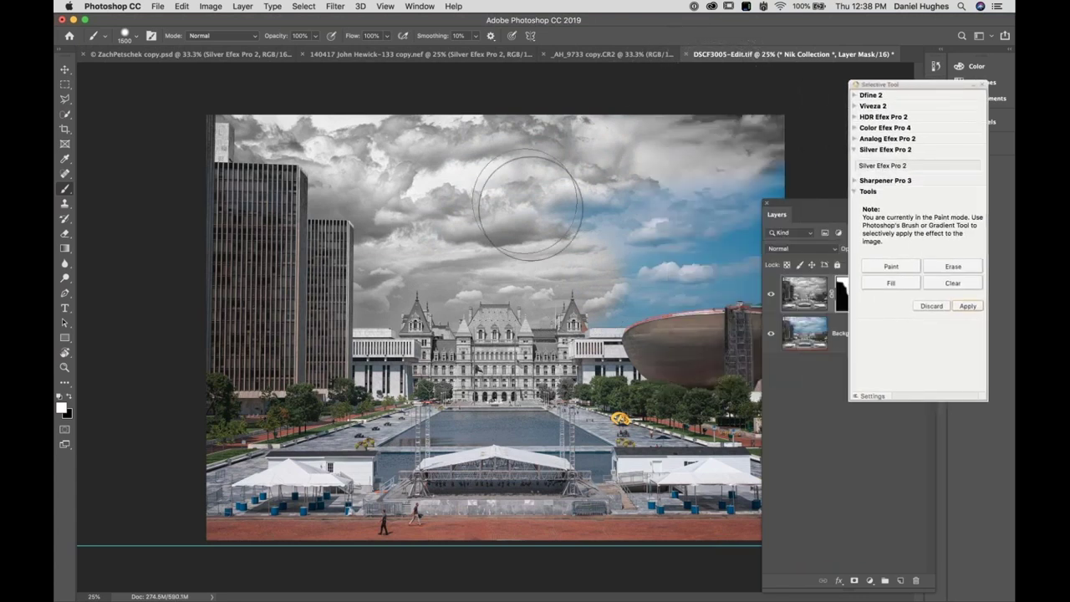
mouse_move(705, 179)
left_mouse_down()
mouse_move(777, 177)
mouse_move(786, 194)
mouse_move(771, 276)
mouse_move(708, 278)
mouse_move(597, 308)
mouse_move(579, 301)
mouse_move(627, 251)
mouse_move(709, 252)
left_mouse_up()
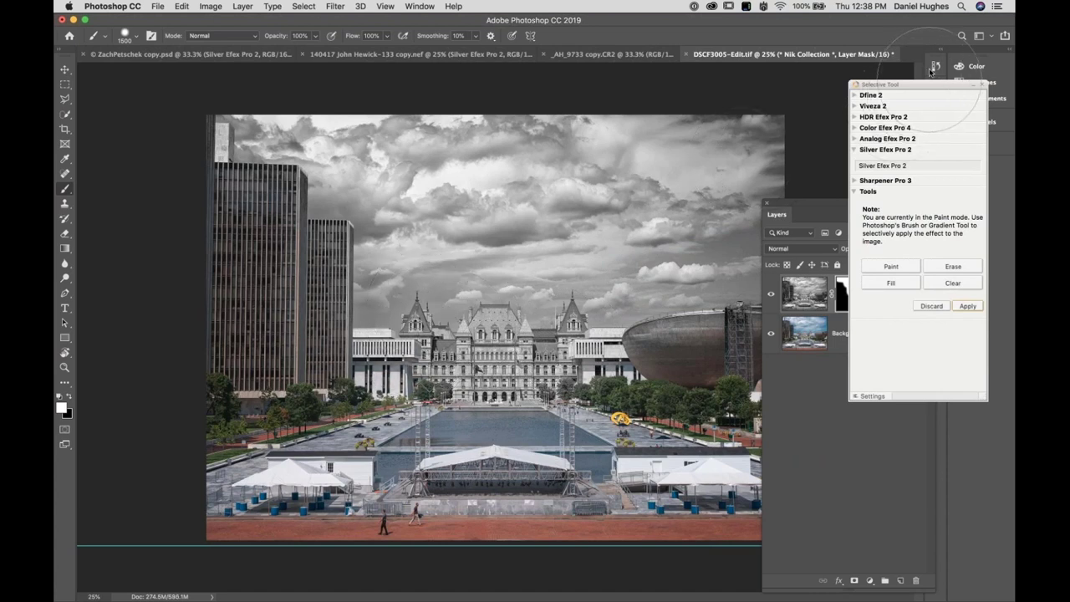
left_click_drag(920, 85, 606, 94)
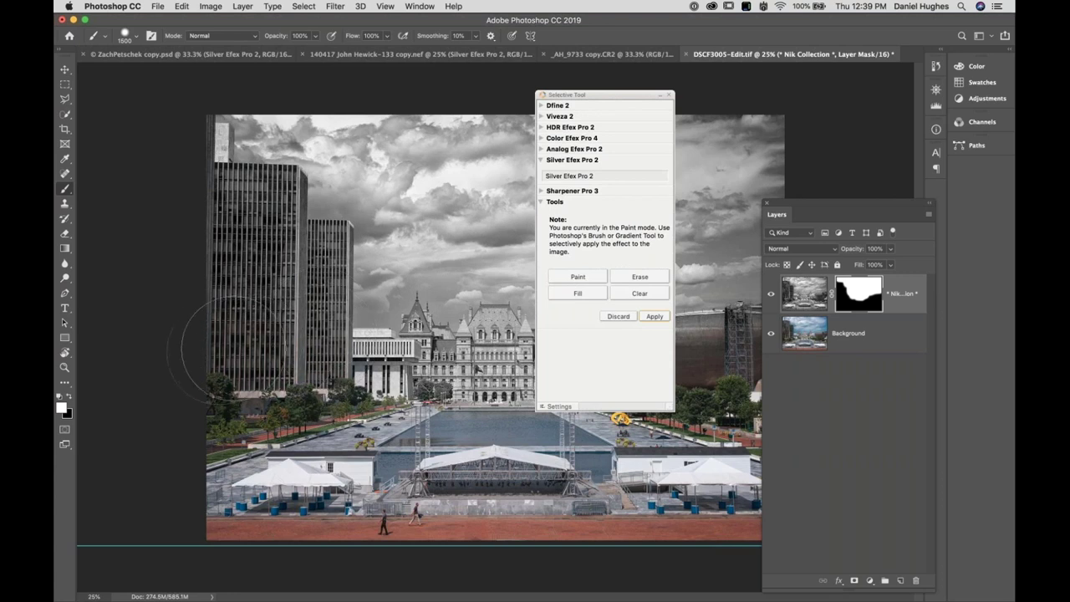
left_click_drag(241, 343, 217, 351)
Apply the painted sky layer, then hide it and select the colour Background layer
left_click(655, 316)
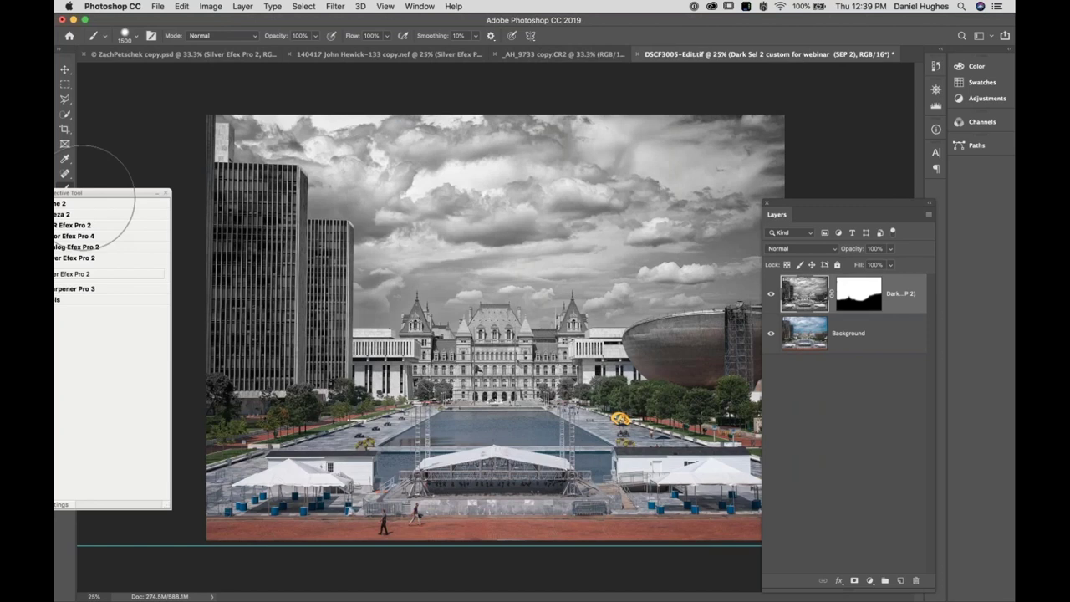
left_click_drag(92, 192, 155, 106)
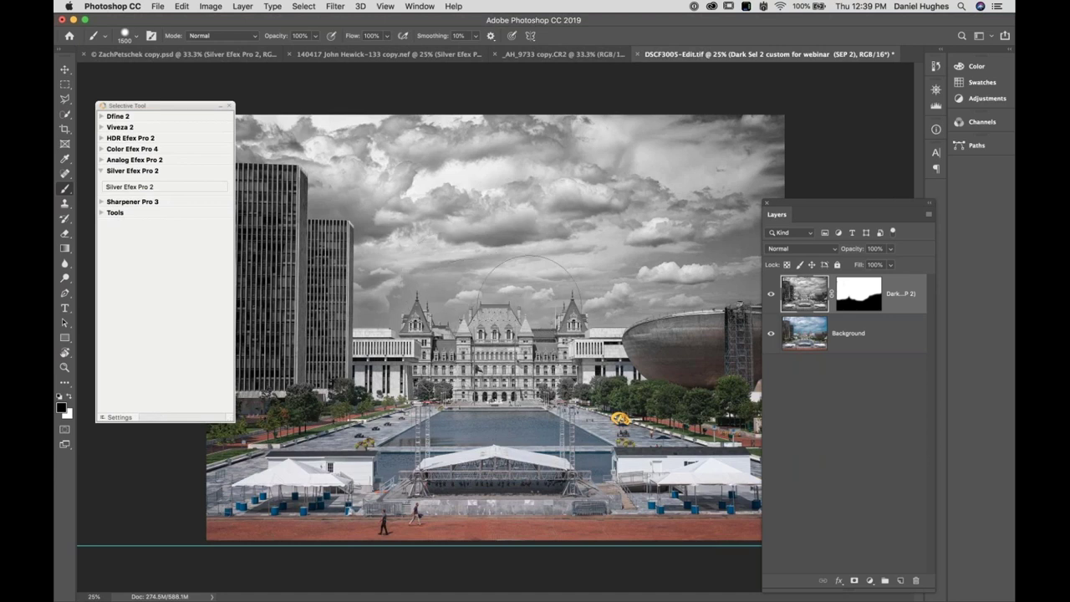
left_click(771, 297)
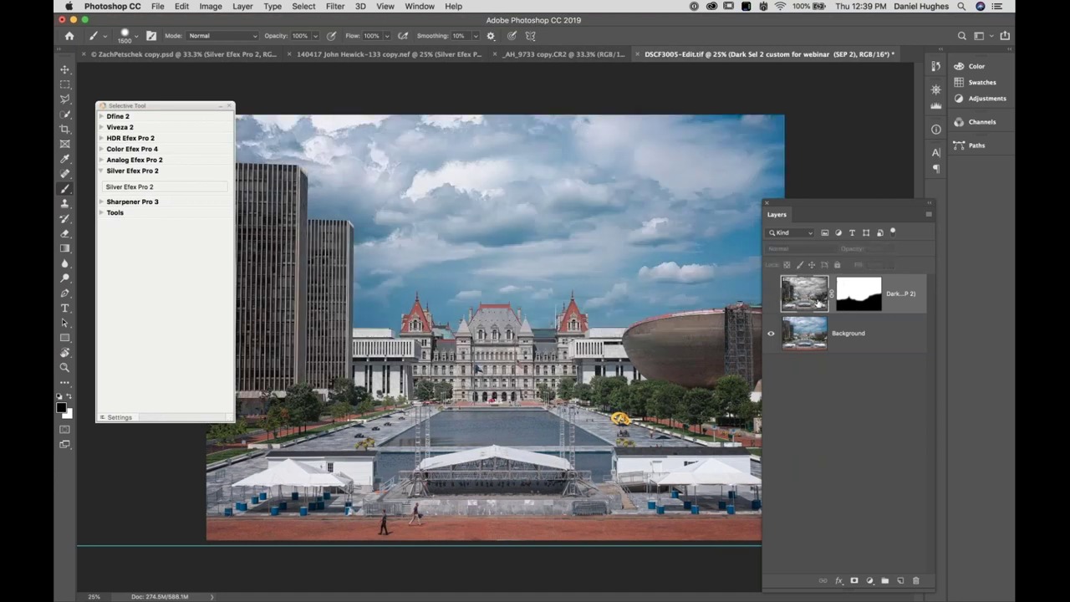
left_click(813, 349)
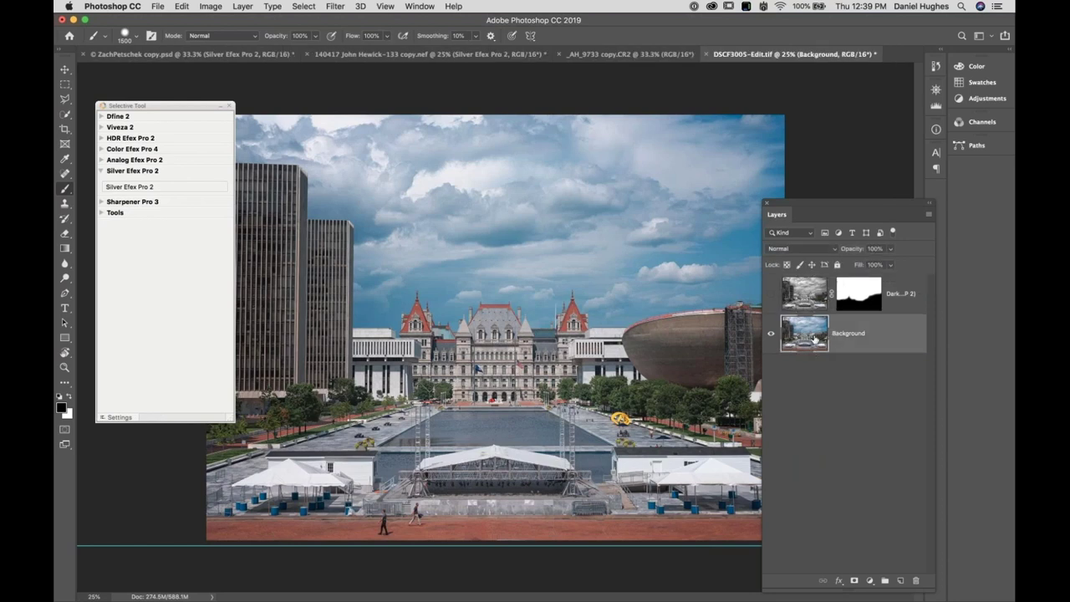
Run Silver Efex Pro 2 with Dynamic Brightness -100%, Midtones 34%, Amplify Whites 42%, Contrast 13%
left_click(179, 190)
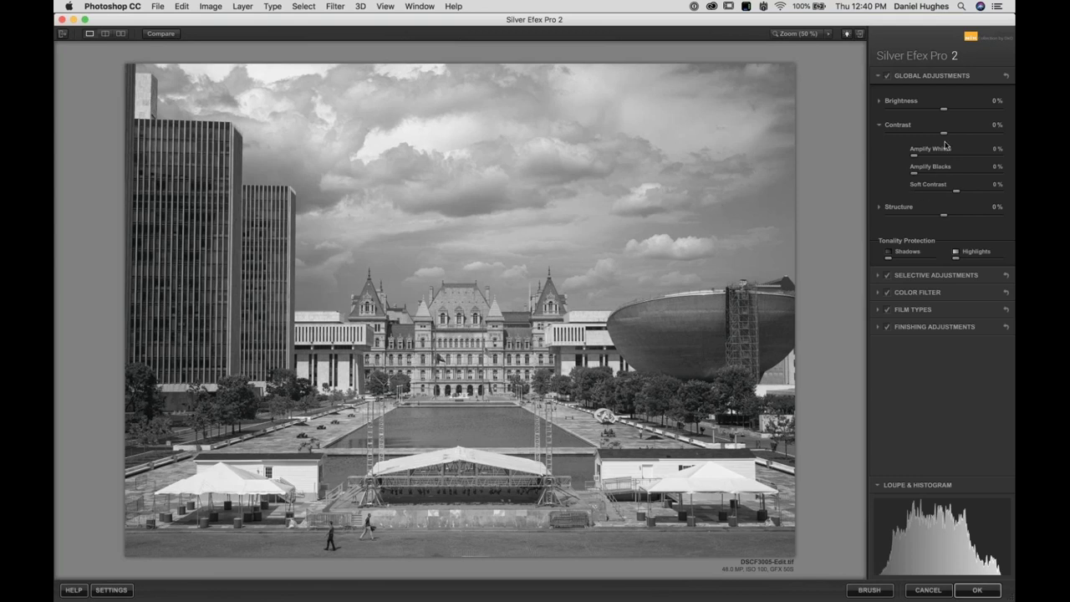
left_click(901, 102)
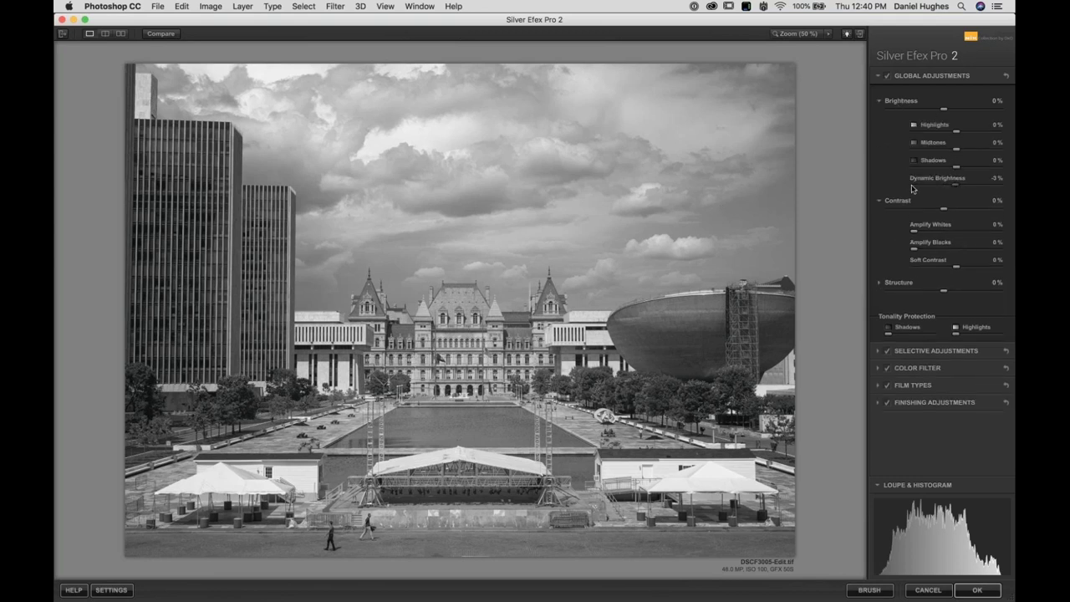
left_click_drag(892, 189, 892, 189)
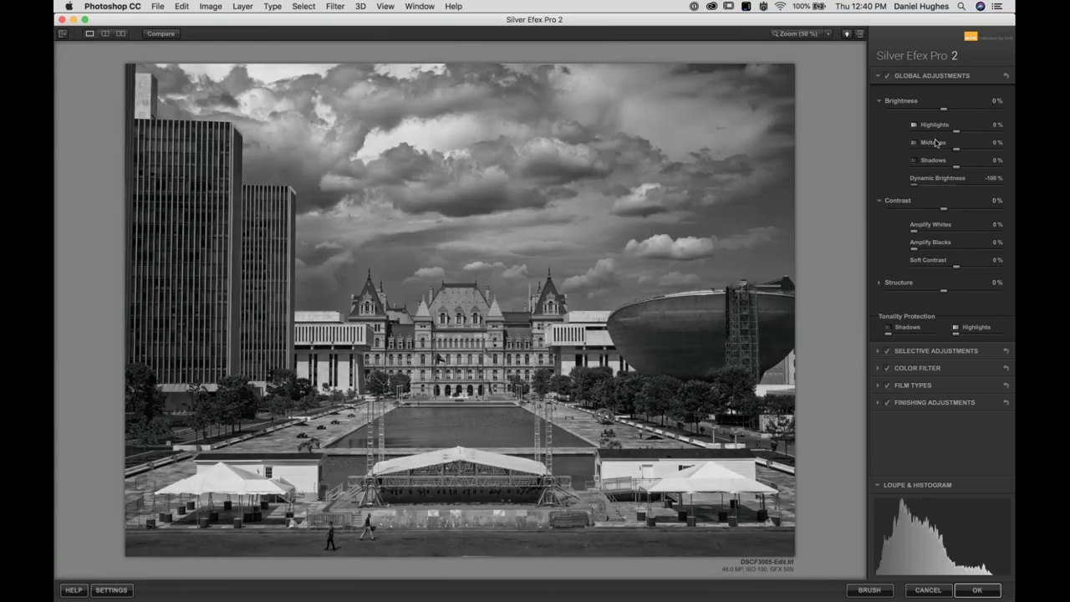
mouse_move(956, 151)
left_mouse_down()
mouse_move(938, 152)
mouse_move(970, 148)
left_mouse_up()
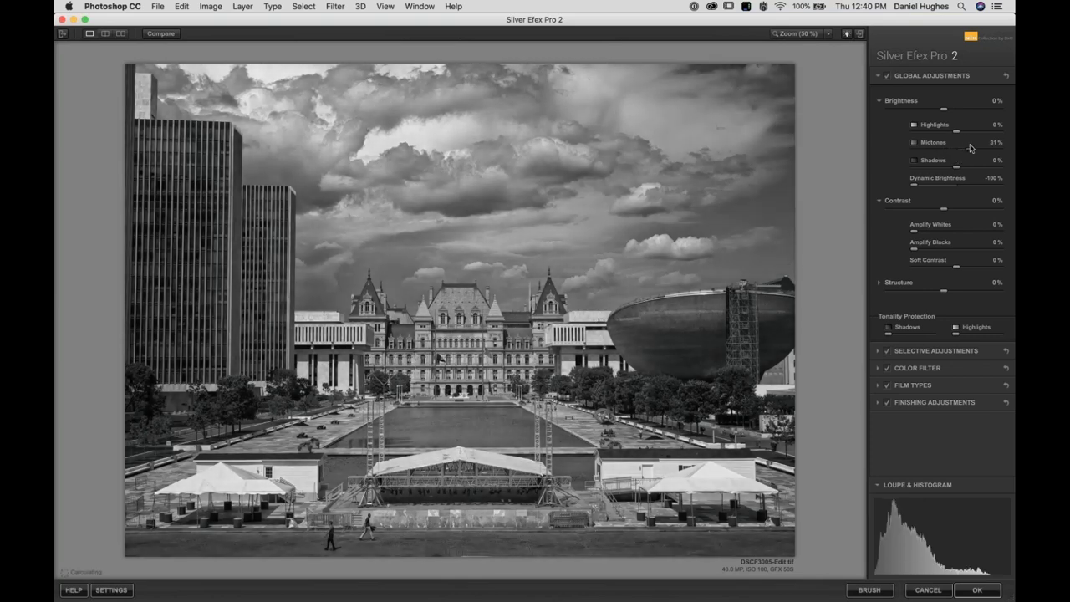
left_click(950, 233)
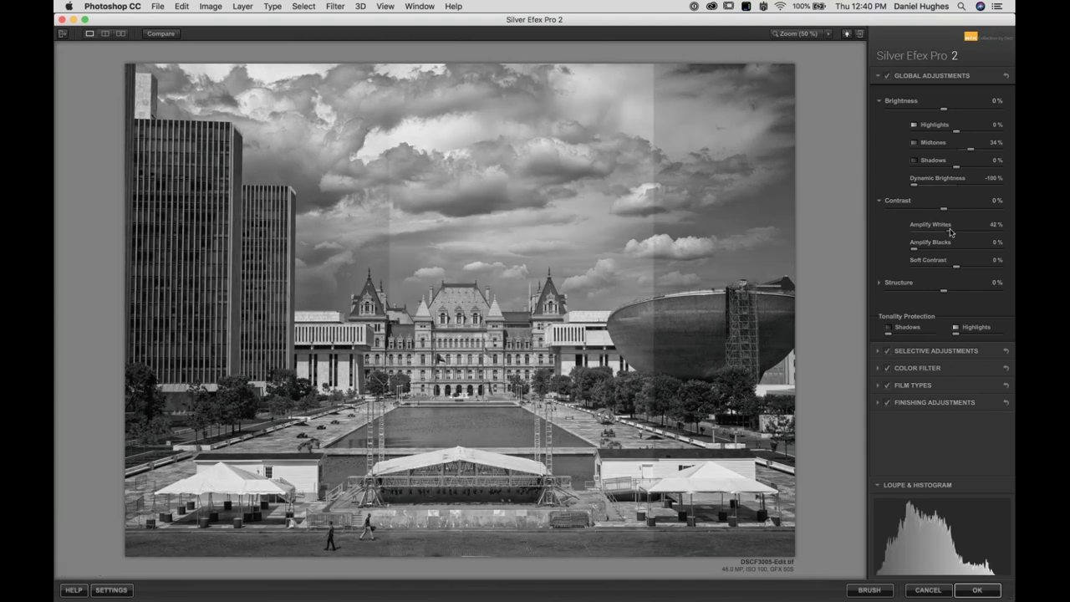
left_click(928, 210)
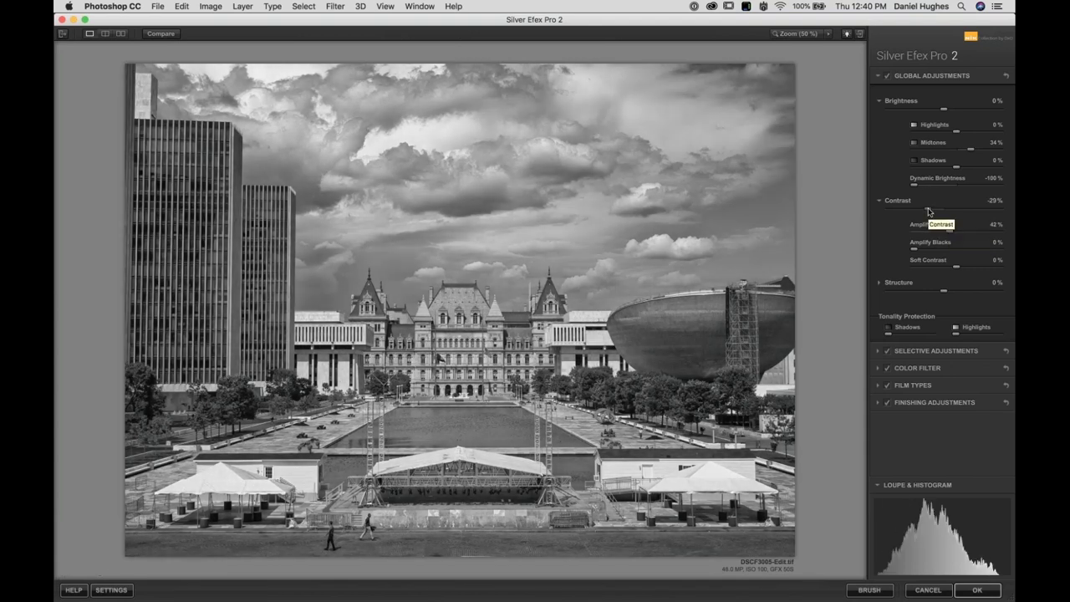
left_click(947, 209)
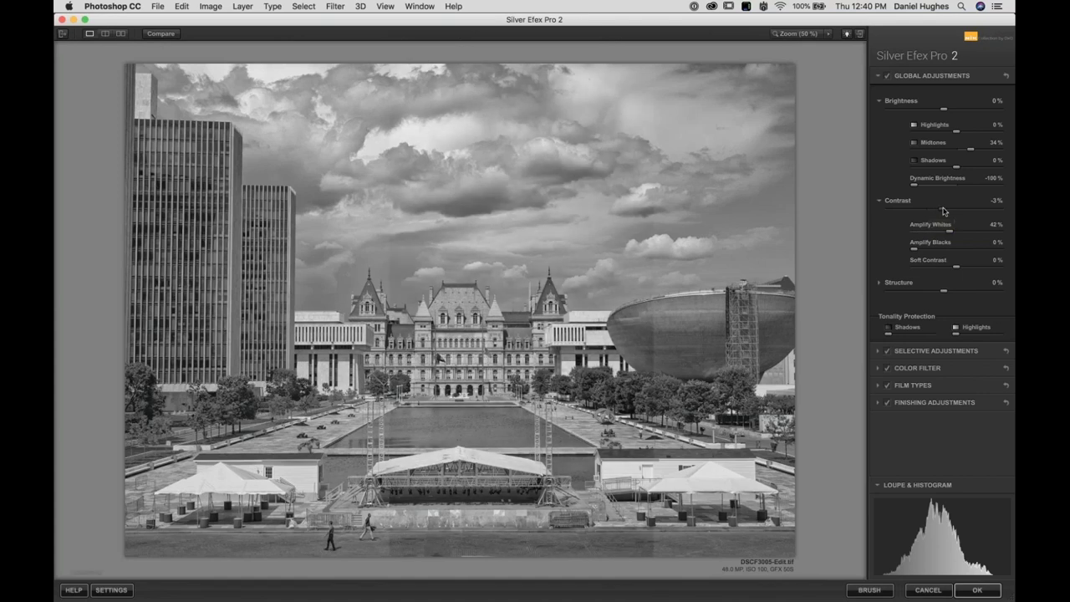
left_click_drag(949, 211, 952, 211)
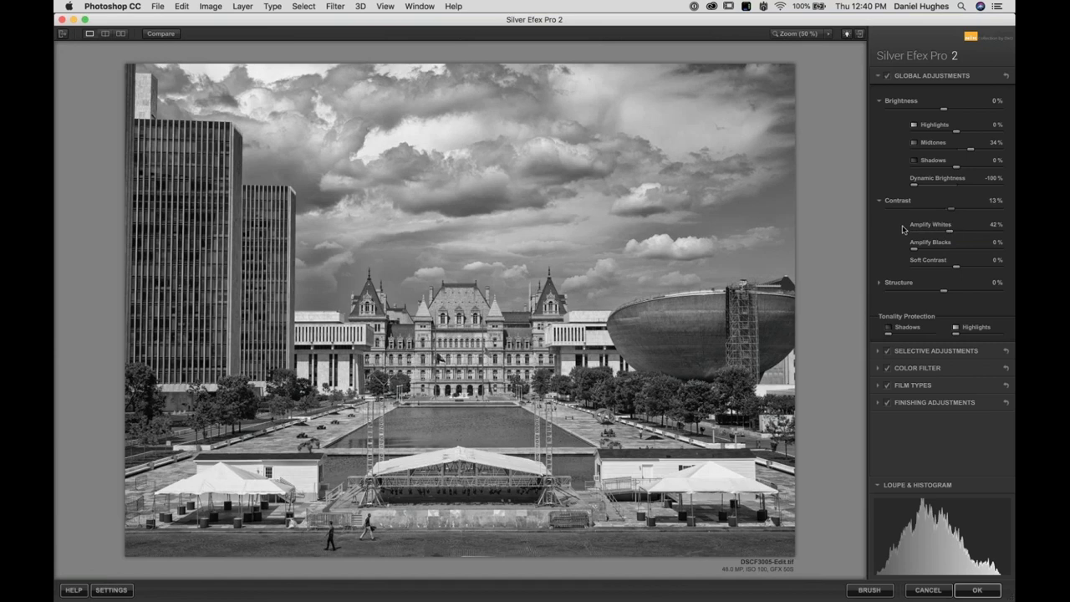
left_click(991, 592)
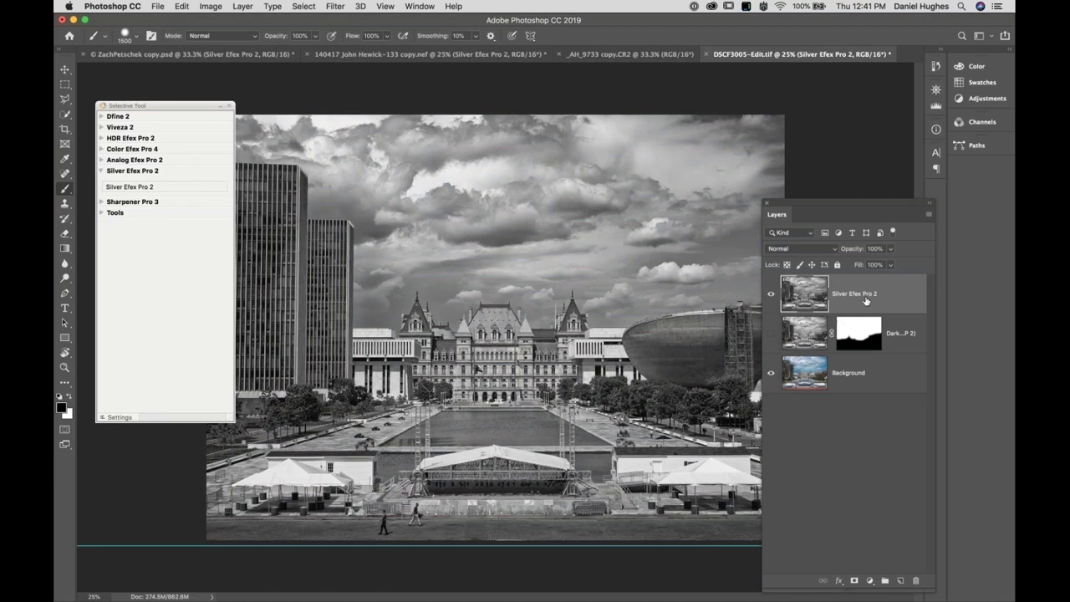
Compare the image with and without the new layer and sky mask, then re-enable the mask
left_click(771, 337)
left_click(772, 294)
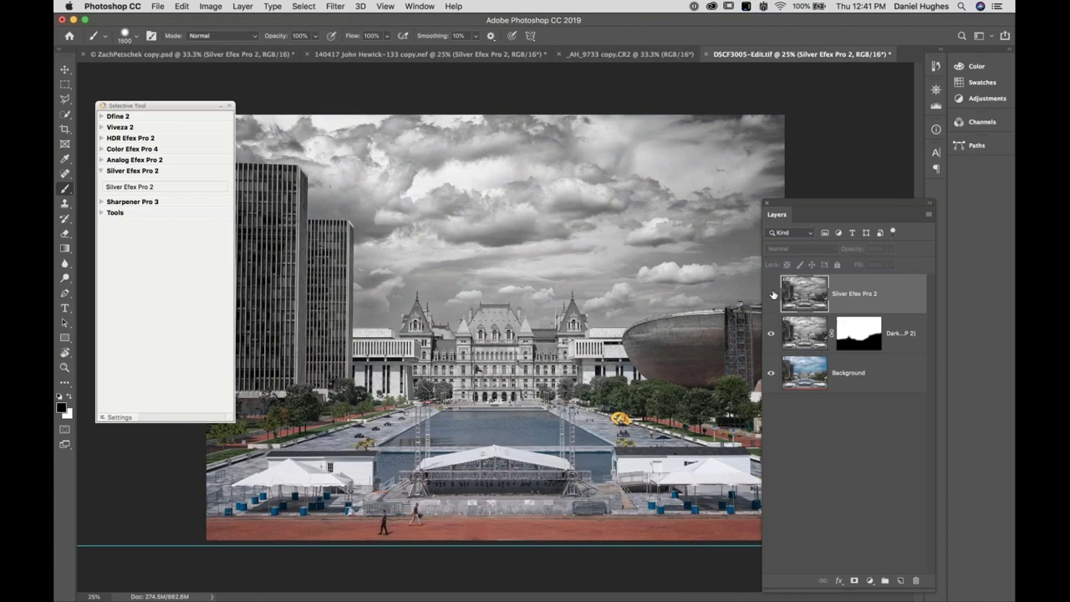
left_click(859, 333, "shift")
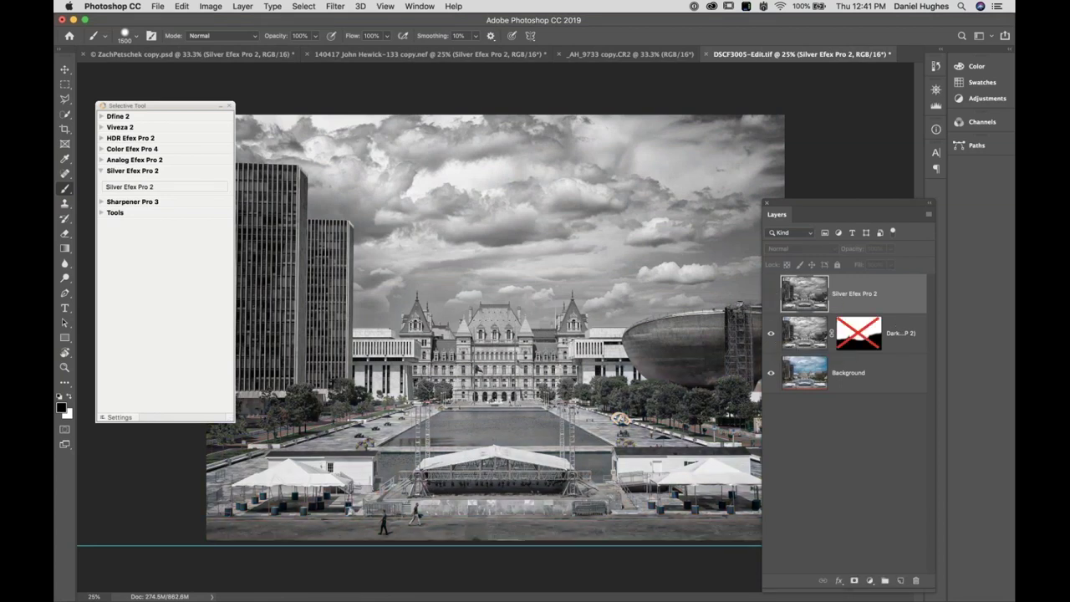
left_click(771, 296)
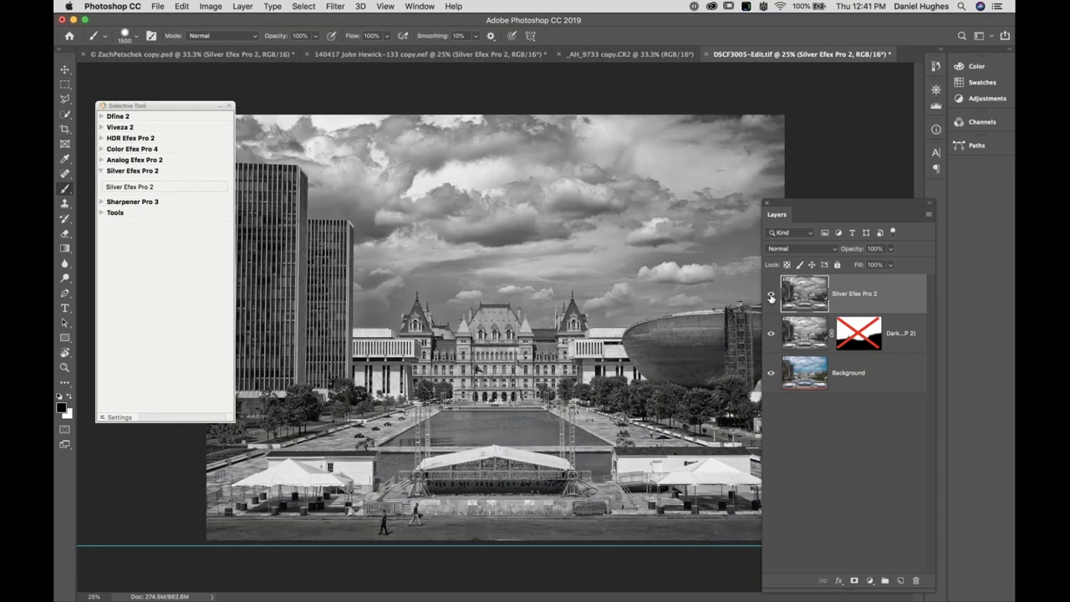
left_click(771, 297)
left_click(771, 297)
left_click(771, 296)
left_click(771, 297)
left_click(852, 338, "shift")
Move the masked sky layer above Silver Efex Pro 2 and toggle it to compare
left_click_drag(905, 345, 903, 284)
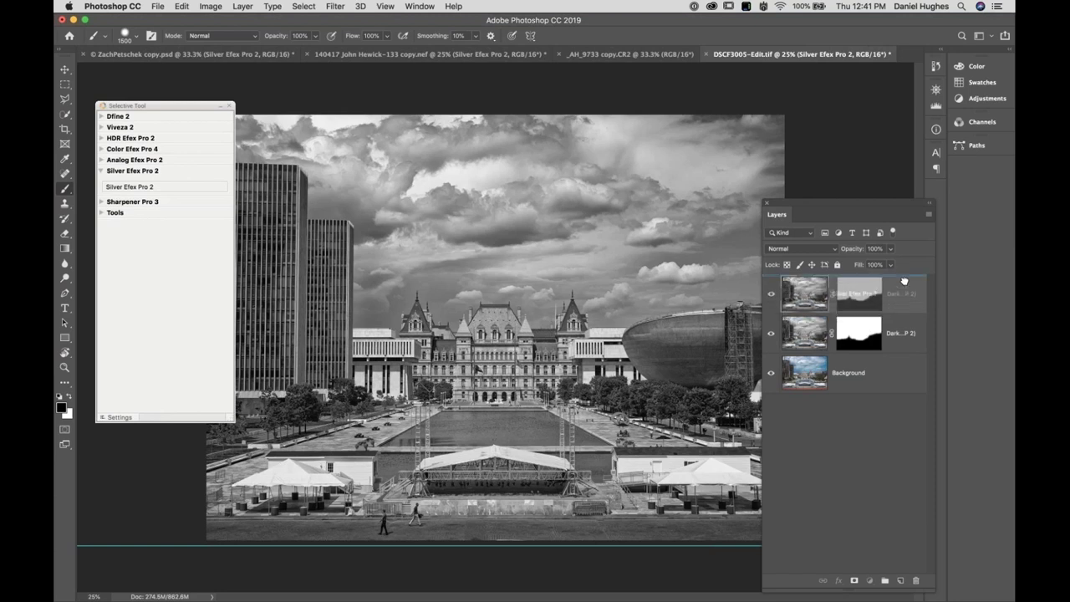
left_click(771, 294)
left_click(771, 293)
left_click(771, 294)
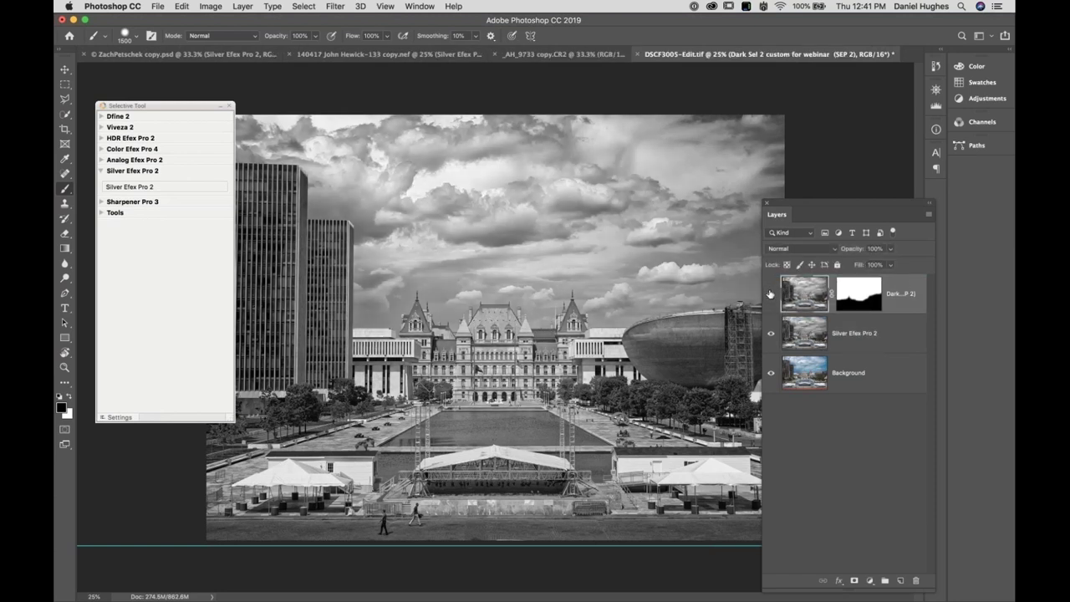
left_click(771, 294)
left_click(771, 294)
left_click(771, 294)
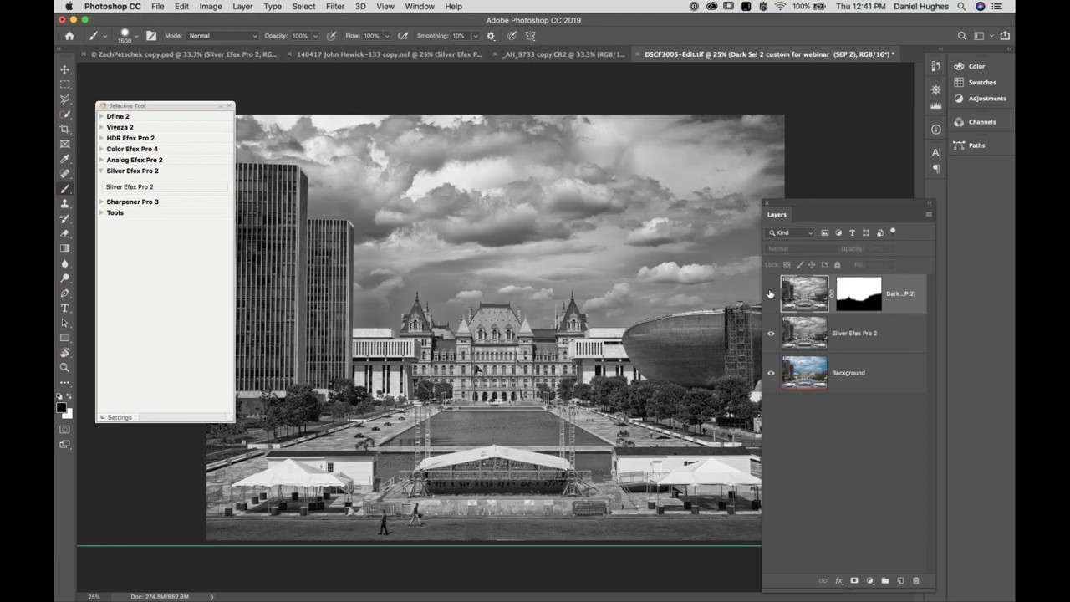
left_click(771, 294)
left_click(771, 293)
left_click(771, 294)
Hide both black-and-white layers and select the colour Background layer
left_click(771, 294)
left_click(771, 294)
left_click(771, 333)
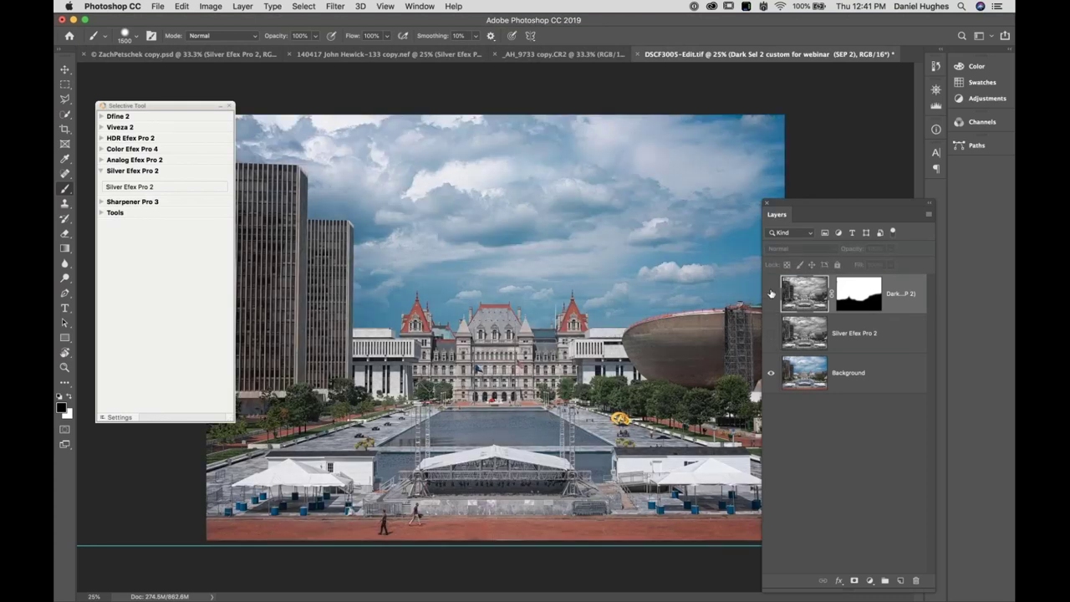
left_click(864, 386)
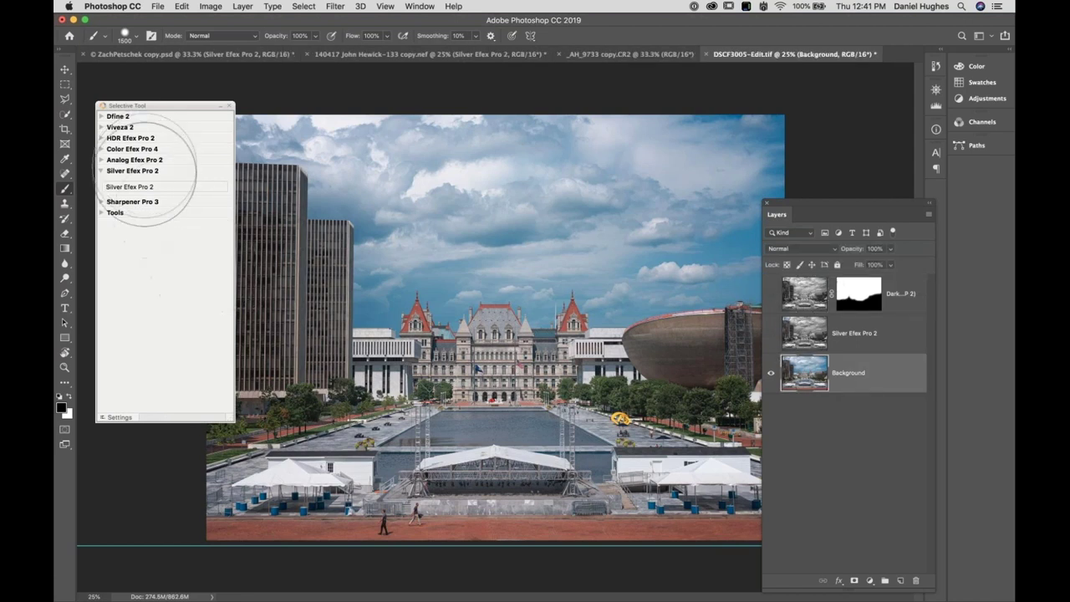
left_click(142, 172)
left_click(144, 171)
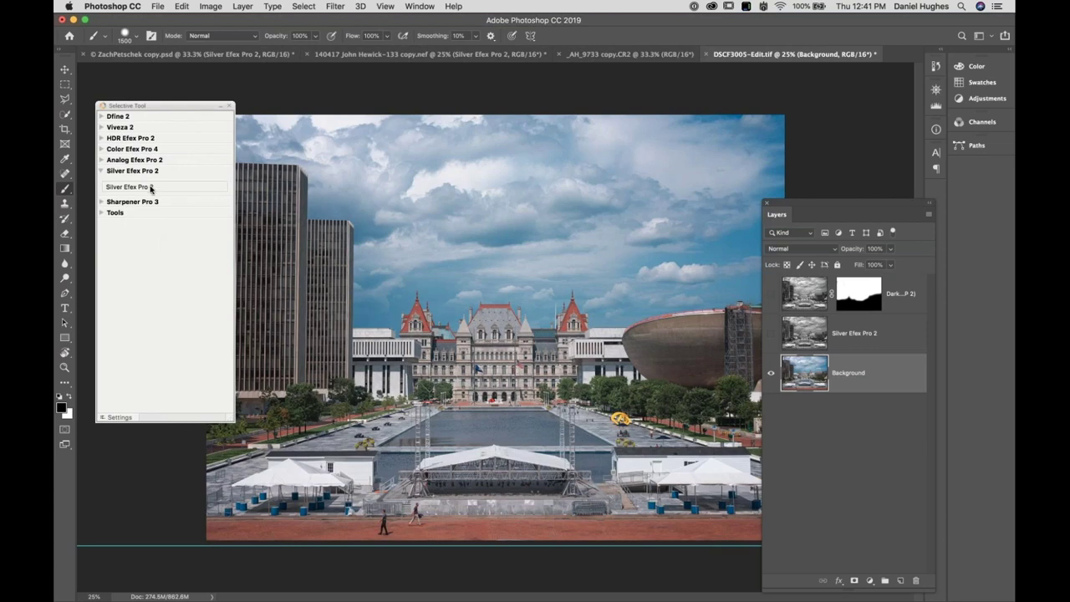
Open Silver Efex Pro 2 on the Background and set Dynamic Brightness 47%, Highlights 46%
left_click(151, 189)
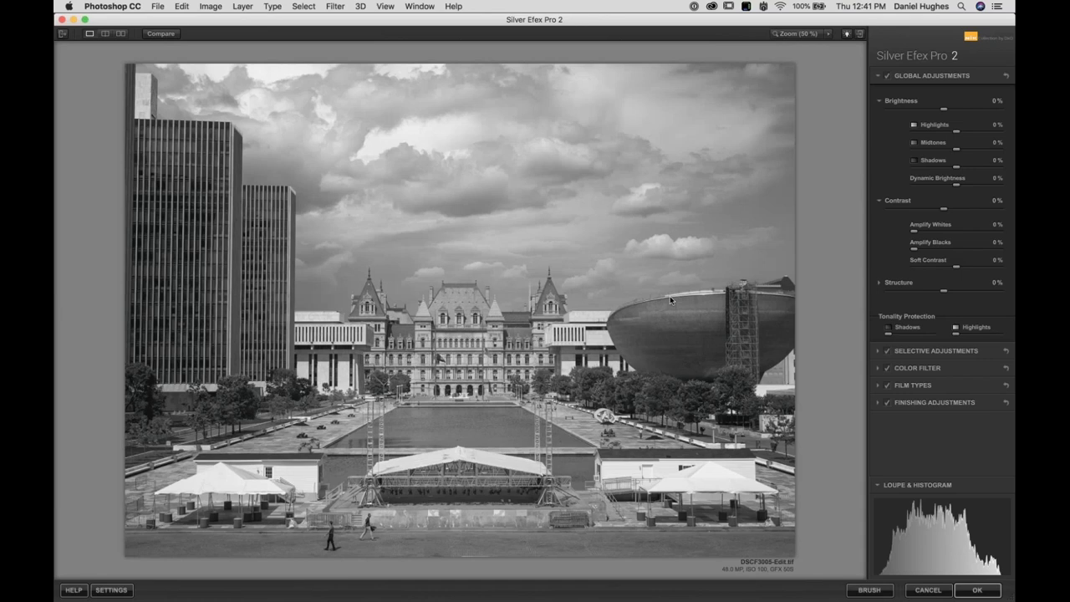
left_click(981, 189)
left_click(980, 187)
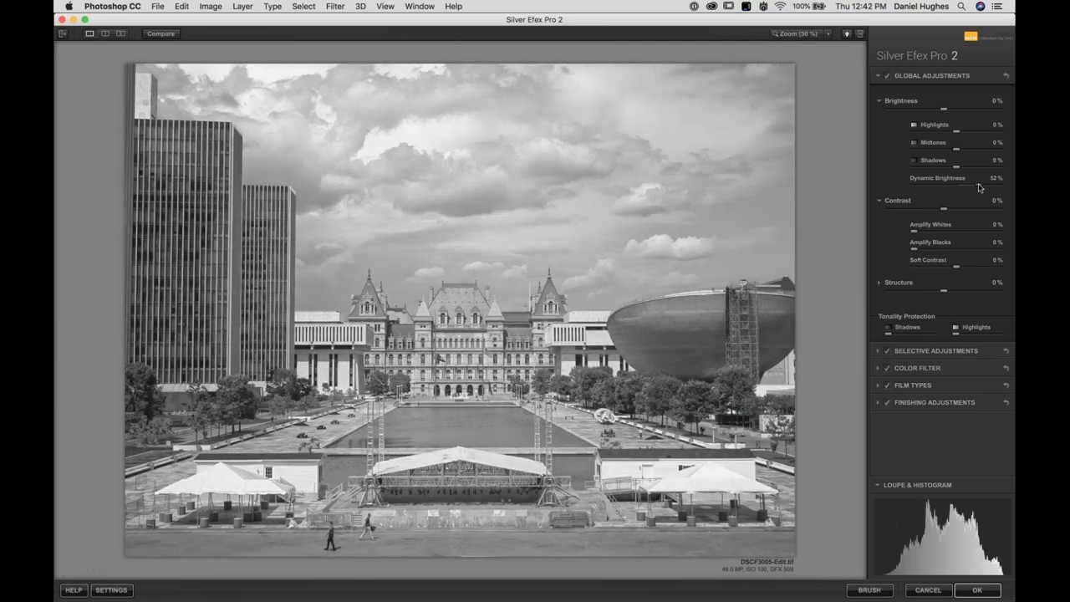
left_click_drag(980, 187, 977, 187)
left_click_drag(956, 131, 979, 135)
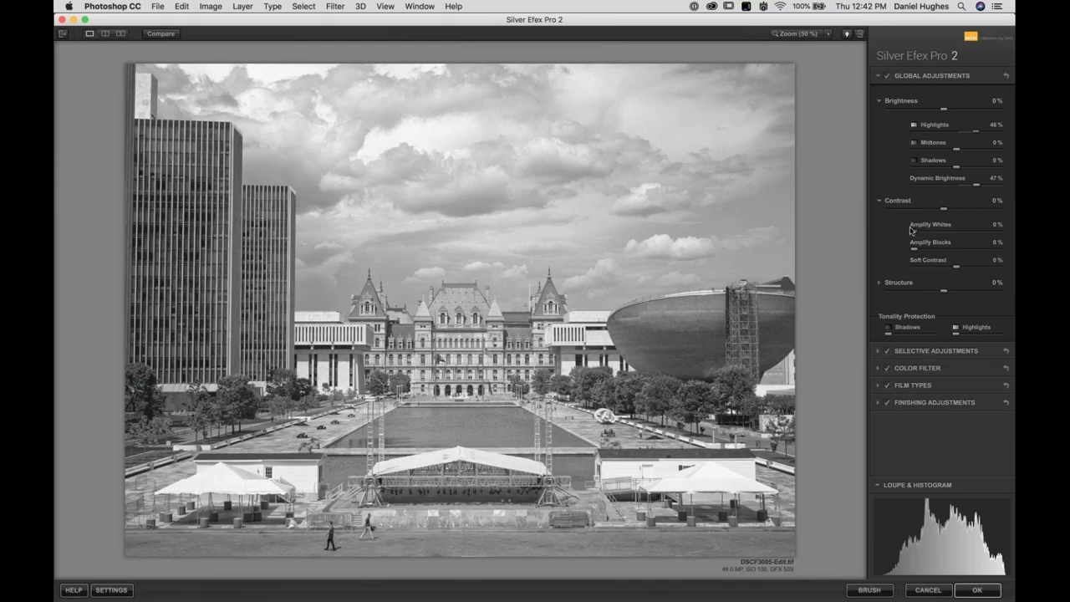
Set Contrast 24%, Amplify Whites 63%, Amplify Blacks 53%, Soft Contrast 45%, and accept
left_click_drag(912, 232, 944, 235)
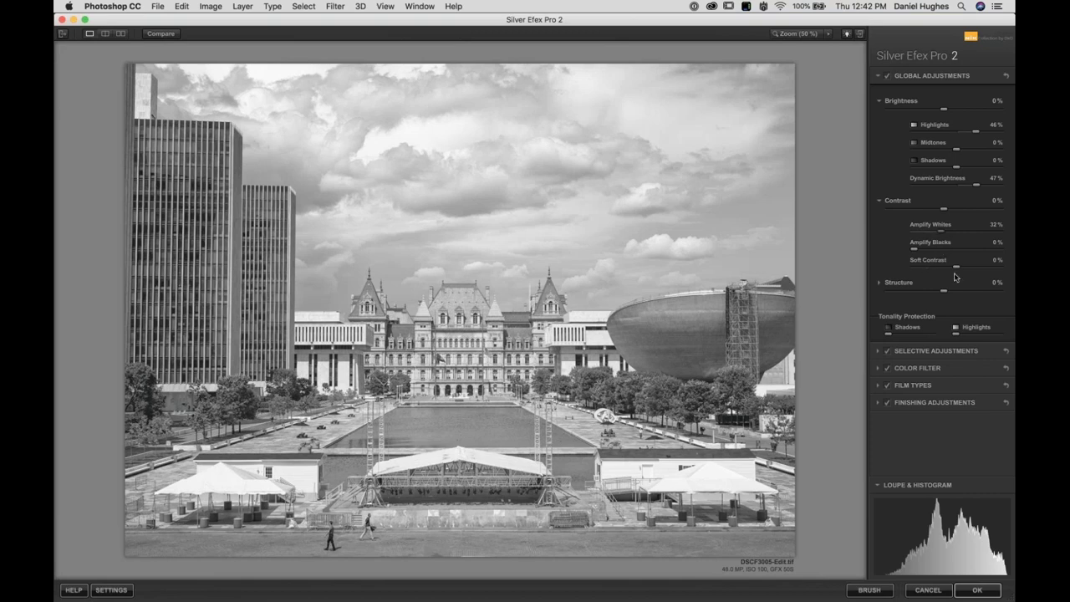
left_click_drag(957, 266, 977, 269)
left_click_drag(914, 249, 959, 250)
left_click_drag(945, 210, 957, 235)
left_click_drag(956, 235, 967, 234)
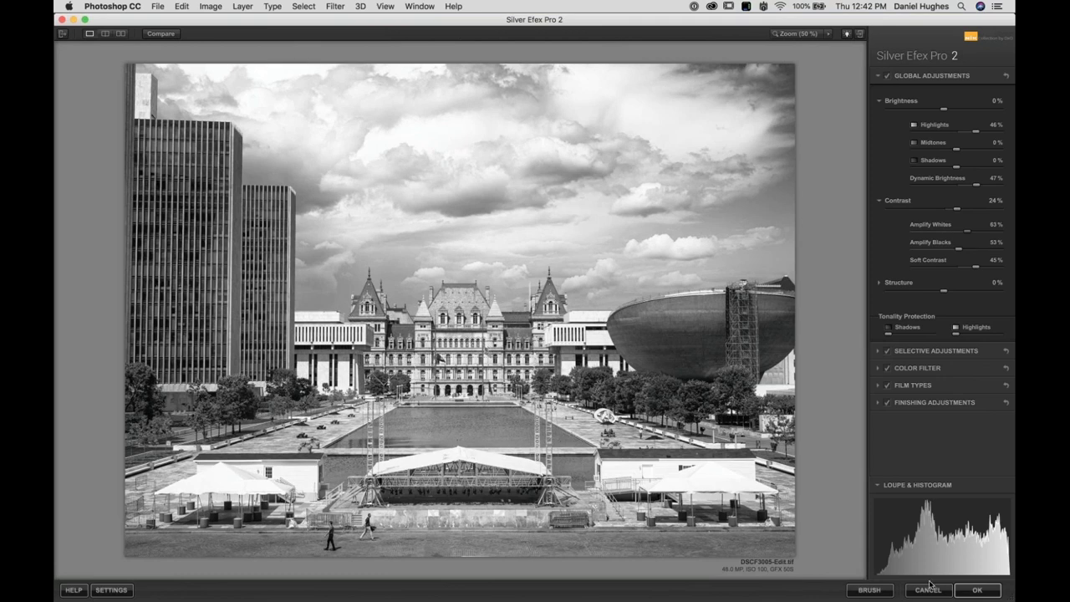
left_click(978, 591)
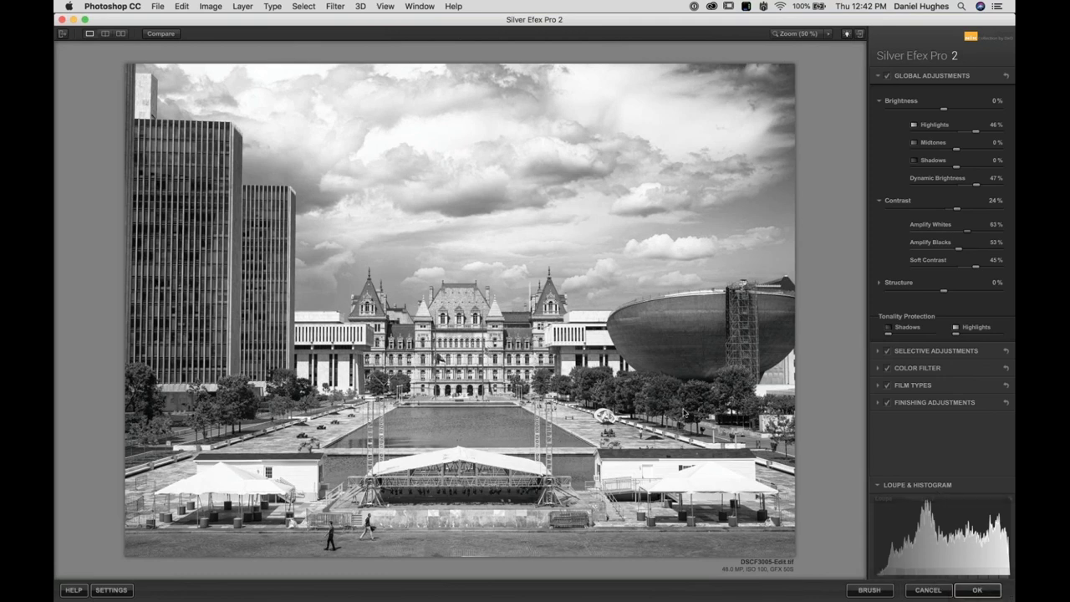
Apply the brighter conversion back to Photoshop as a new top Silver Efex Pro 2 layer
left_click(980, 590)
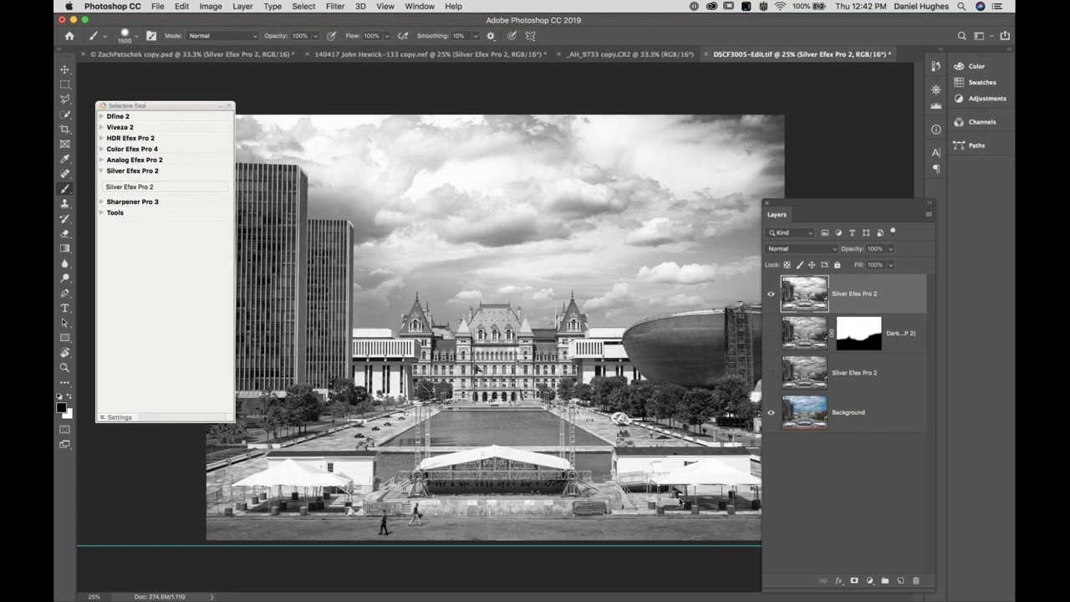
key("Tab")
key("Tab")
Give the top layer a black mask and paint the capitol back in with a 300 brush
left_click(856, 581, "alt")
key("x")
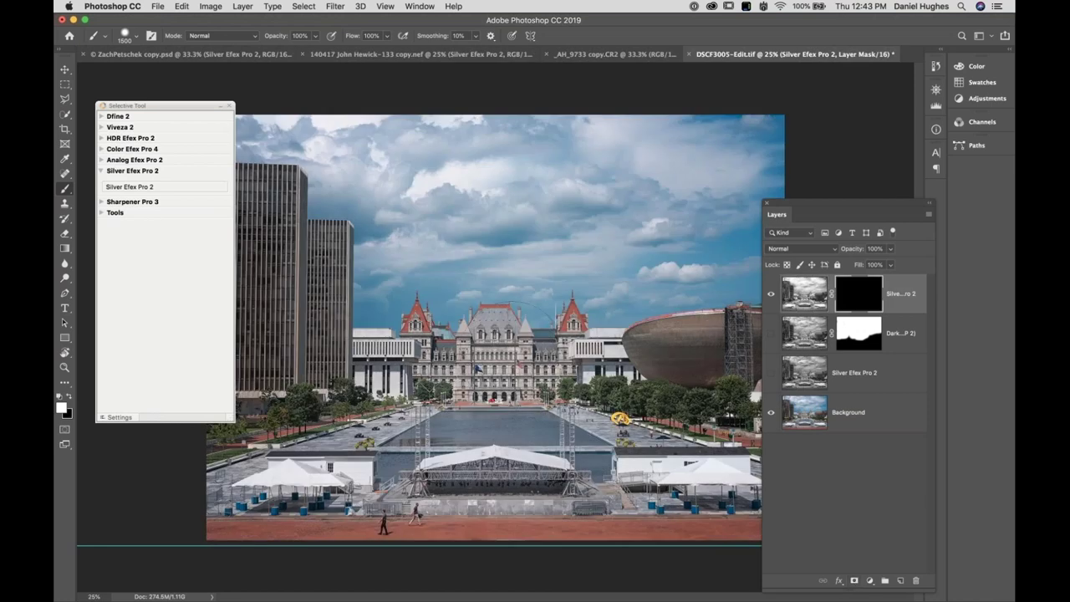
key("bracketleft")
key("bracketleft")
key("bracketleft")
key("bracketleft")
key("bracketleft")
key("bracketleft")
key("bracketleft")
key("bracketleft")
key("bracketleft")
key("bracketleft")
key("bracketleft")
key("bracketleft")
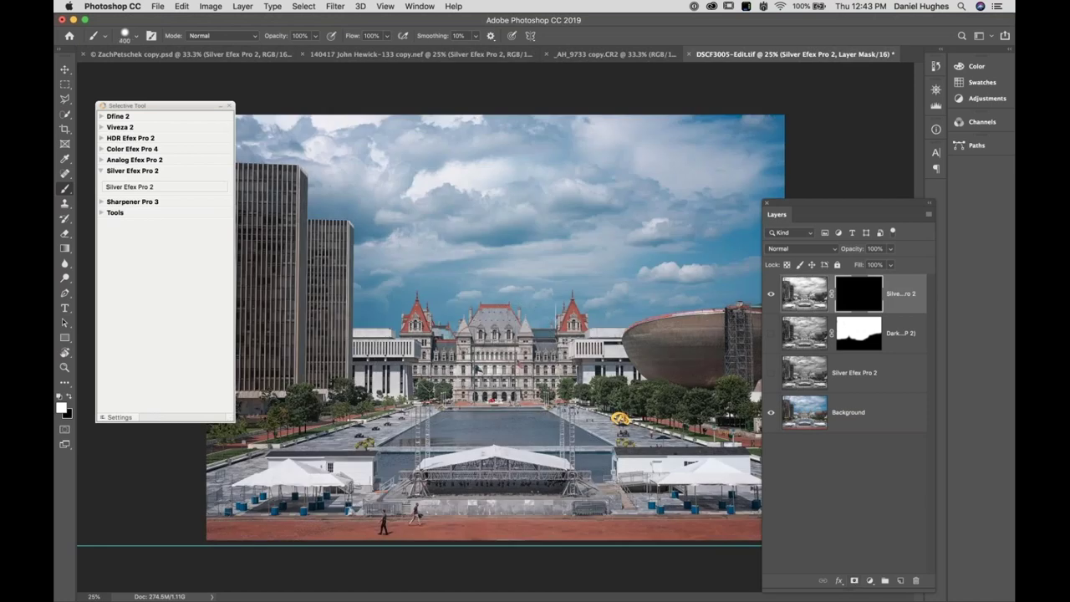
key("bracketleft")
mouse_move(485, 322)
left_mouse_down()
mouse_move(552, 346)
mouse_move(570, 318)
mouse_move(570, 375)
mouse_move(532, 395)
mouse_move(430, 401)
mouse_move(432, 369)
mouse_move(477, 394)
mouse_move(522, 362)
mouse_move(516, 369)
mouse_move(530, 347)
mouse_move(491, 322)
mouse_move(503, 307)
mouse_move(452, 345)
mouse_move(407, 330)
mouse_move(420, 304)
mouse_move(448, 328)
mouse_move(437, 372)
mouse_move(425, 373)
mouse_move(423, 349)
left_mouse_up()
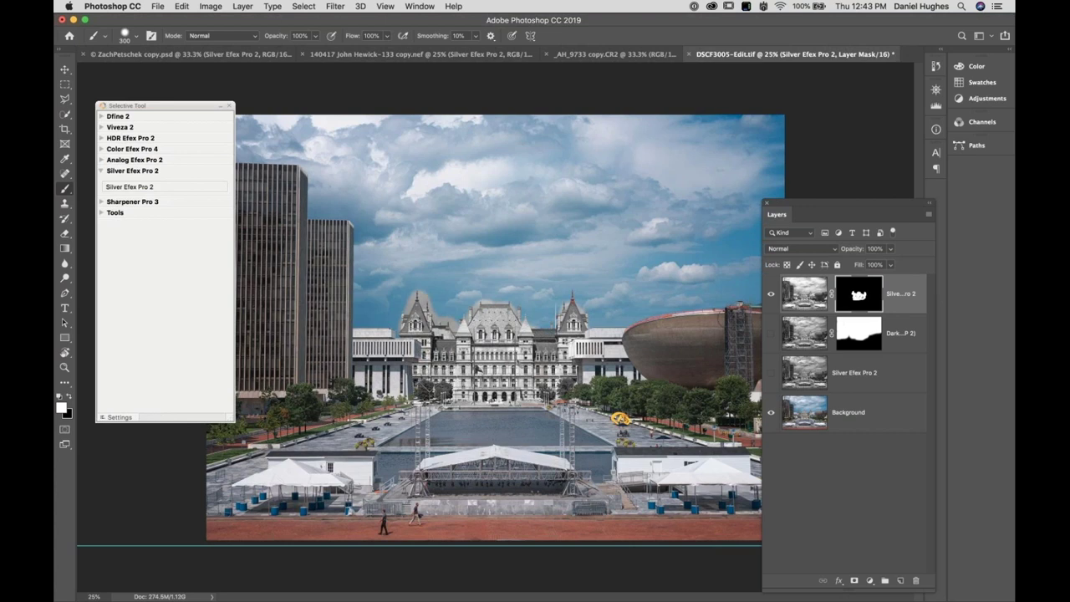
Turn on the second and third layers, then toggle the top layer to compare the capitol
left_click(771, 334)
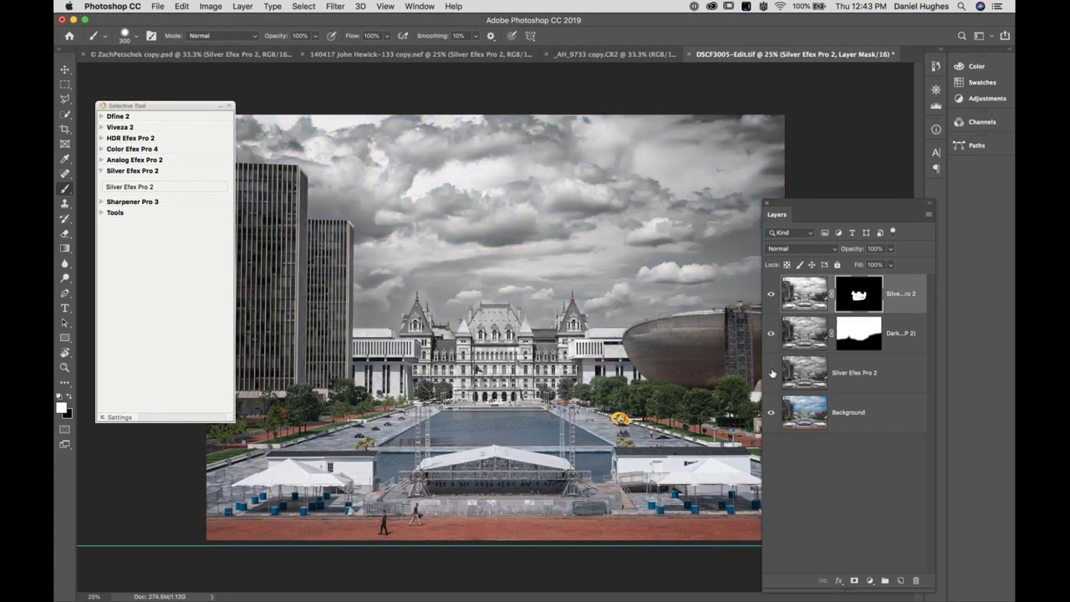
left_click(771, 374)
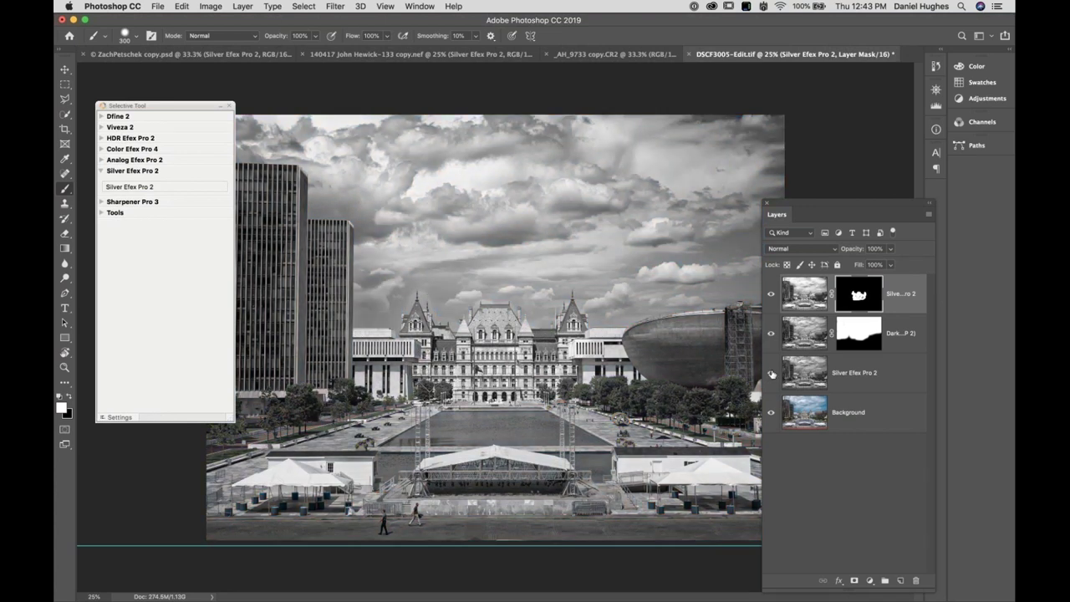
left_click(771, 294)
left_click(771, 295)
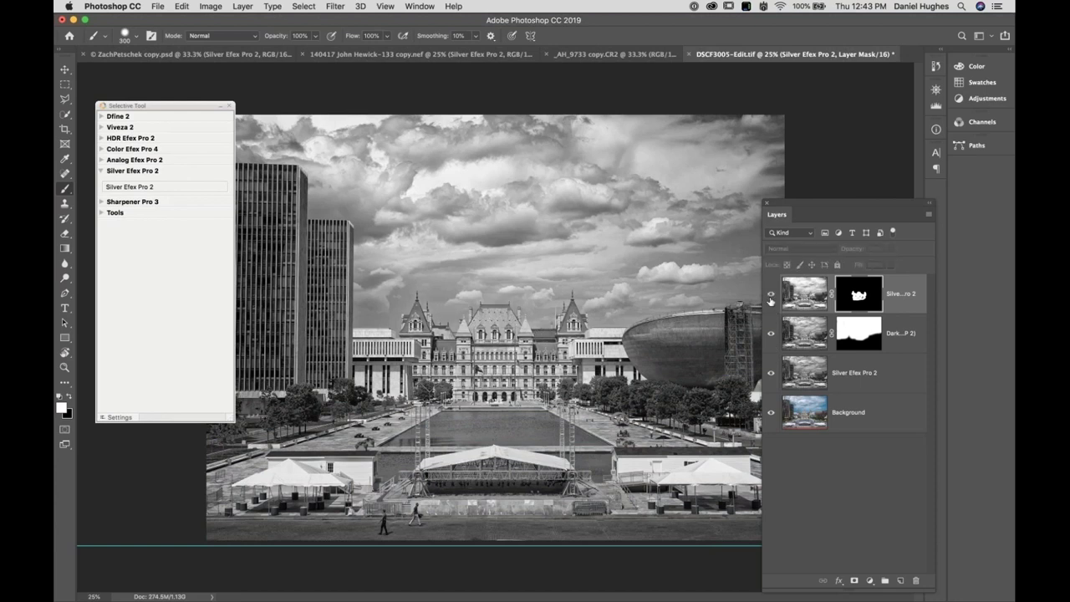
left_click(771, 294)
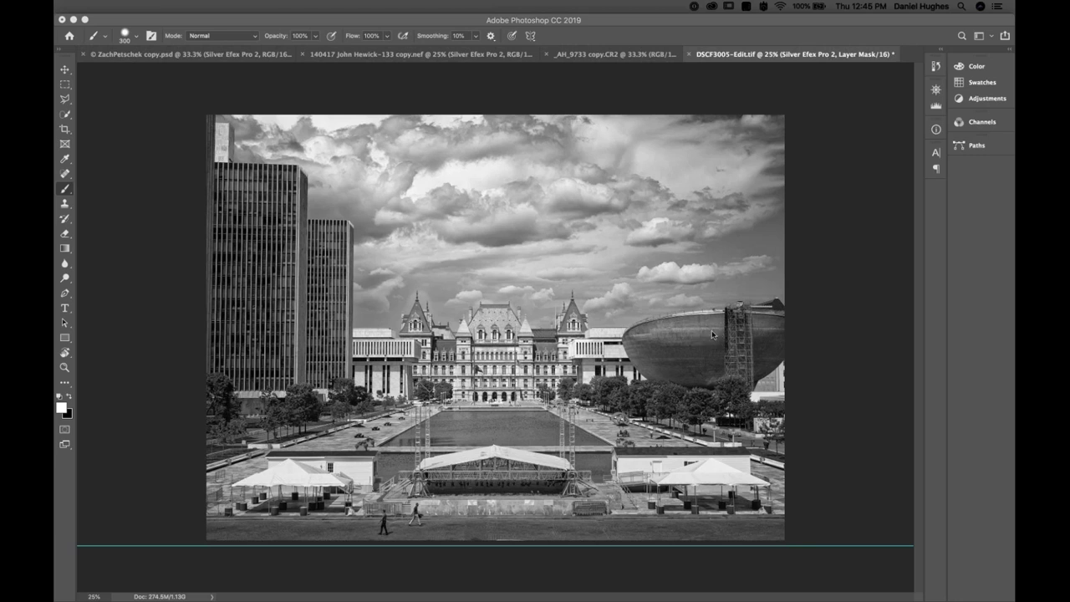
Show only the colour Background layer and launch Silver Efex Pro 2 on it
key("Tab")
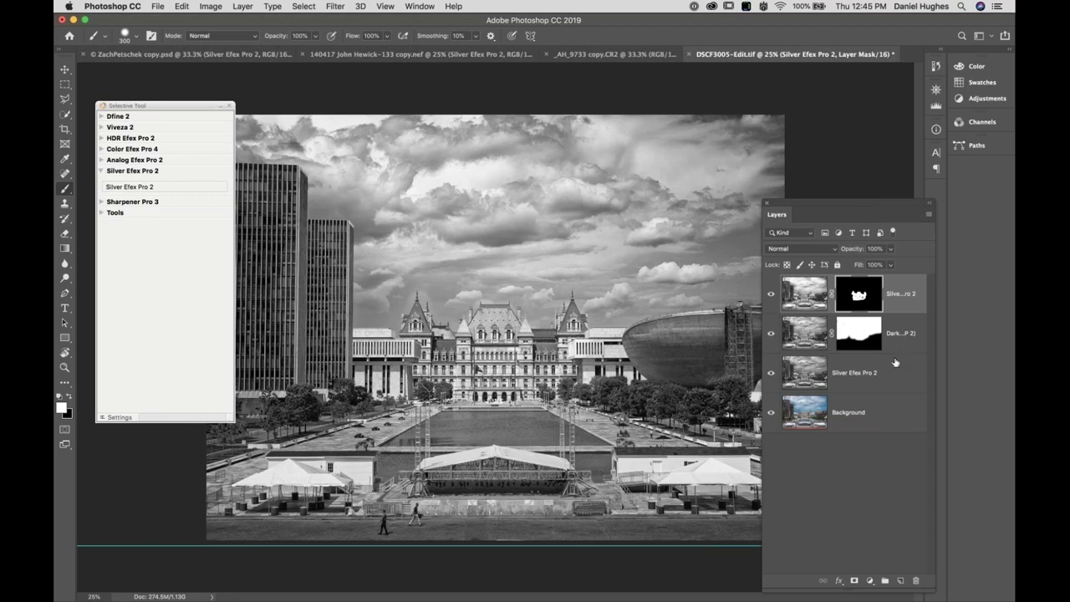
key("super+shift+e")
key("Tab")
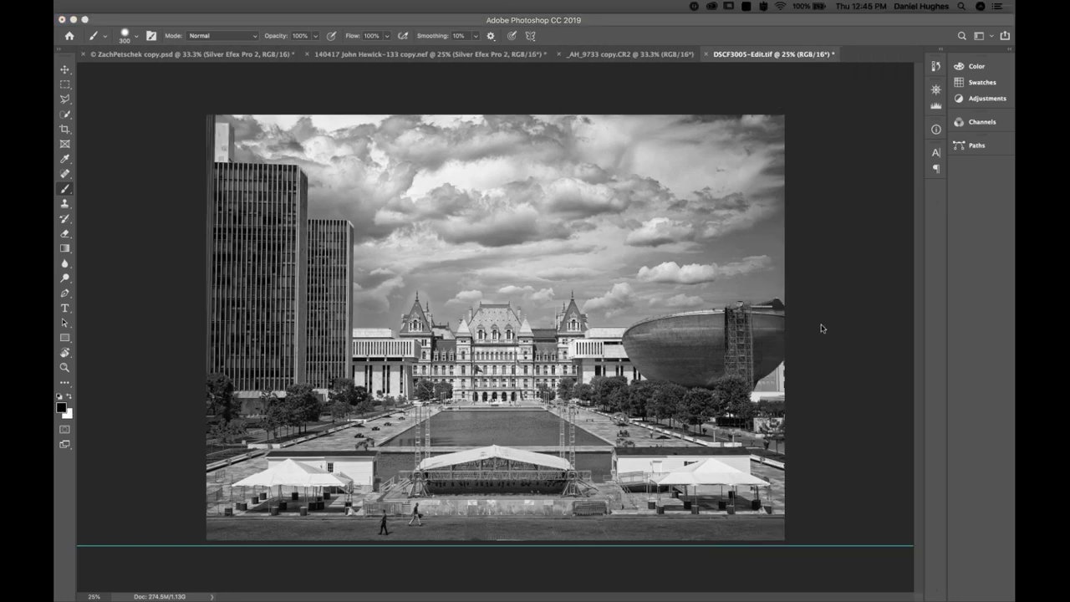
key("Tab")
left_click_drag(771, 293, 771, 372)
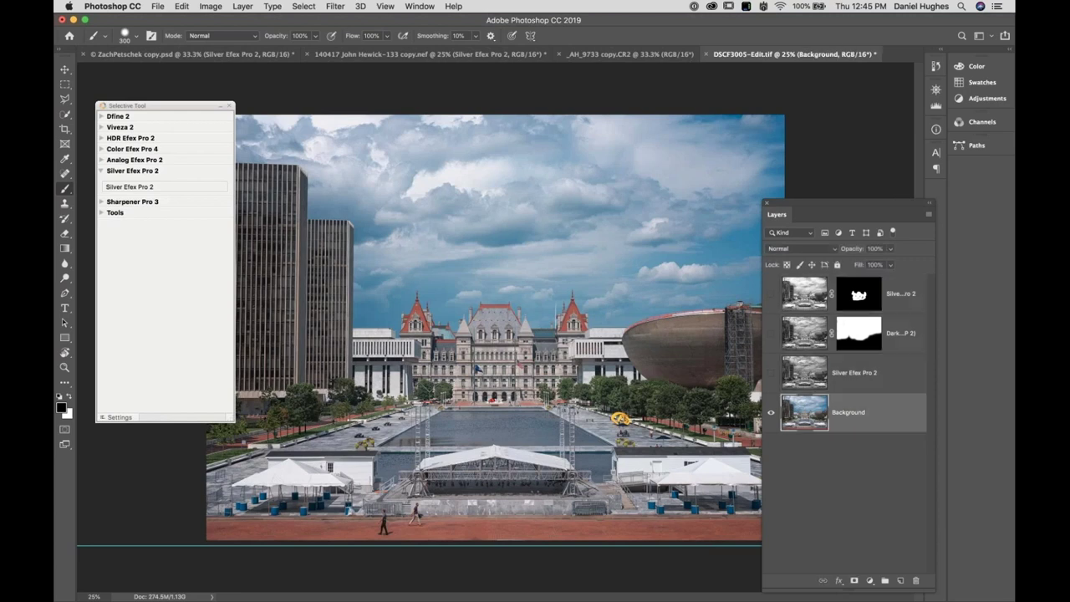
left_click(155, 186)
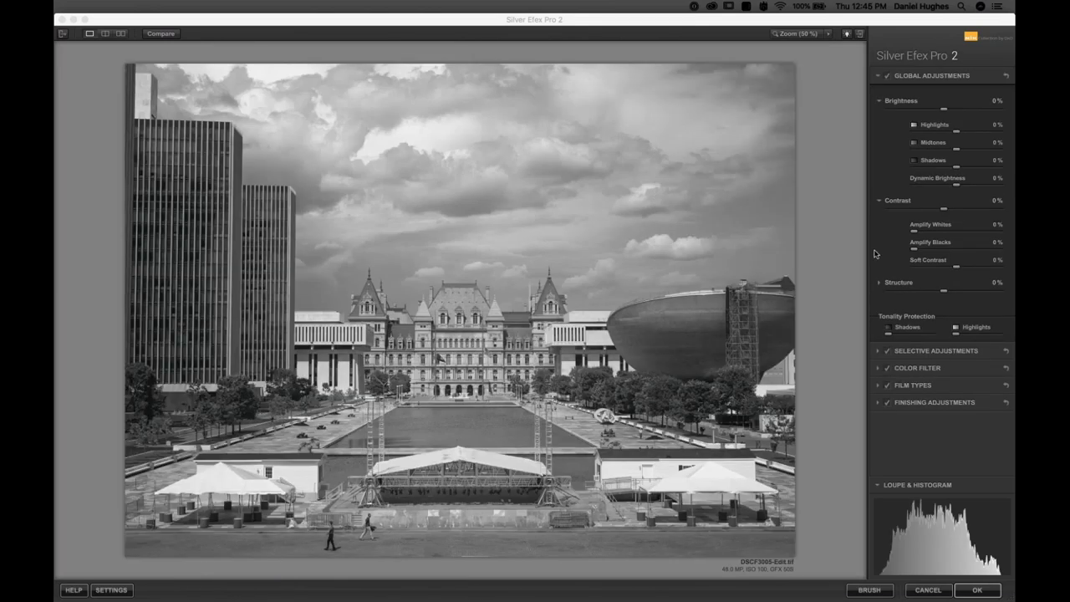
Expand Selective Adjustments and place a first, brightened control point in the sky
left_click(919, 355)
left_click(679, 116)
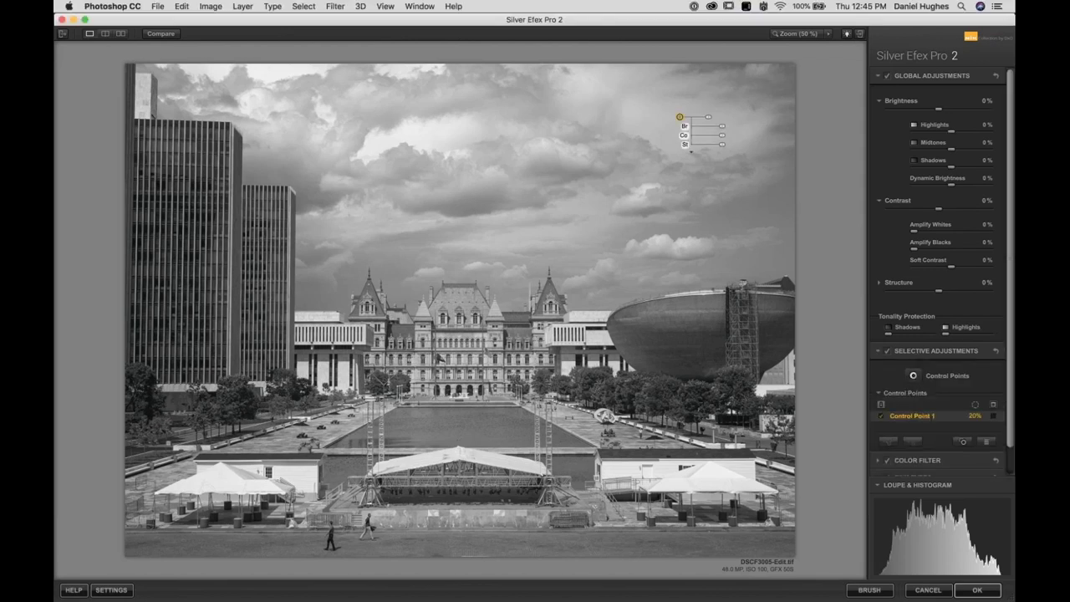
mouse_move(719, 127)
left_mouse_down()
mouse_move(740, 126)
mouse_move(717, 118)
left_mouse_up()
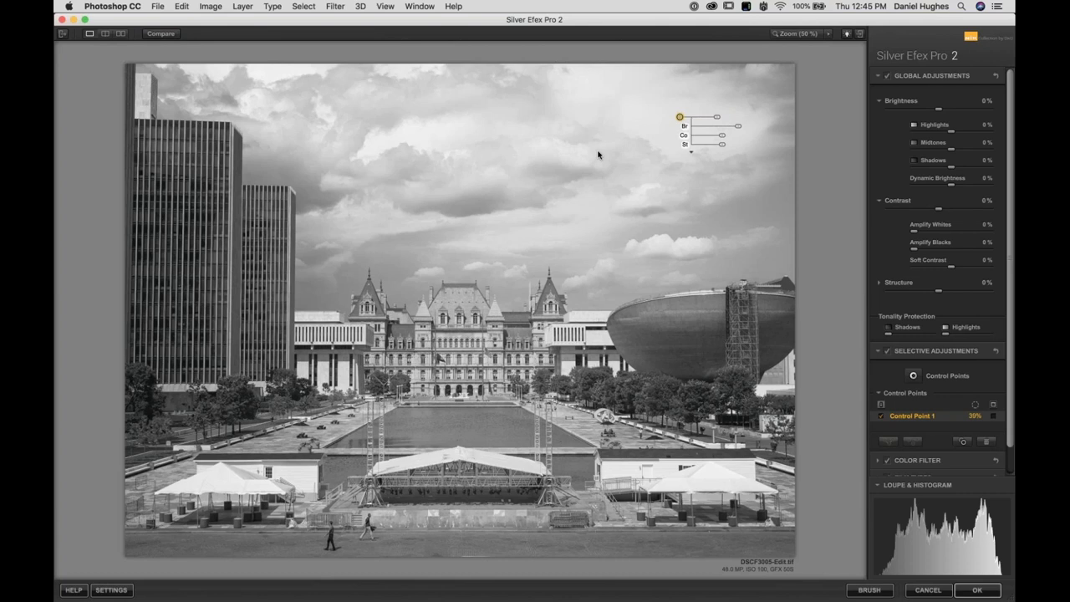
left_click(598, 155)
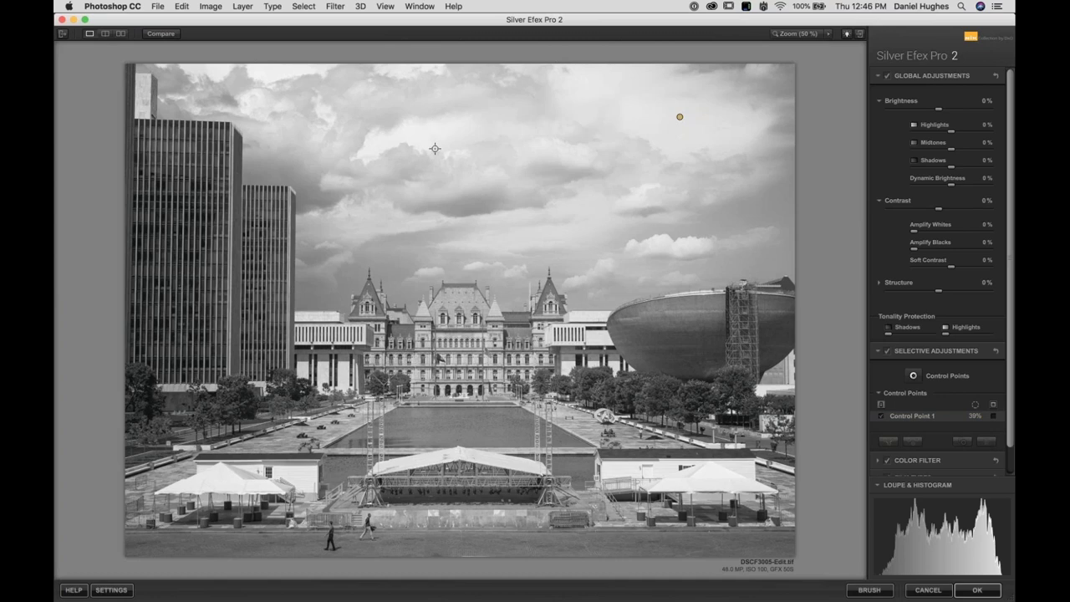
Add and duplicate control points across the upper and lower sky until six exist
left_click(261, 106)
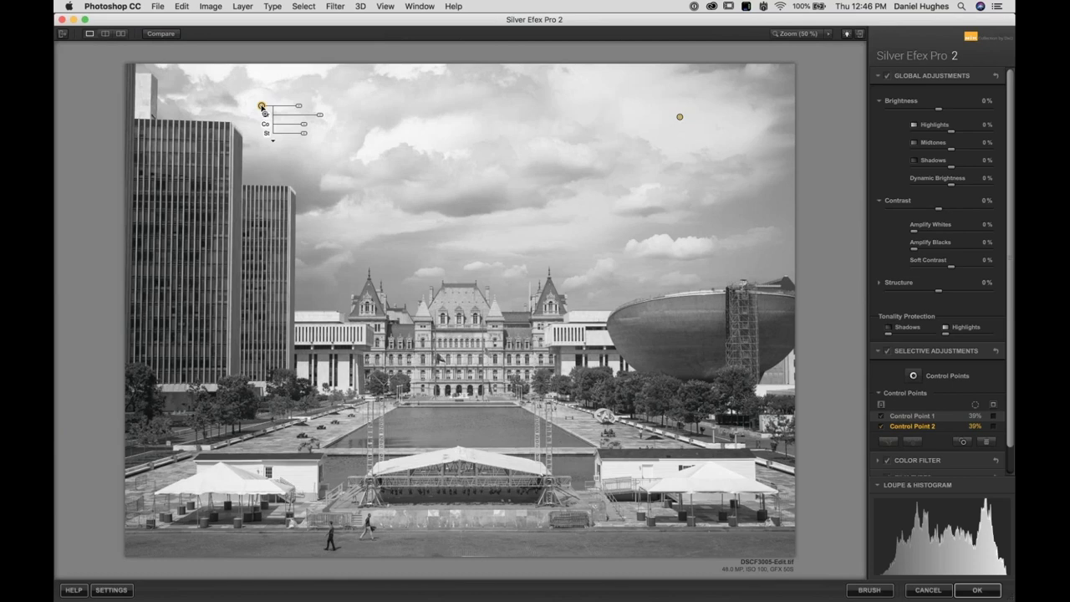
left_click_drag(262, 106, 459, 192)
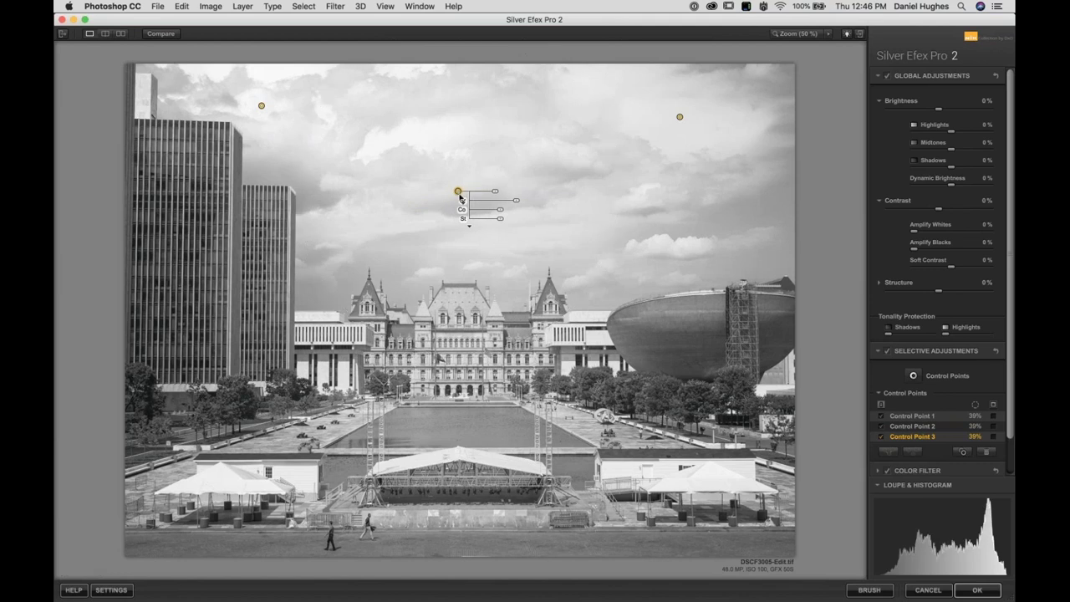
left_click_drag(458, 191, 560, 225)
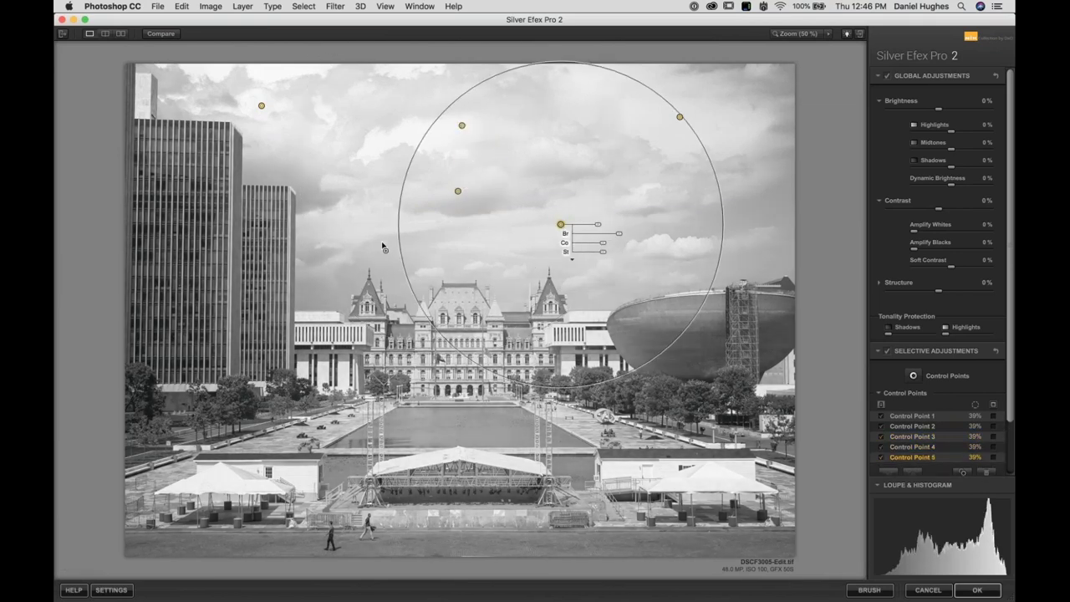
left_click(358, 242)
left_click_drag(358, 243, 351, 132)
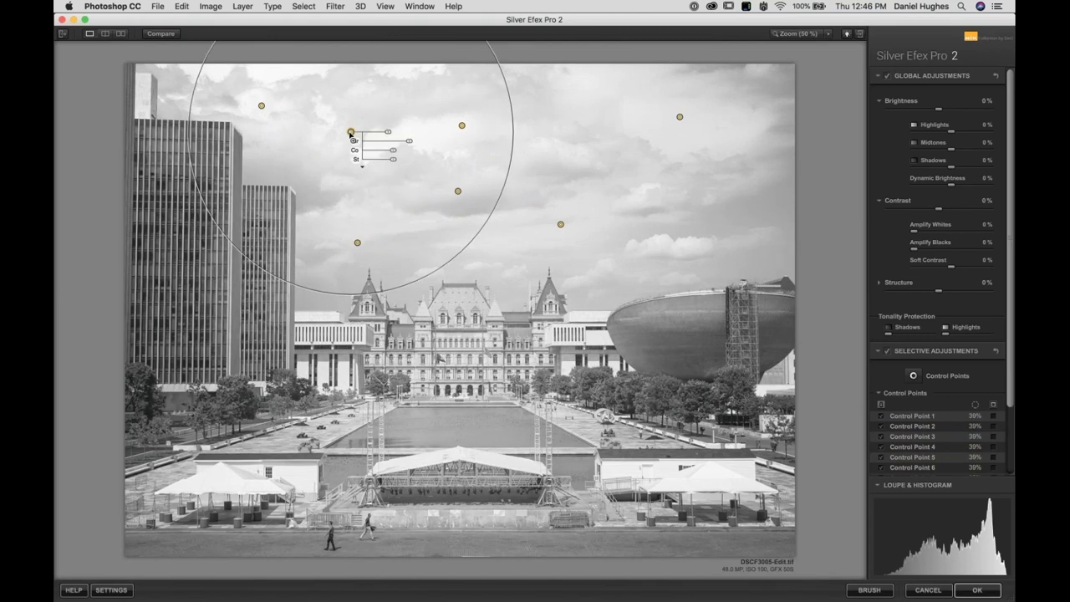
left_click(525, 243)
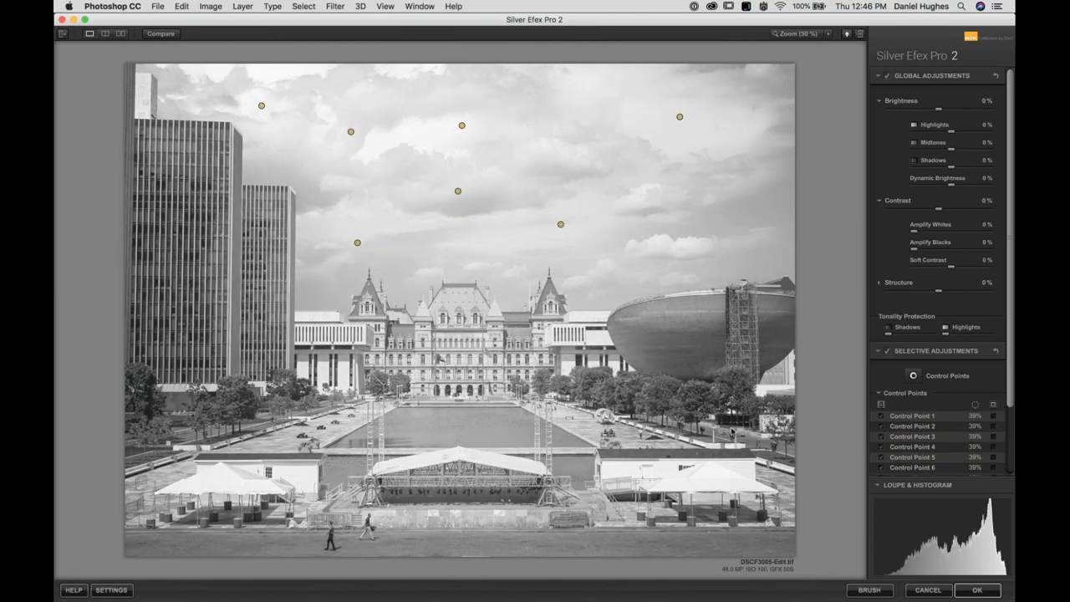
left_click(261, 107)
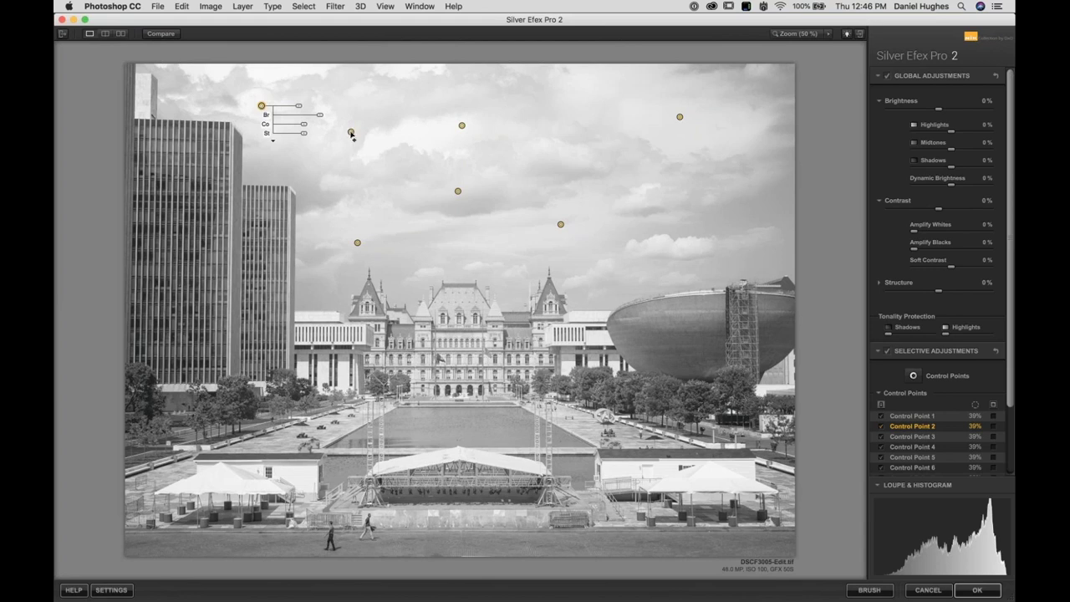
Trial-group three control points, darken their sky area, then ungroup them again
left_click(461, 125, "shift")
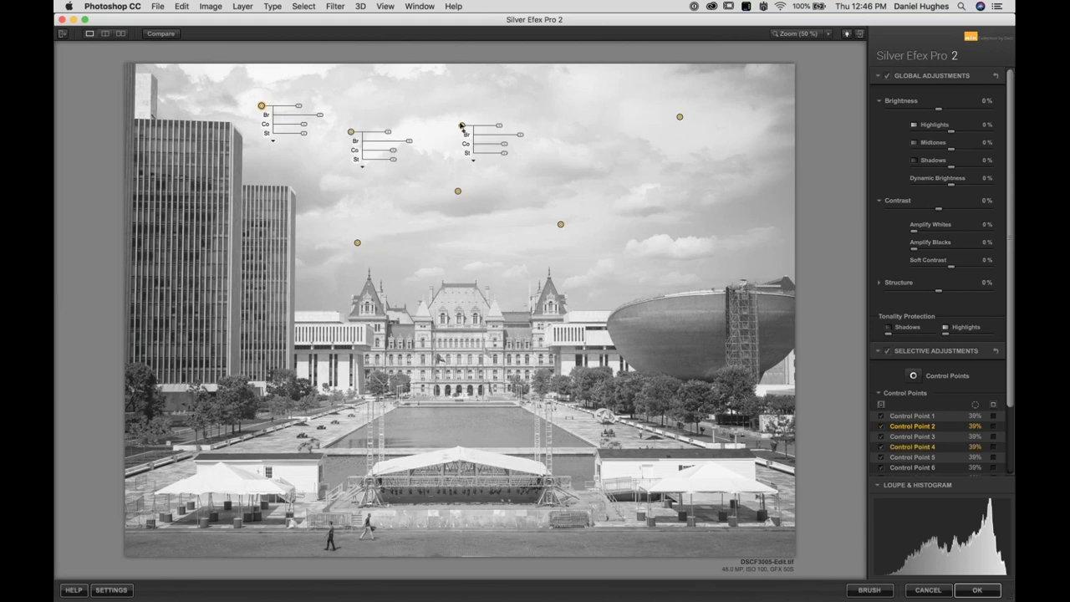
left_click(457, 190, "shift")
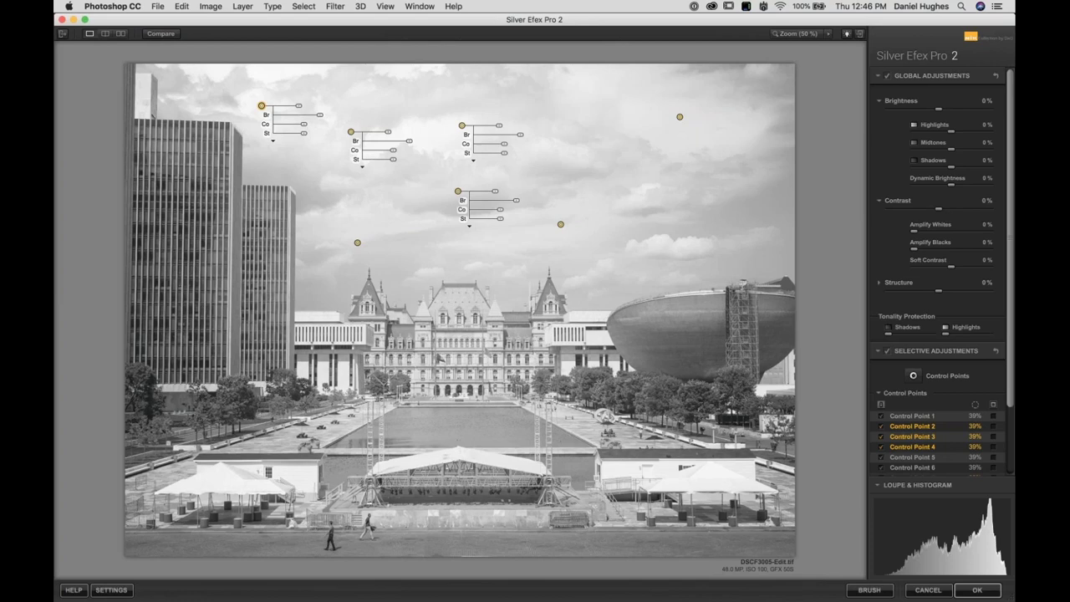
key("super+g")
mouse_move(320, 117)
left_mouse_down()
mouse_move(292, 117)
mouse_move(326, 113)
mouse_move(307, 120)
left_mouse_up()
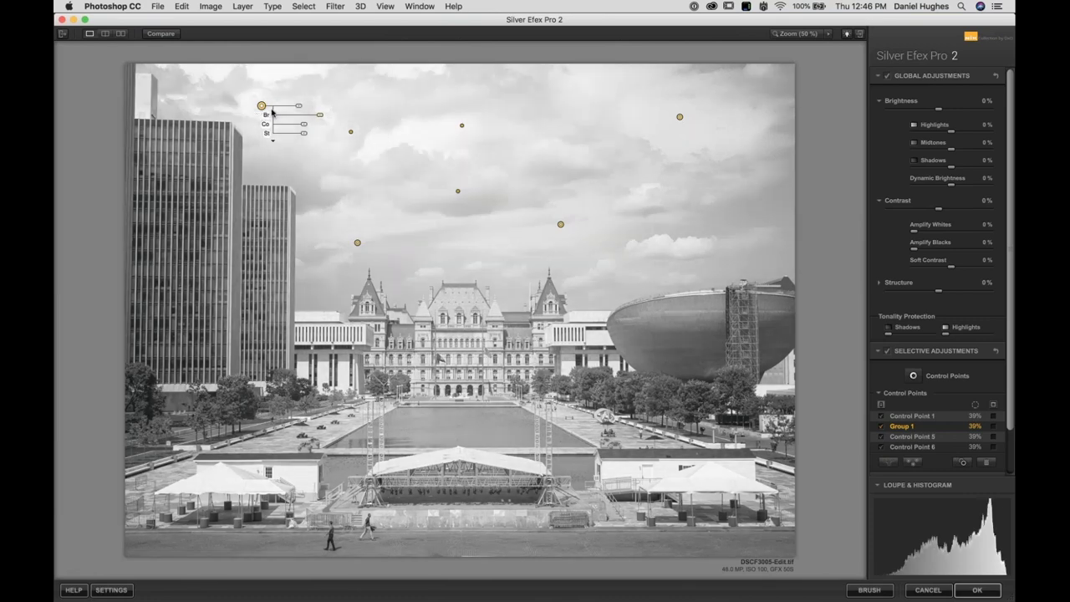
mouse_move(264, 116)
key("super+shift+g")
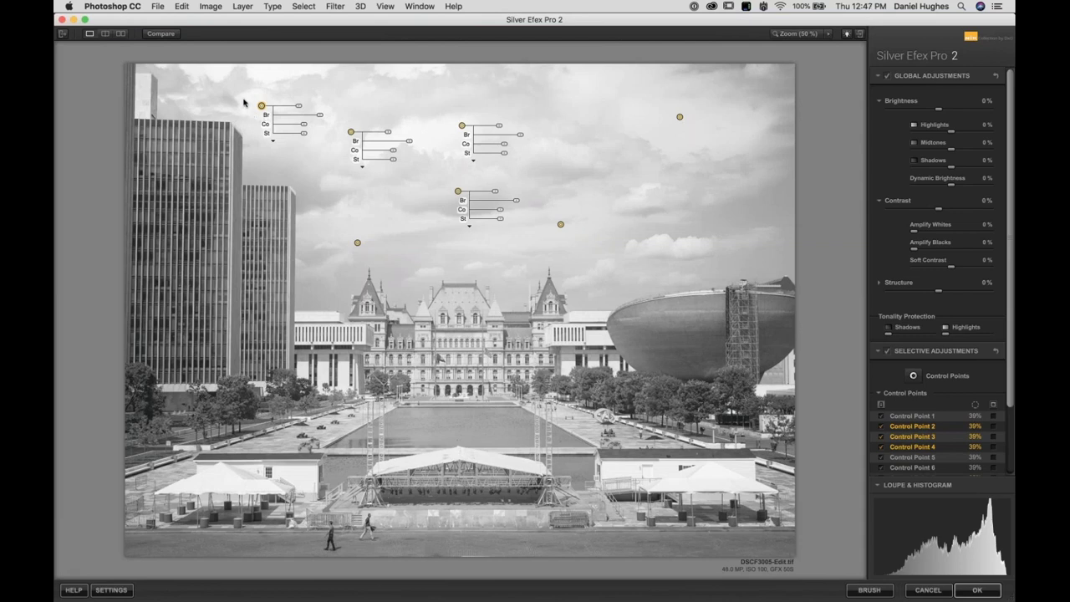
left_click(243, 97)
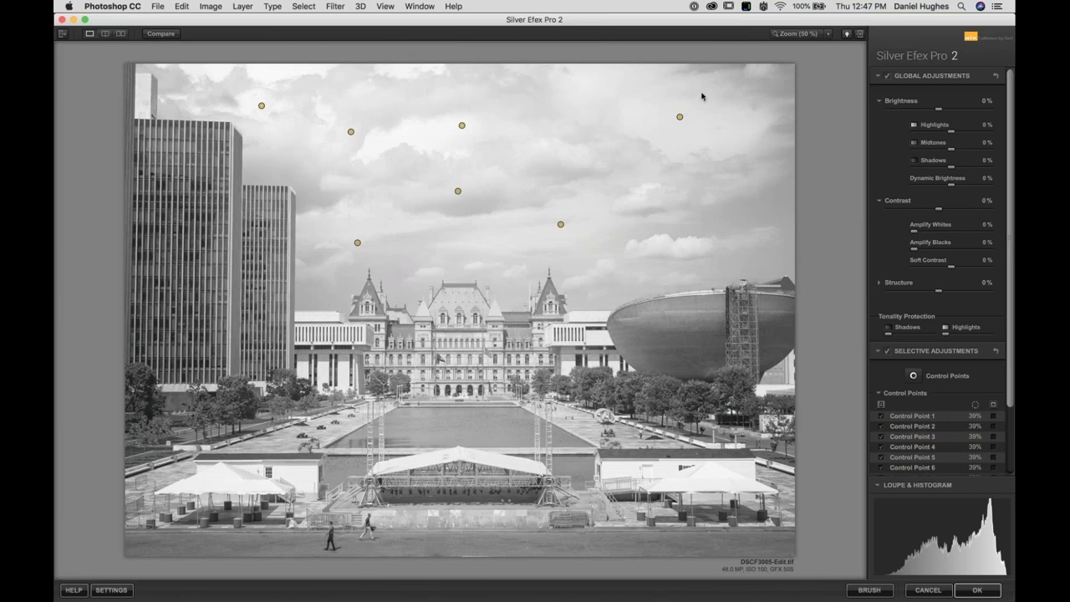
Marquee-select all six sky control points and group them into Group 1
left_click_drag(702, 93, 432, 191)
left_click_drag(712, 99, 199, 283)
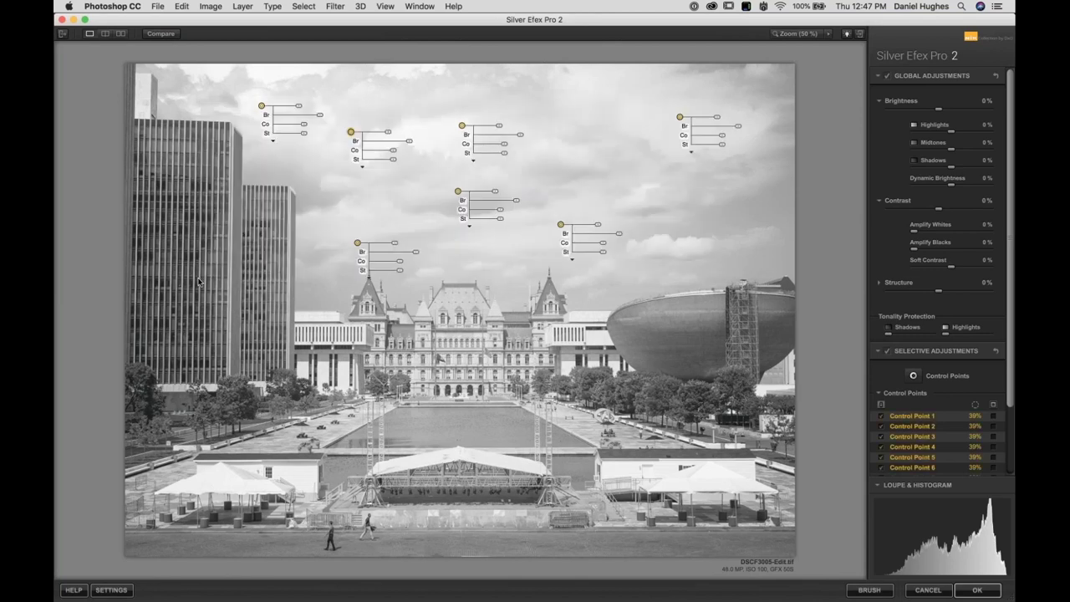
key("super+g")
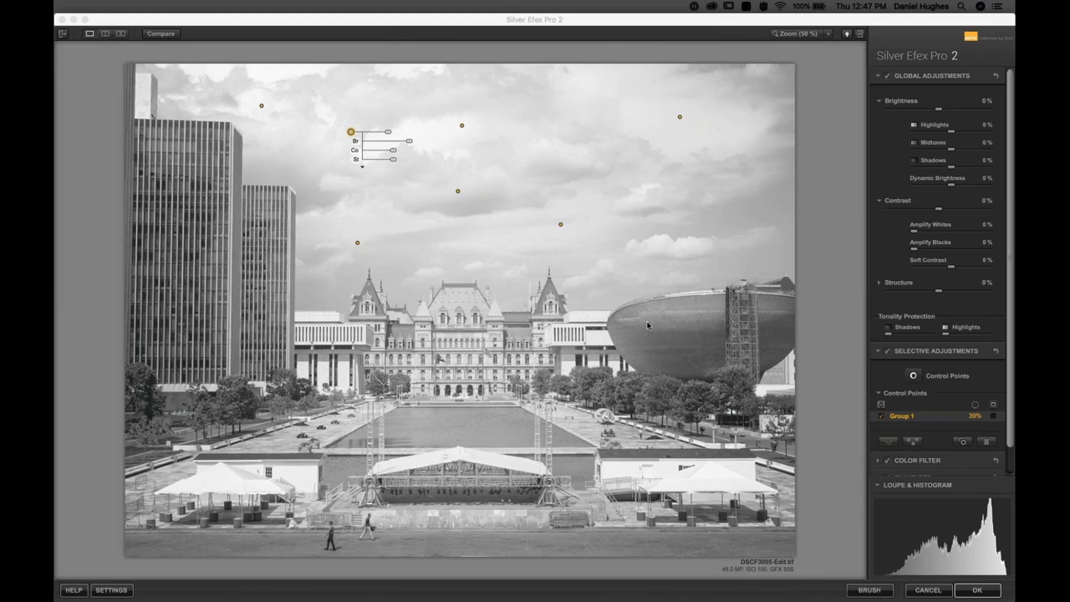
Expand Color Filter and switch from a red to a blue filter (Hue 240°, Strength 100%)
left_click(930, 354)
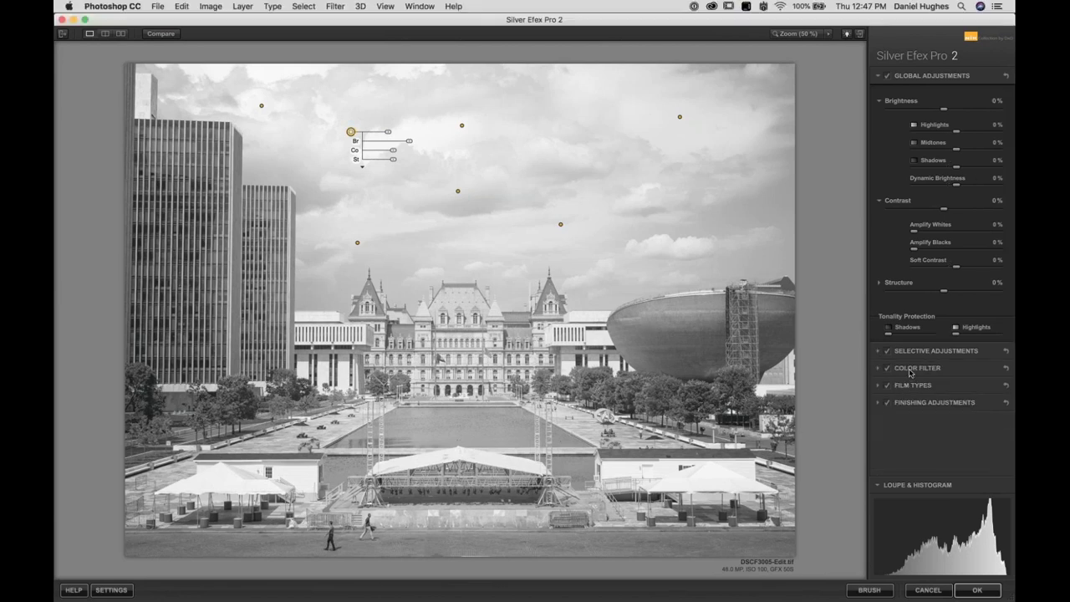
left_click(912, 370)
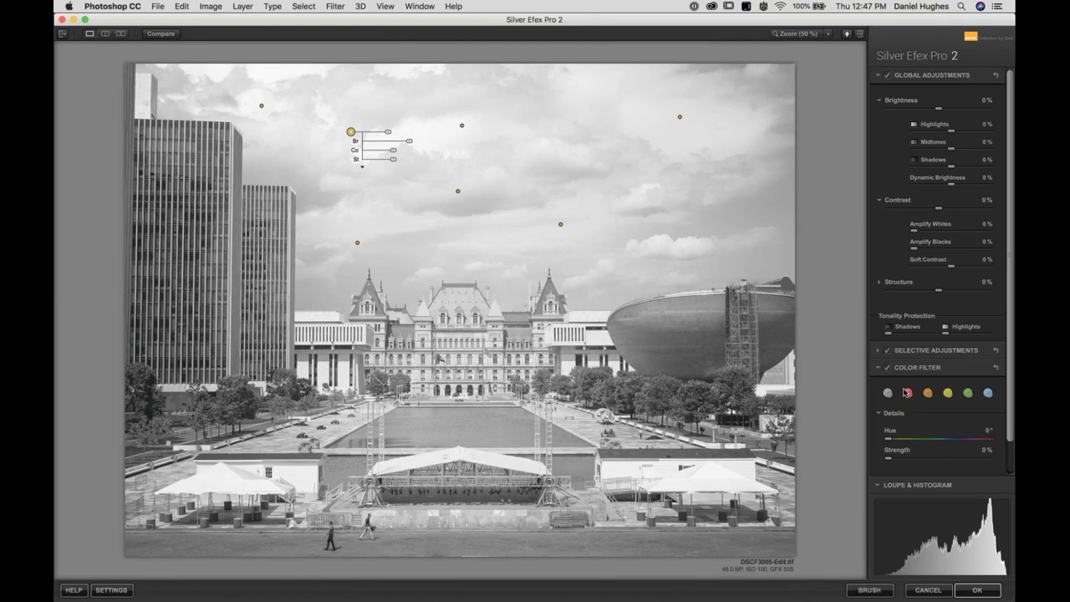
left_click(907, 392)
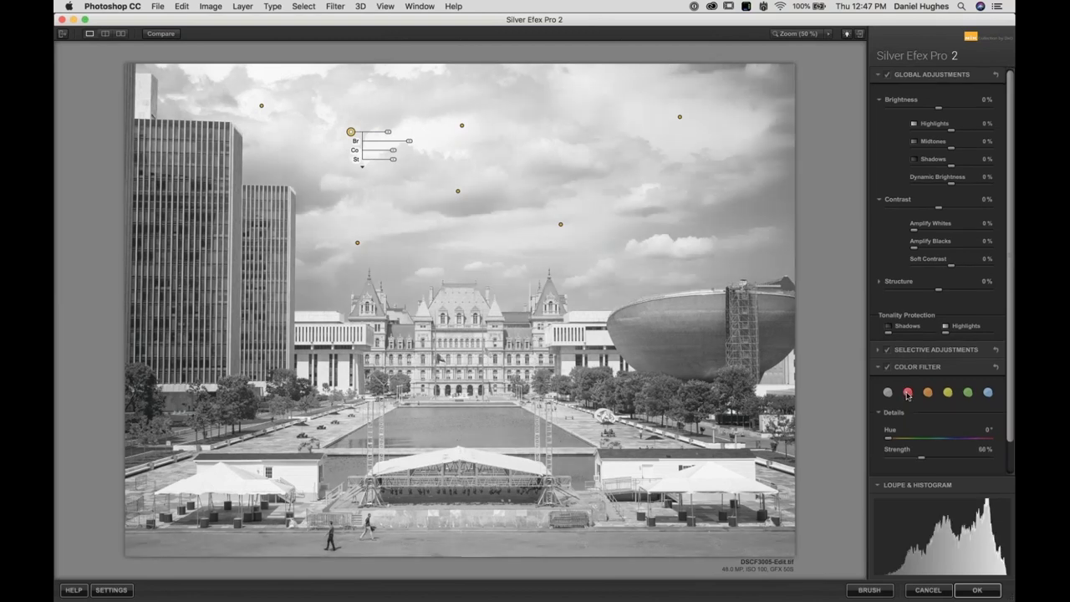
left_click(989, 392)
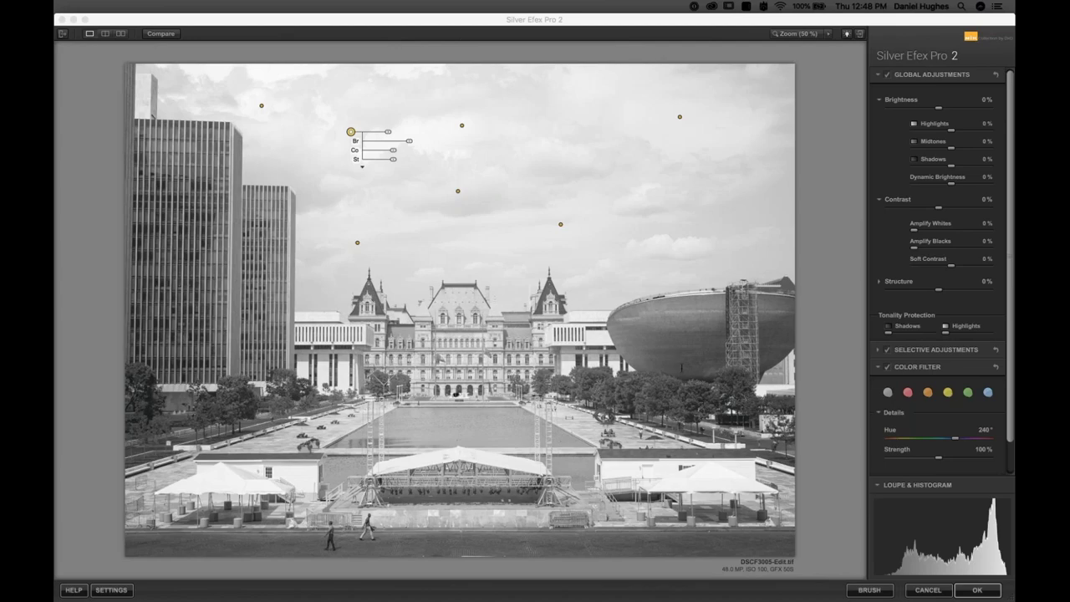
Zoom the preview to 100% on the capitol and expand only the Structure section
left_click(456, 357)
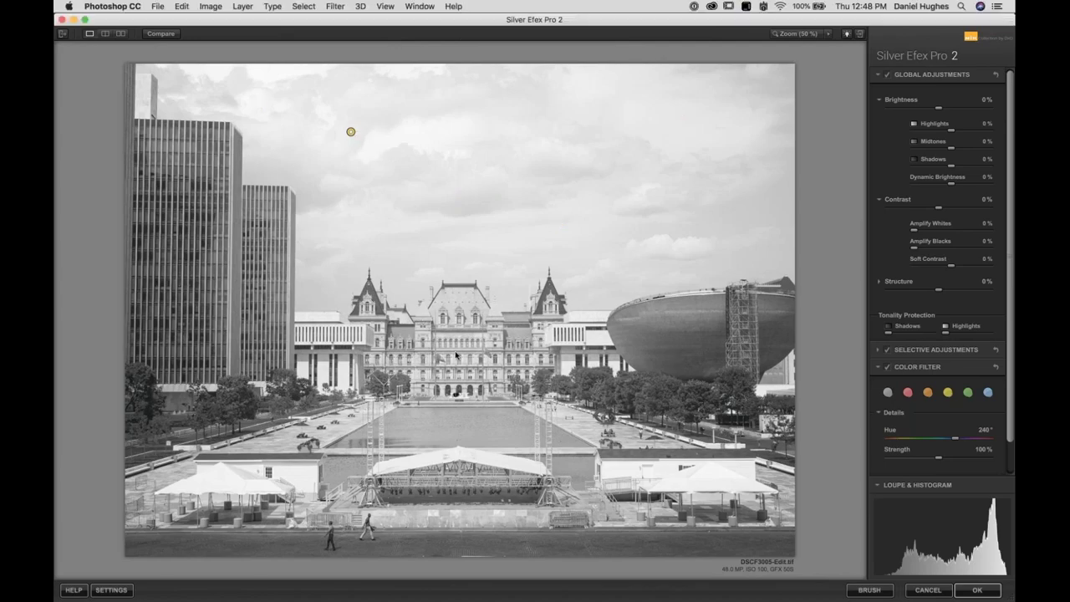
left_click(456, 357)
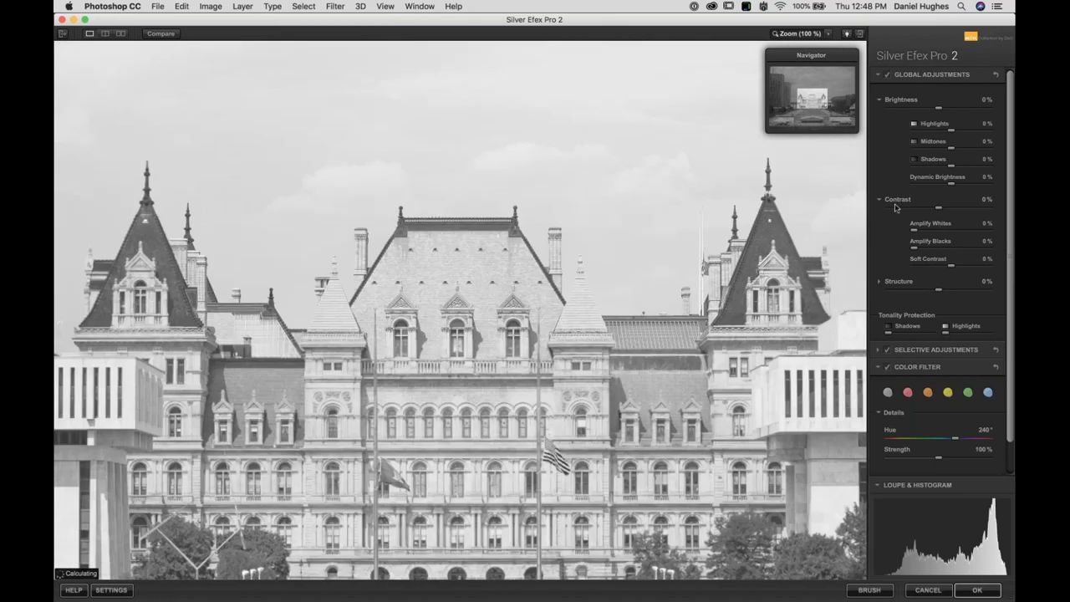
left_click(896, 201)
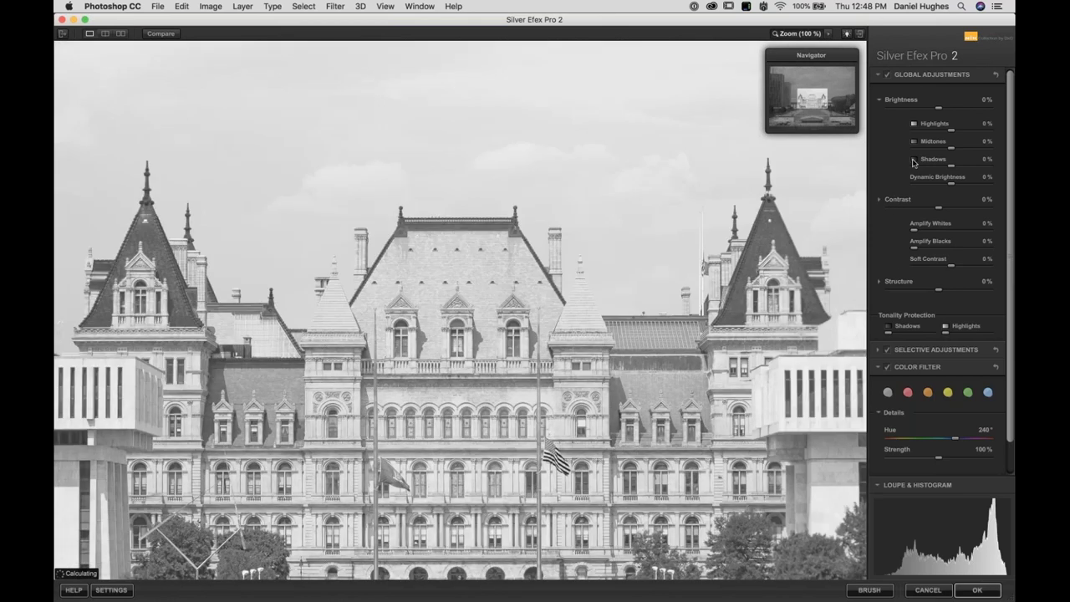
left_click(902, 100)
left_click(900, 149)
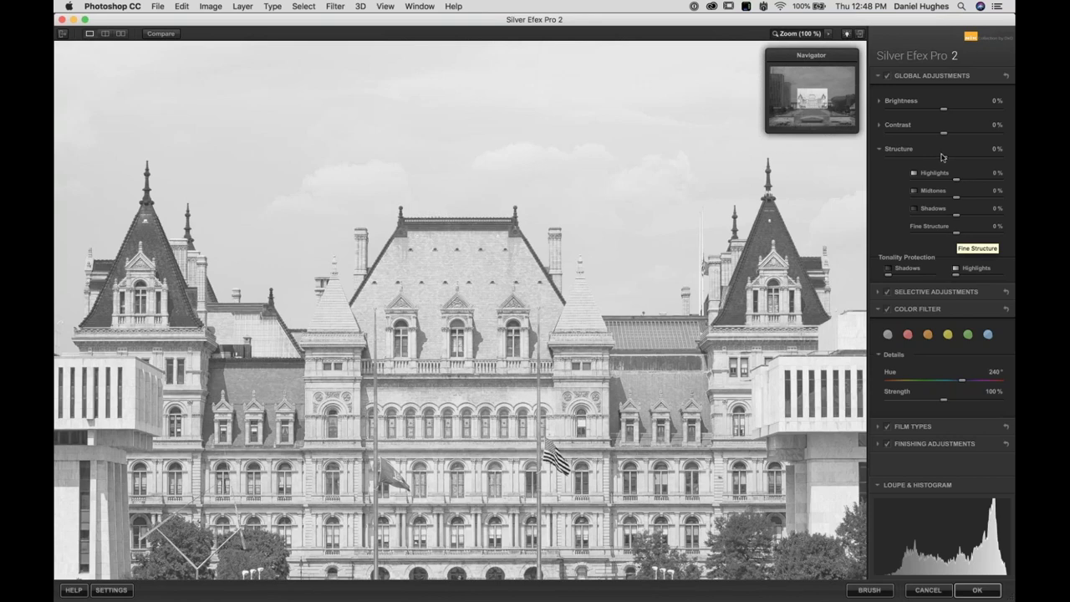
Try Structure increases, reset it to 0%, then raise Fine Structure to about 93%
left_click_drag(945, 157, 984, 162)
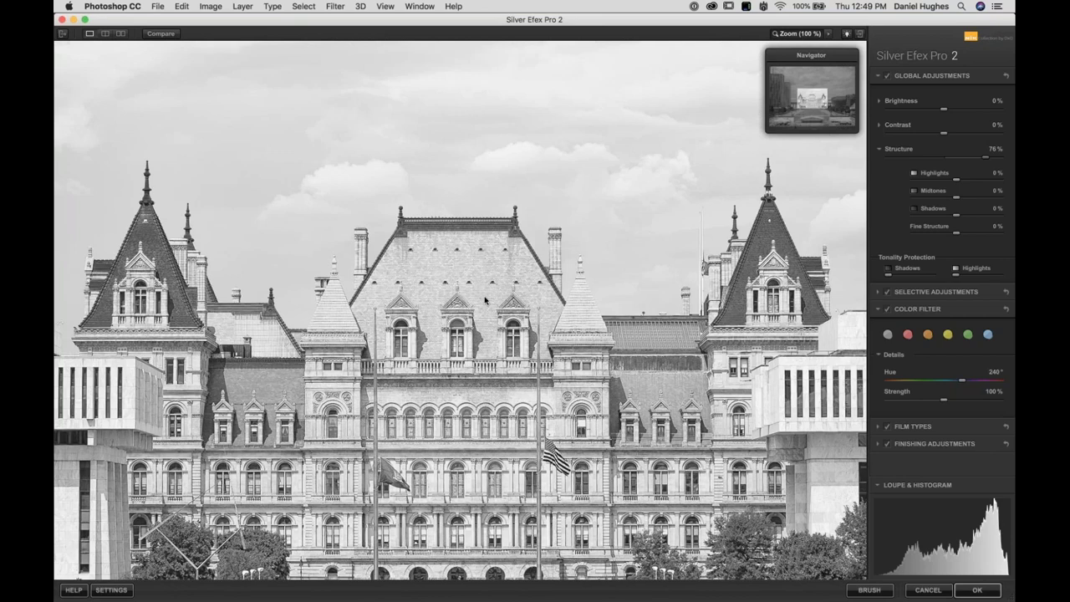
mouse_move(485, 301)
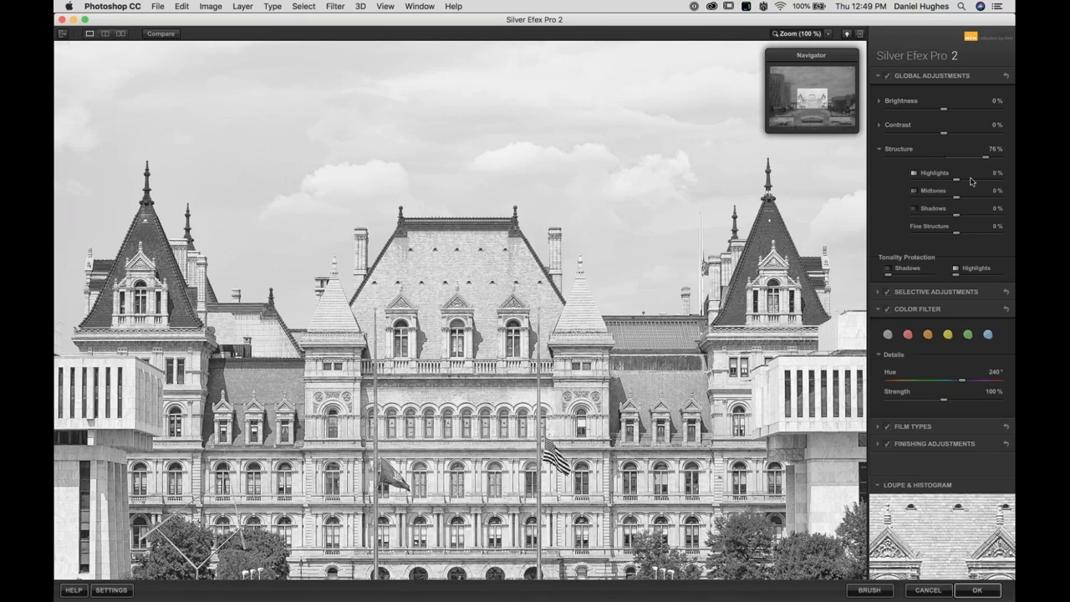
double_click(987, 159)
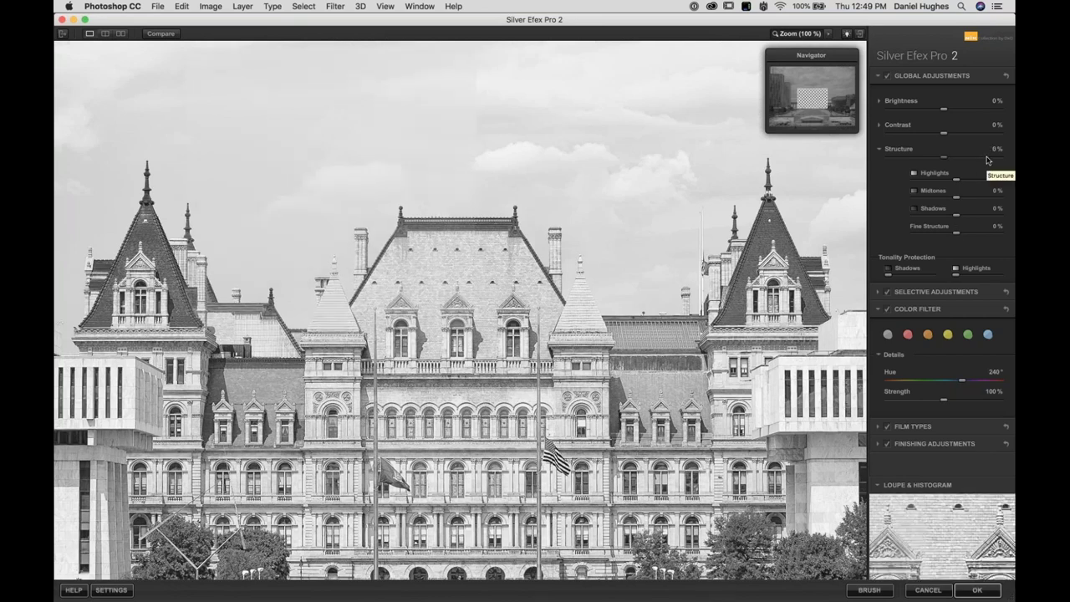
left_click_drag(944, 157, 956, 159)
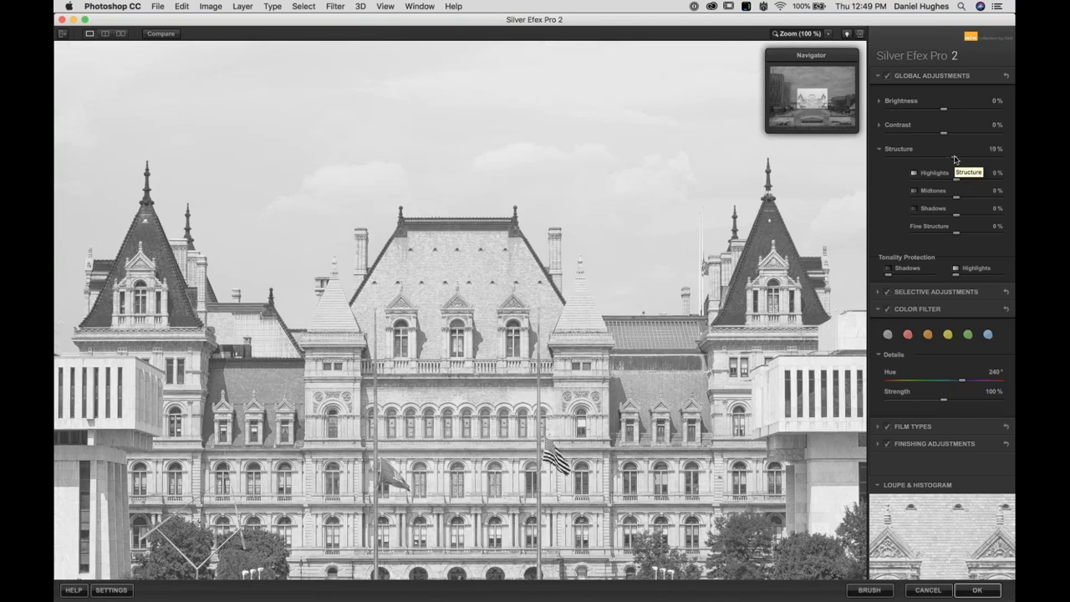
double_click(956, 159)
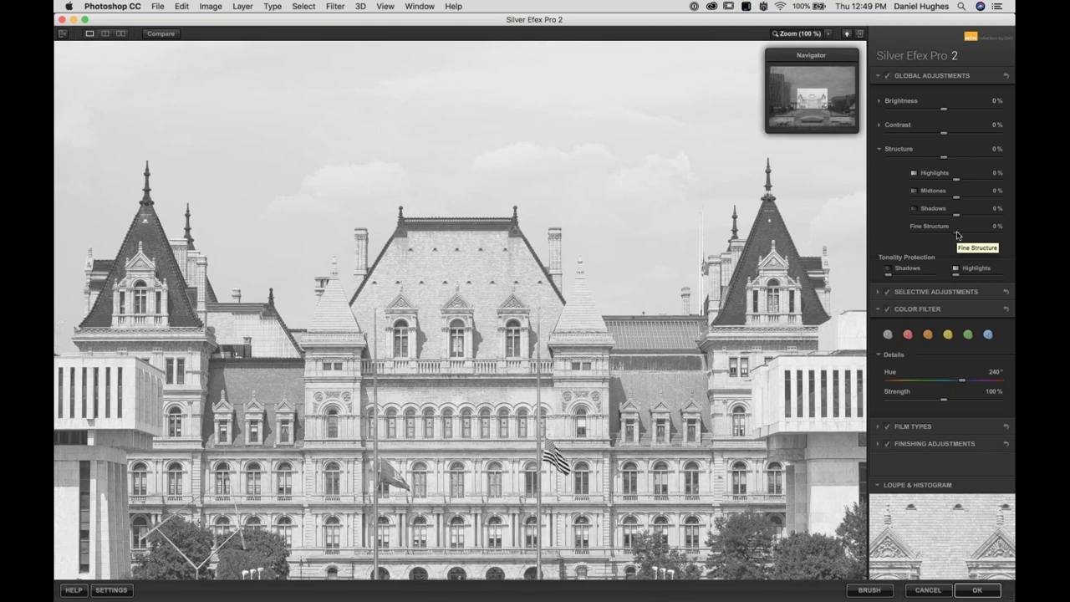
left_click_drag(959, 236, 1015, 242)
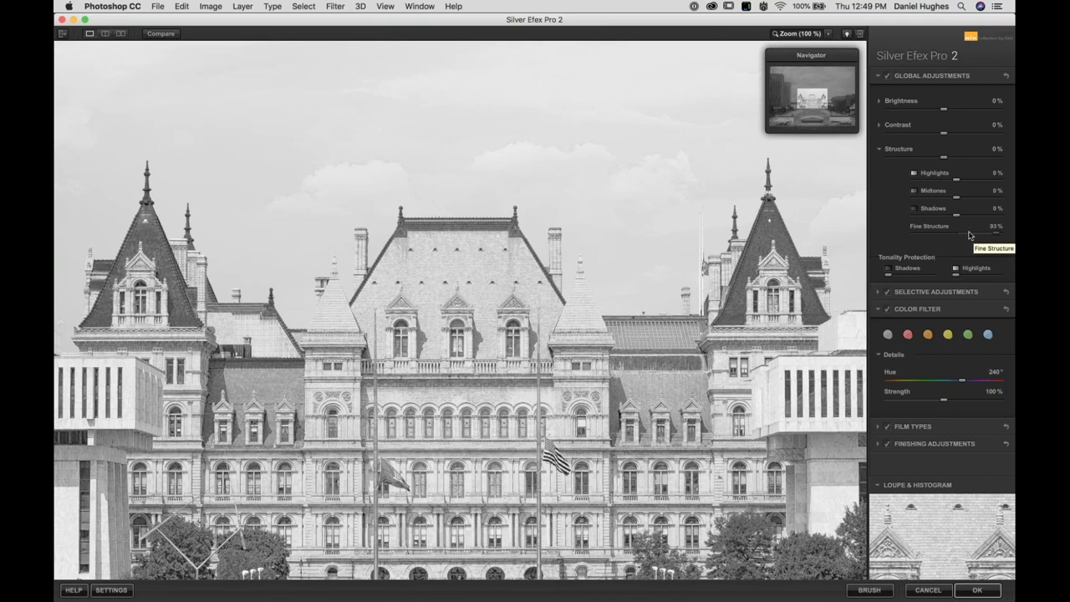
Compare Fine Structure at 100% and 0% on the plaza stage, ending at 100%
left_click_drag(1001, 235, 1015, 239)
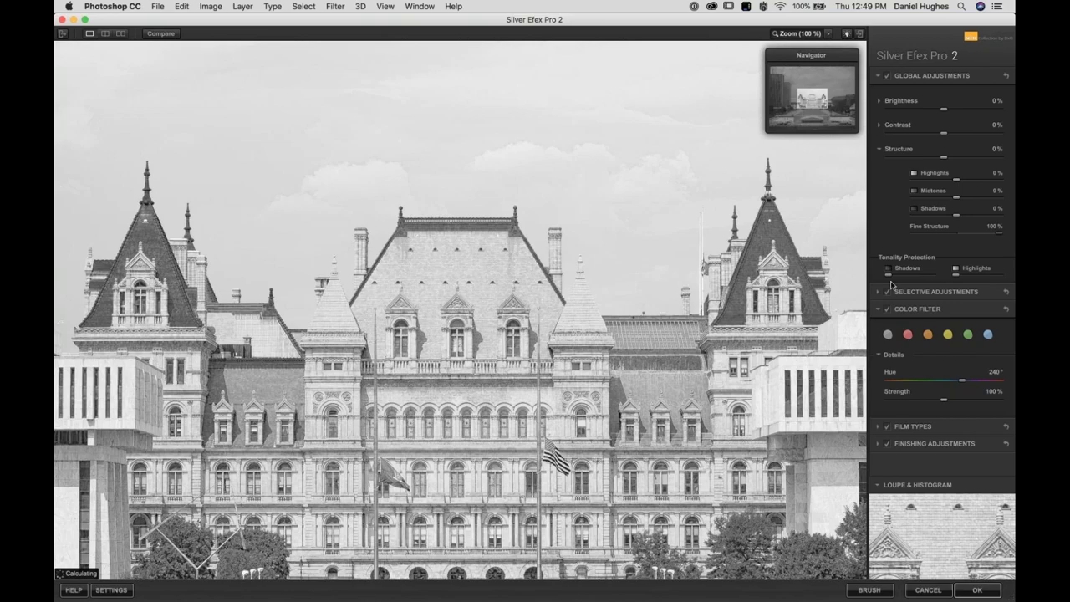
left_click_drag(819, 106, 827, 133)
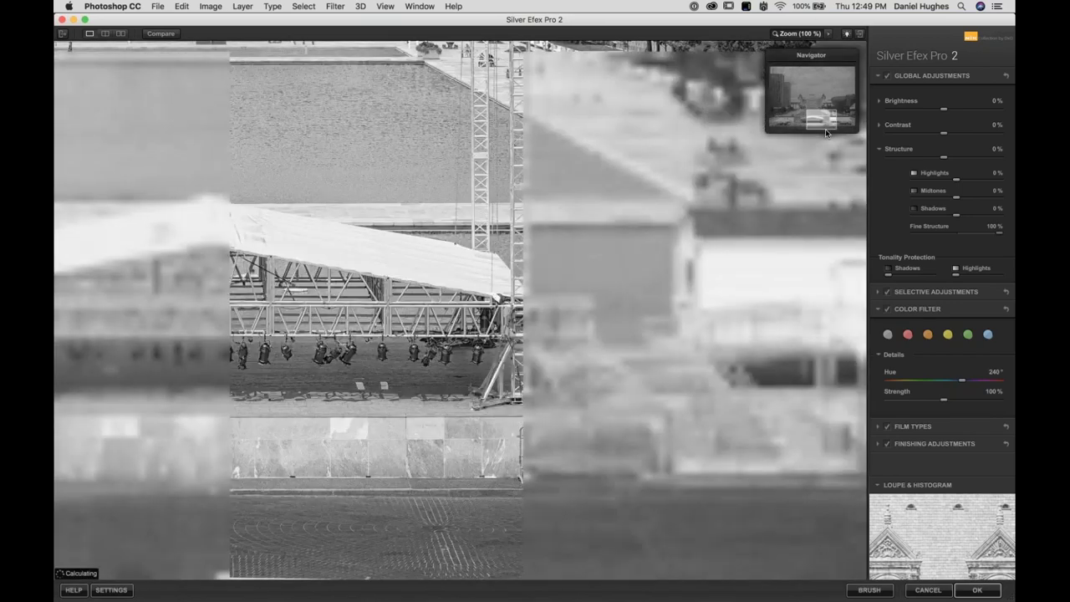
double_click(1001, 235)
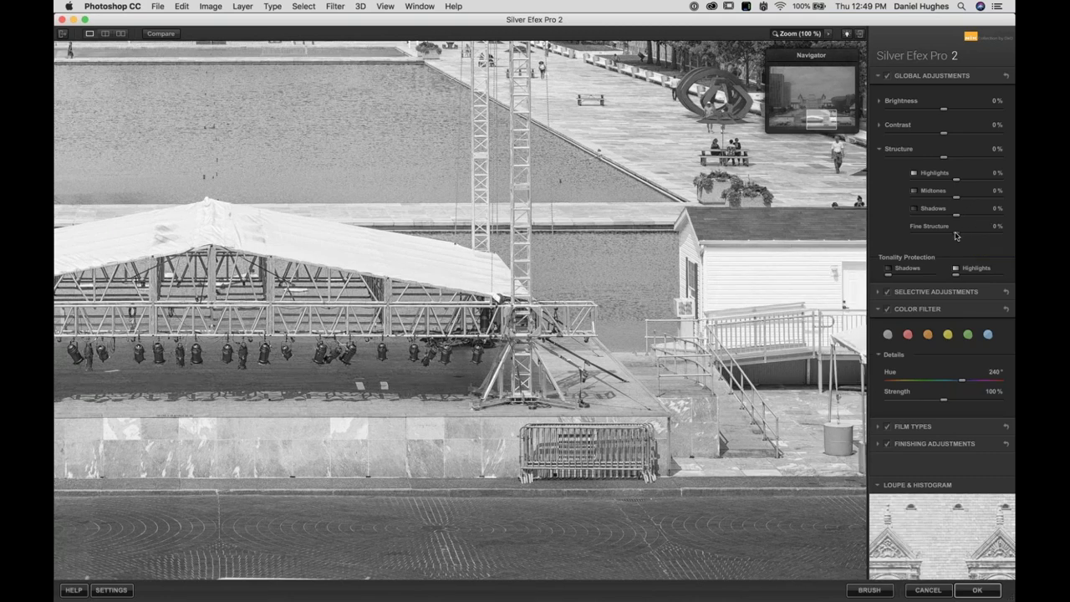
left_click_drag(956, 234, 1015, 240)
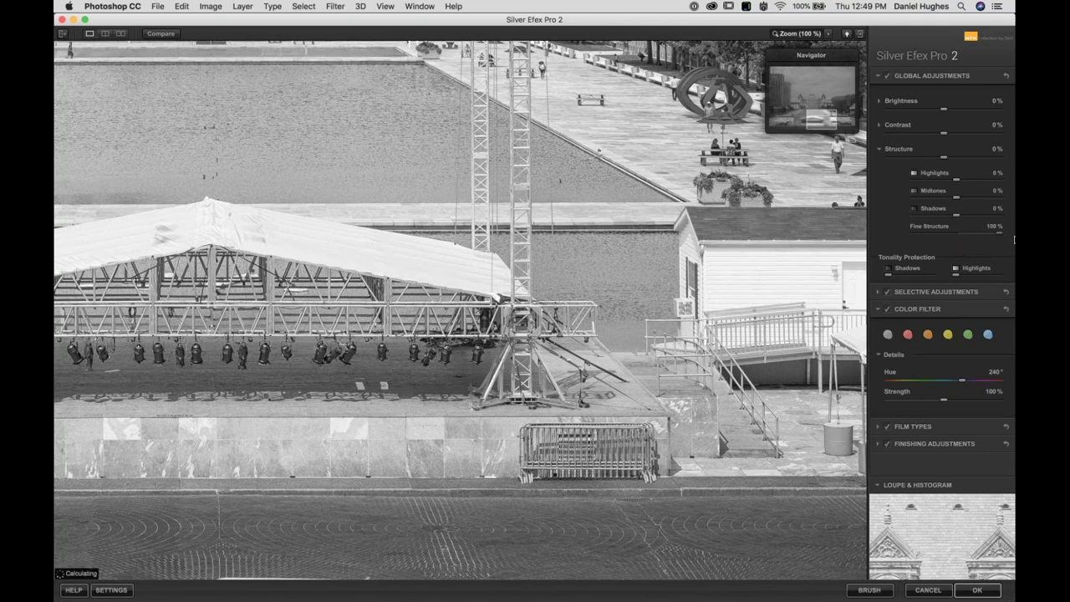
Zoom to 400% on the stone wall and compare Fine Structure 0% vs 100%, then reset
left_click(449, 518)
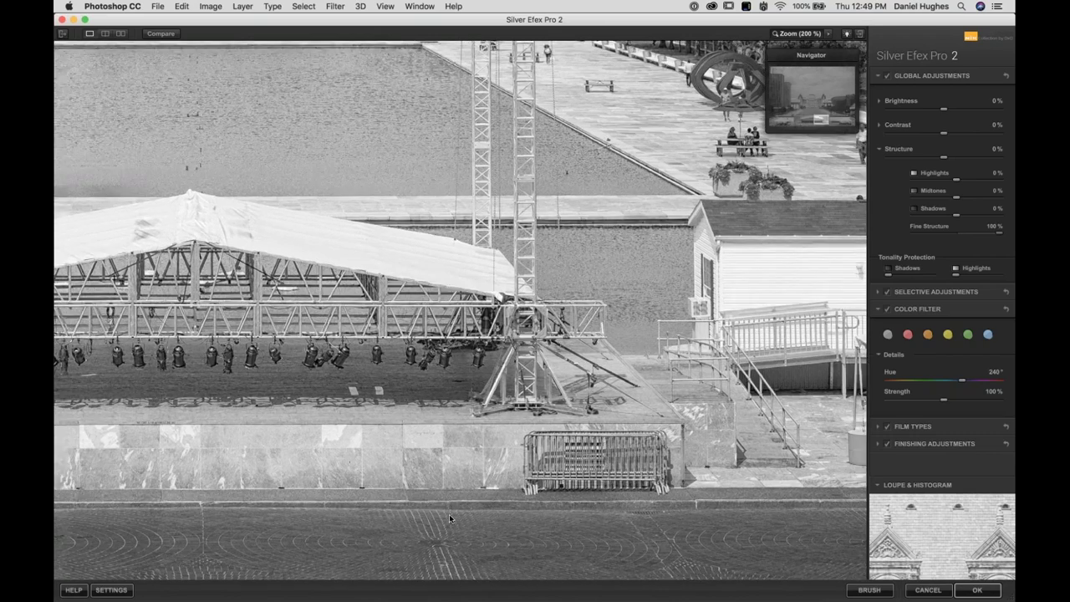
left_click(449, 515)
left_click(821, 123)
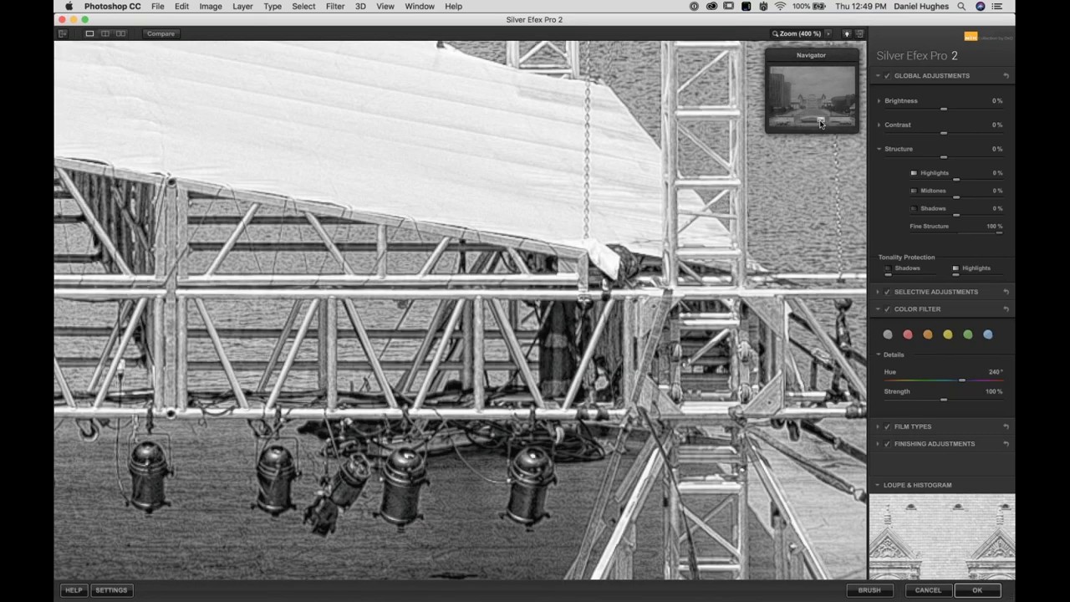
left_click_drag(821, 123, 821, 124)
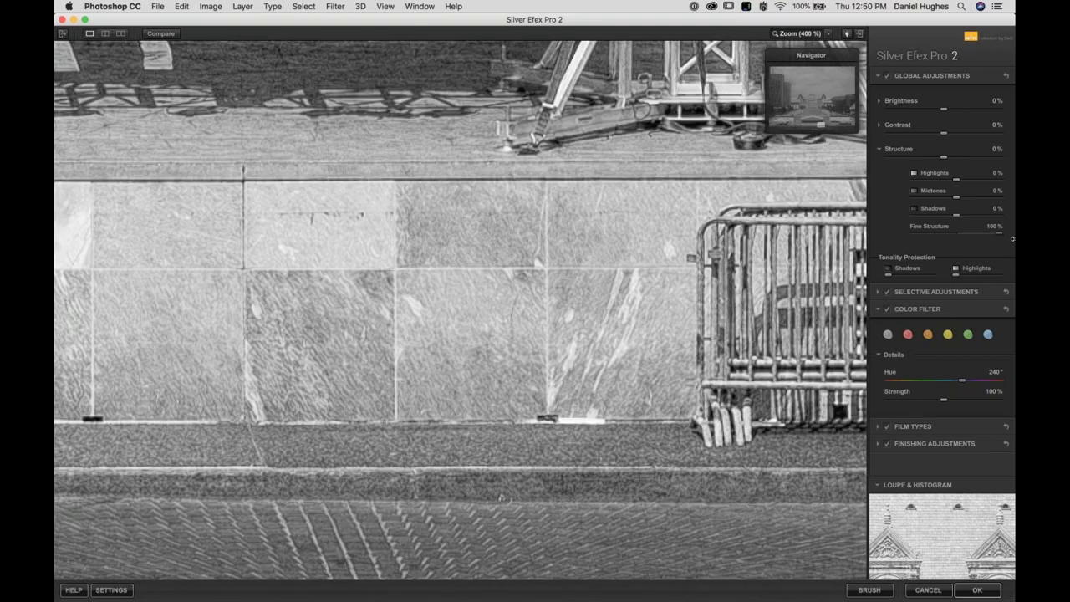
double_click(1001, 234)
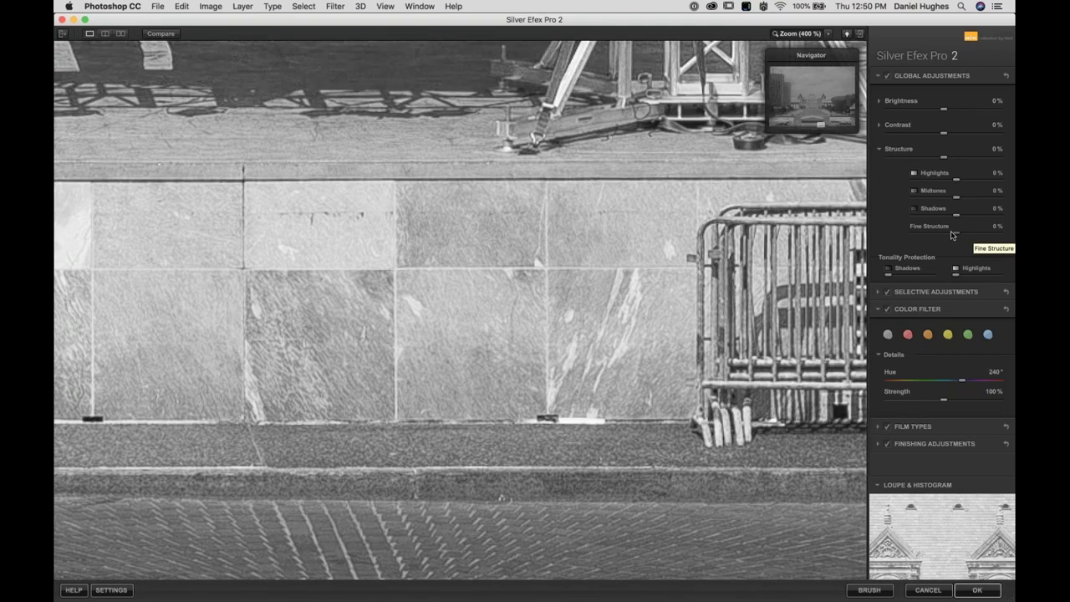
left_click(1004, 235)
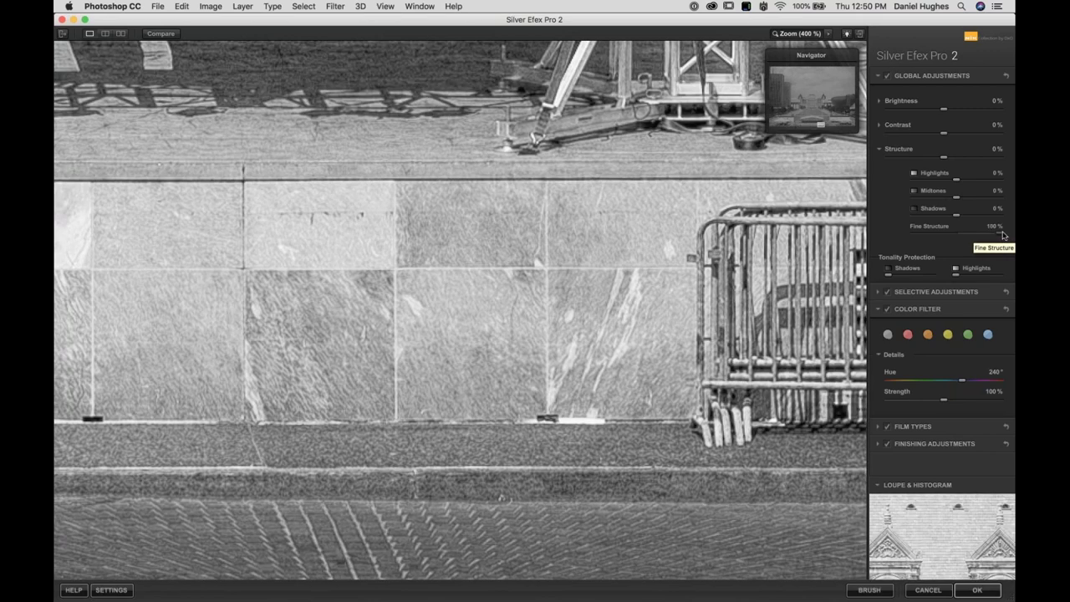
double_click(1004, 235)
Set Structure to 26% and Fine Structure to 32%
left_click(966, 158)
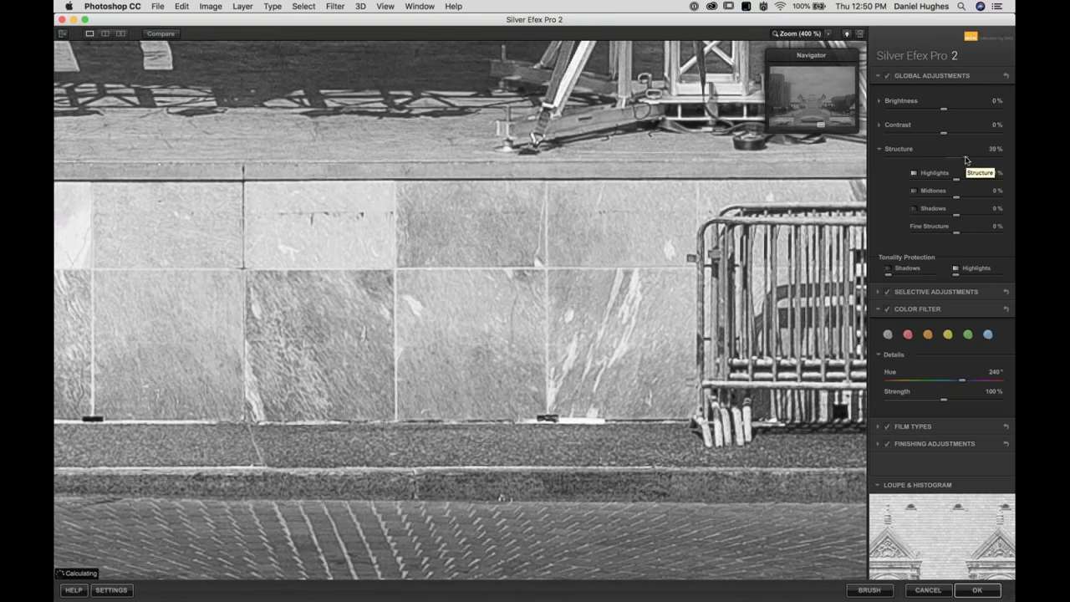
left_click_drag(966, 159, 959, 160)
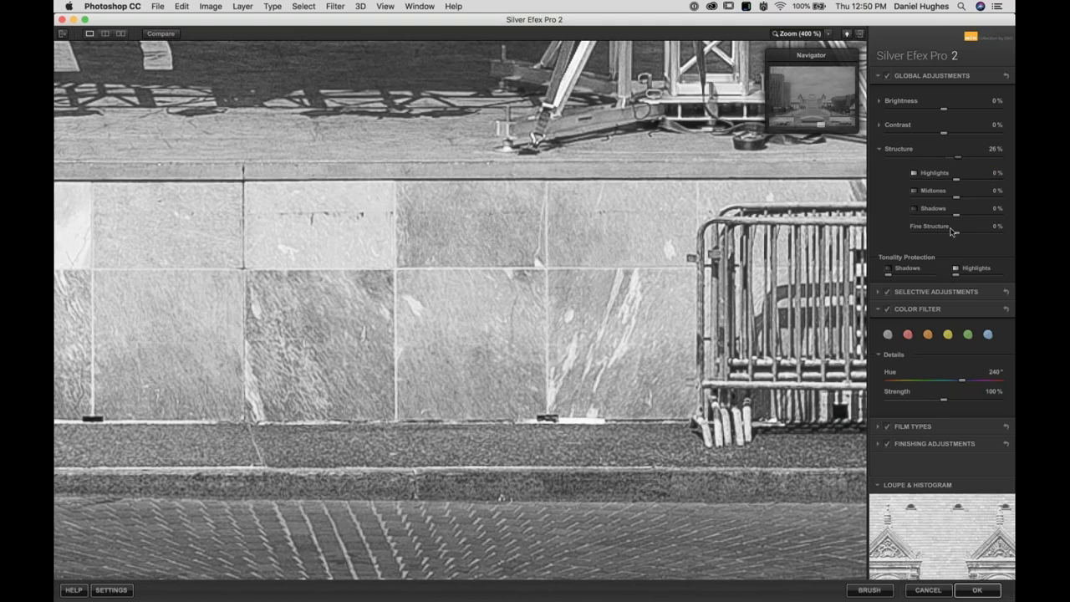
left_click_drag(957, 233, 972, 236)
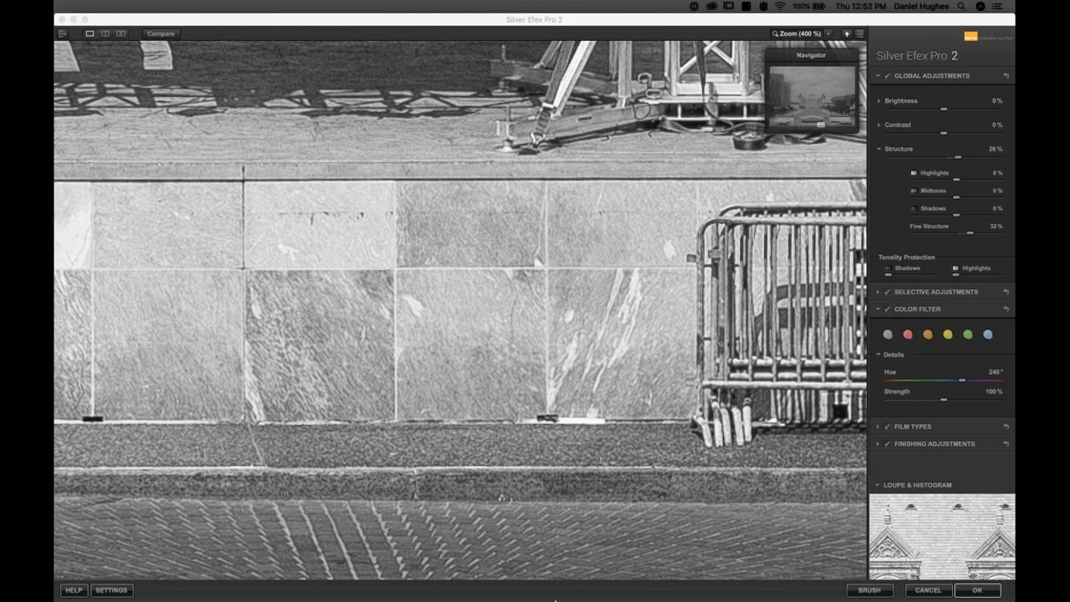
Restore Chrome, open Learn & Support > Upcoming Webinars, and scroll through the listed sessions
mouse_move(552, 593)
left_click(778, 589)
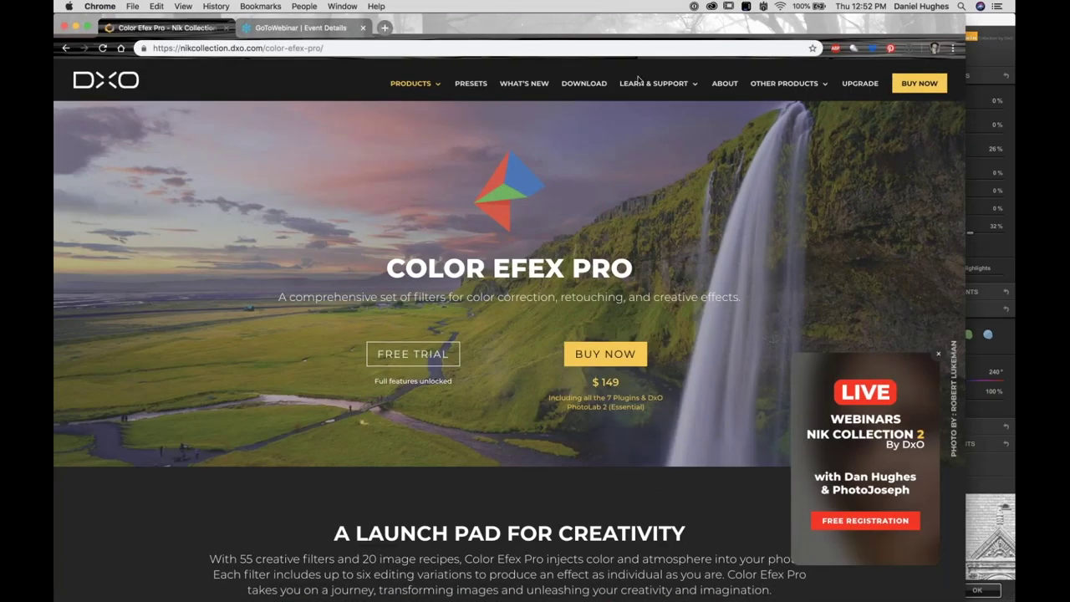
left_click(642, 84)
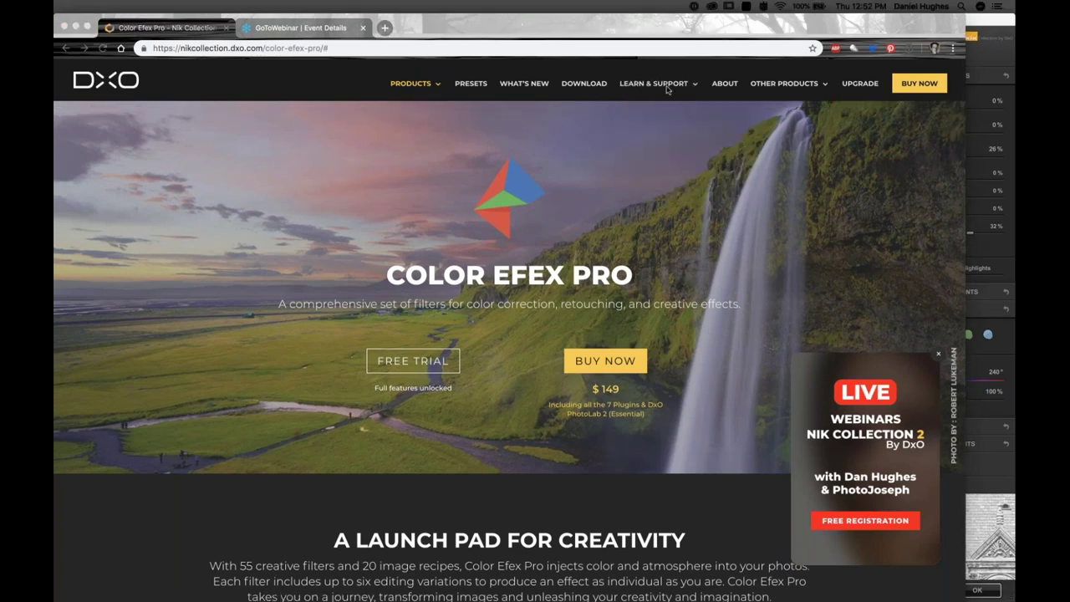
mouse_move(667, 92)
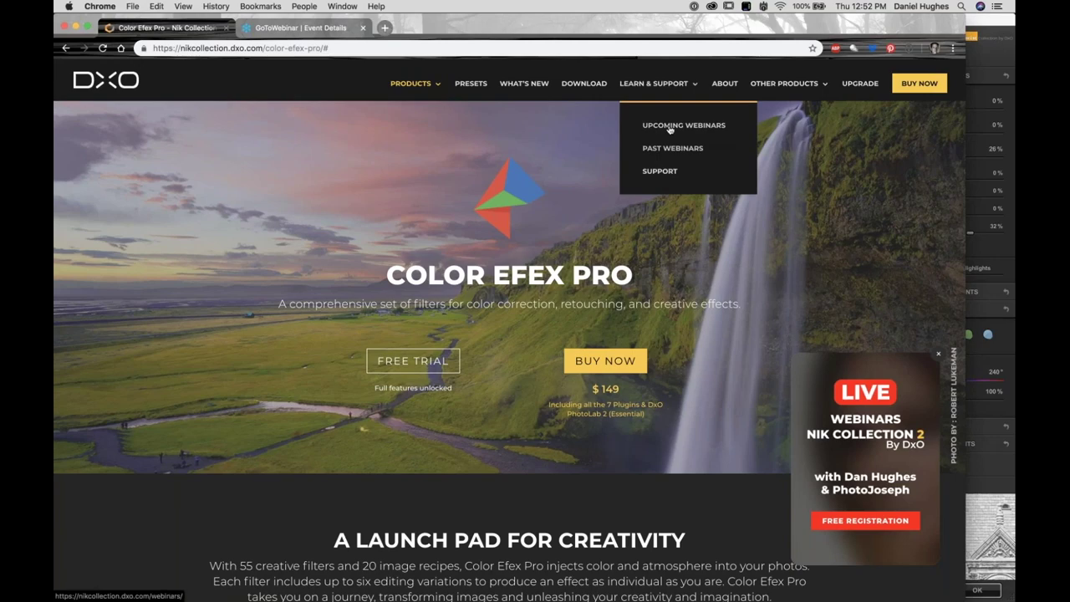
left_click(661, 125)
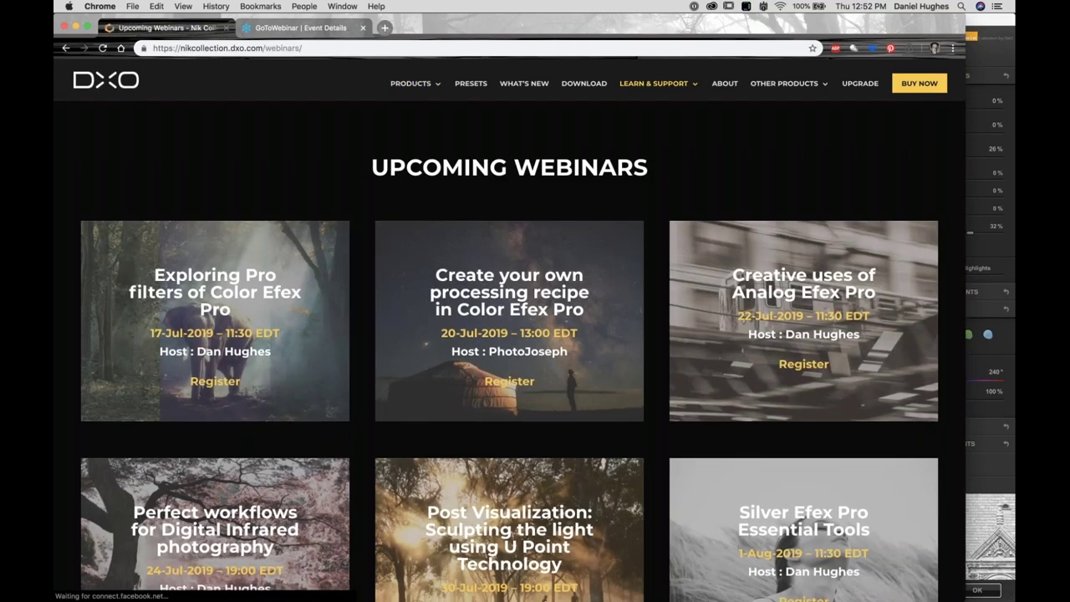
scroll(323, 458, "down", 3)
scroll(323, 458, "down", 5)
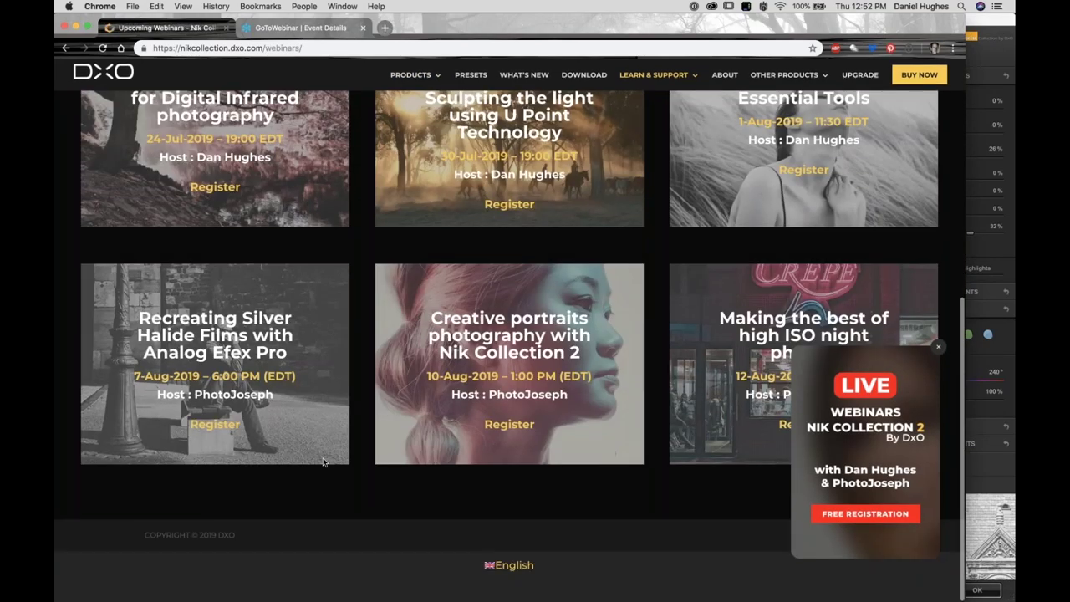